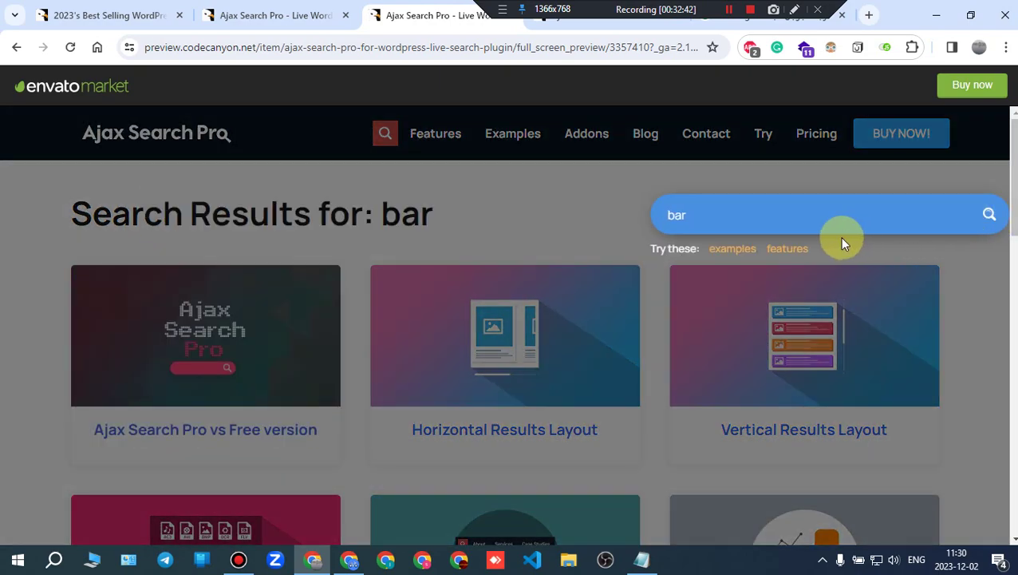
Step: Search the site for the suggested keyword "features", browse the live results and open the full results page
{"action": "left_click", "coordinate": [802, 249]}
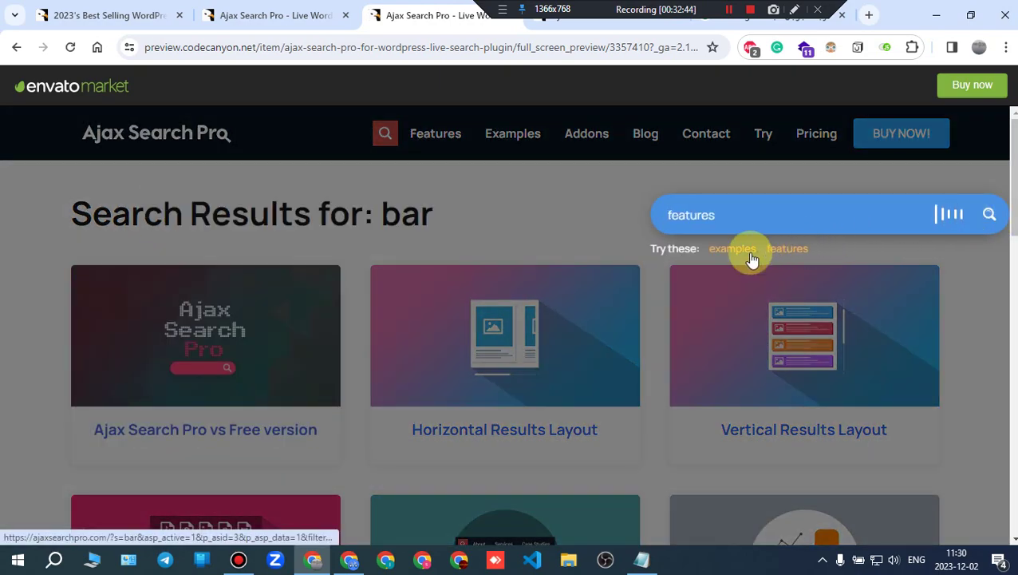
{"action": "scroll", "coordinate": [926, 359], "scroll_direction": "down", "scroll_amount": 5}
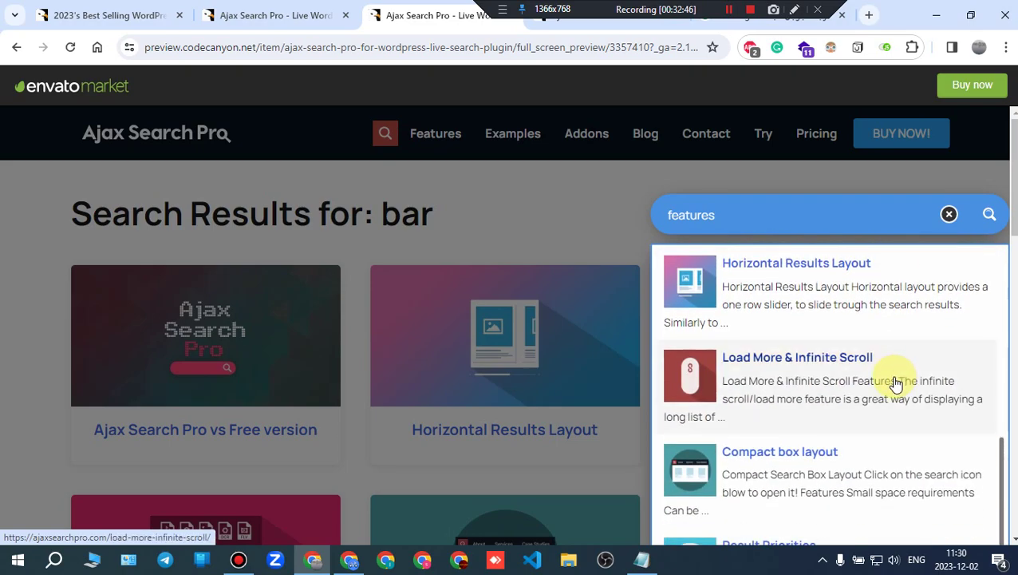
{"action": "scroll", "coordinate": [896, 384], "scroll_direction": "up", "scroll_amount": 5}
{"action": "left_click", "coordinate": [991, 215]}
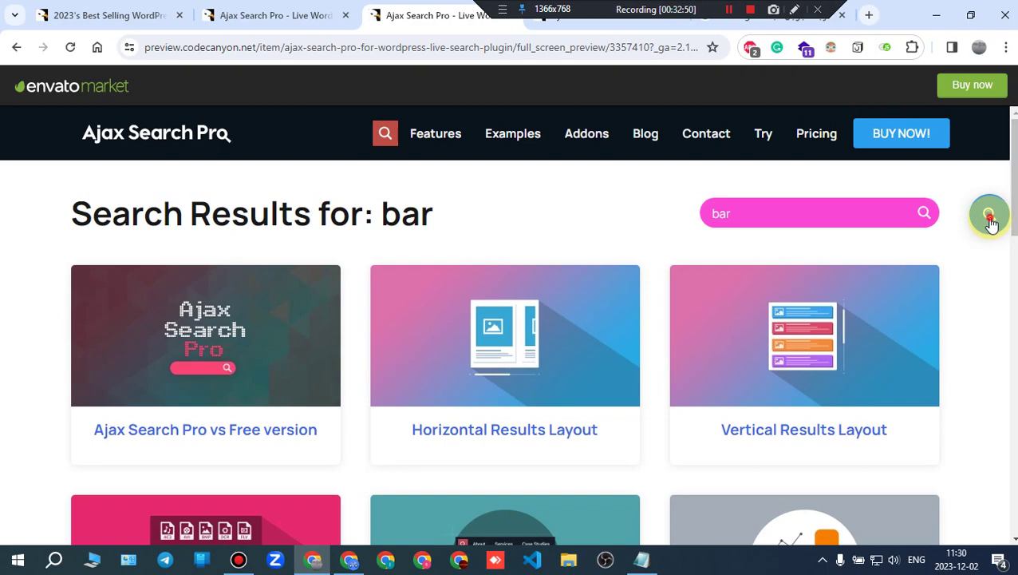
{"action": "left_click", "coordinate": [990, 217]}
{"action": "left_click", "coordinate": [857, 217]}
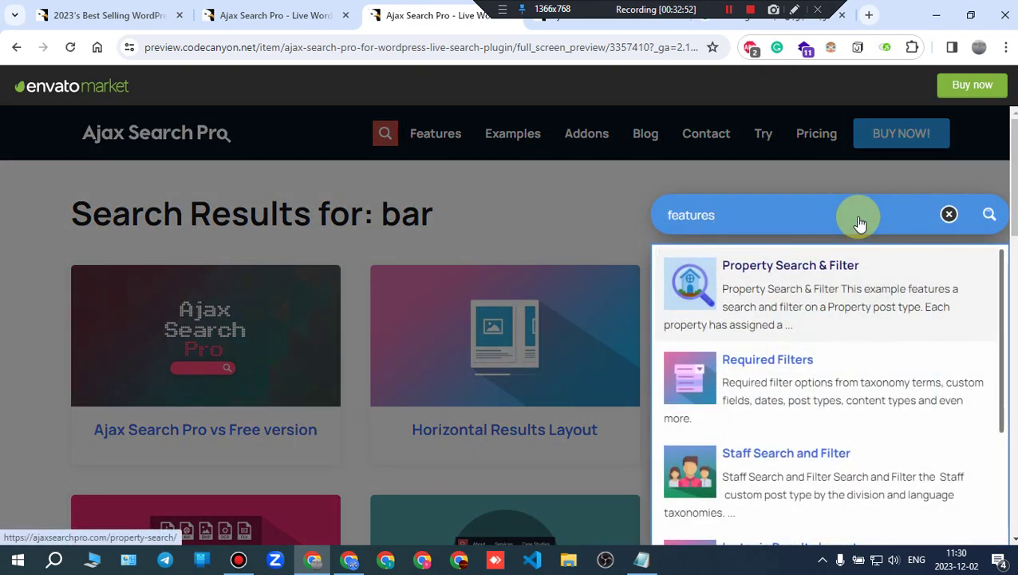
{"action": "key", "text": "Return"}
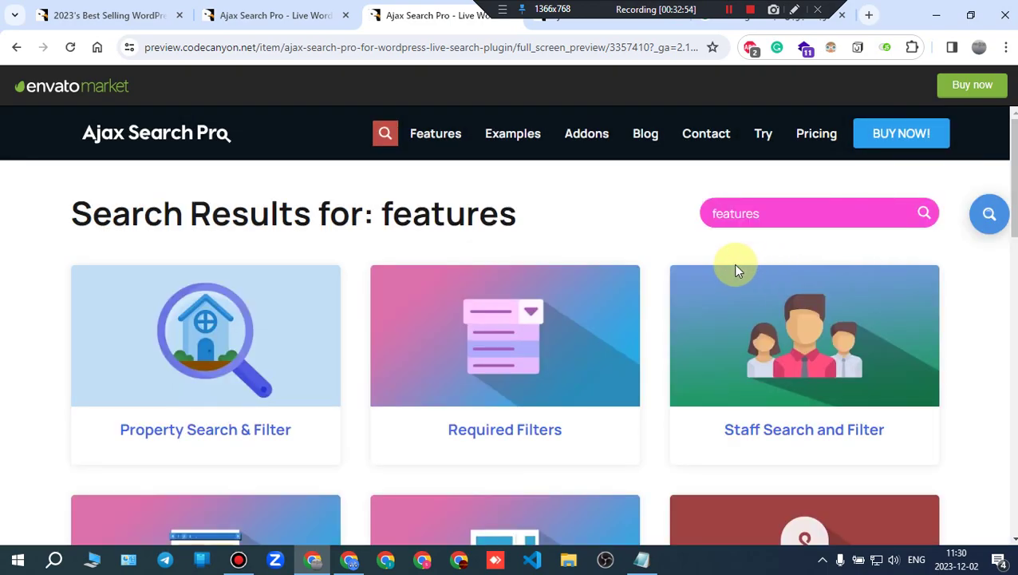
Step: Look through the result cards on the "features" search results page
{"action": "left_click_drag", "start_coordinate": [332, 216], "coordinate": [573, 244]}
{"action": "scroll", "coordinate": [606, 272], "scroll_direction": "down", "scroll_amount": 1}
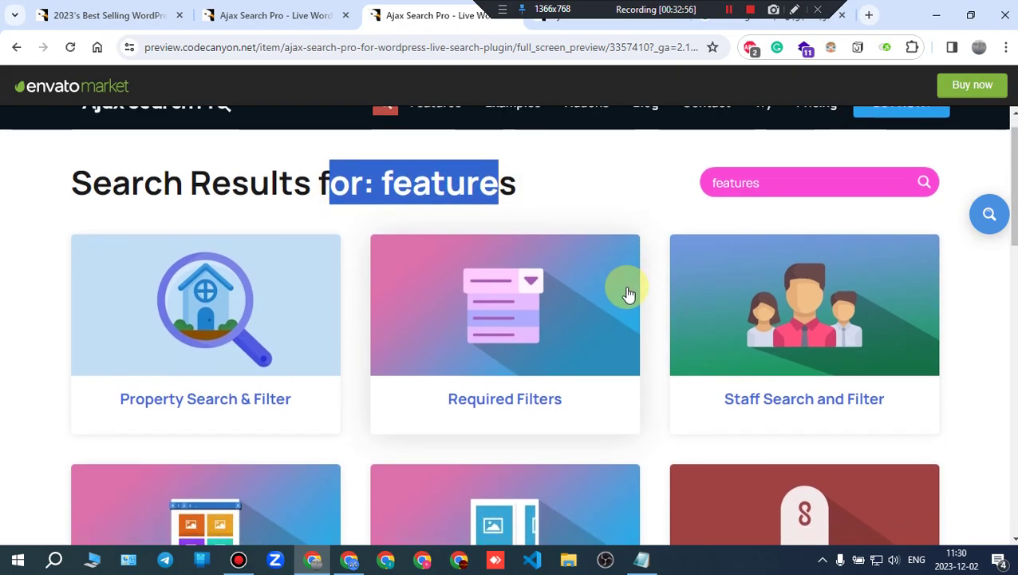
{"action": "scroll", "coordinate": [628, 295], "scroll_direction": "down", "scroll_amount": 10}
{"action": "scroll", "coordinate": [627, 299], "scroll_direction": "up", "scroll_amount": 7}
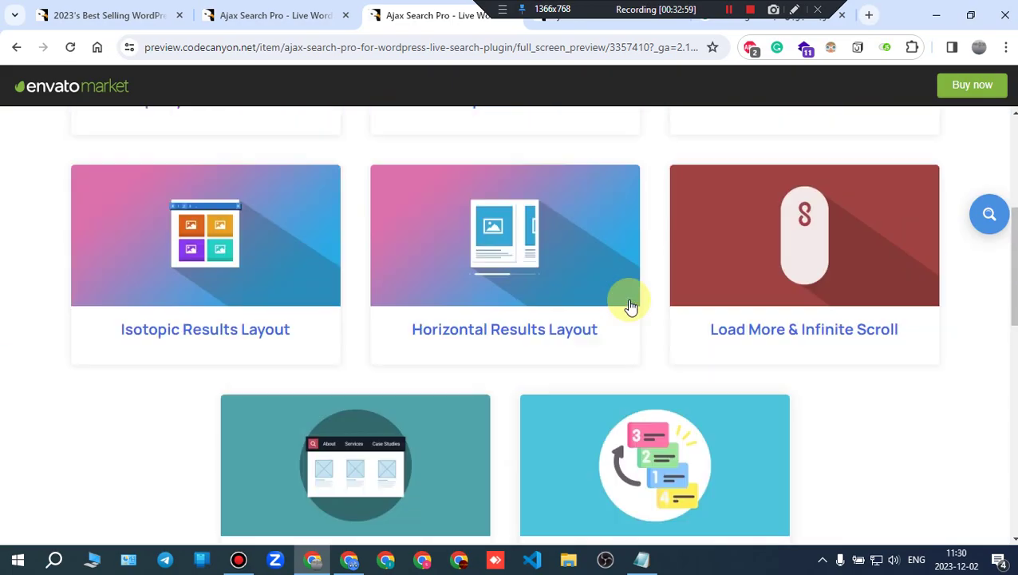
{"action": "scroll", "coordinate": [629, 303], "scroll_direction": "up", "scroll_amount": 4}
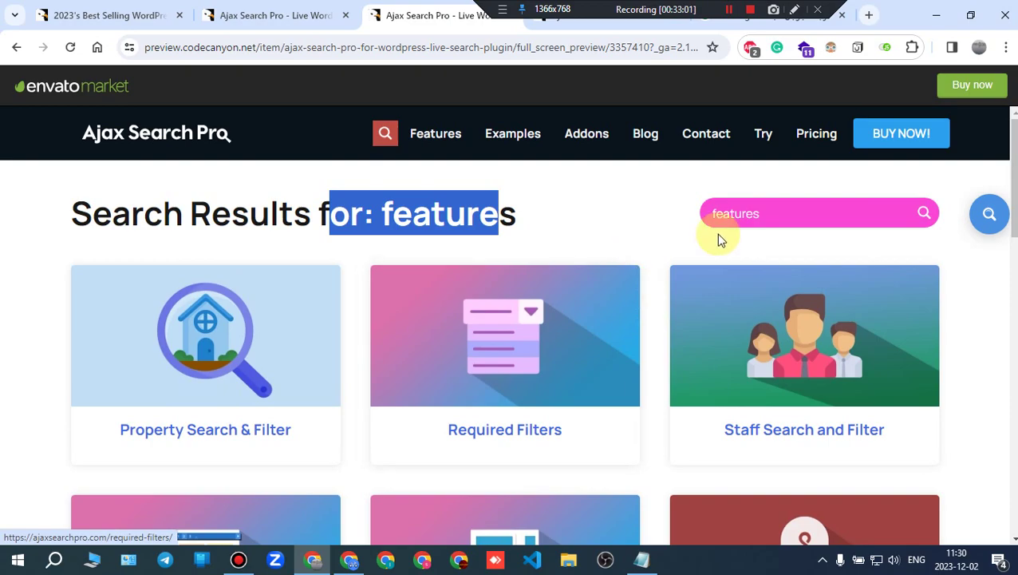
{"action": "left_click", "coordinate": [727, 11]}
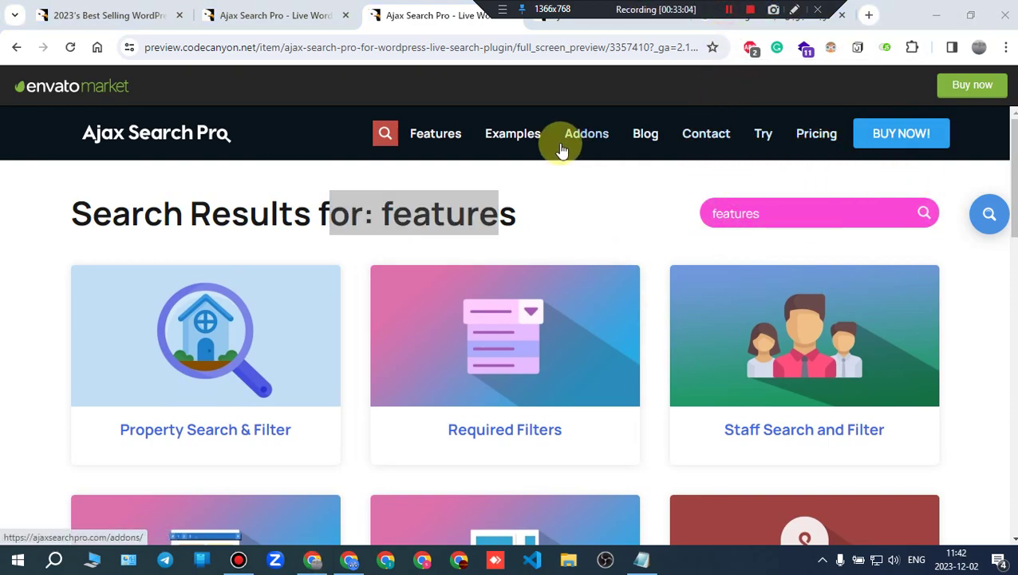
{"action": "left_click", "coordinate": [449, 154]}
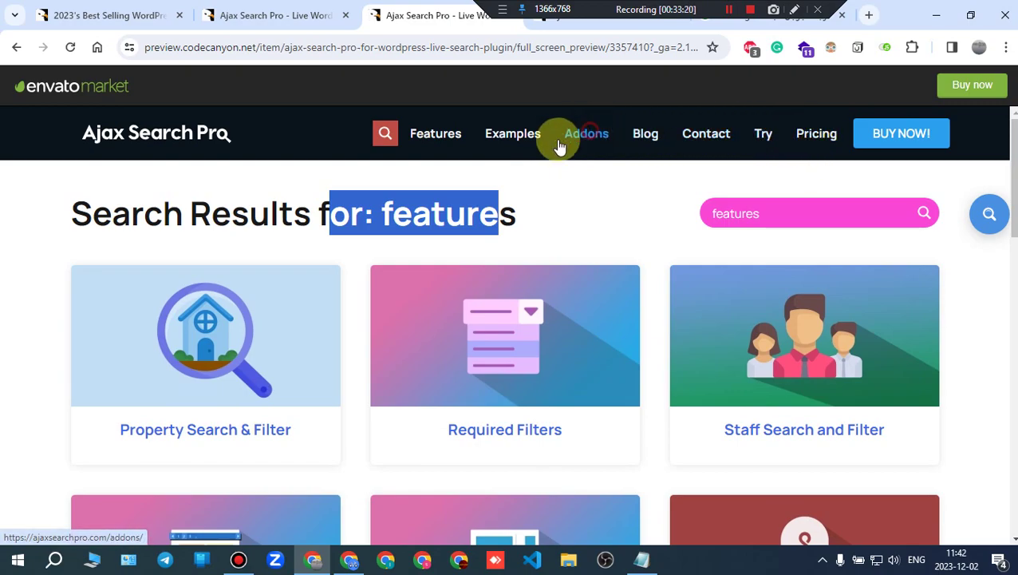
Step: Open the Horizontal Results Layout example from the search results
{"action": "scroll", "coordinate": [552, 319], "scroll_direction": "down", "scroll_amount": 7}
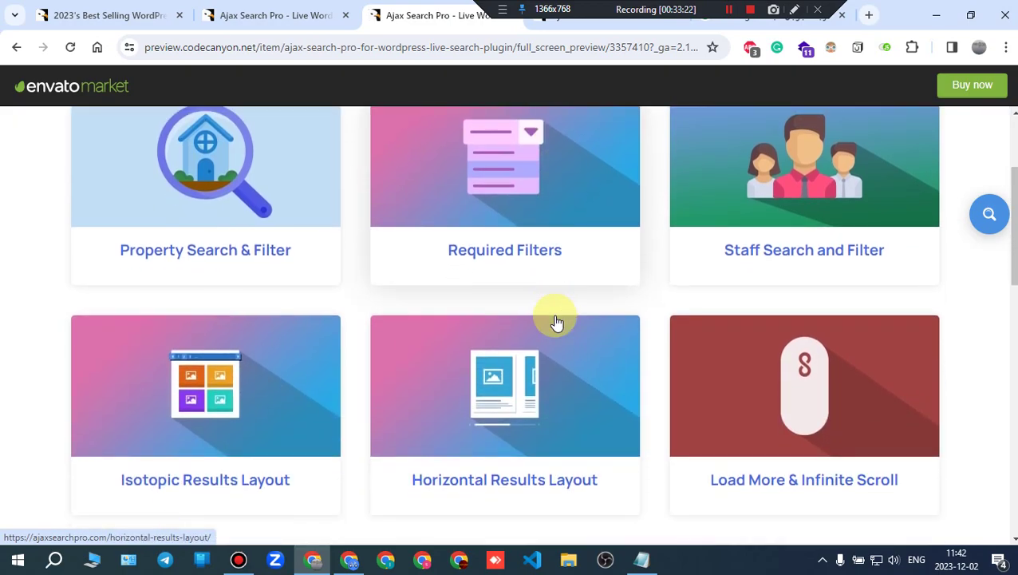
{"action": "scroll", "coordinate": [559, 320], "scroll_direction": "up", "scroll_amount": 3}
{"action": "scroll", "coordinate": [559, 319], "scroll_direction": "up", "scroll_amount": 1}
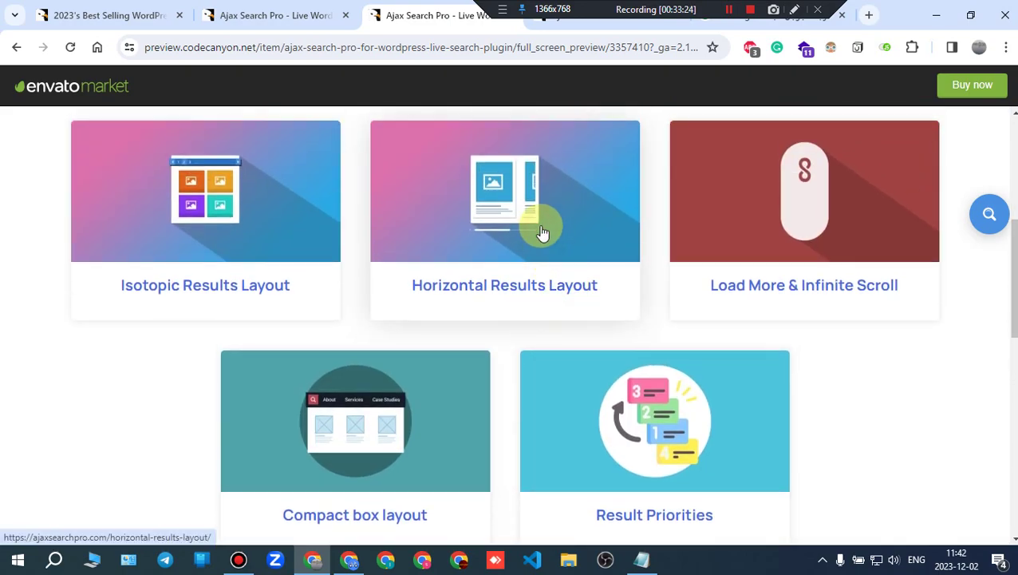
{"action": "scroll", "coordinate": [545, 236], "scroll_direction": "up", "scroll_amount": 5}
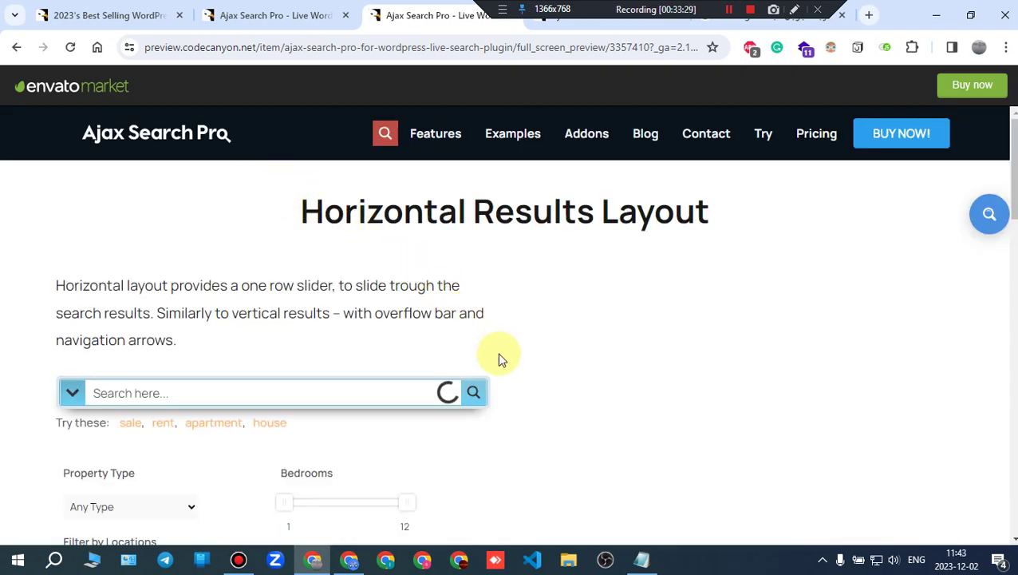
Step: Set the property filters to a minimum of 4 bedrooms and a minimum of 4 bathrooms
{"action": "scroll", "coordinate": [498, 356], "scroll_direction": "down", "scroll_amount": 1}
{"action": "scroll", "coordinate": [439, 383], "scroll_direction": "down", "scroll_amount": 1}
{"action": "scroll", "coordinate": [438, 383], "scroll_direction": "down", "scroll_amount": 2}
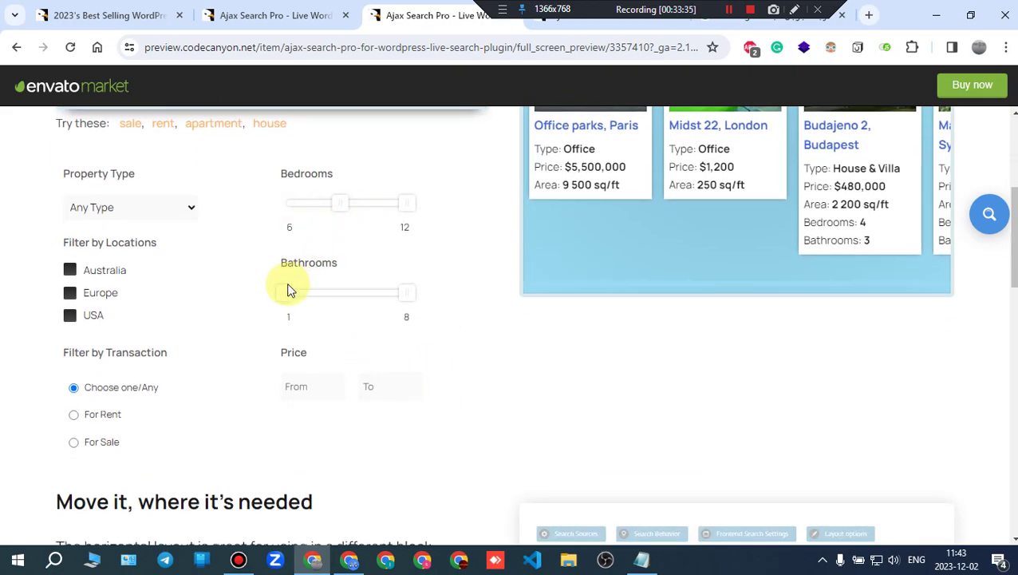
{"action": "left_click_drag", "start_coordinate": [284, 291], "coordinate": [331, 295]}
{"action": "scroll", "coordinate": [628, 384], "scroll_direction": "up", "scroll_amount": 2}
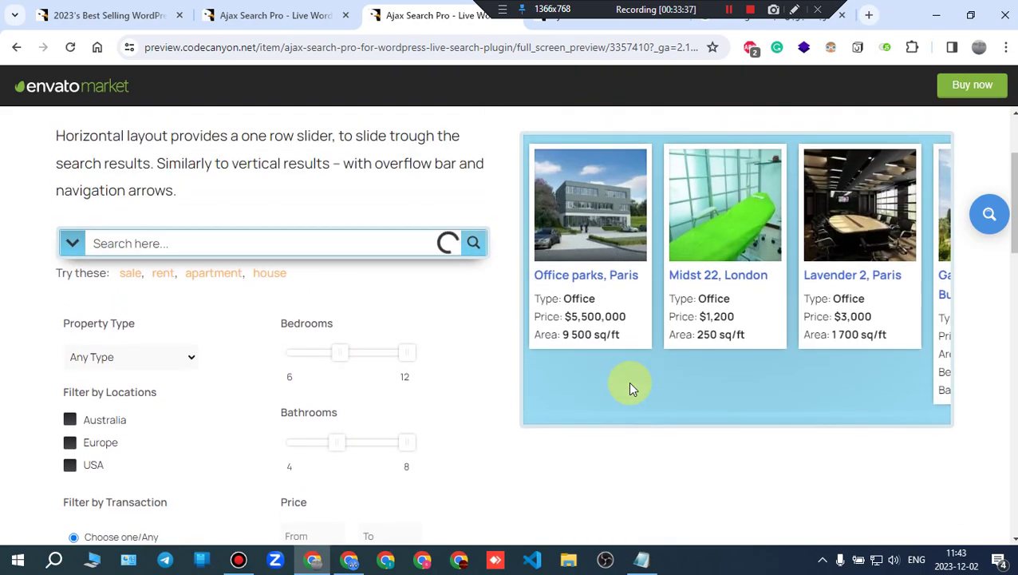
{"action": "scroll", "coordinate": [600, 350], "scroll_direction": "down", "scroll_amount": 3}
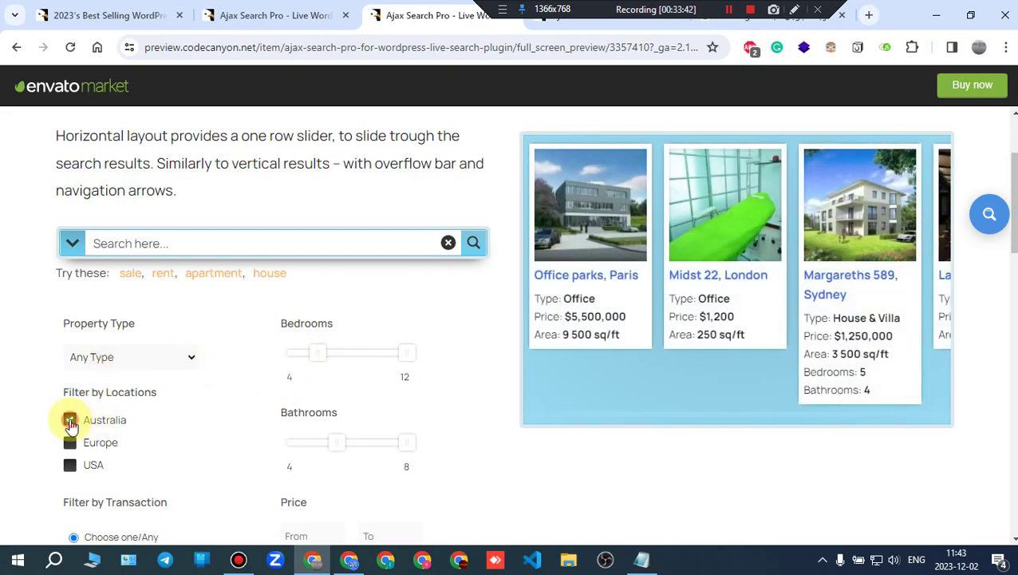
Step: Limit the property results to Australia, including Melbourne and Sydney, with the For Rent transaction type
{"action": "left_click", "coordinate": [70, 420]}
{"action": "scroll", "coordinate": [70, 431], "scroll_direction": "down", "scroll_amount": 3}
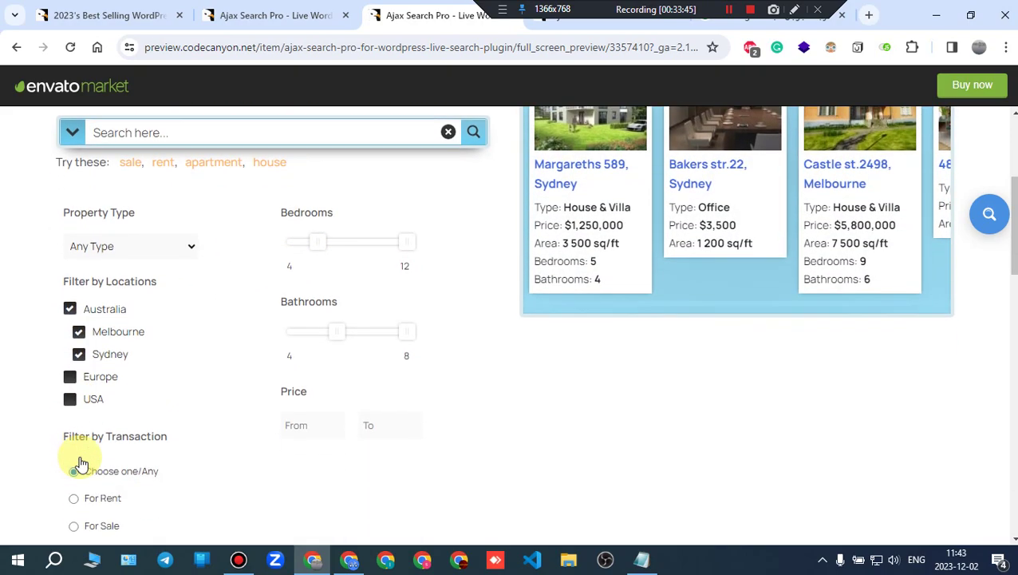
{"action": "scroll", "coordinate": [727, 239], "scroll_direction": "up", "scroll_amount": 4}
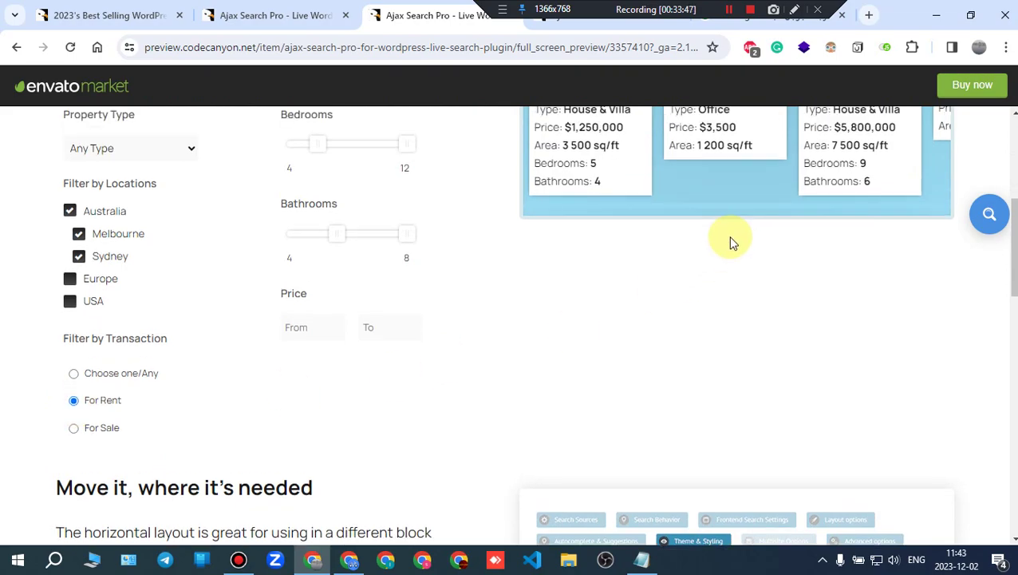
Step: Examine the horizontal layout's placement description, feature list and Theme & Styling options image
{"action": "scroll", "coordinate": [579, 330], "scroll_direction": "down", "scroll_amount": 6}
{"action": "scroll", "coordinate": [559, 347], "scroll_direction": "down", "scroll_amount": 1}
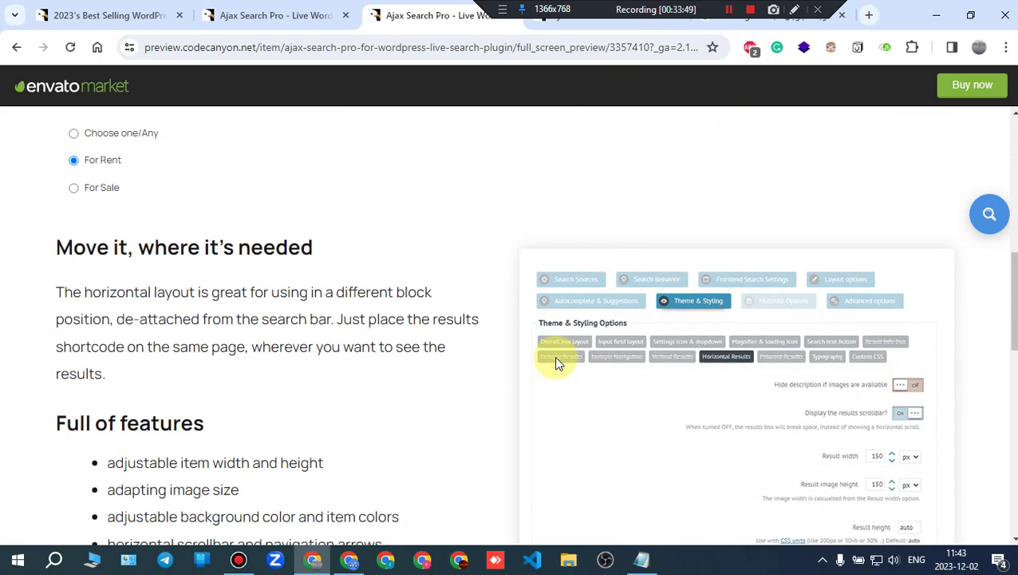
{"action": "scroll", "coordinate": [236, 363], "scroll_direction": "down", "scroll_amount": 2}
{"action": "scroll", "coordinate": [236, 359], "scroll_direction": "down", "scroll_amount": 2}
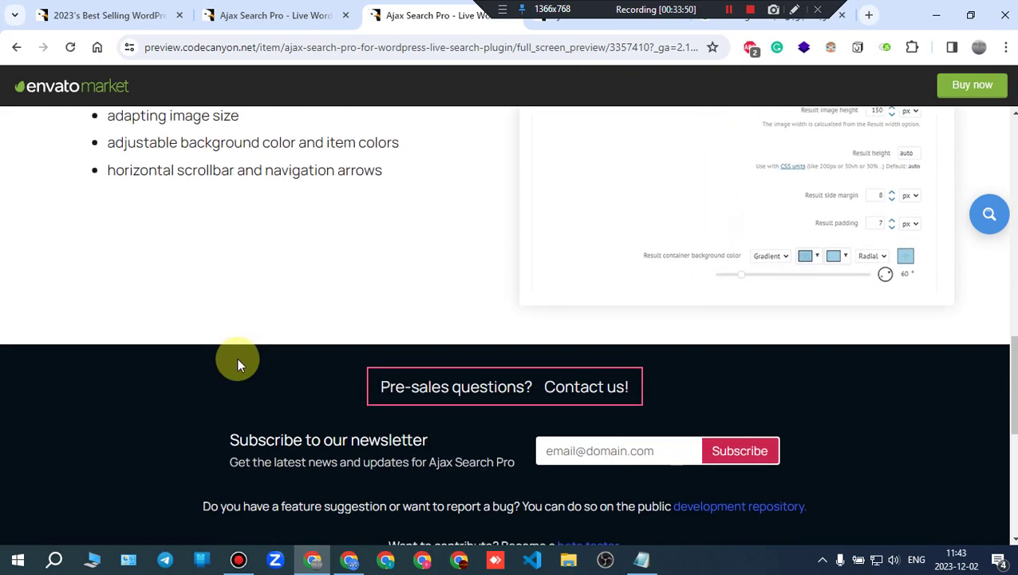
{"action": "scroll", "coordinate": [582, 357], "scroll_direction": "up", "scroll_amount": 4}
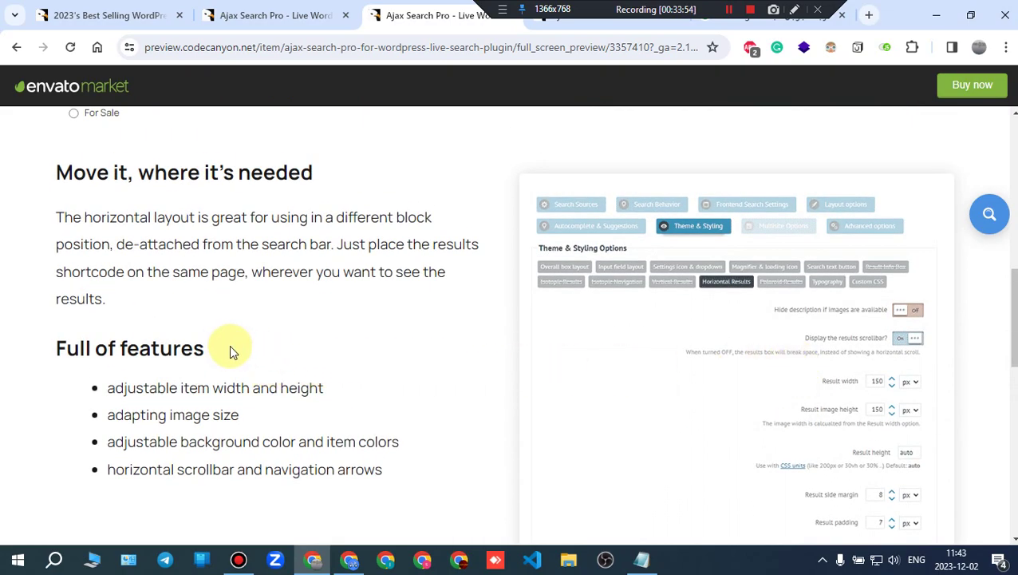
{"action": "scroll", "coordinate": [230, 352], "scroll_direction": "up", "scroll_amount": 8}
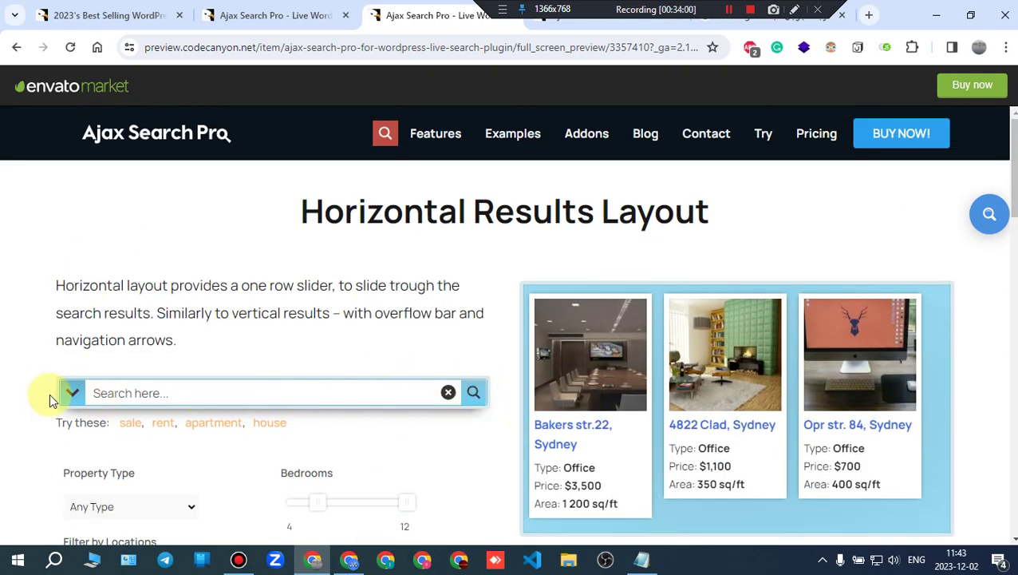
Step: Hide and show the property filters again, and open and close the floating site search
{"action": "left_click", "coordinate": [75, 392]}
{"action": "scroll", "coordinate": [71, 331], "scroll_direction": "down", "scroll_amount": 2}
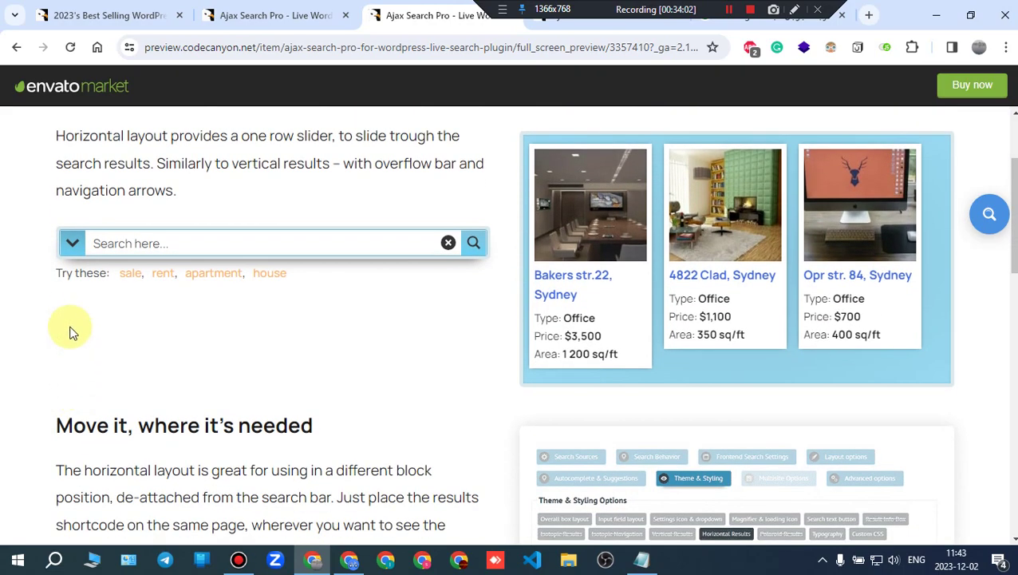
{"action": "left_click", "coordinate": [72, 243]}
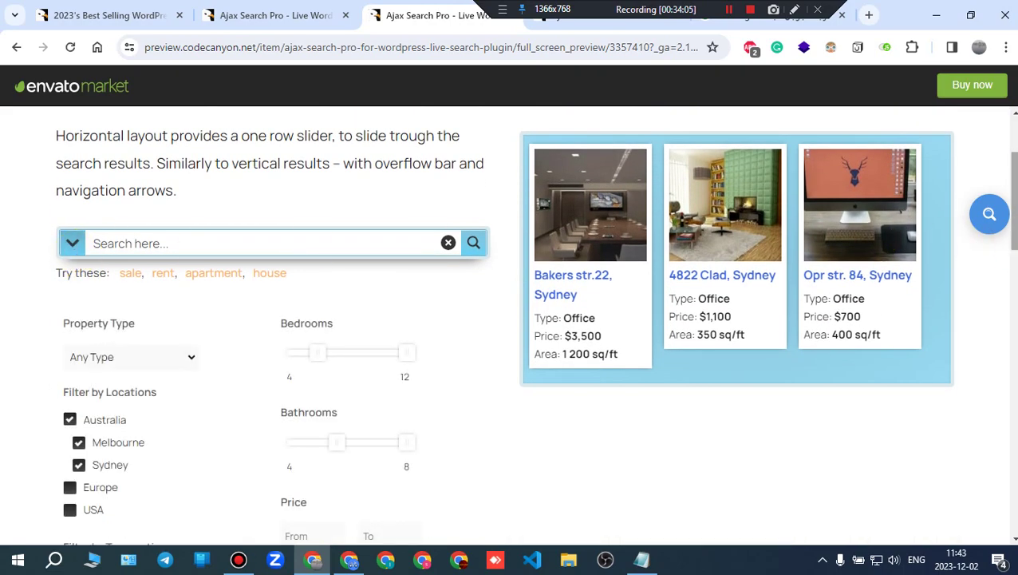
{"action": "left_click", "coordinate": [988, 224]}
{"action": "left_click", "coordinate": [988, 225]}
Step: Search the filtered properties for the suggested keyword "apartment"
{"action": "scroll", "coordinate": [344, 359], "scroll_direction": "up", "scroll_amount": 2}
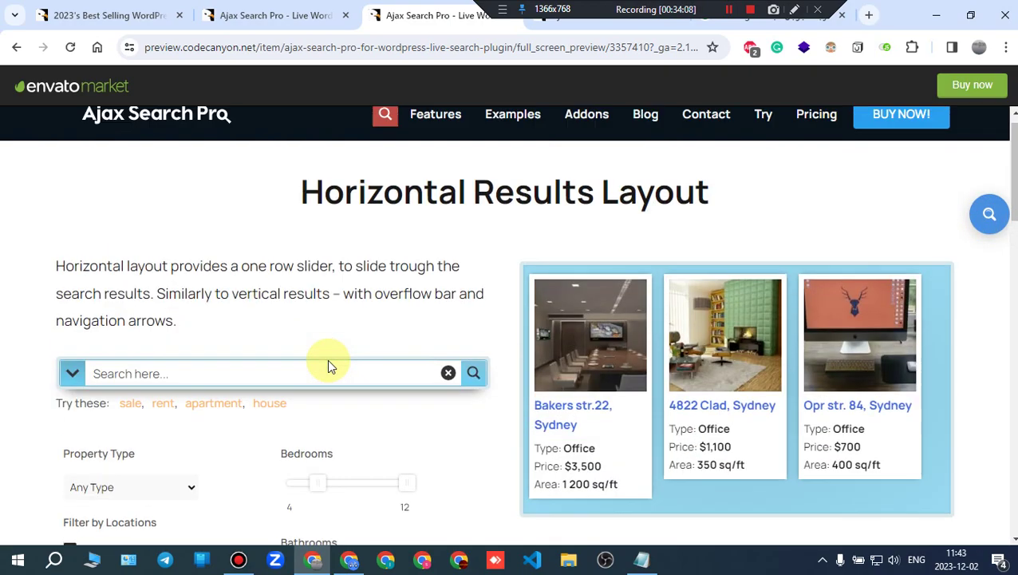
{"action": "left_click", "coordinate": [207, 422]}
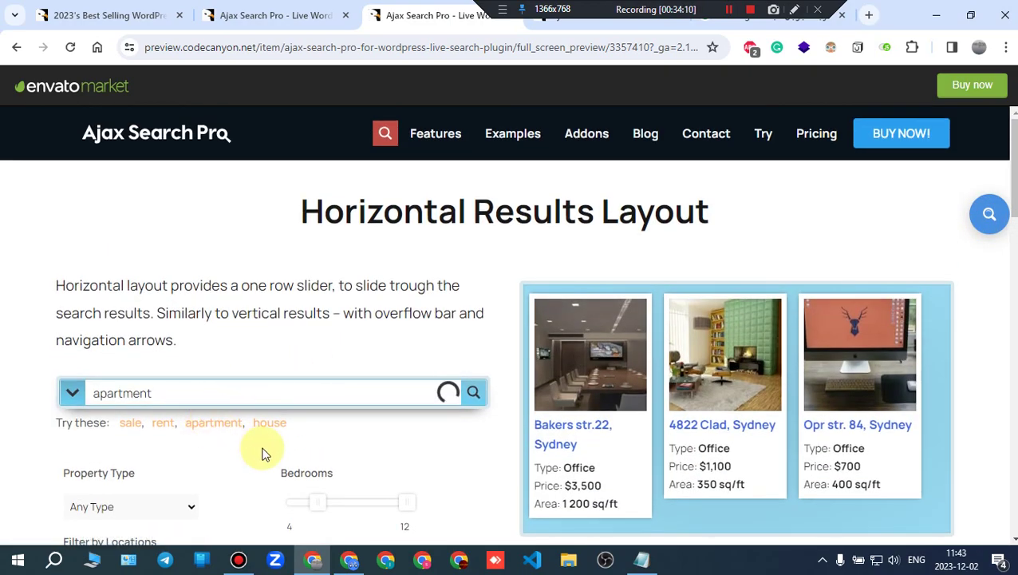
Step: Open the Ajax Search Pro Features page and highlight part of its introductory sentence
{"action": "left_click", "coordinate": [432, 133]}
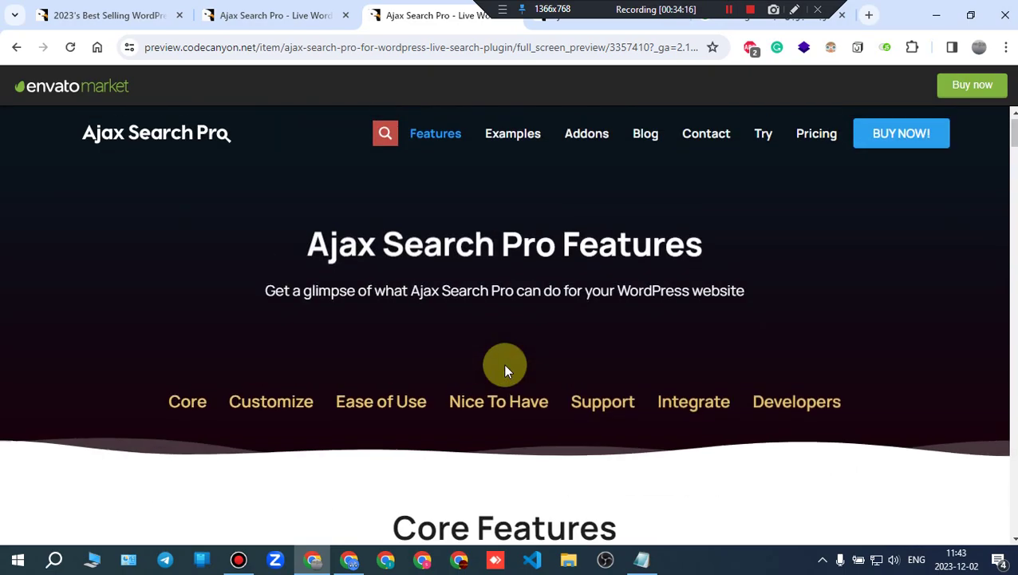
{"action": "left_click_drag", "start_coordinate": [311, 245], "coordinate": [712, 268]}
{"action": "left_click_drag", "start_coordinate": [340, 291], "coordinate": [652, 290]}
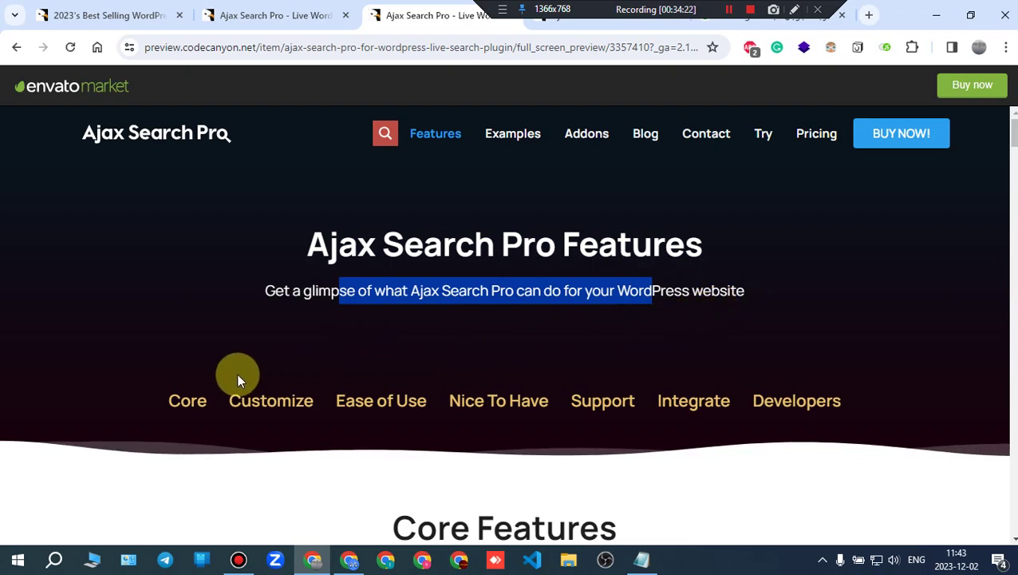
Step: Examine the core features, customization, autocomplete, support and integration sections of the Features page, ending back at its heading
{"action": "scroll", "coordinate": [652, 413], "scroll_direction": "down", "scroll_amount": 2}
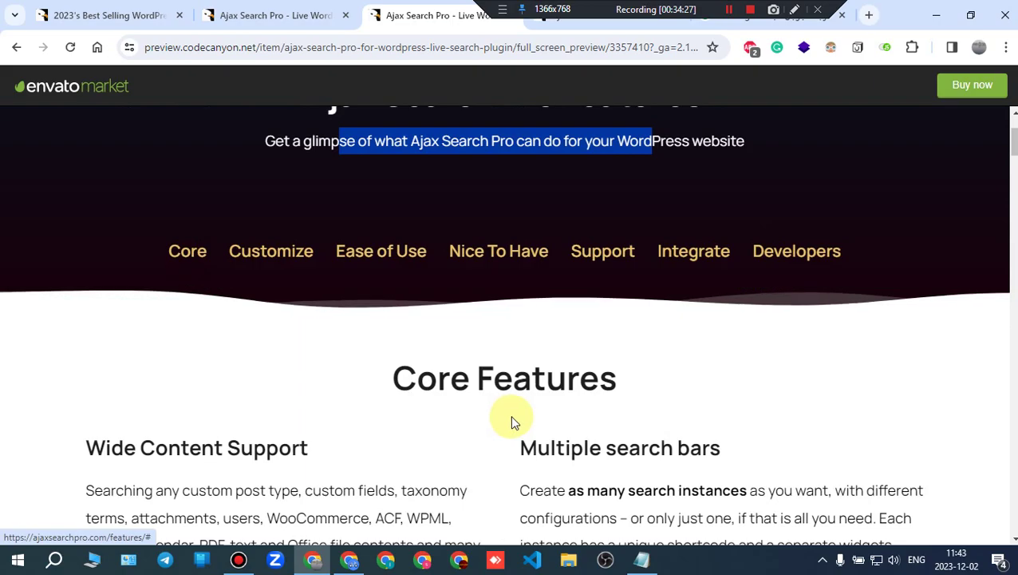
{"action": "scroll", "coordinate": [512, 420], "scroll_direction": "down", "scroll_amount": 3}
{"action": "scroll", "coordinate": [514, 421], "scroll_direction": "down", "scroll_amount": 7}
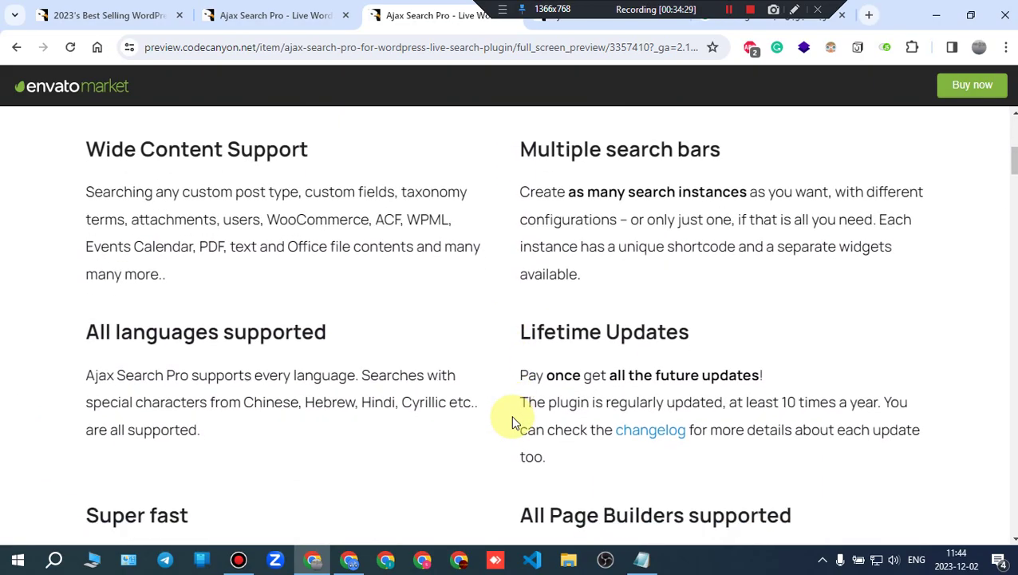
{"action": "scroll", "coordinate": [512, 415], "scroll_direction": "down", "scroll_amount": 9}
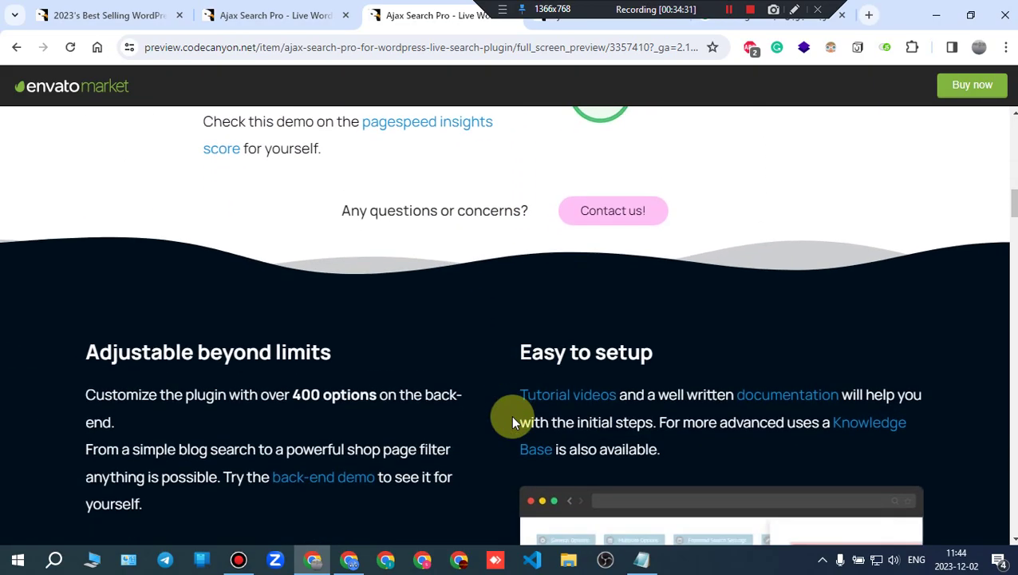
{"action": "scroll", "coordinate": [511, 419], "scroll_direction": "down", "scroll_amount": 13}
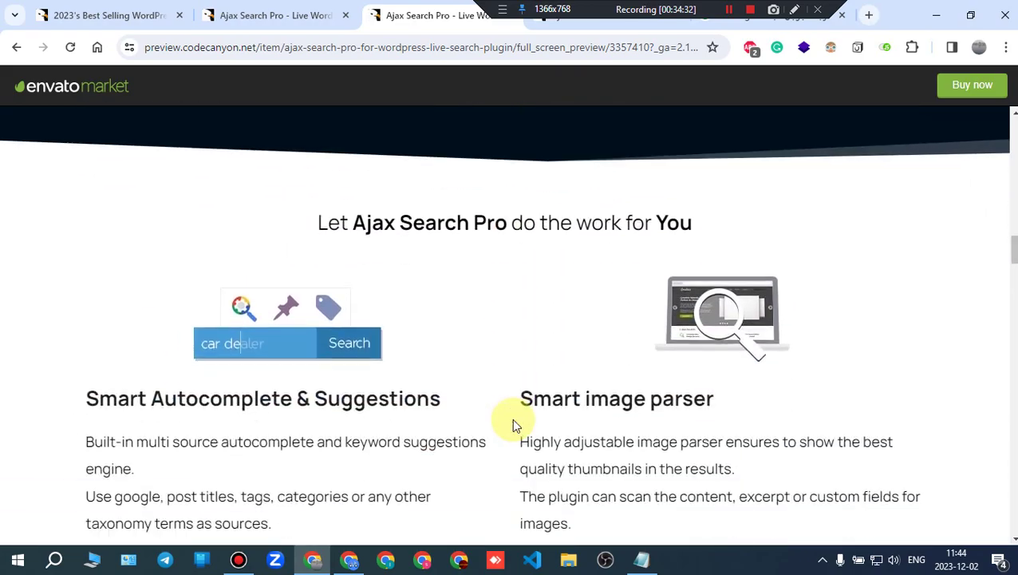
{"action": "scroll", "coordinate": [603, 422], "scroll_direction": "down", "scroll_amount": 12}
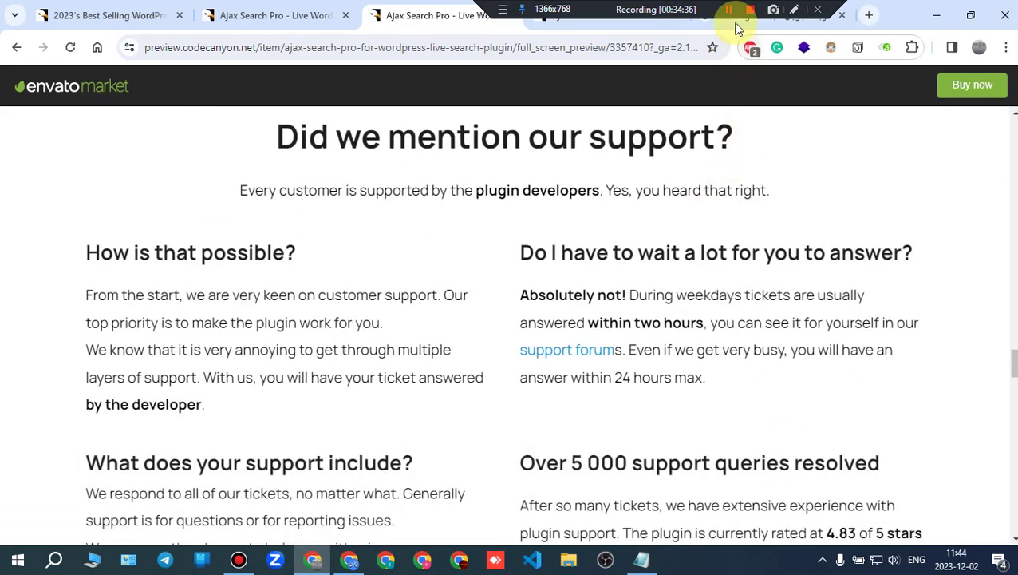
{"action": "scroll", "coordinate": [987, 416], "scroll_direction": "down", "scroll_amount": 11}
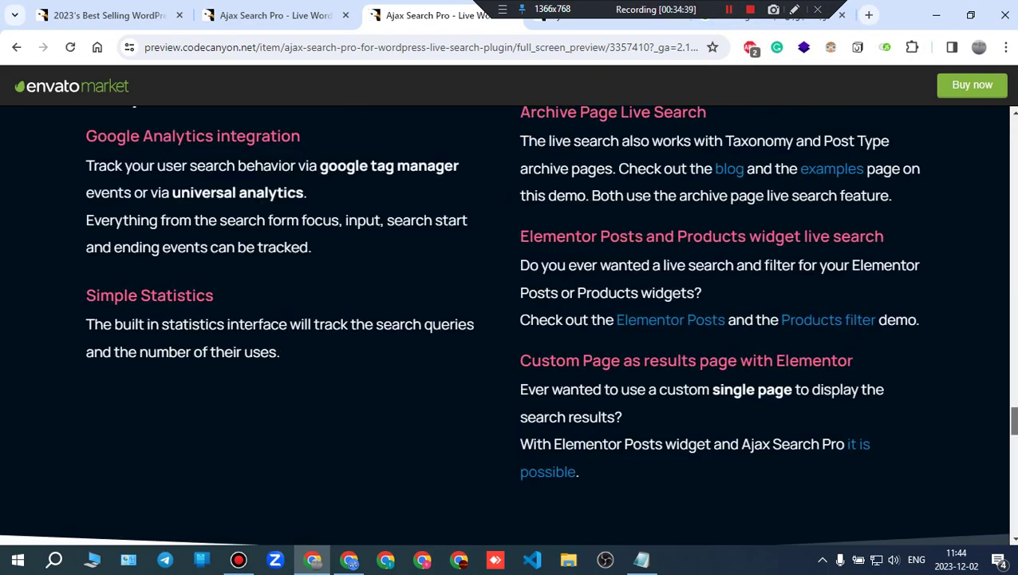
{"action": "left_click_drag", "start_coordinate": [1013, 421], "coordinate": [993, 110]}
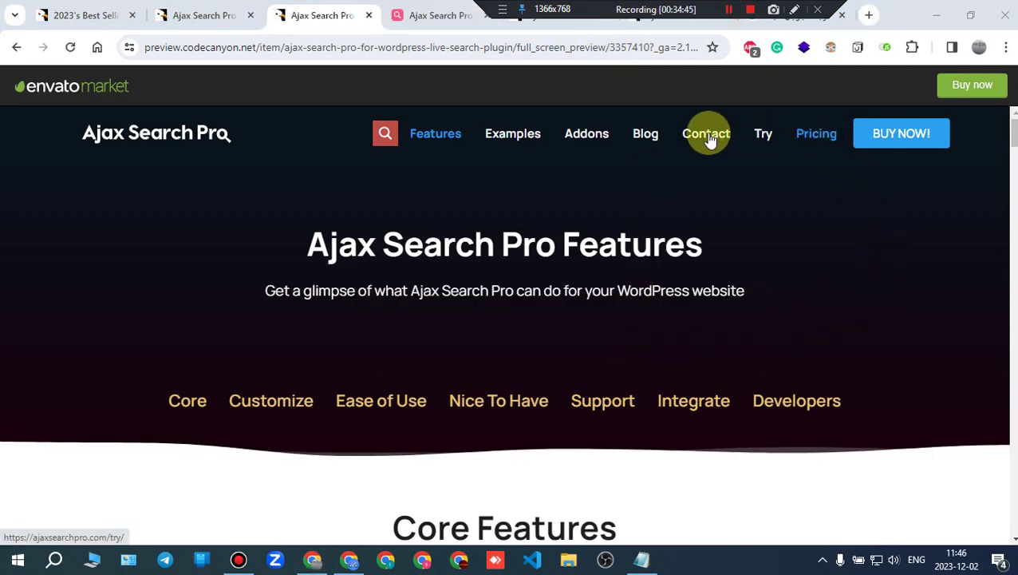
Step: Review the Features page again, and open the Examples page with its header site search expanded
{"action": "scroll", "coordinate": [764, 360], "scroll_direction": "down", "scroll_amount": 3}
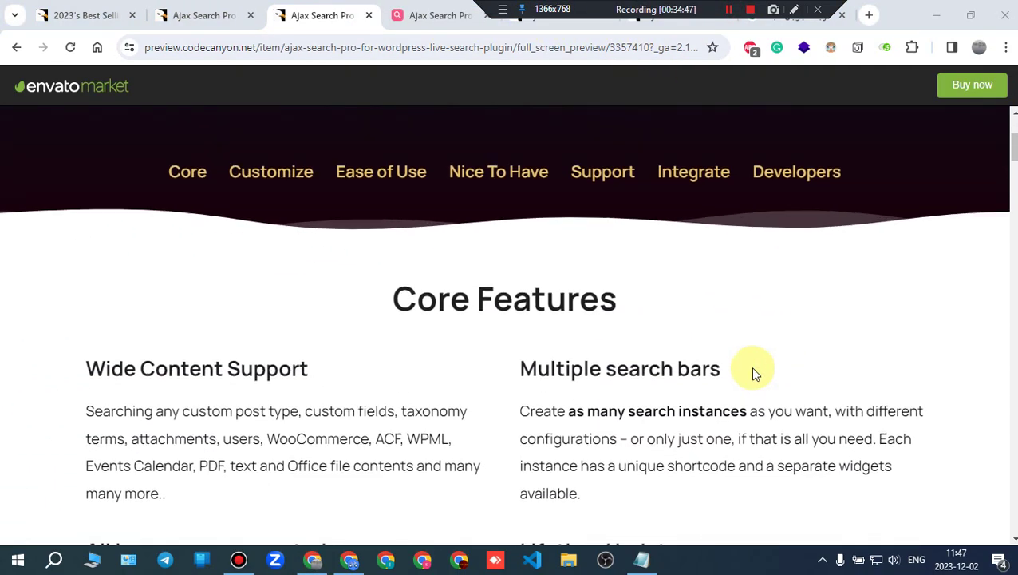
{"action": "scroll", "coordinate": [609, 420], "scroll_direction": "down", "scroll_amount": 20}
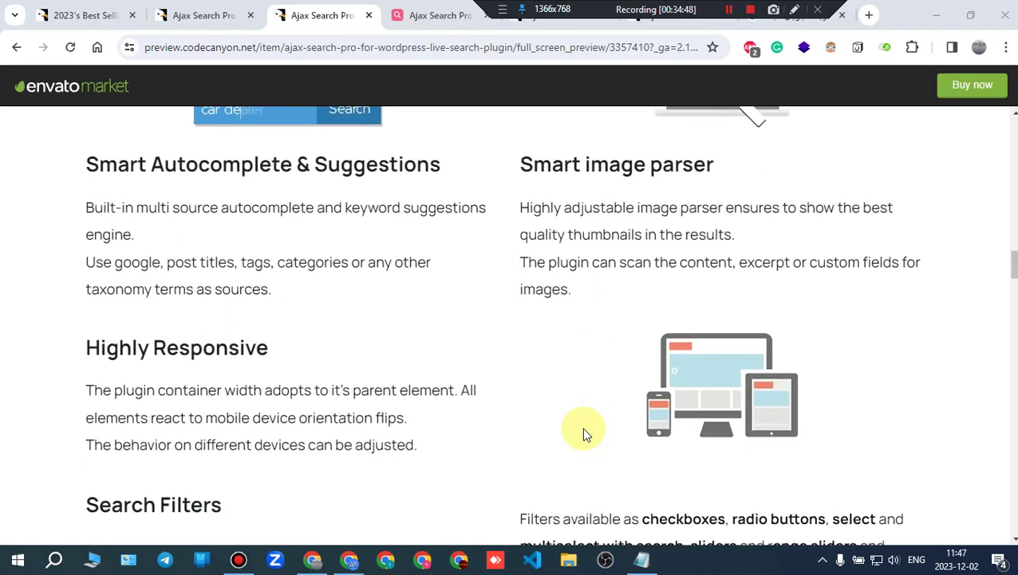
{"action": "scroll", "coordinate": [582, 431], "scroll_direction": "down", "scroll_amount": 9}
{"action": "scroll", "coordinate": [582, 431], "scroll_direction": "up", "scroll_amount": 8}
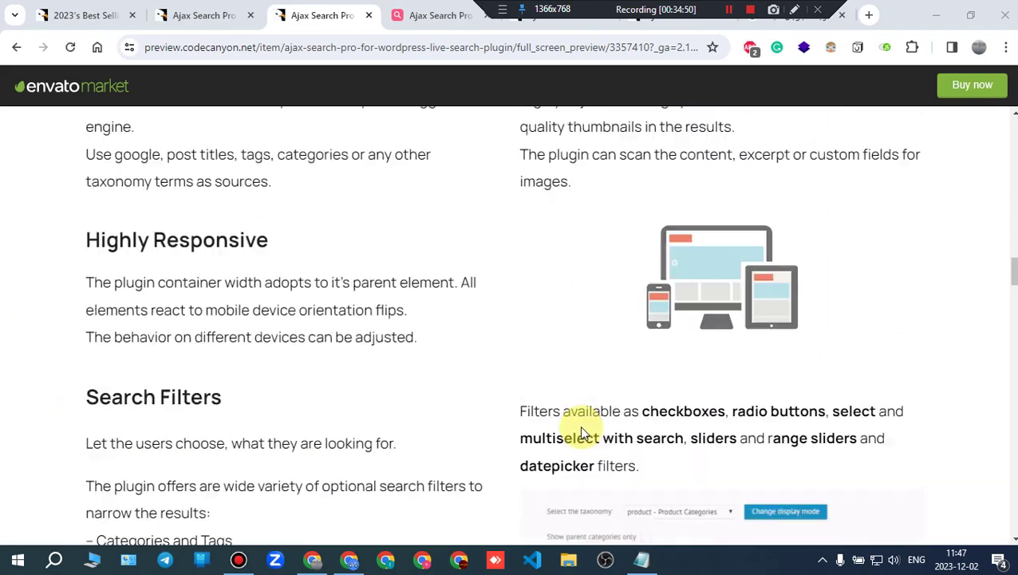
{"action": "scroll", "coordinate": [582, 431], "scroll_direction": "up", "scroll_amount": 20}
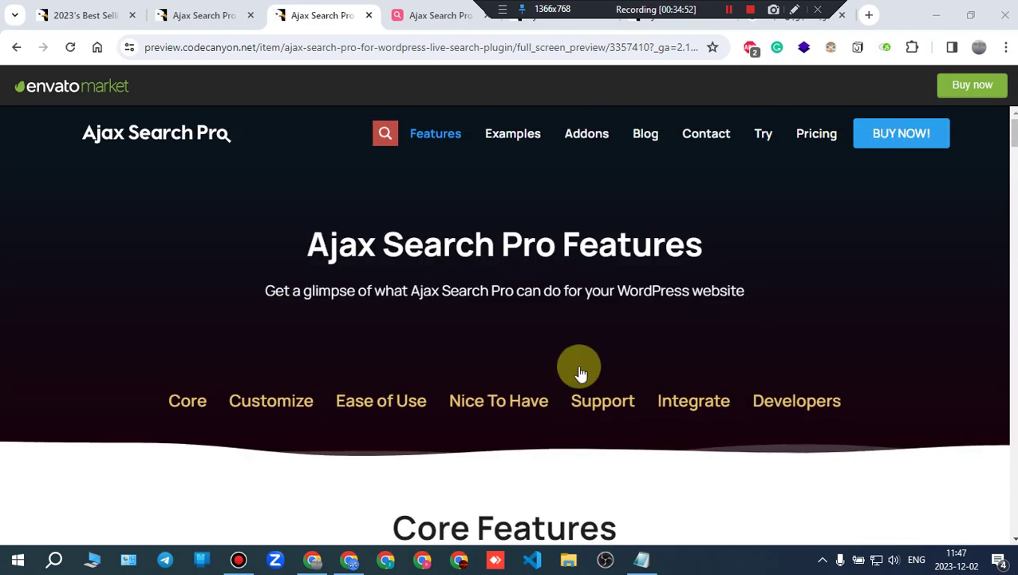
{"action": "left_click", "coordinate": [513, 133]}
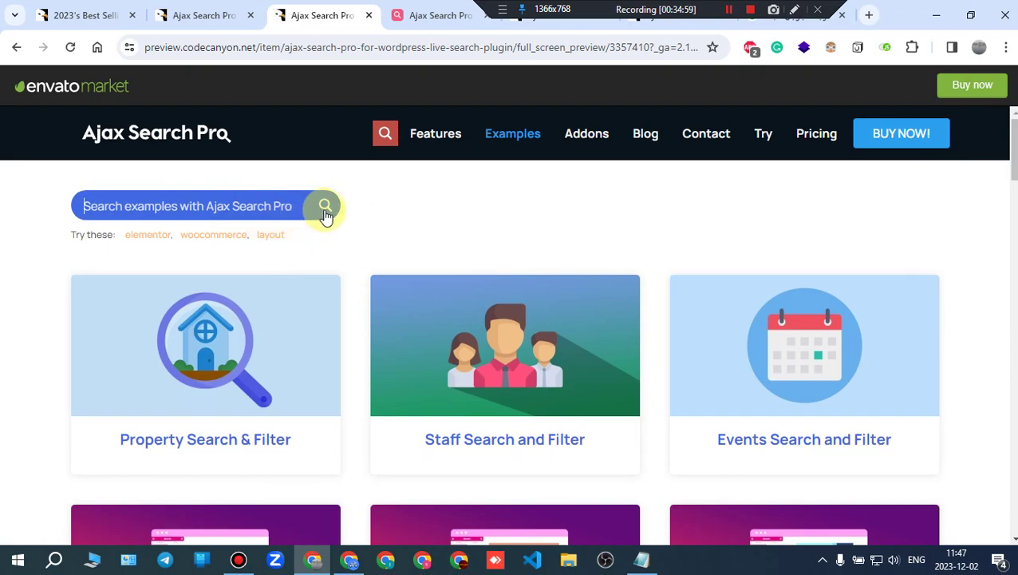
{"action": "left_click", "coordinate": [387, 133]}
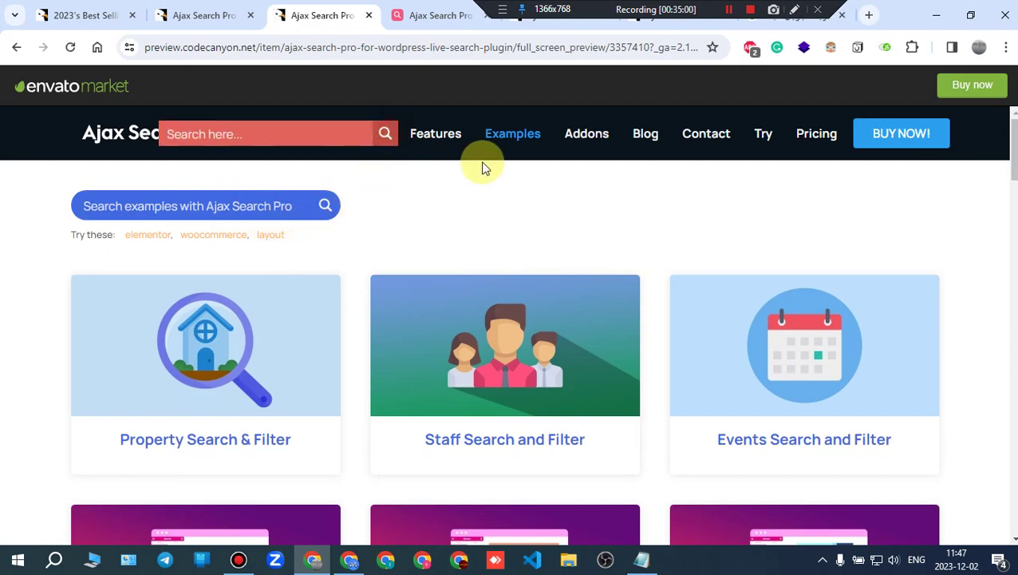
Step: Open the Staff Search and Filter example, look over its shortcode explanation, and activate its search field
{"action": "scroll", "coordinate": [355, 345], "scroll_direction": "down", "scroll_amount": 2}
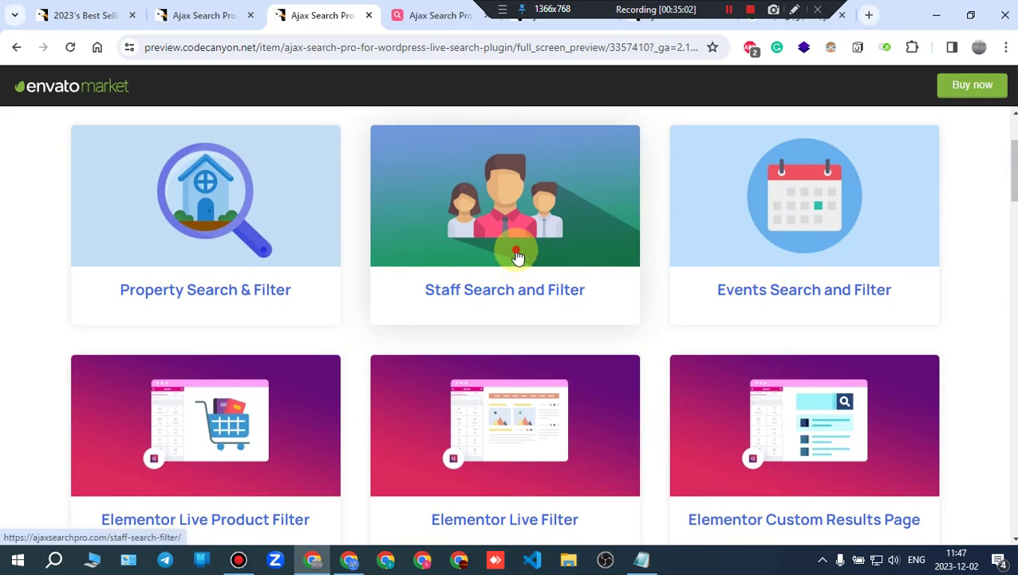
{"action": "left_click", "coordinate": [399, 303]}
{"action": "scroll", "coordinate": [248, 391], "scroll_direction": "down", "scroll_amount": 3}
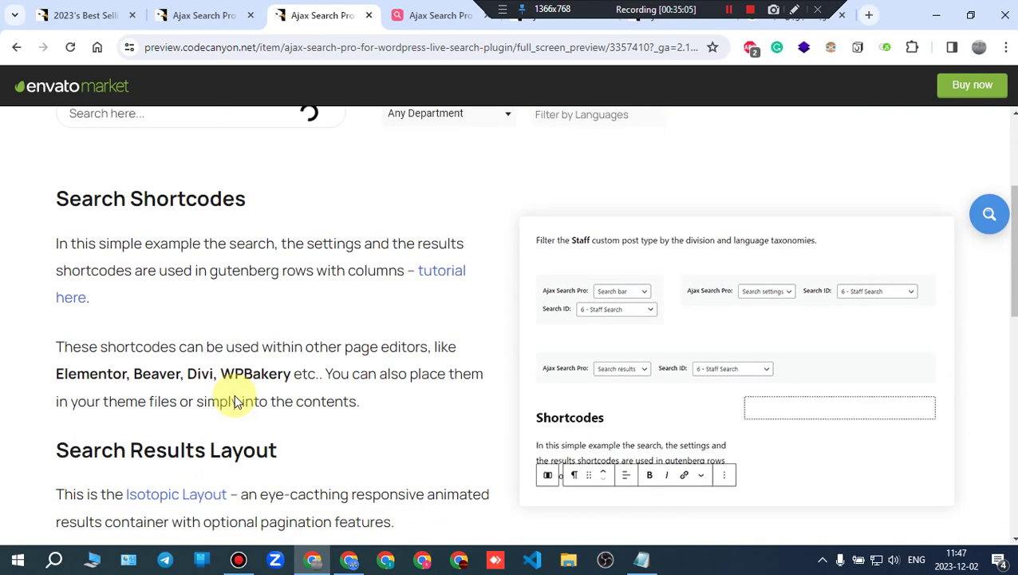
{"action": "scroll", "coordinate": [235, 399], "scroll_direction": "up", "scroll_amount": 10}
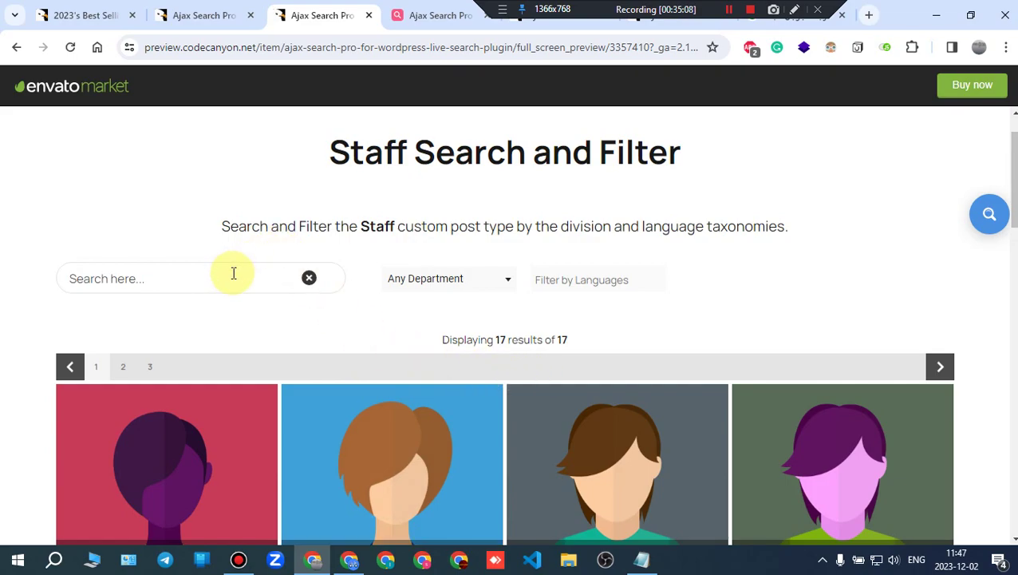
{"action": "left_click", "coordinate": [234, 273]}
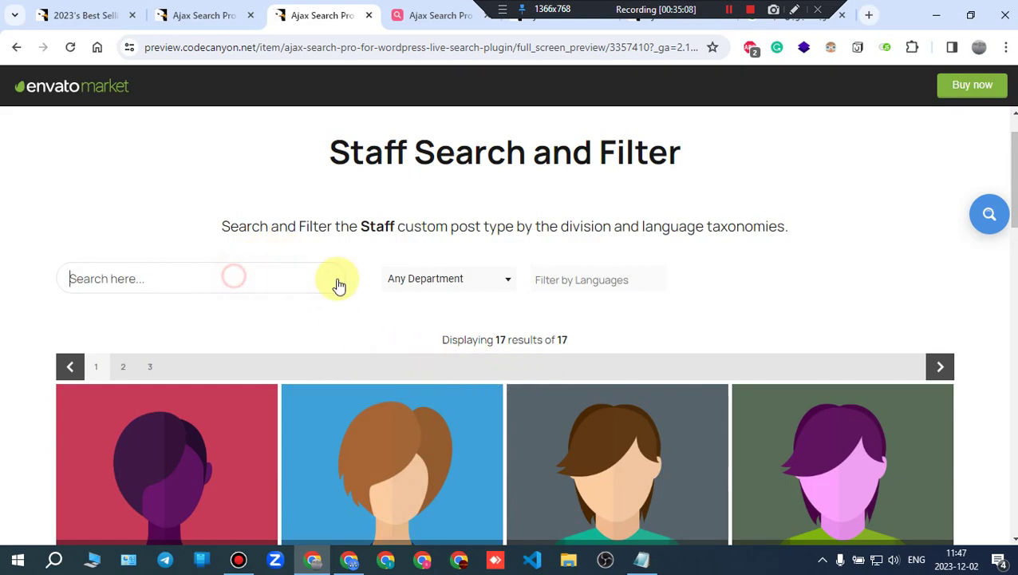
Step: Show page 2 of the staff results and look through the listed staff members
{"action": "scroll", "coordinate": [305, 351], "scroll_direction": "down", "scroll_amount": 1}
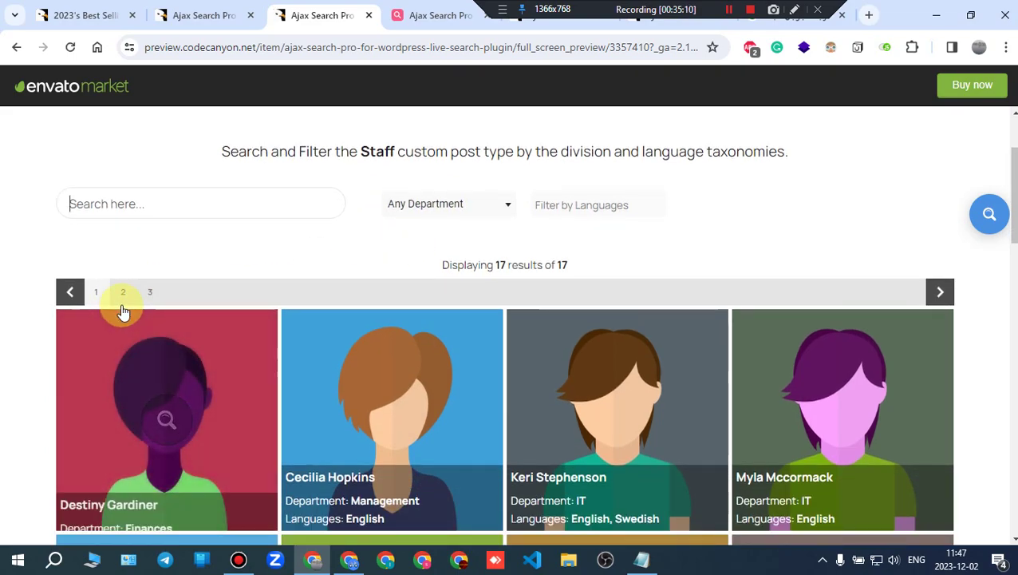
{"action": "left_click", "coordinate": [148, 294]}
{"action": "scroll", "coordinate": [878, 307], "scroll_direction": "down", "scroll_amount": 7}
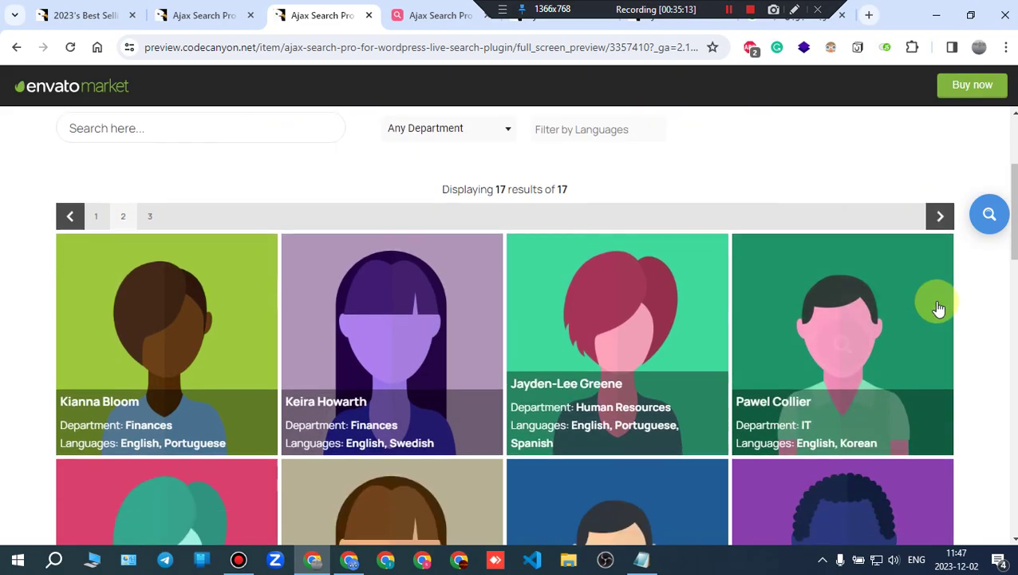
{"action": "scroll", "coordinate": [598, 368], "scroll_direction": "up", "scroll_amount": 8}
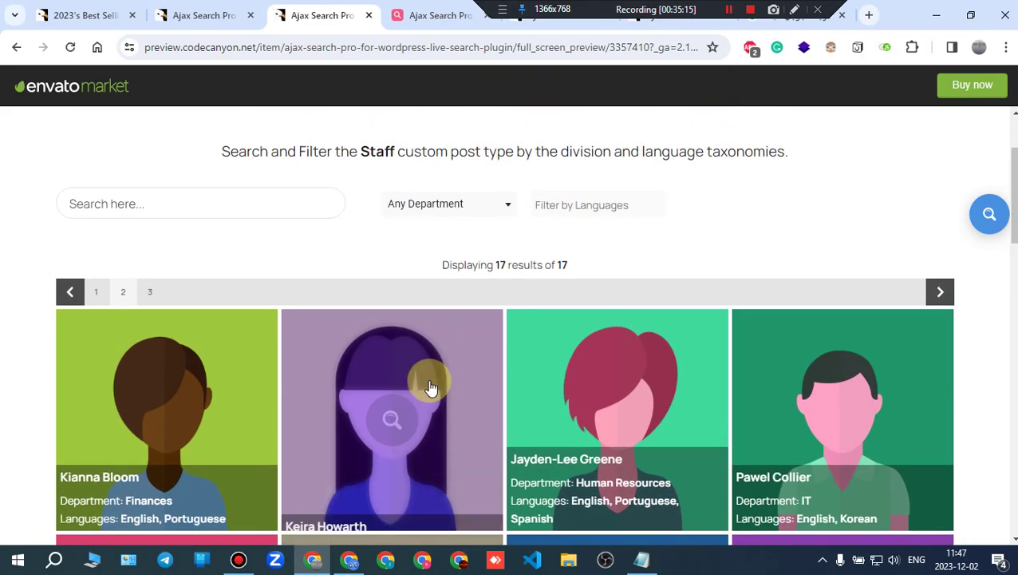
Step: Open the profile of the second staff member in the first row of results and view it
{"action": "left_click", "coordinate": [403, 425]}
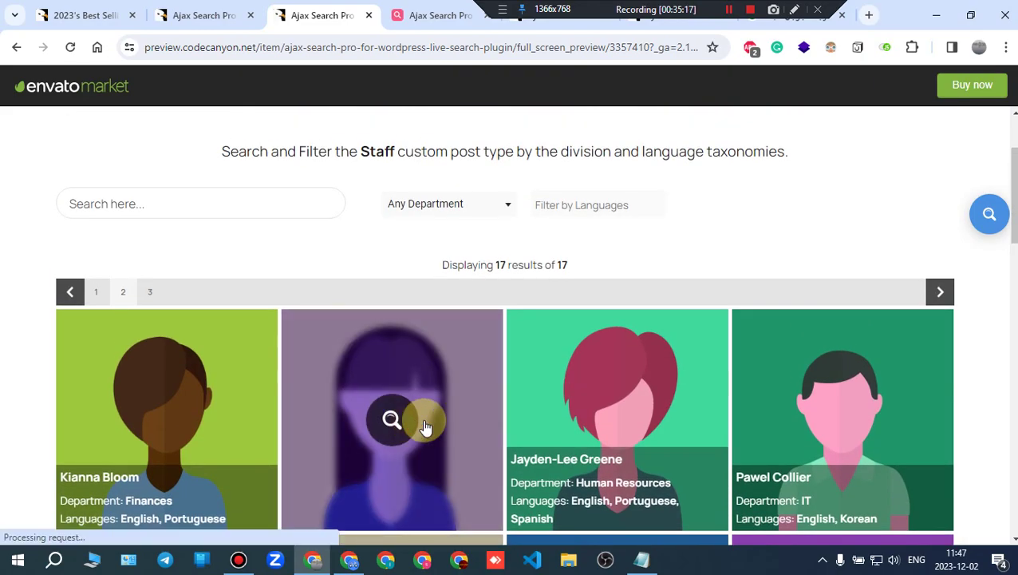
{"action": "scroll", "coordinate": [431, 414], "scroll_direction": "down", "scroll_amount": 2}
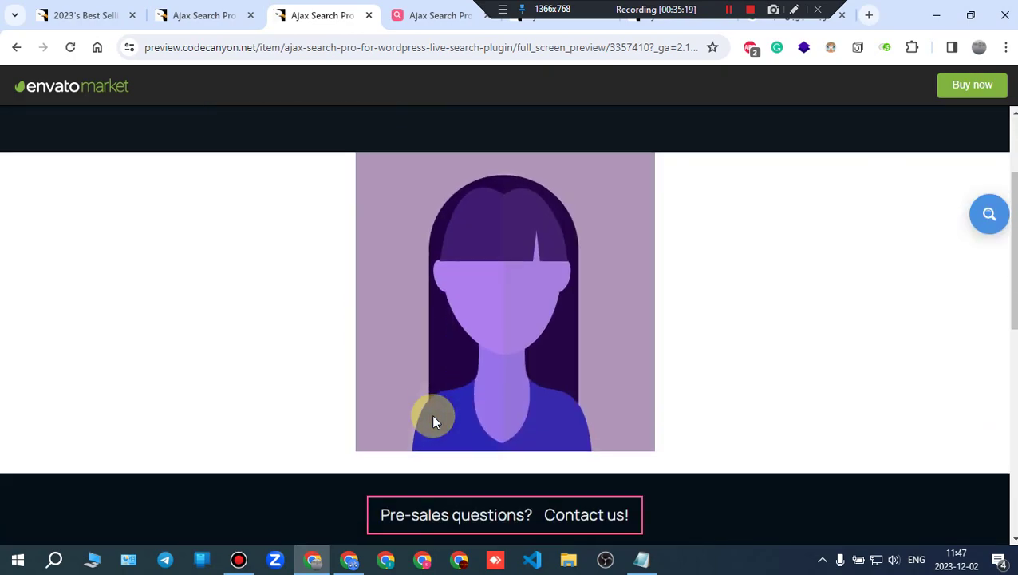
{"action": "scroll", "coordinate": [433, 420], "scroll_direction": "up", "scroll_amount": 2}
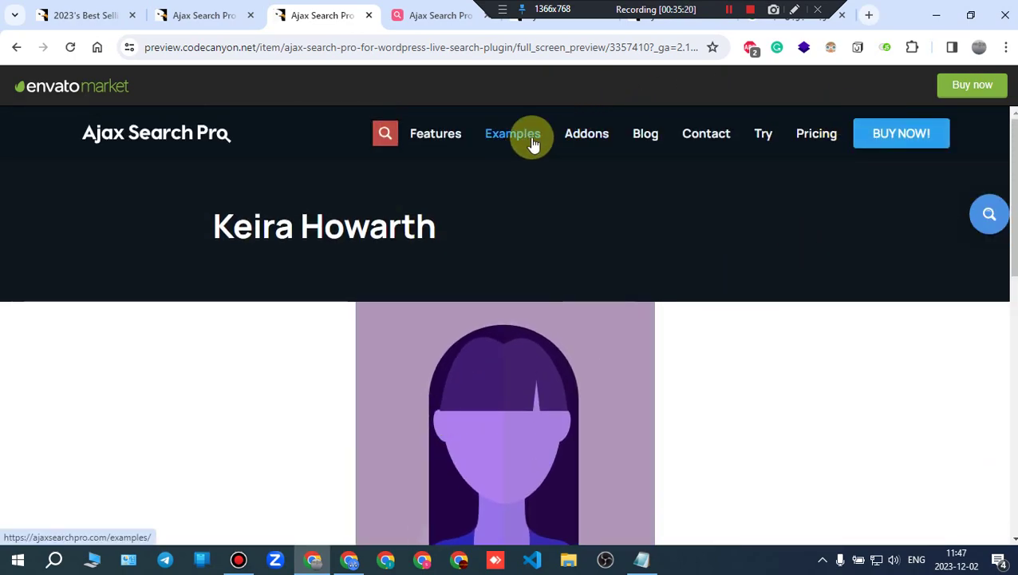
Step: Return to the Examples page and open the Property Search & Filter example to look it over
{"action": "scroll", "coordinate": [431, 307], "scroll_direction": "down", "scroll_amount": 3}
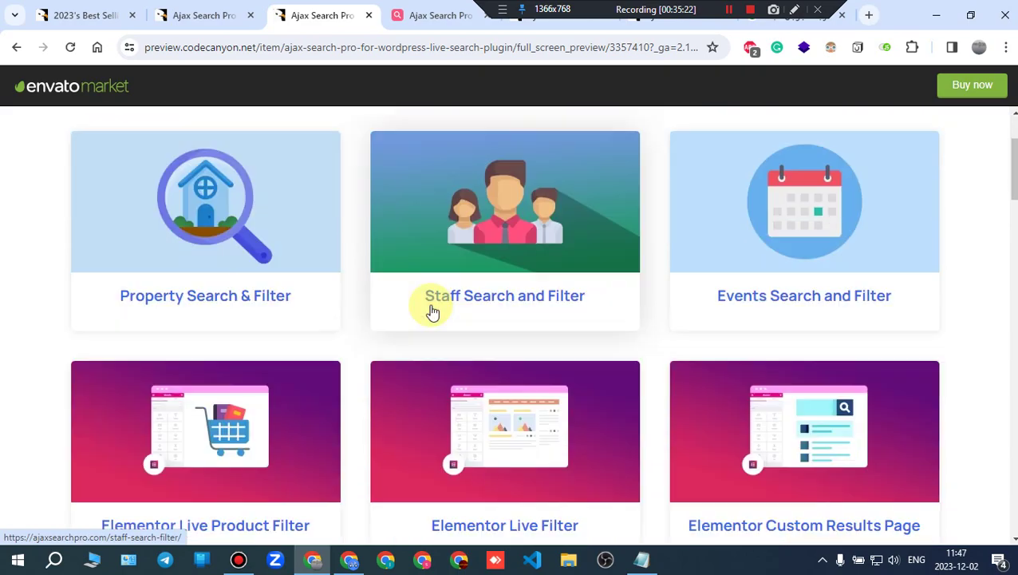
{"action": "scroll", "coordinate": [431, 317], "scroll_direction": "up", "scroll_amount": 3}
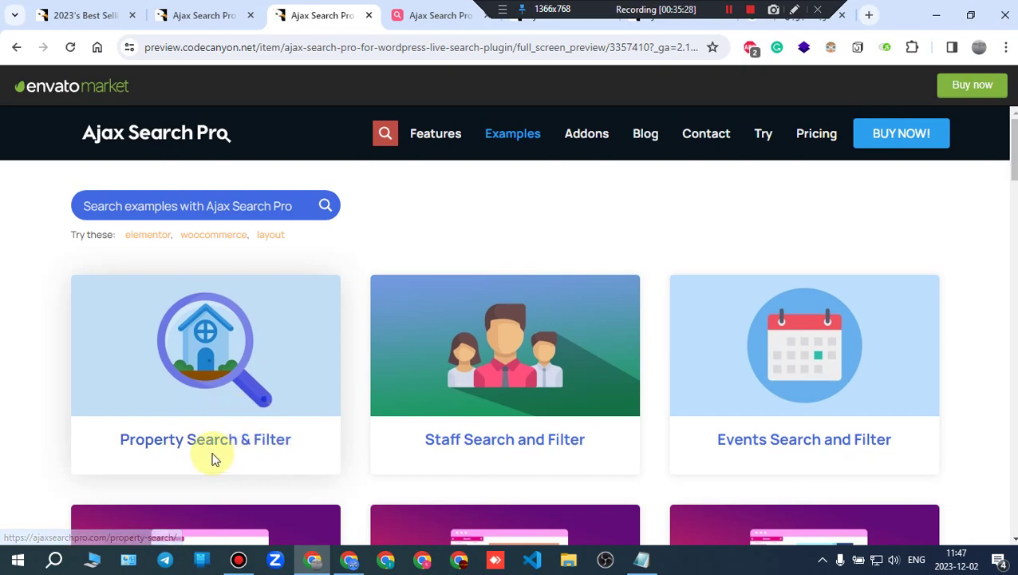
{"action": "left_click", "coordinate": [199, 388]}
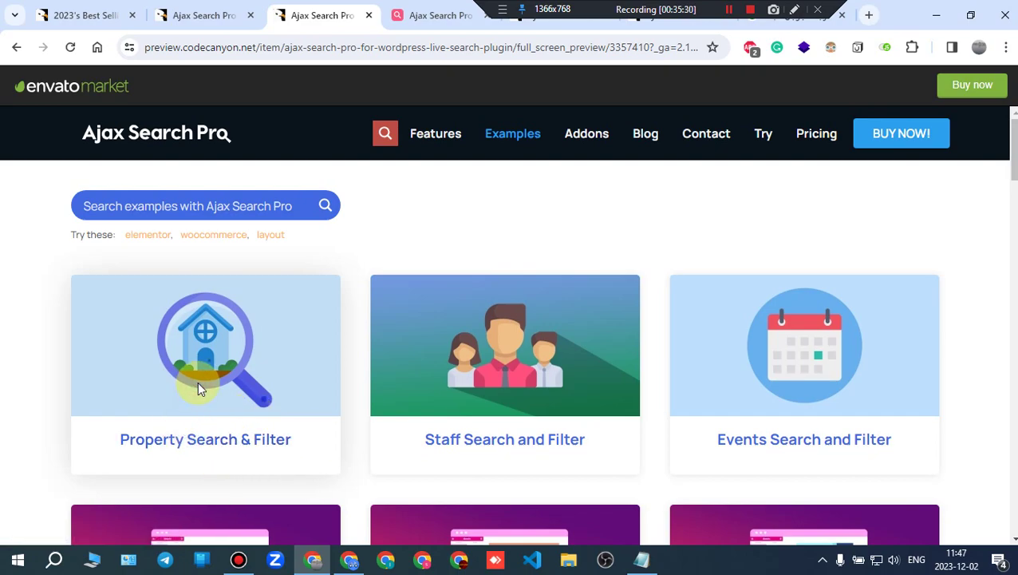
{"action": "scroll", "coordinate": [247, 443], "scroll_direction": "down", "scroll_amount": 4}
{"action": "scroll", "coordinate": [247, 443], "scroll_direction": "up", "scroll_amount": 4}
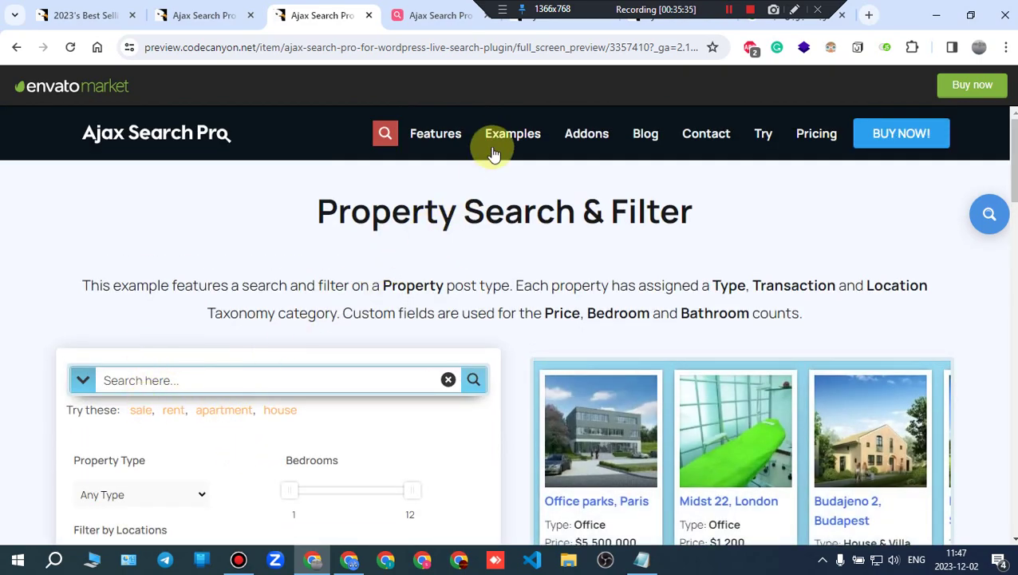
Step: Go back to the Examples page and examine its example cards, from Property Search & Filter through to Widgets and Shortcodes
{"action": "left_click", "coordinate": [493, 153]}
{"action": "scroll", "coordinate": [558, 333], "scroll_direction": "down", "scroll_amount": 2}
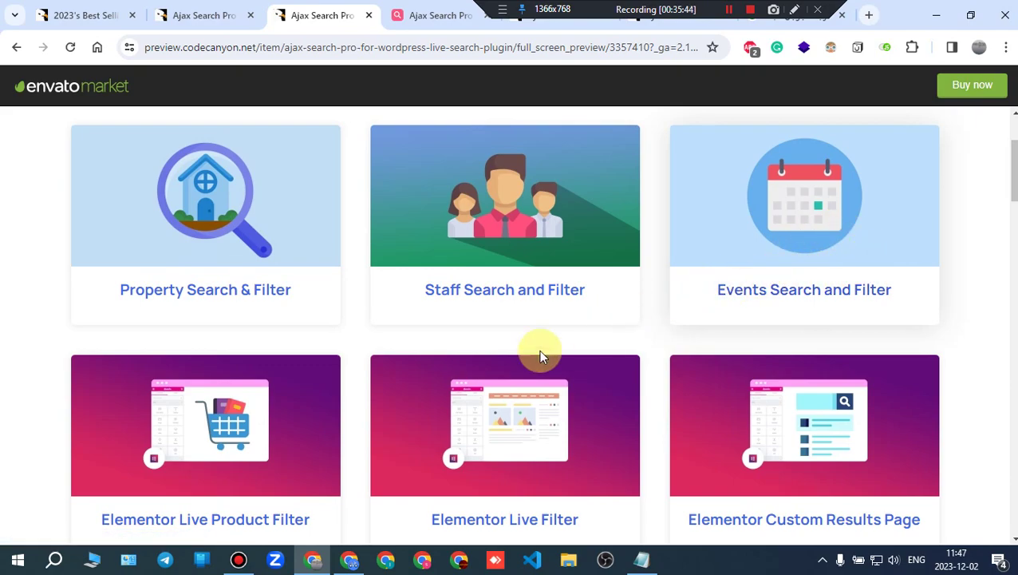
{"action": "scroll", "coordinate": [538, 350], "scroll_direction": "down", "scroll_amount": 2}
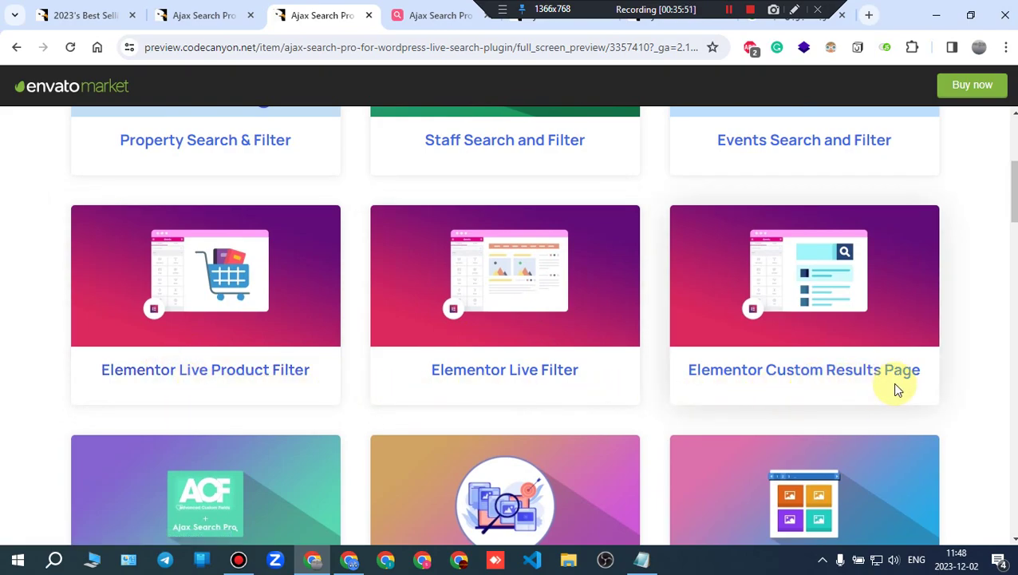
{"action": "scroll", "coordinate": [898, 390], "scroll_direction": "down", "scroll_amount": 3}
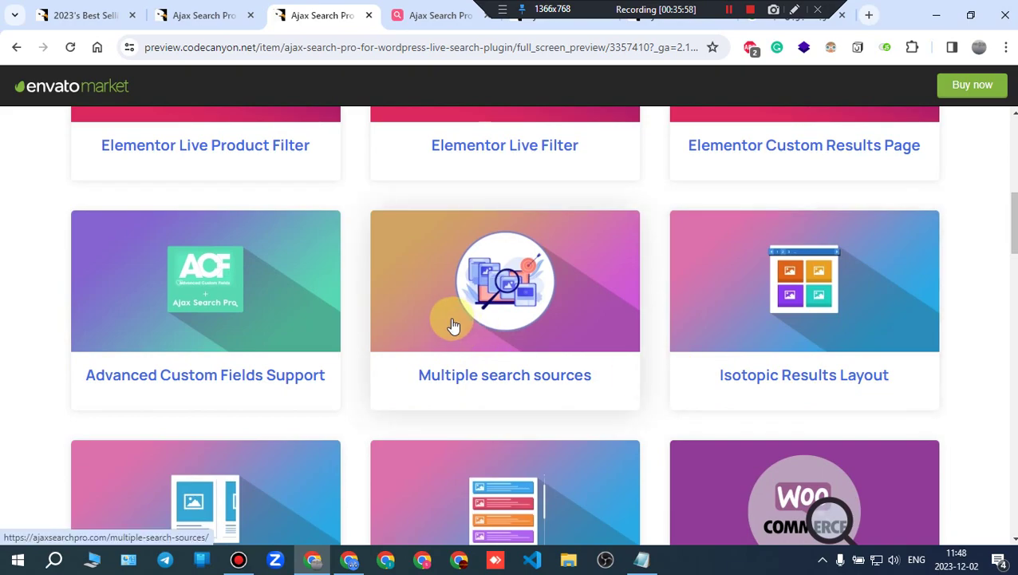
{"action": "scroll", "coordinate": [448, 325], "scroll_direction": "down", "scroll_amount": 1}
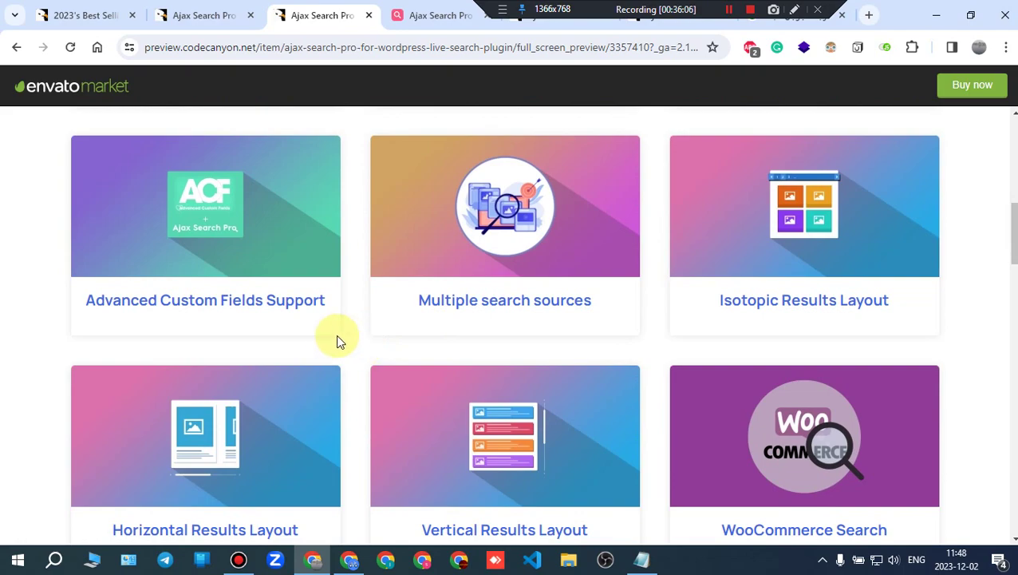
{"action": "scroll", "coordinate": [275, 320], "scroll_direction": "down", "scroll_amount": 2}
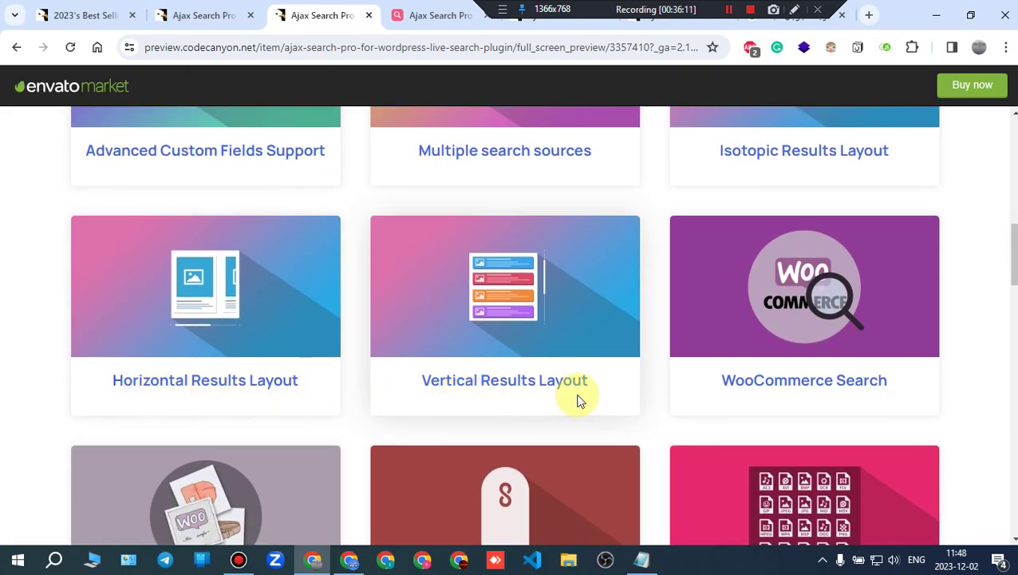
{"action": "scroll", "coordinate": [878, 391], "scroll_direction": "down", "scroll_amount": 3}
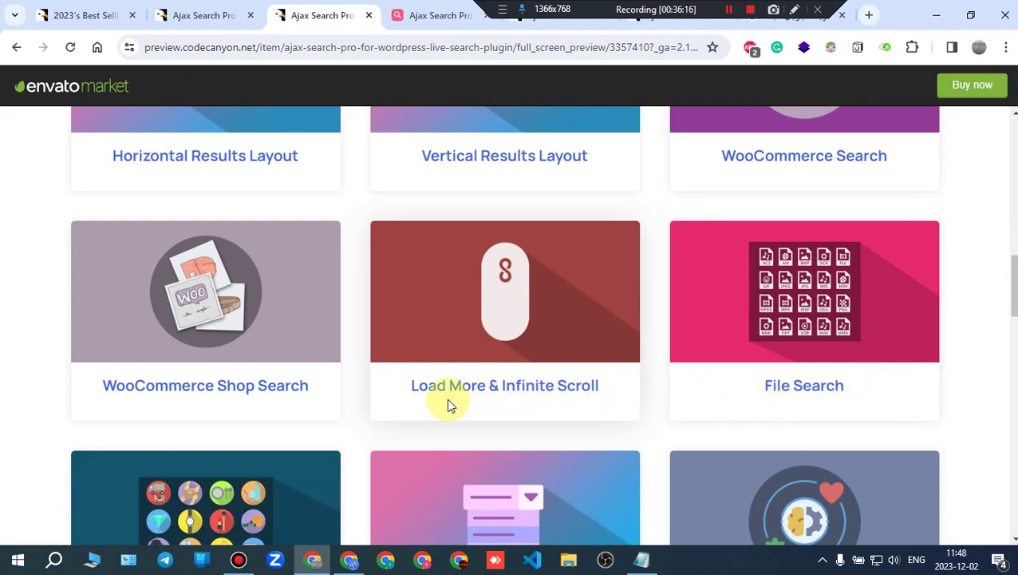
{"action": "scroll", "coordinate": [199, 411], "scroll_direction": "down", "scroll_amount": 3}
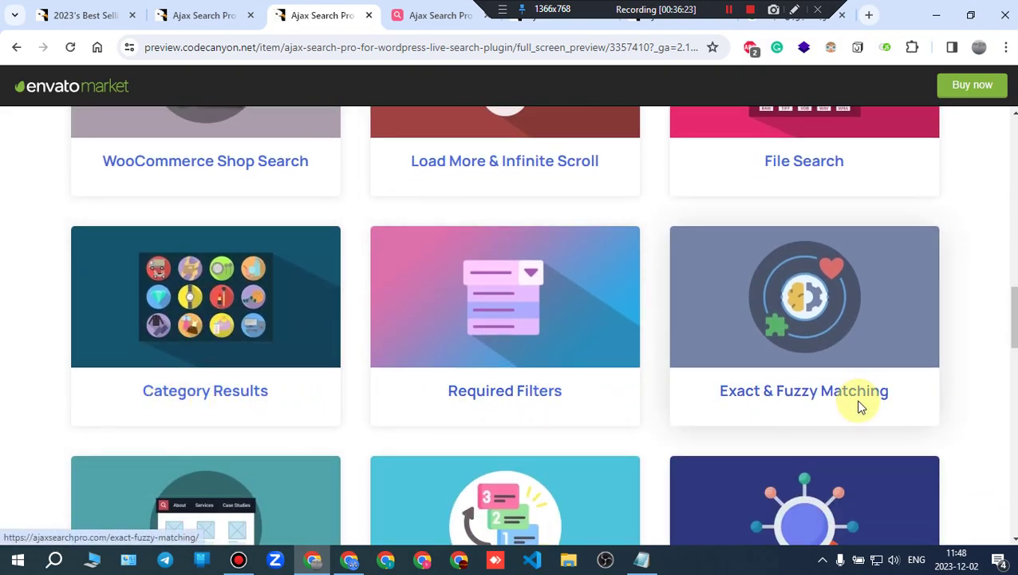
{"action": "scroll", "coordinate": [873, 412], "scroll_direction": "down", "scroll_amount": 4}
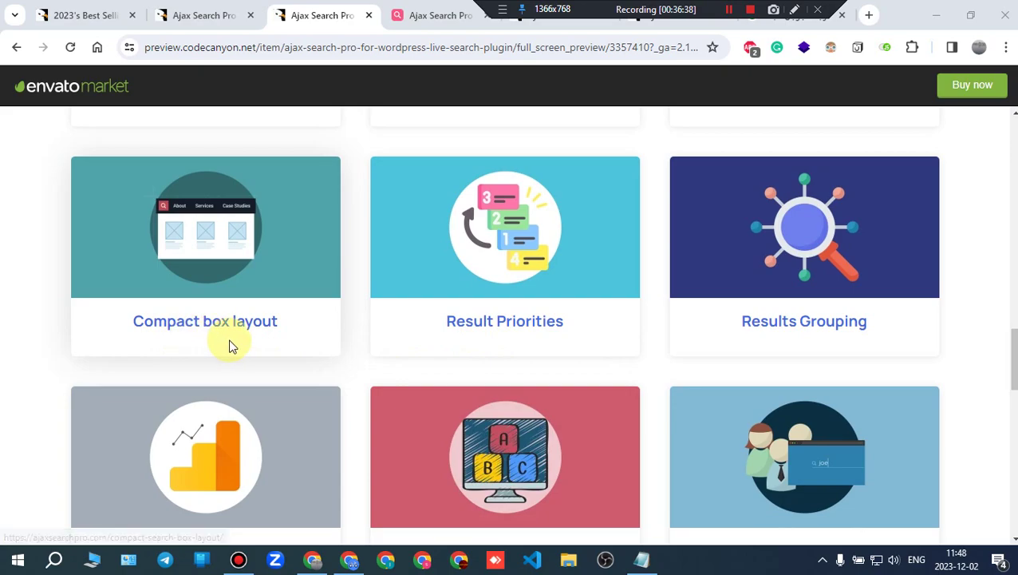
{"action": "scroll", "coordinate": [166, 336], "scroll_direction": "down", "scroll_amount": 3}
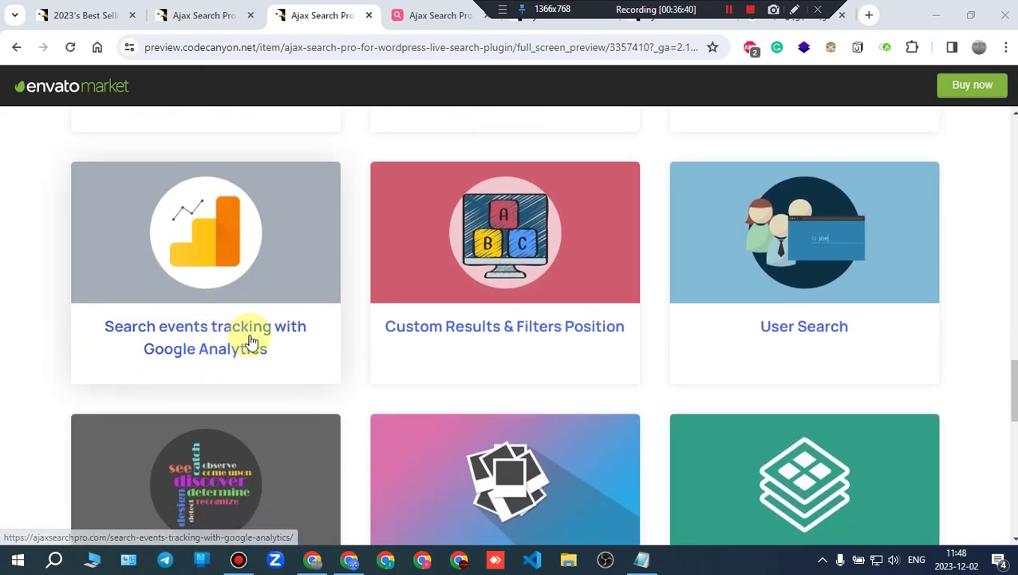
{"action": "scroll", "coordinate": [206, 359], "scroll_direction": "down", "scroll_amount": 1}
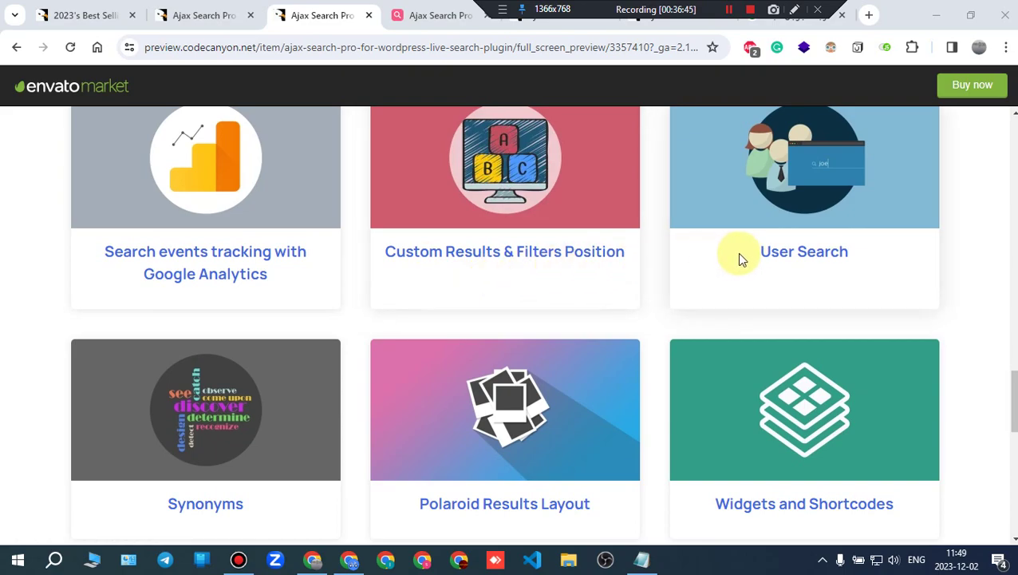
{"action": "scroll", "coordinate": [849, 275], "scroll_direction": "down", "scroll_amount": 3}
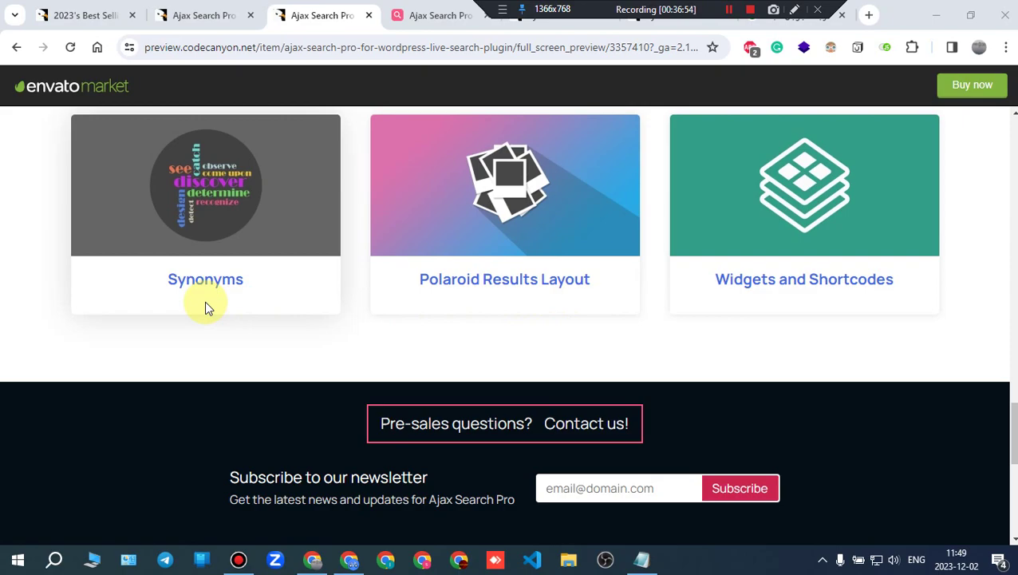
{"action": "scroll", "coordinate": [559, 395], "scroll_direction": "up", "scroll_amount": 5}
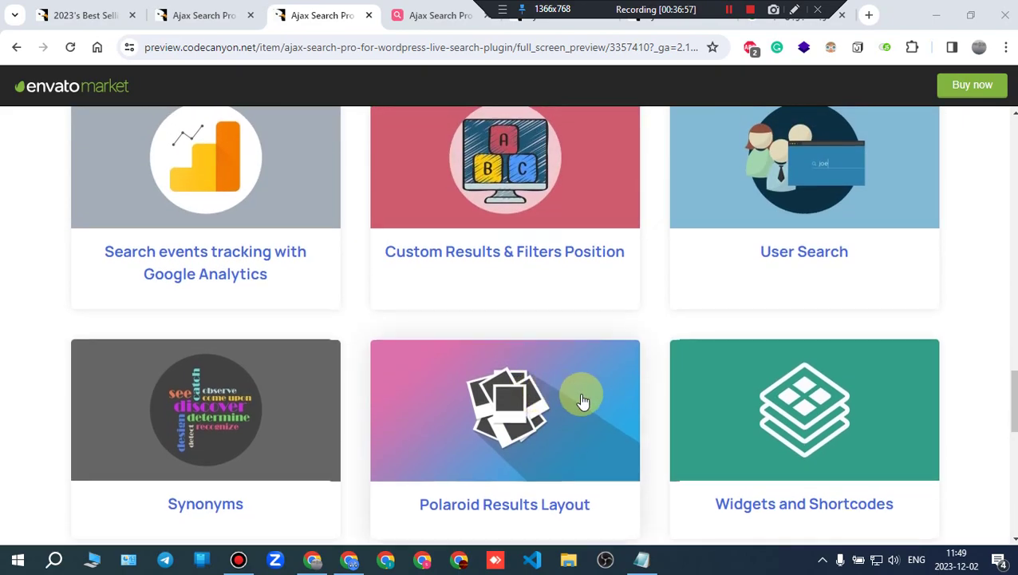
Step: Find the WooCommerce Search card among the examples and open that example
{"action": "scroll", "coordinate": [645, 450], "scroll_direction": "up", "scroll_amount": 12}
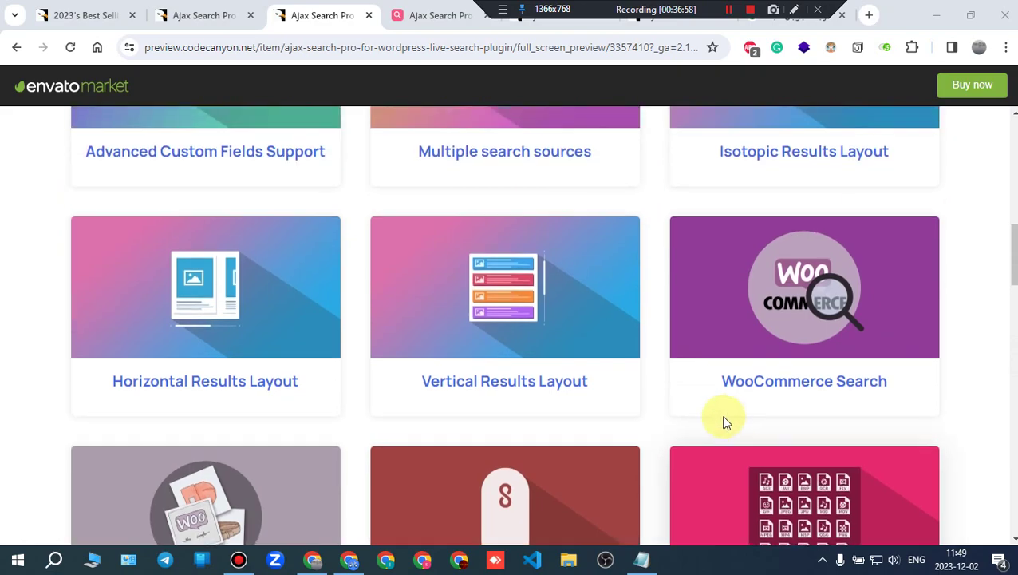
{"action": "scroll", "coordinate": [692, 443], "scroll_direction": "up", "scroll_amount": 4}
{"action": "scroll", "coordinate": [666, 420], "scroll_direction": "down", "scroll_amount": 6}
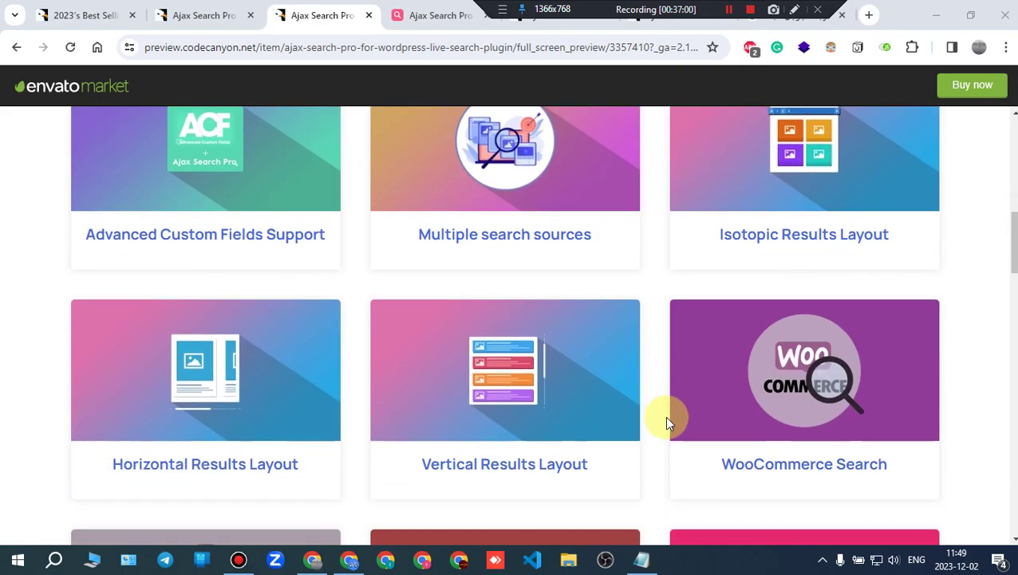
{"action": "left_click", "coordinate": [811, 244]}
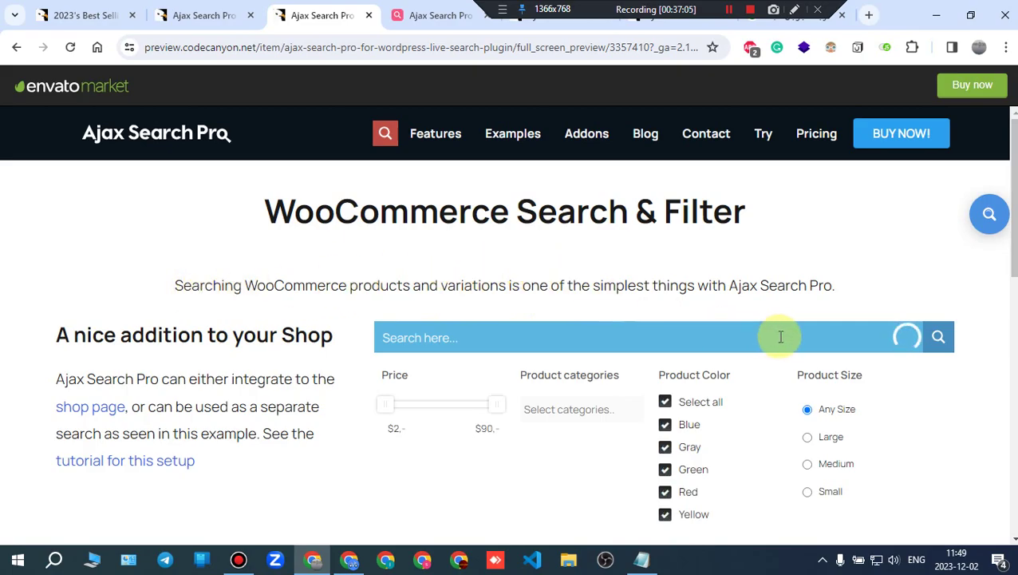
Step: Look over the product results of the WooCommerce Search & Filter example and return to its filters
{"action": "scroll", "coordinate": [595, 336], "scroll_direction": "down", "scroll_amount": 4}
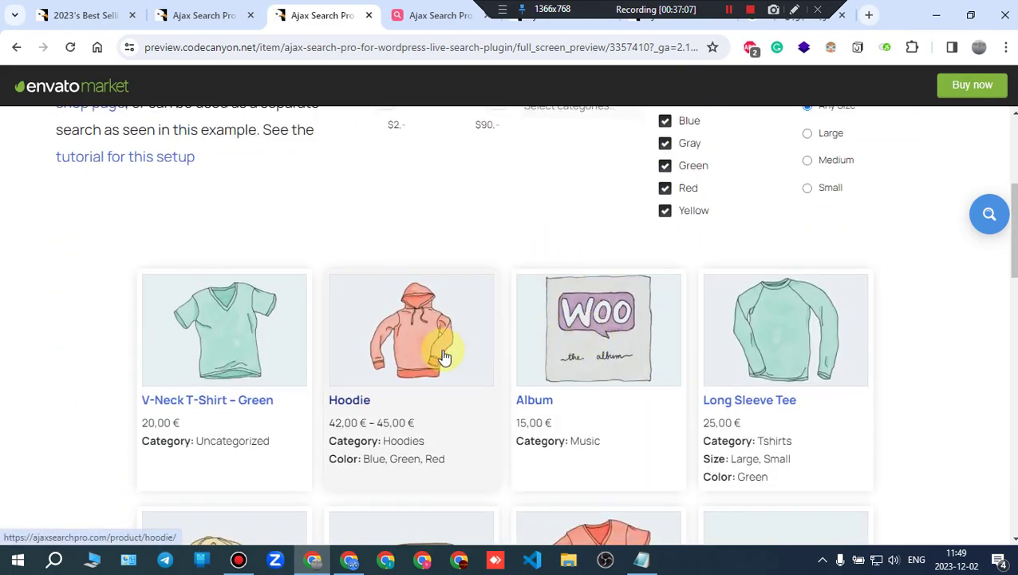
{"action": "scroll", "coordinate": [444, 356], "scroll_direction": "down", "scroll_amount": 7}
{"action": "scroll", "coordinate": [561, 421], "scroll_direction": "up", "scroll_amount": 7}
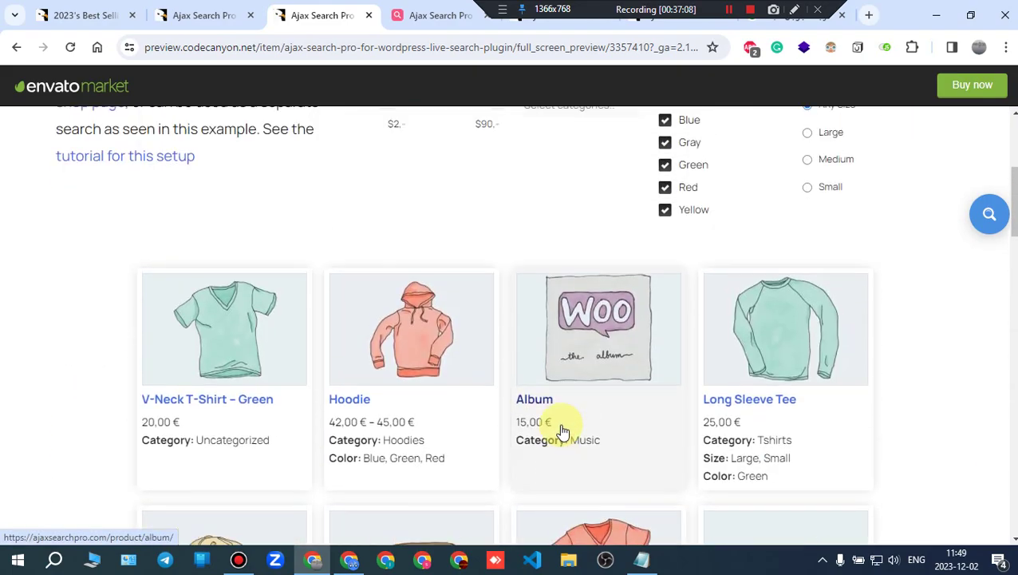
{"action": "scroll", "coordinate": [562, 431], "scroll_direction": "up", "scroll_amount": 2}
{"action": "scroll", "coordinate": [678, 425], "scroll_direction": "down", "scroll_amount": 7}
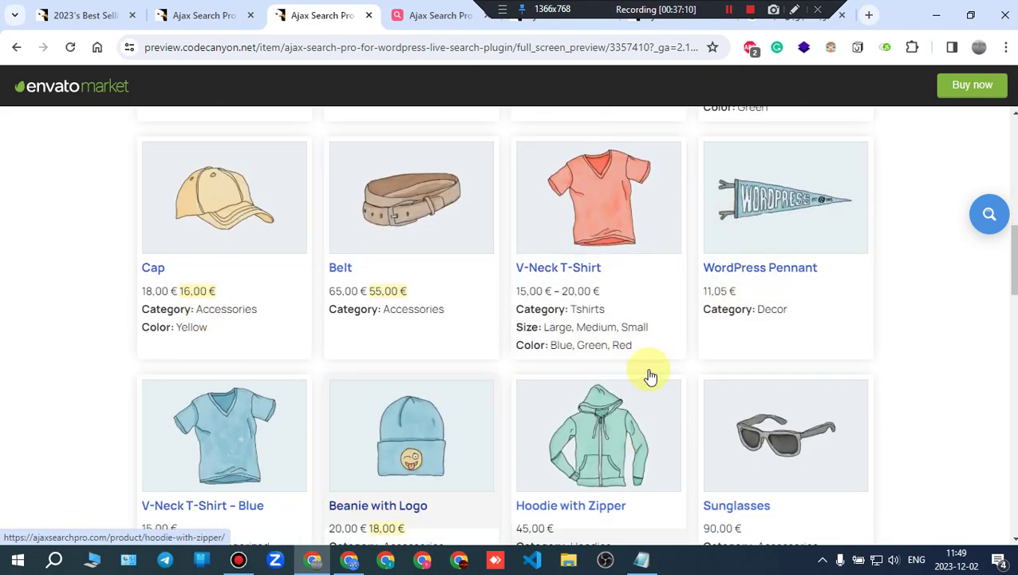
{"action": "scroll", "coordinate": [631, 399], "scroll_direction": "up", "scroll_amount": 6}
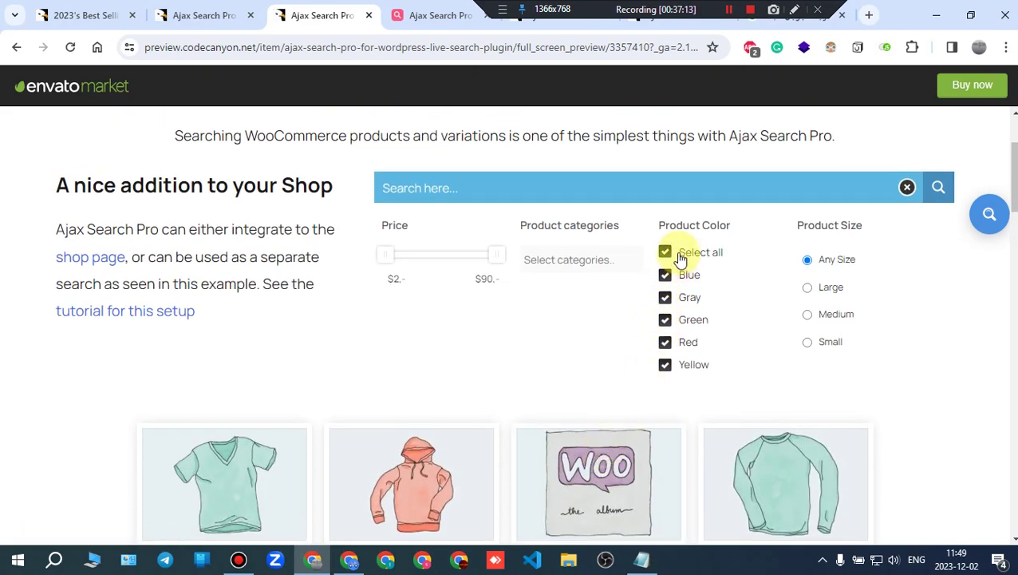
Step: Exclude Blue from the product color filter and look through the filtered products
{"action": "left_click", "coordinate": [669, 275]}
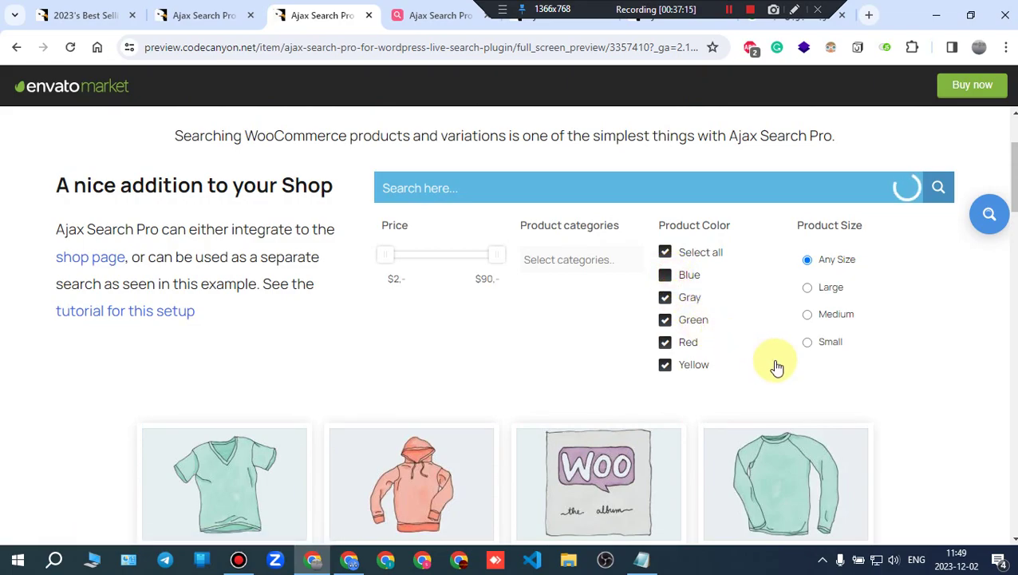
{"action": "scroll", "coordinate": [881, 383], "scroll_direction": "down", "scroll_amount": 8}
{"action": "scroll", "coordinate": [883, 380], "scroll_direction": "down", "scroll_amount": 4}
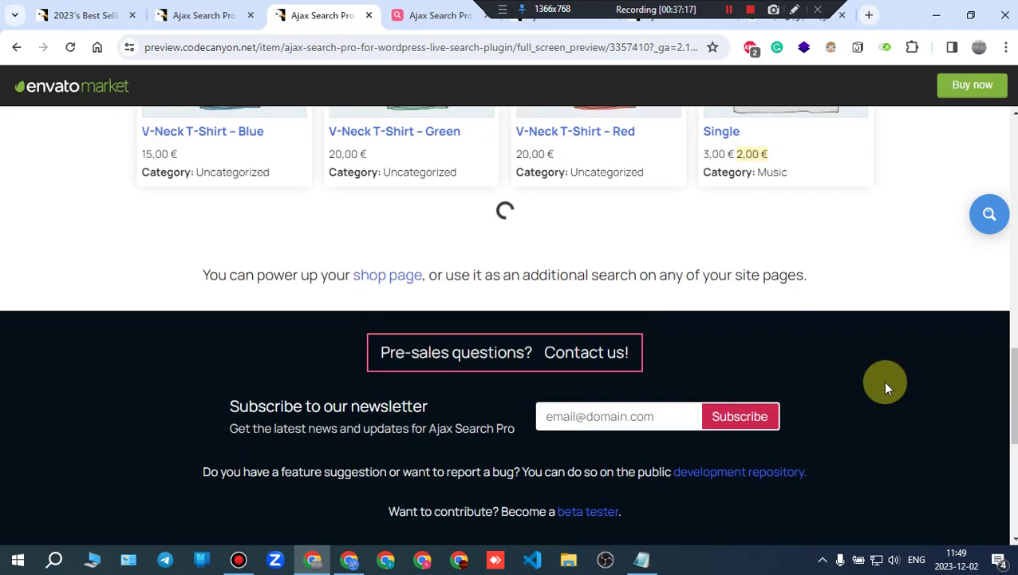
{"action": "scroll", "coordinate": [883, 381], "scroll_direction": "up", "scroll_amount": 4}
{"action": "scroll", "coordinate": [881, 382], "scroll_direction": "down", "scroll_amount": 3}
{"action": "scroll", "coordinate": [874, 399], "scroll_direction": "down", "scroll_amount": 6}
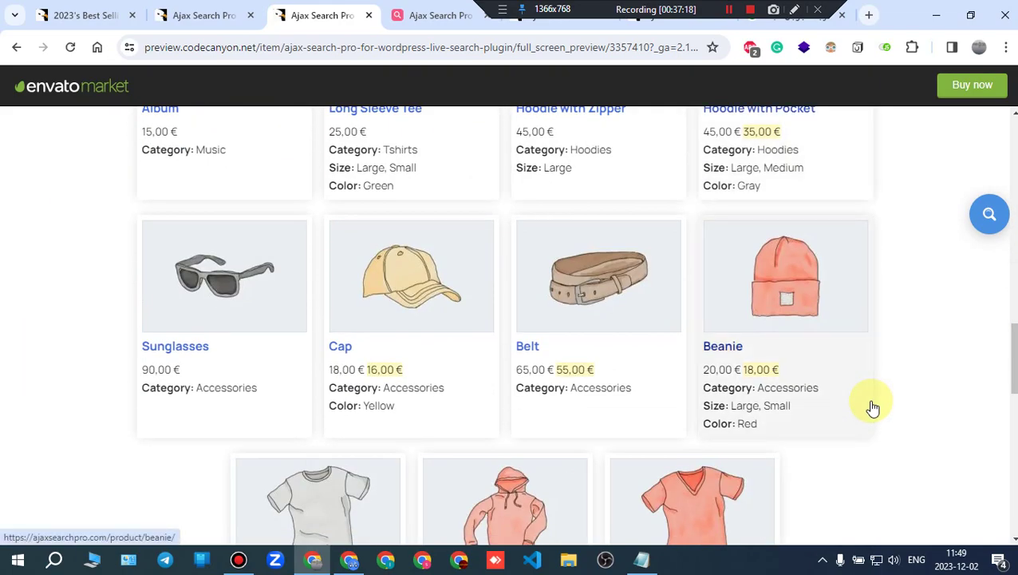
{"action": "scroll", "coordinate": [862, 408], "scroll_direction": "up", "scroll_amount": 4}
{"action": "scroll", "coordinate": [863, 410], "scroll_direction": "up", "scroll_amount": 12}
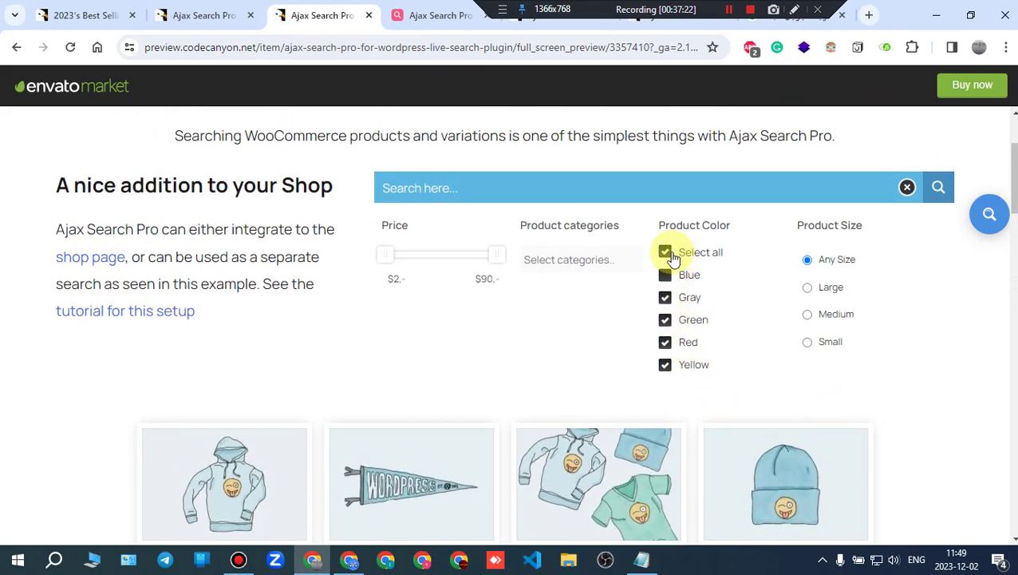
Step: Deselect all product colors, filter the products by size Small and view the results
{"action": "left_click", "coordinate": [668, 254]}
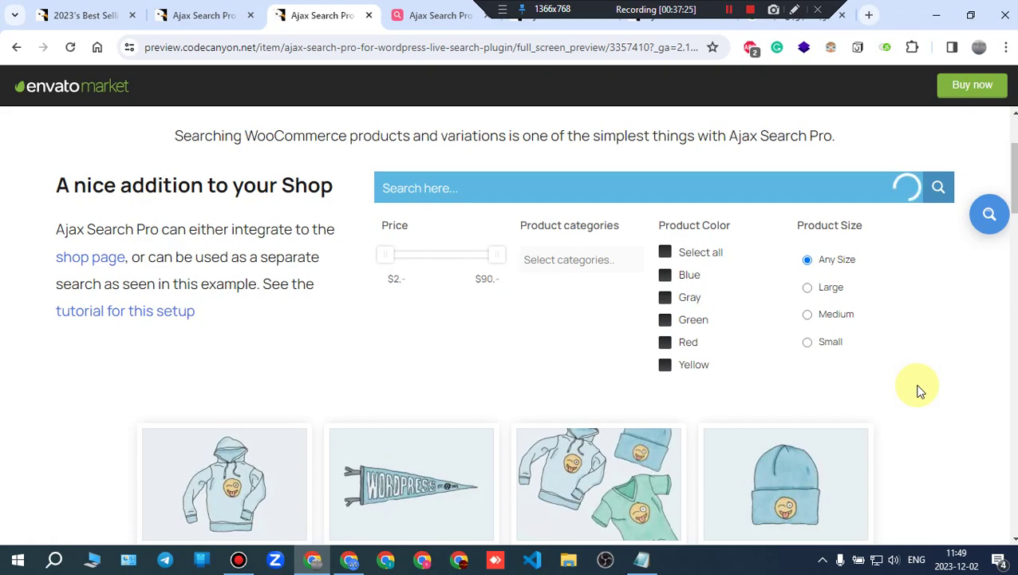
{"action": "scroll", "coordinate": [917, 391], "scroll_direction": "down", "scroll_amount": 6}
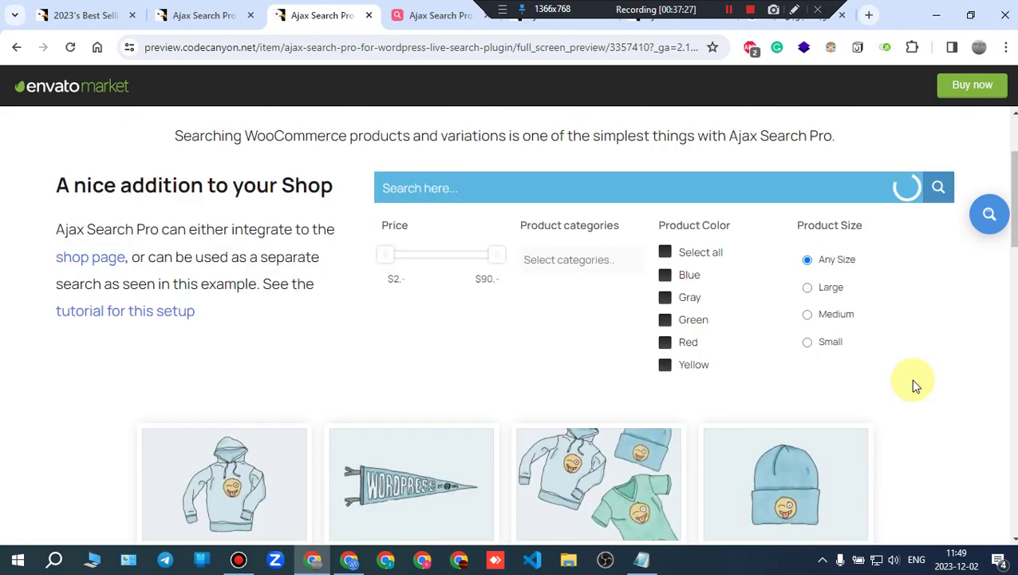
{"action": "left_click", "coordinate": [810, 346]}
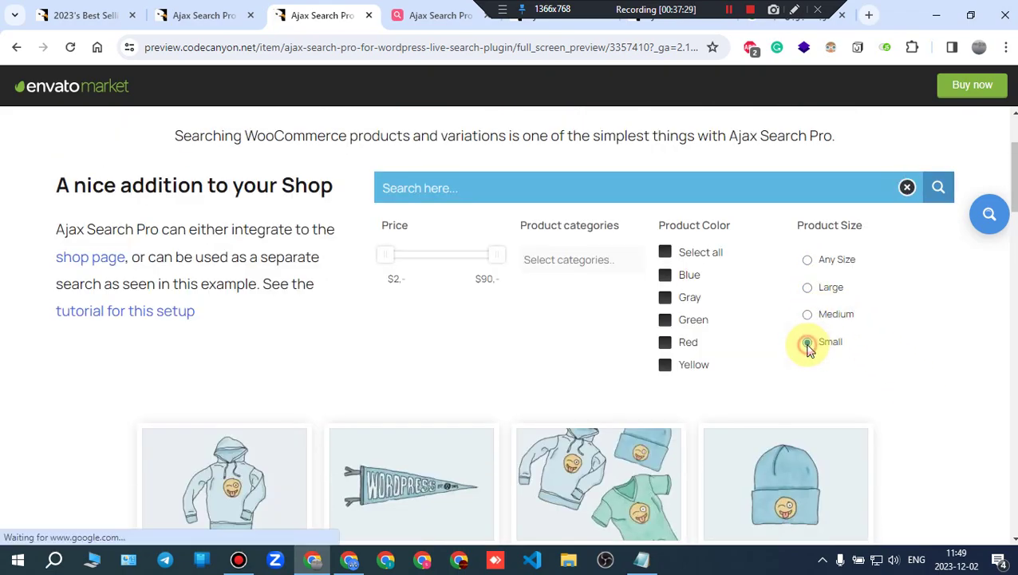
{"action": "scroll", "coordinate": [916, 373], "scroll_direction": "down", "scroll_amount": 8}
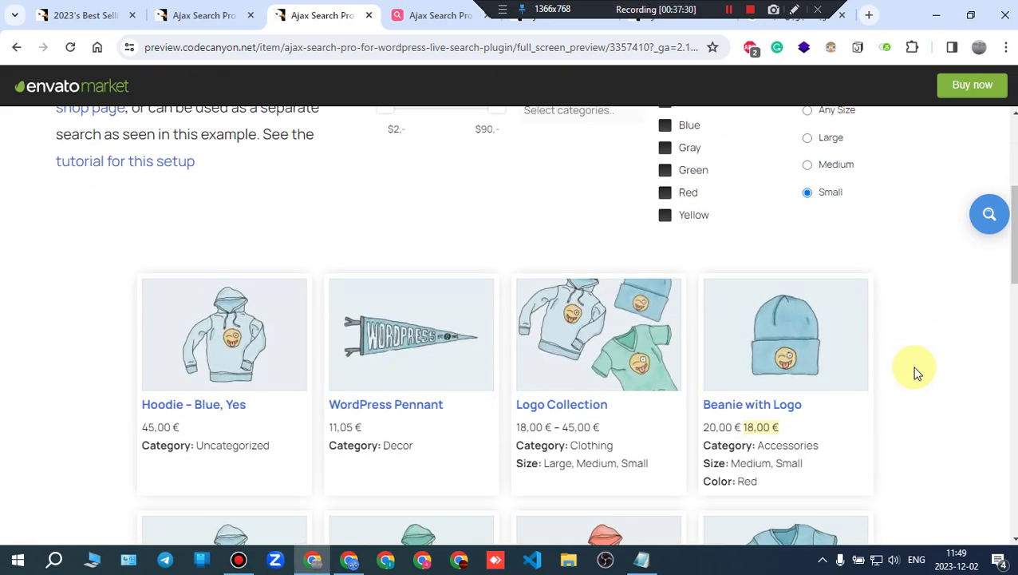
{"action": "scroll", "coordinate": [916, 374], "scroll_direction": "up", "scroll_amount": 8}
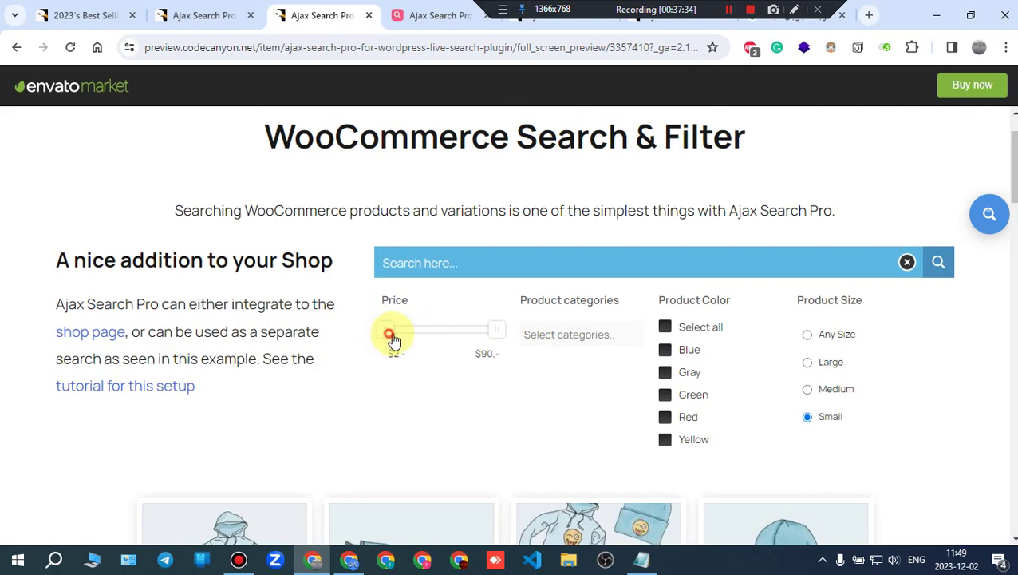
Step: Raise the minimum price filter to $72 and check the matching products
{"action": "left_click_drag", "start_coordinate": [391, 335], "coordinate": [469, 335]}
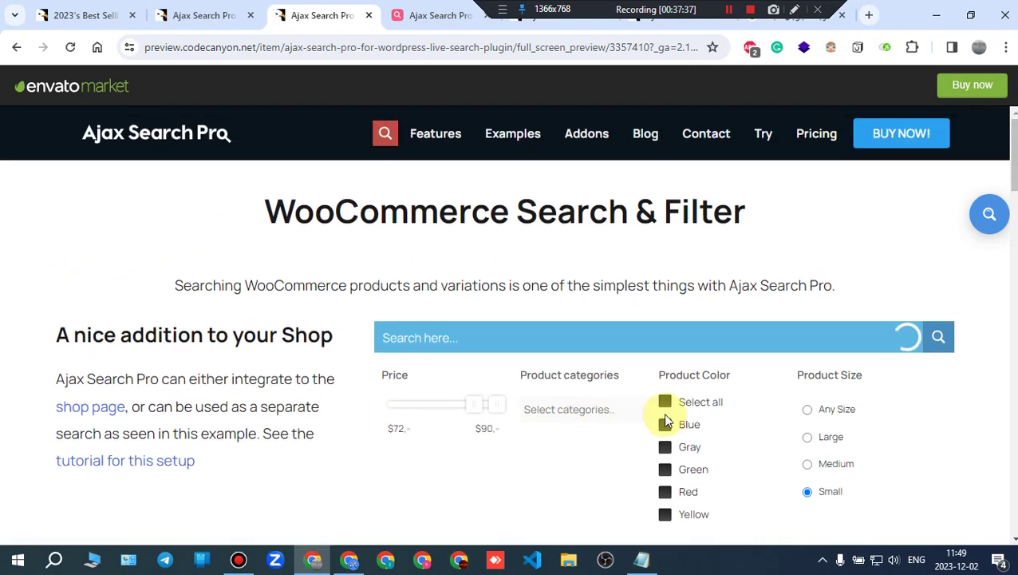
{"action": "scroll", "coordinate": [613, 420], "scroll_direction": "down", "scroll_amount": 10}
{"action": "scroll", "coordinate": [591, 421], "scroll_direction": "up", "scroll_amount": 10}
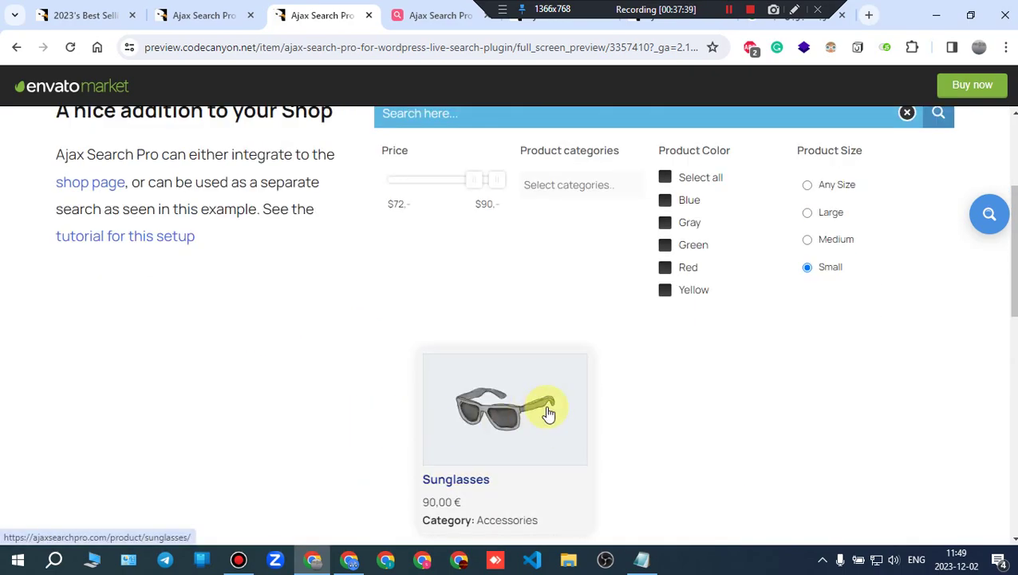
{"action": "left_click", "coordinate": [768, 334]}
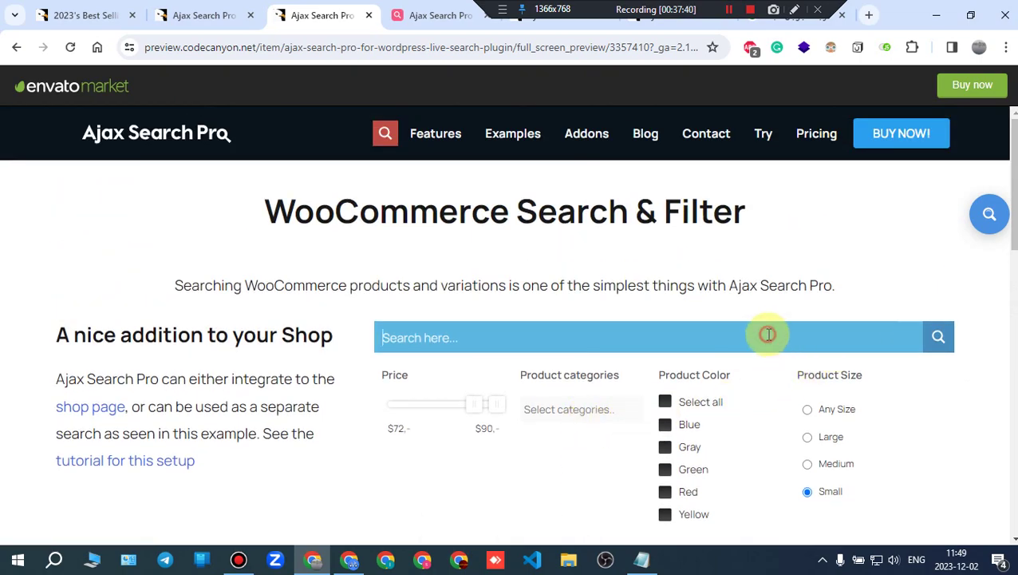
Step: Widen the product filters to a $5 minimum price, all colors and Any Size
{"action": "left_click_drag", "start_coordinate": [474, 405], "coordinate": [368, 402]}
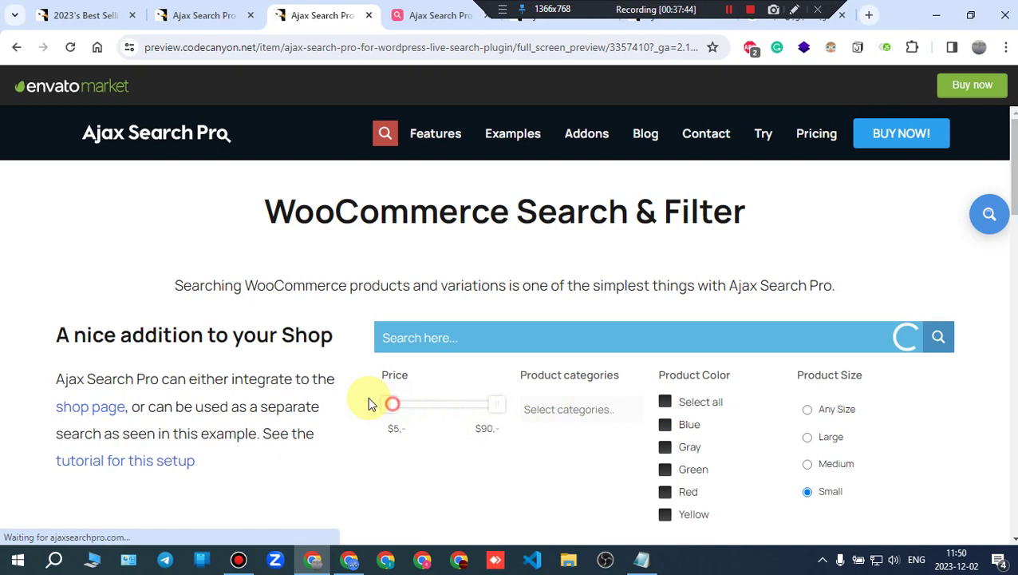
{"action": "left_click", "coordinate": [669, 405]}
{"action": "left_click", "coordinate": [813, 409]}
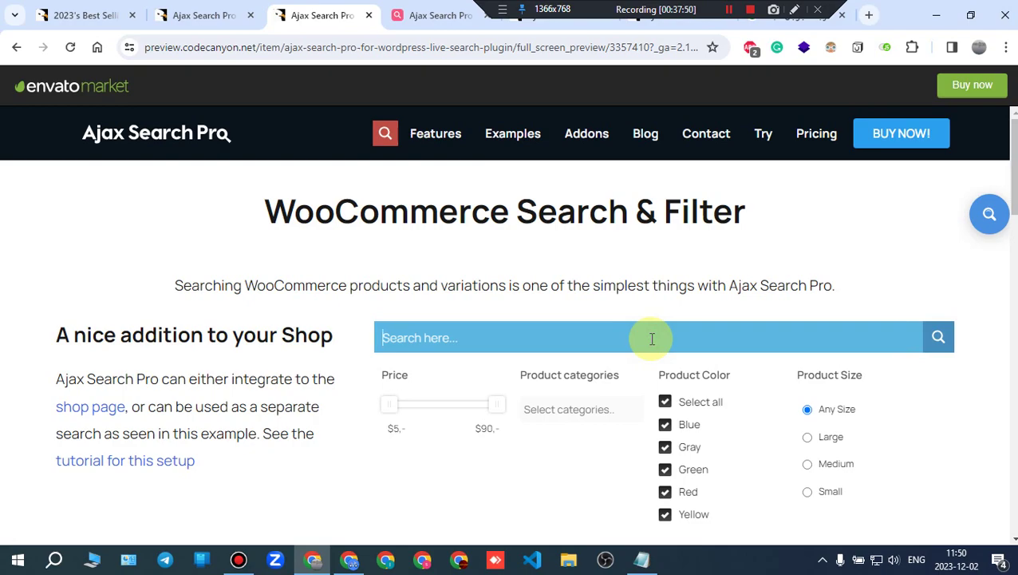
Step: Search the WooCommerce products for "a" and view the results
{"action": "left_click", "coordinate": [652, 339]}
{"action": "type", "text": "u"}
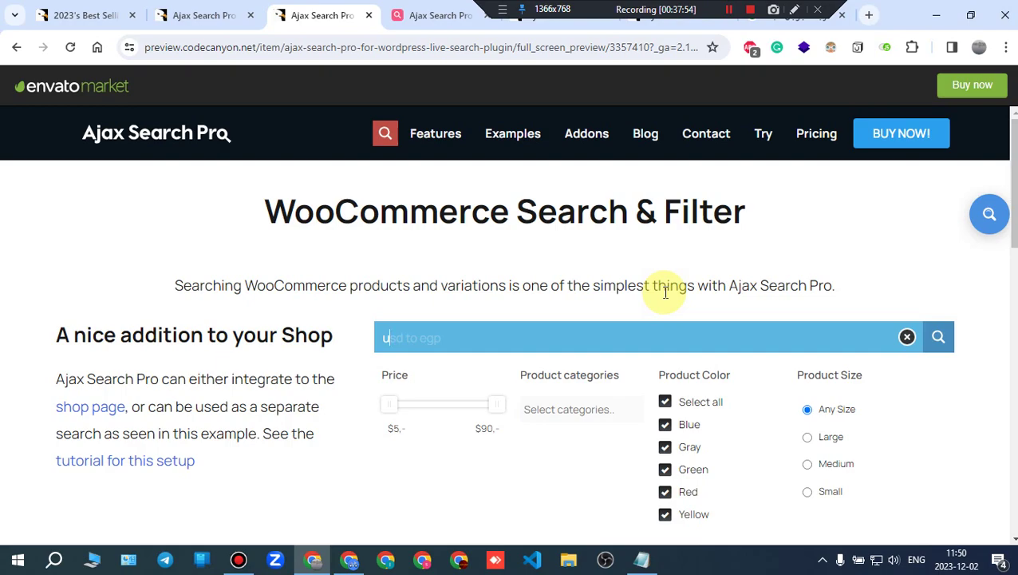
{"action": "key", "text": "BackSpace"}
{"action": "type", "text": "a"}
{"action": "scroll", "coordinate": [659, 315], "scroll_direction": "down", "scroll_amount": 5}
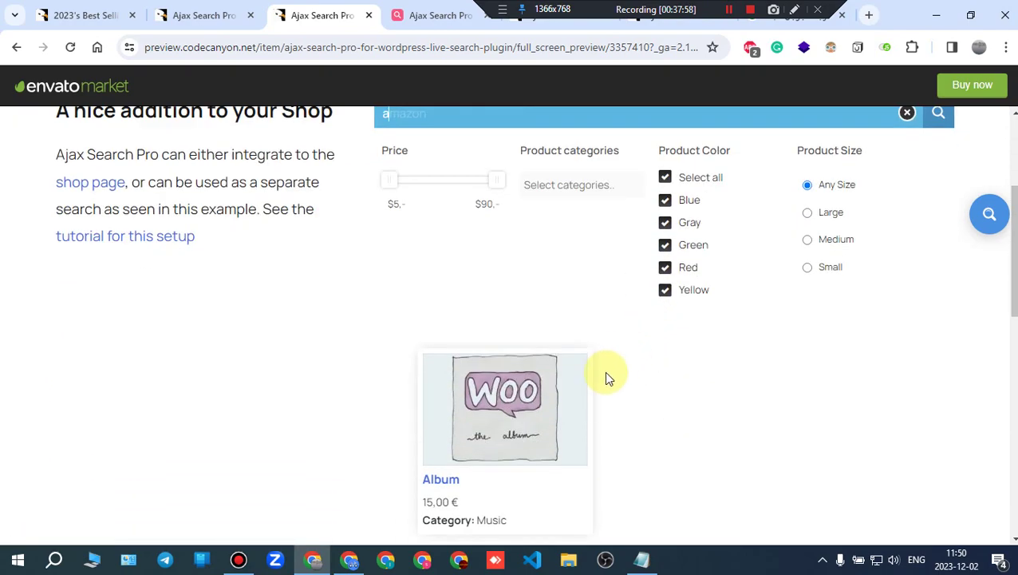
{"action": "scroll", "coordinate": [482, 381], "scroll_direction": "up", "scroll_amount": 3}
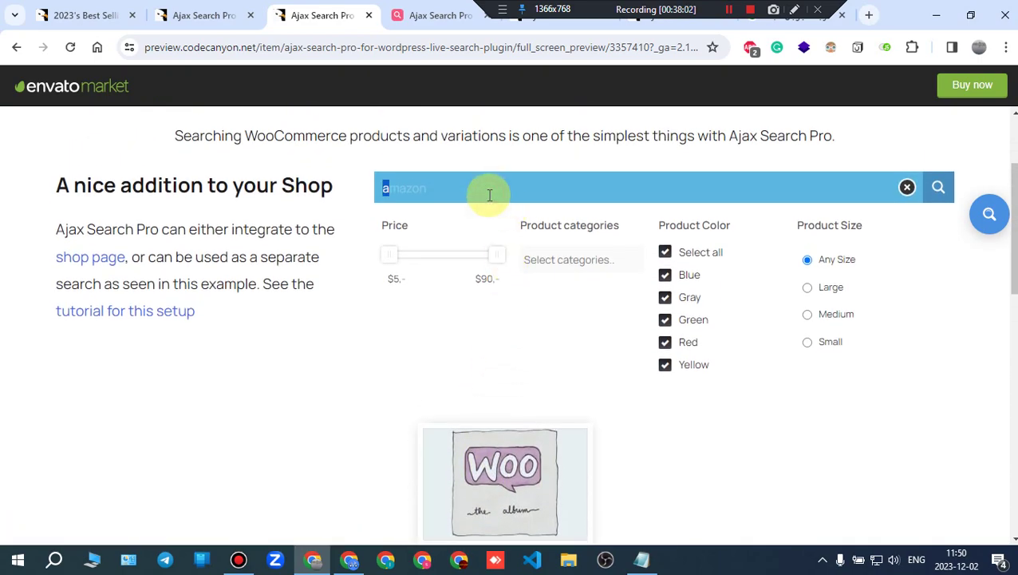
Step: Search the products for "s" instead and view the results
{"action": "type", "text": "s"}
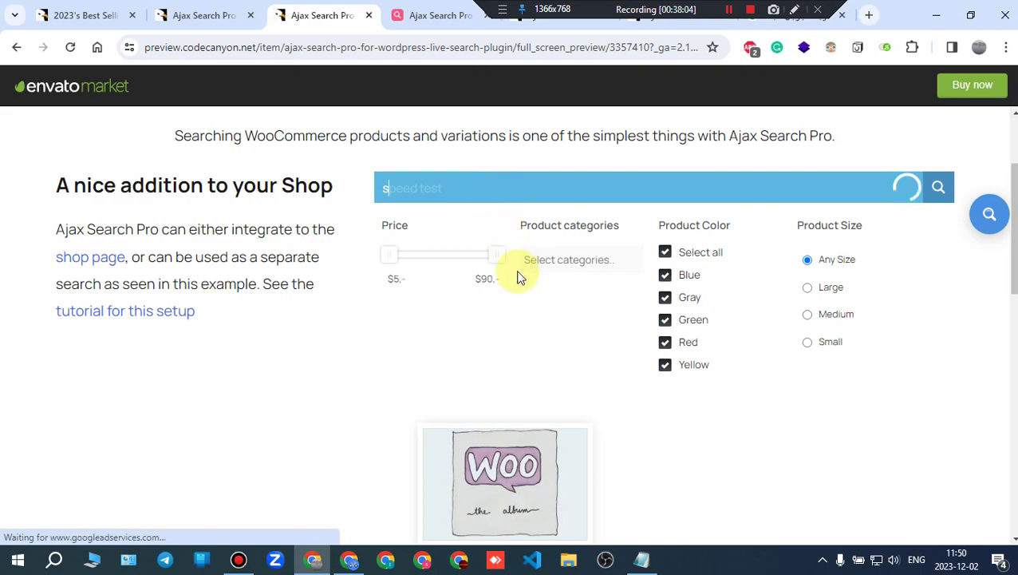
{"action": "scroll", "coordinate": [518, 331], "scroll_direction": "down", "scroll_amount": 2}
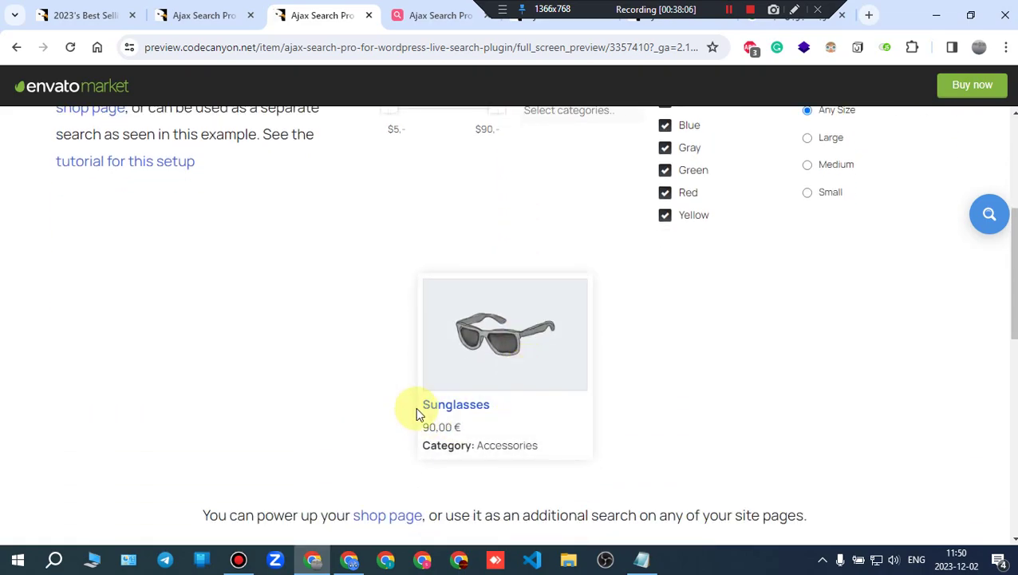
{"action": "scroll", "coordinate": [447, 410], "scroll_direction": "up", "scroll_amount": 1}
{"action": "scroll", "coordinate": [498, 408], "scroll_direction": "up", "scroll_amount": 2}
Step: Replace the product search term with "r" and check the suggested results
{"action": "left_click", "coordinate": [423, 265]}
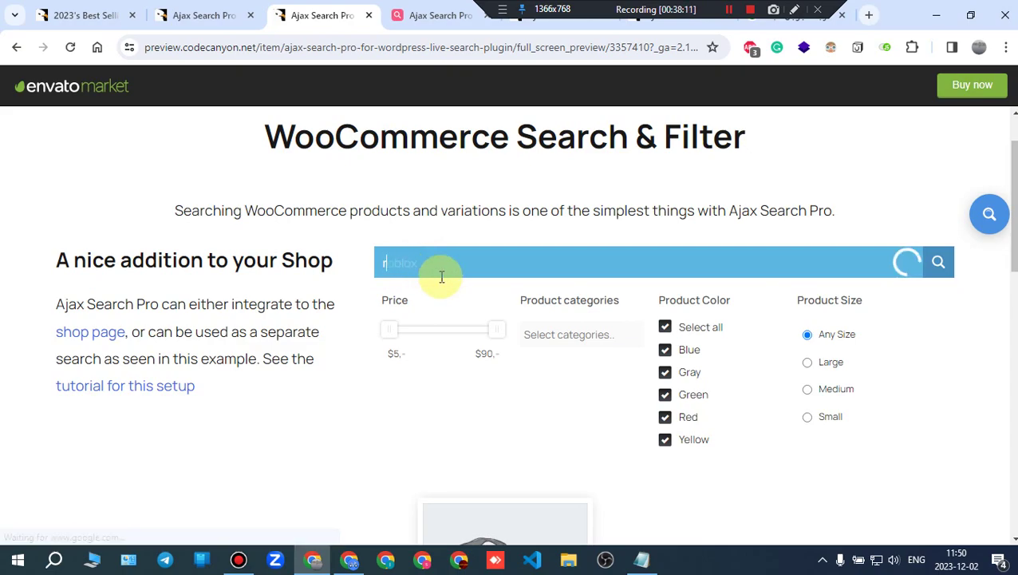
{"action": "type", "text": "r"}
{"action": "scroll", "coordinate": [462, 302], "scroll_direction": "down", "scroll_amount": 2}
{"action": "scroll", "coordinate": [535, 411], "scroll_direction": "down", "scroll_amount": 1}
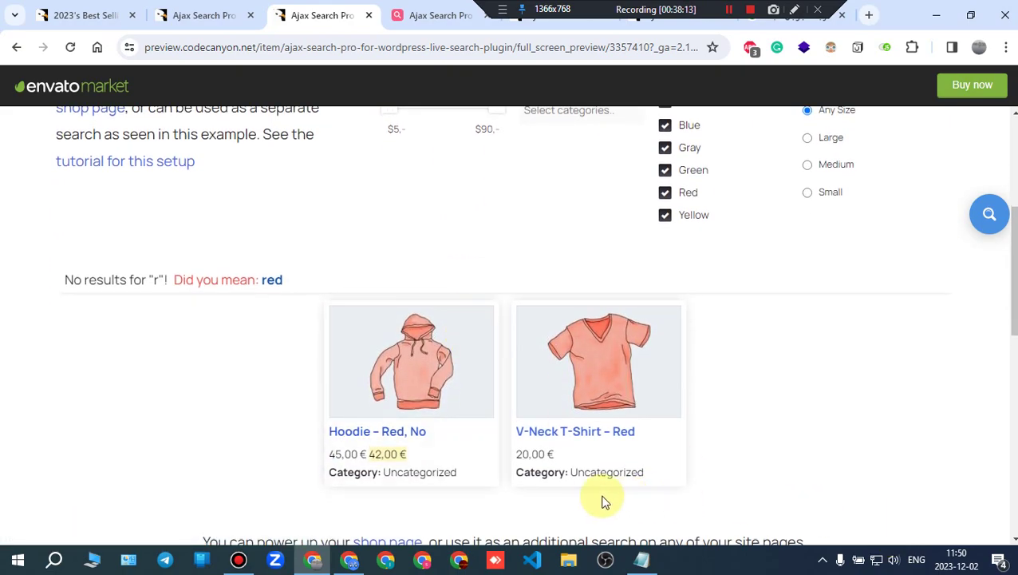
{"action": "scroll", "coordinate": [567, 500], "scroll_direction": "up", "scroll_amount": 4}
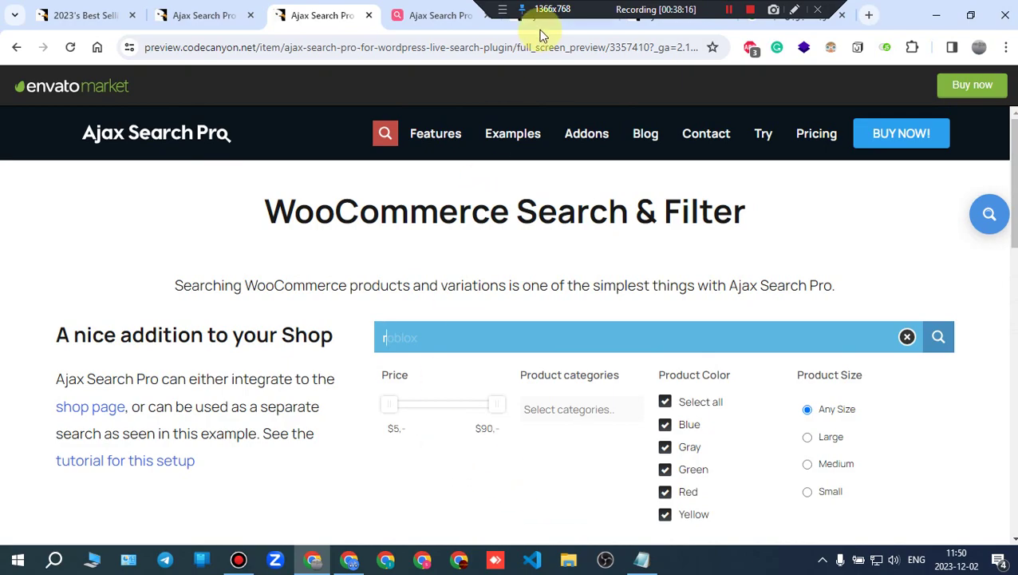
Step: Go back to the Examples page and look over its example cards
{"action": "left_click", "coordinate": [514, 134]}
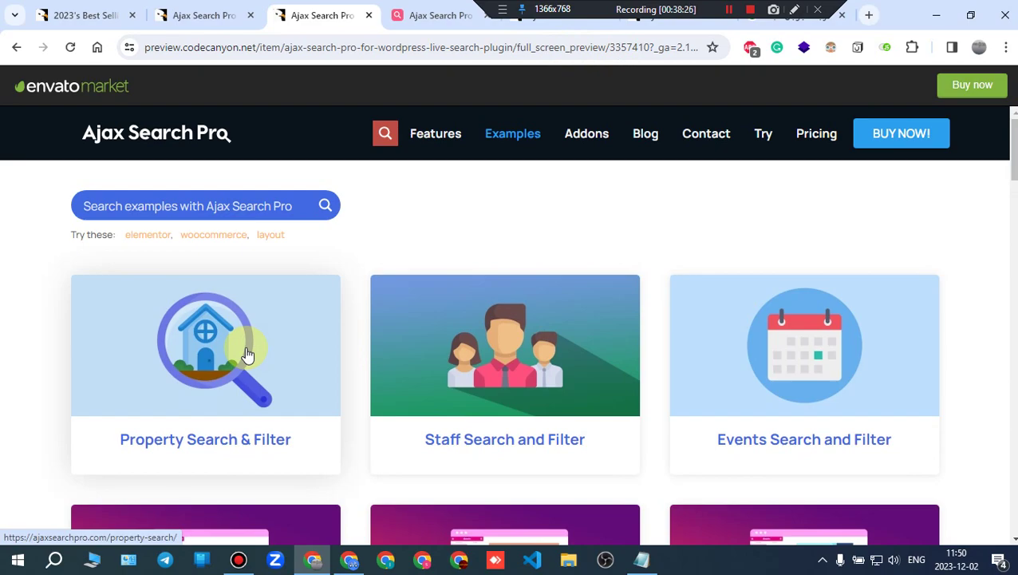
{"action": "scroll", "coordinate": [376, 309], "scroll_direction": "down", "scroll_amount": 10}
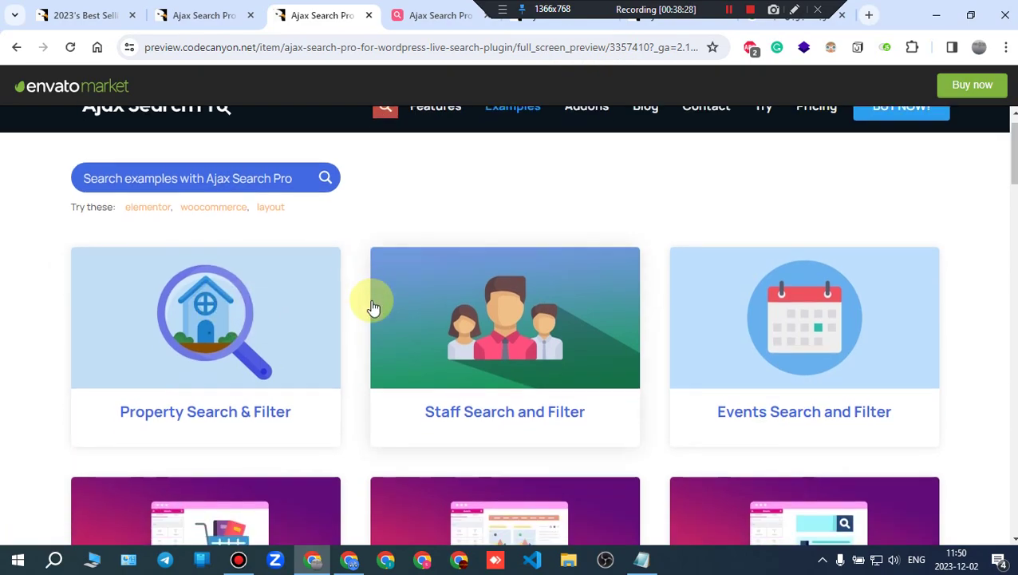
{"action": "scroll", "coordinate": [395, 382], "scroll_direction": "up", "scroll_amount": 12}
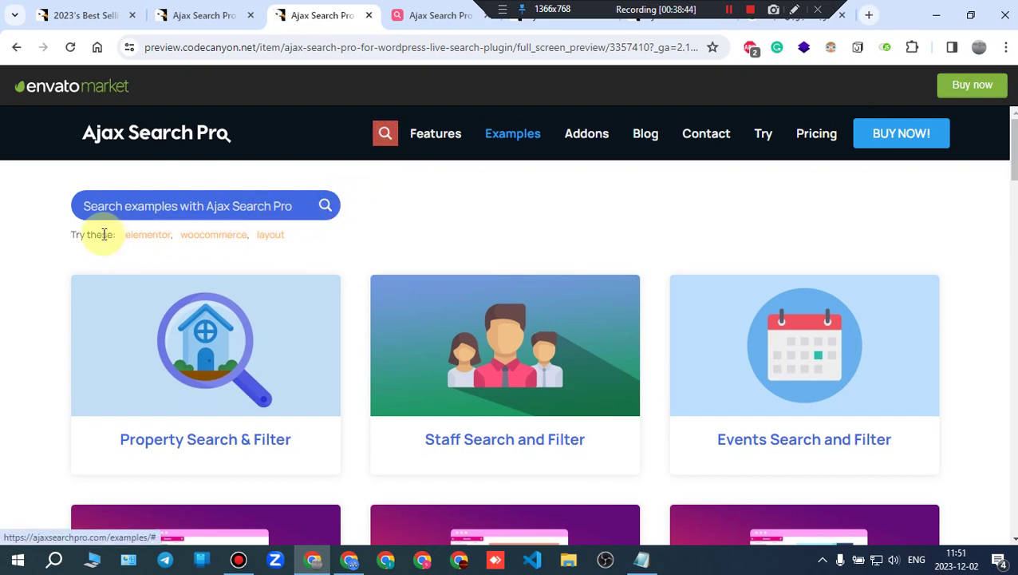
Step: Open the Media Service page from Addons and look through its description and product details
{"action": "left_click", "coordinate": [597, 137]}
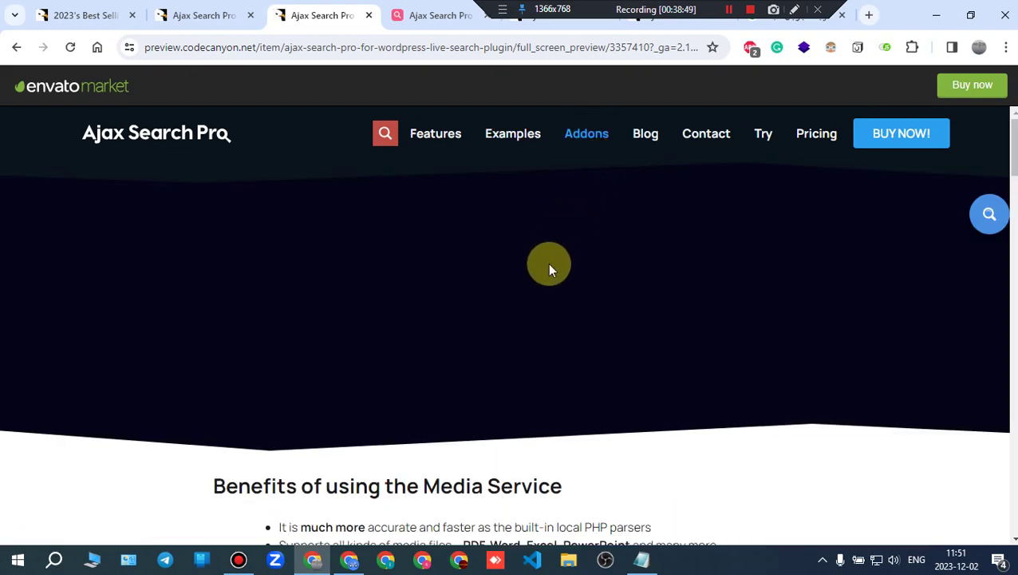
{"action": "scroll", "coordinate": [548, 265], "scroll_direction": "down", "scroll_amount": 10}
{"action": "scroll", "coordinate": [546, 301], "scroll_direction": "up", "scroll_amount": 1}
{"action": "scroll", "coordinate": [546, 301], "scroll_direction": "down", "scroll_amount": 20}
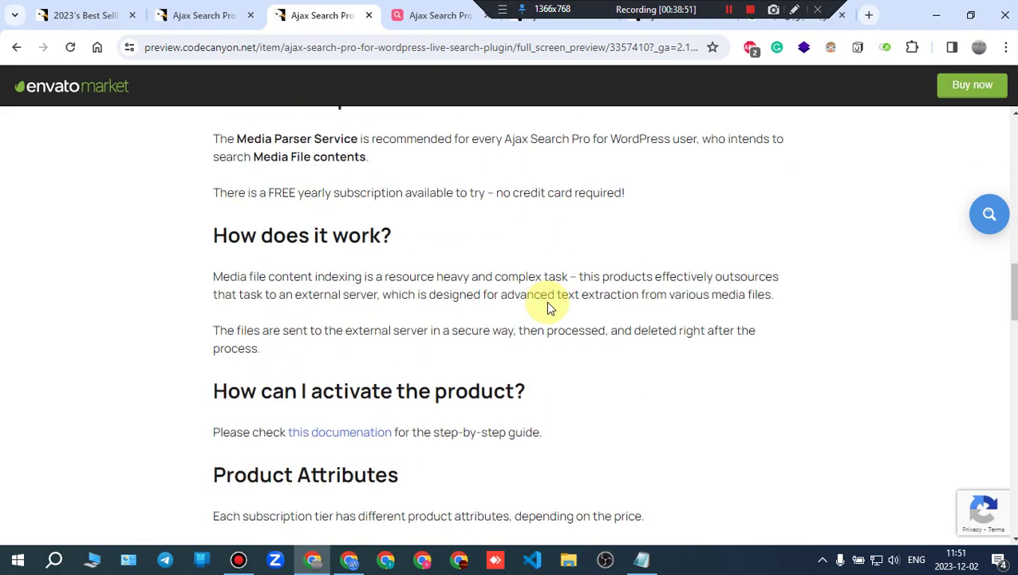
{"action": "scroll", "coordinate": [551, 301], "scroll_direction": "up", "scroll_amount": 8}
{"action": "scroll", "coordinate": [549, 300], "scroll_direction": "up", "scroll_amount": 10}
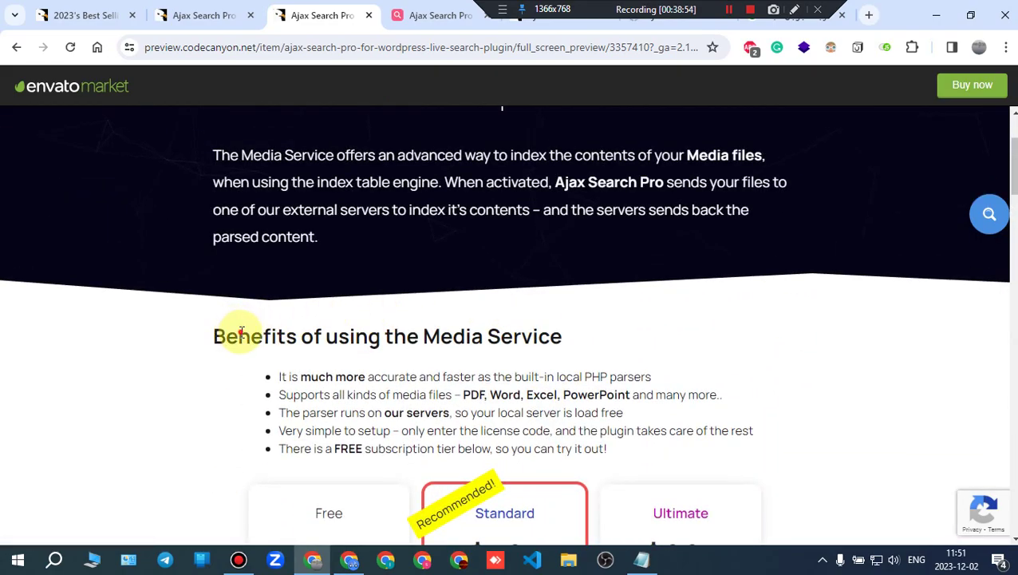
Step: Read the Media Service benefits, highlighting the points on parser accuracy and supported media file types
{"action": "left_click_drag", "start_coordinate": [239, 333], "coordinate": [490, 334]}
{"action": "left_click", "coordinate": [495, 333]}
{"action": "scroll", "coordinate": [495, 334], "scroll_direction": "down", "scroll_amount": 2}
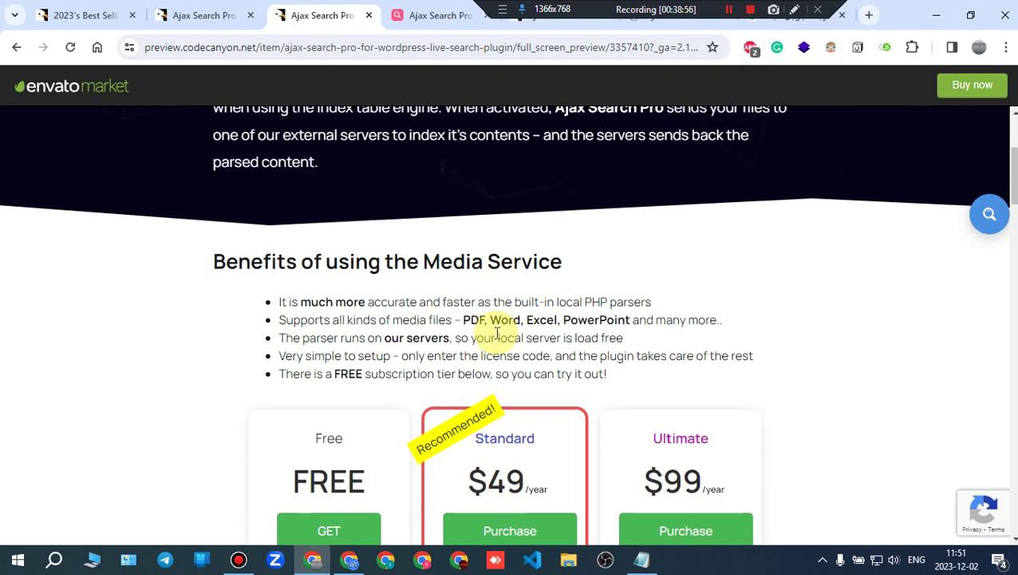
{"action": "left_click_drag", "start_coordinate": [300, 225], "coordinate": [652, 227]}
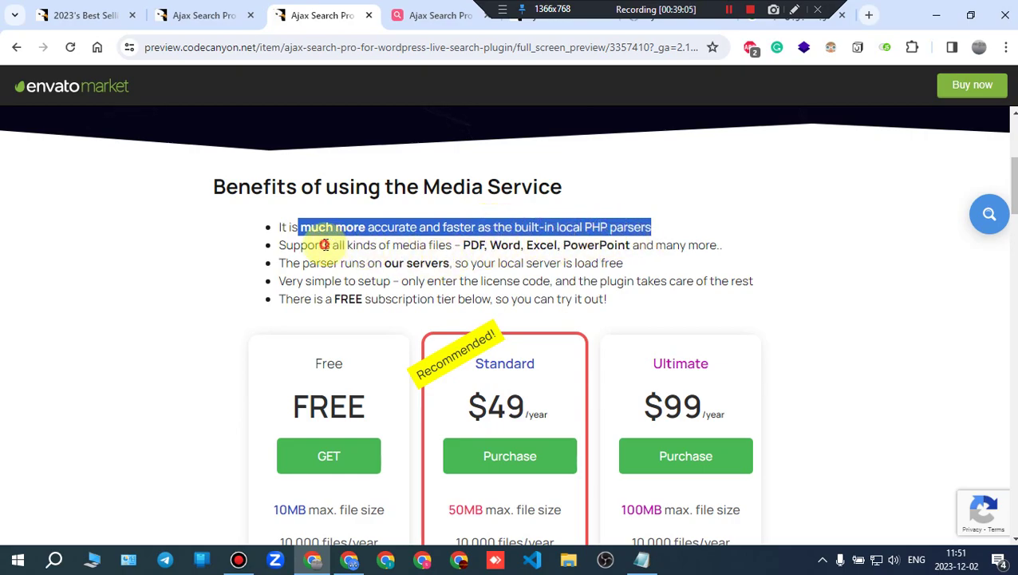
{"action": "left_click_drag", "start_coordinate": [323, 245], "coordinate": [673, 243]}
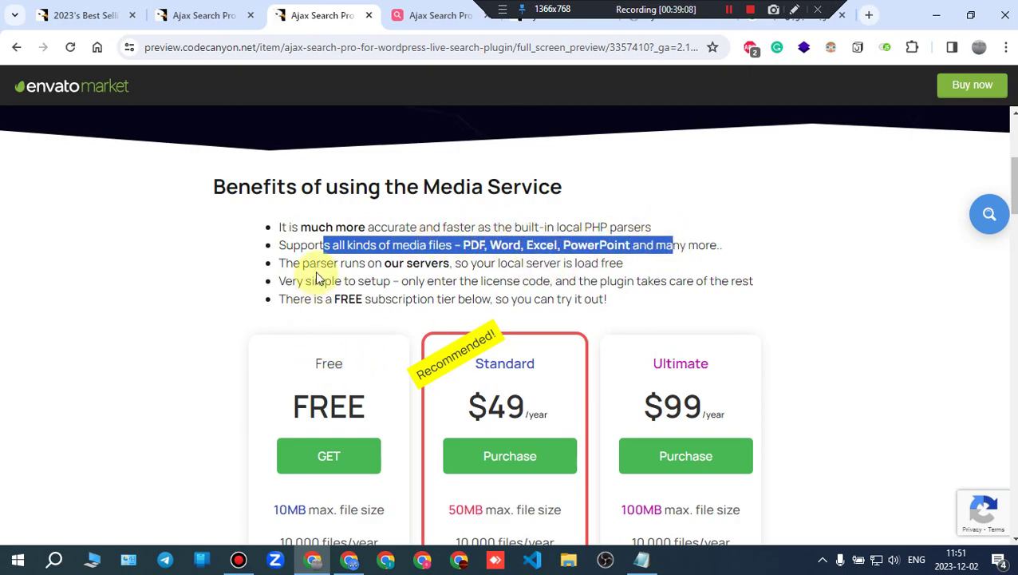
Step: Read the remaining Media Service benefits, highlighting the points on server load, license setup and the free subscription tier
{"action": "left_click_drag", "start_coordinate": [304, 263], "coordinate": [609, 266]}
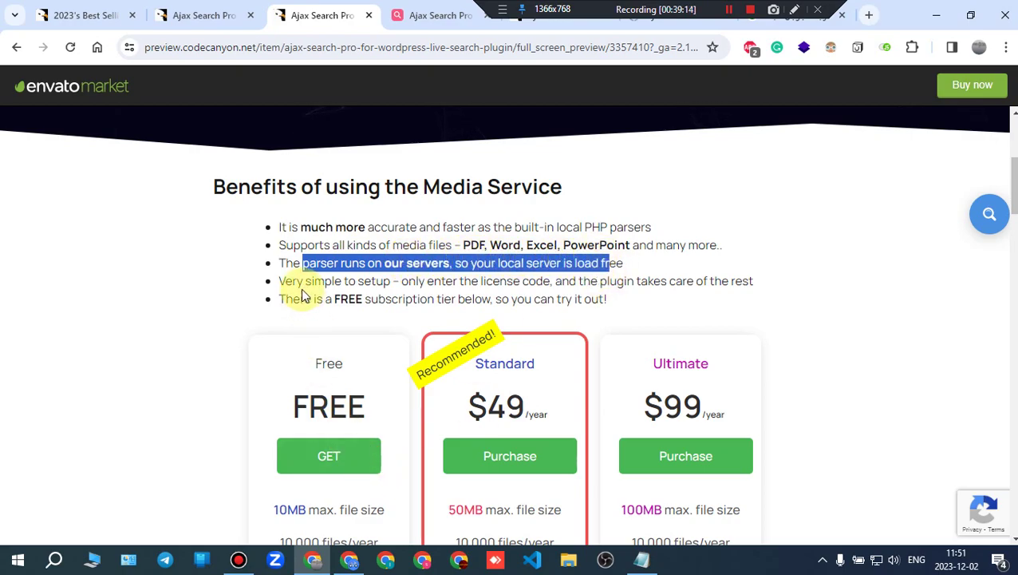
{"action": "left_click_drag", "start_coordinate": [305, 281], "coordinate": [705, 280]}
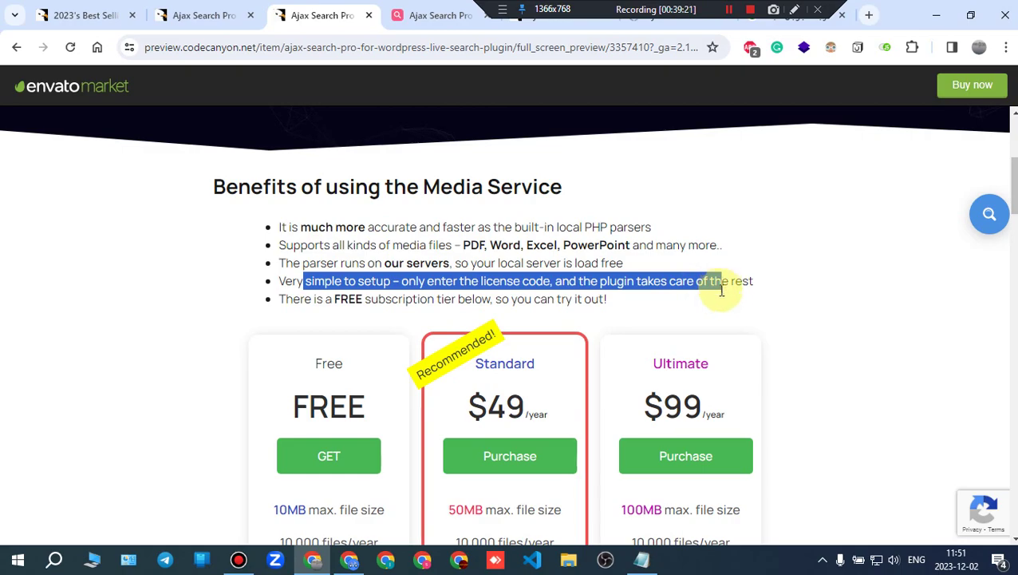
{"action": "left_click", "coordinate": [316, 301]}
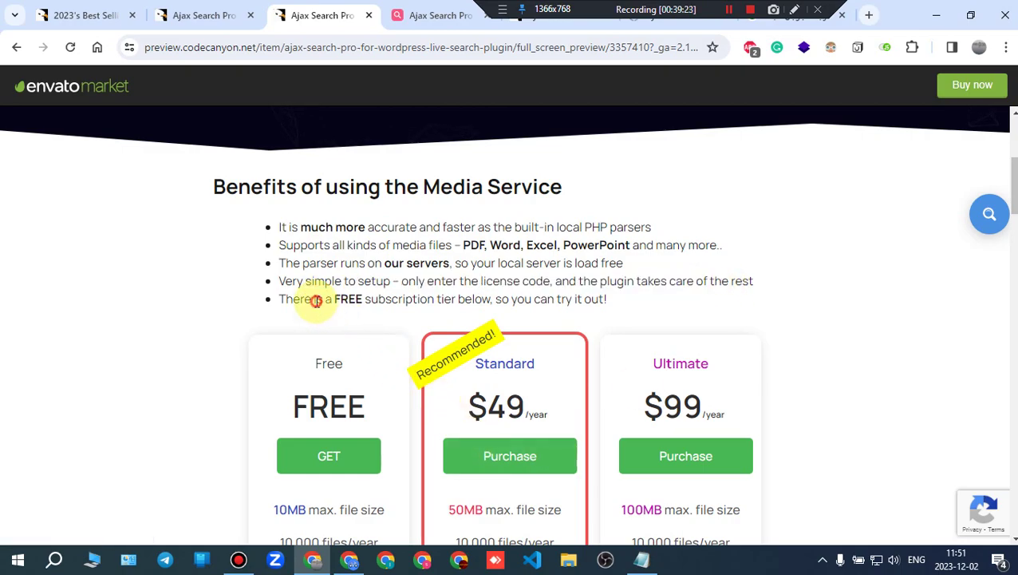
{"action": "left_click_drag", "start_coordinate": [316, 301], "coordinate": [589, 297]}
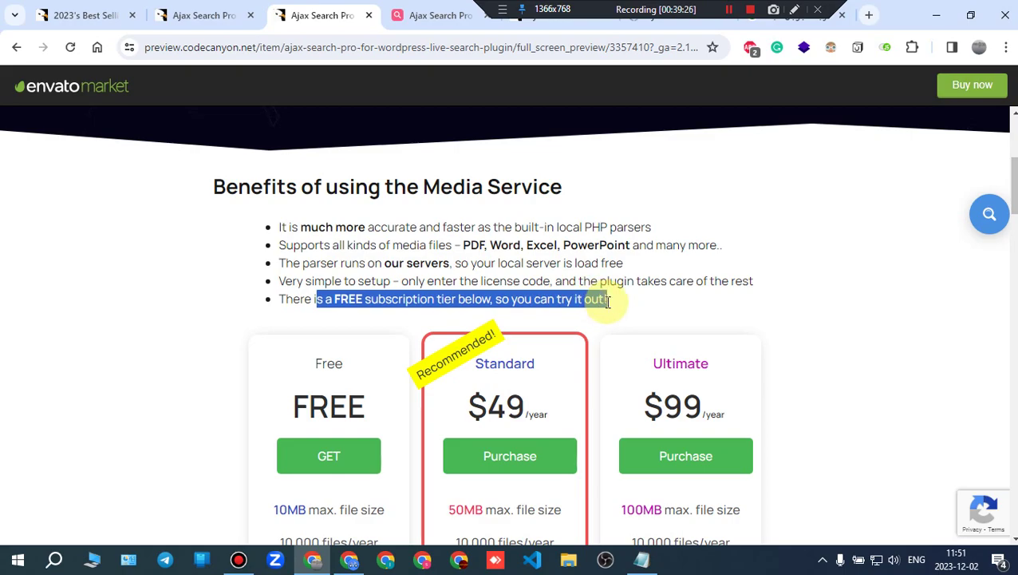
Step: Check the Free plan's maximum file size, yearly file allowance and site limit in the pricing cards
{"action": "scroll", "coordinate": [635, 334], "scroll_direction": "down", "scroll_amount": 3}
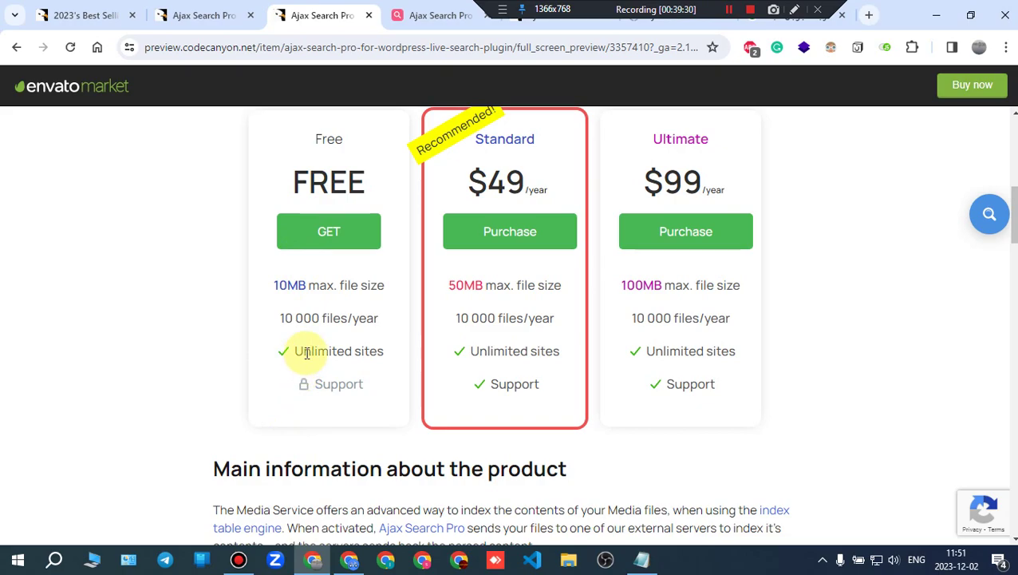
{"action": "left_click_drag", "start_coordinate": [305, 289], "coordinate": [335, 286]}
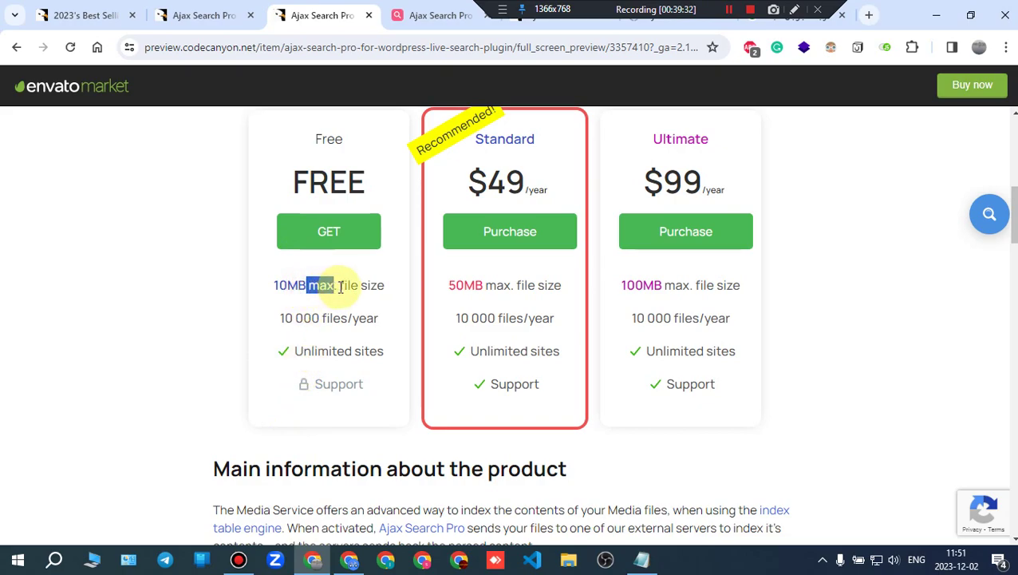
{"action": "left_click_drag", "start_coordinate": [307, 321], "coordinate": [387, 319]}
{"action": "left_click", "coordinate": [310, 352]}
{"action": "left_click_drag", "start_coordinate": [345, 348], "coordinate": [378, 349]}
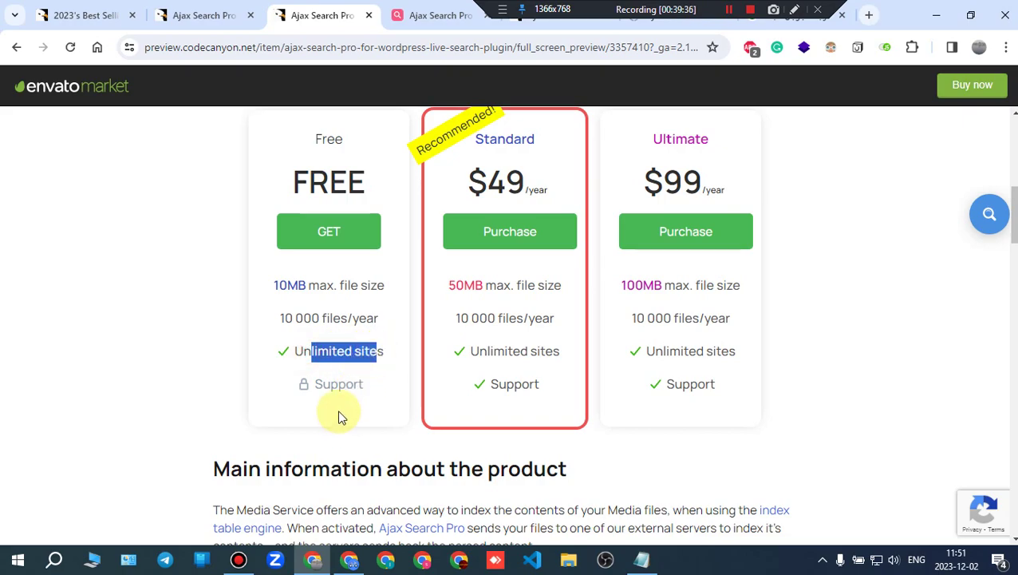
Step: Read the opening line of the Media Service introduction, highlighting the part about indexing media file contents
{"action": "key", "text": "Home"}
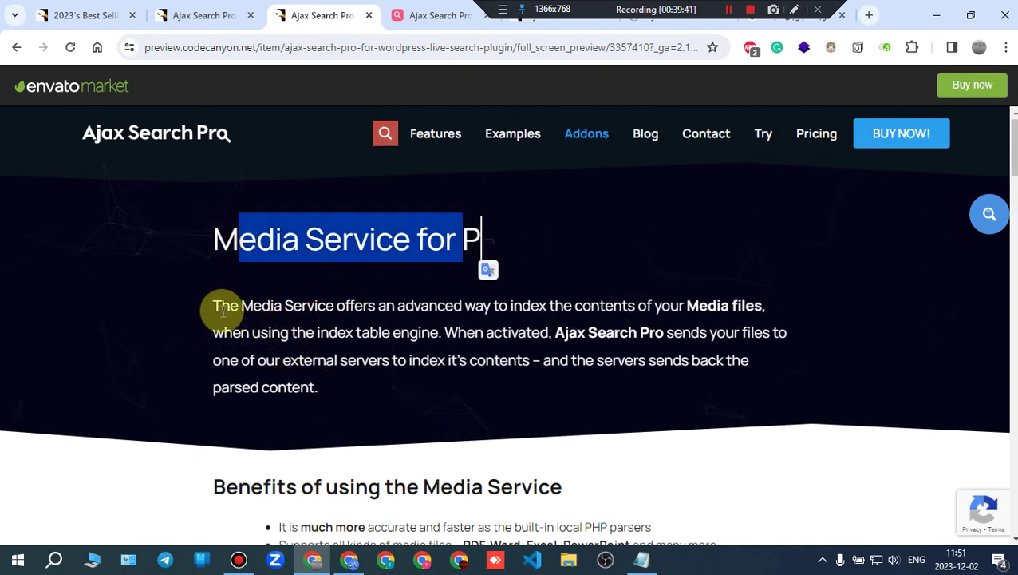
{"action": "left_click_drag", "start_coordinate": [220, 307], "coordinate": [672, 313]}
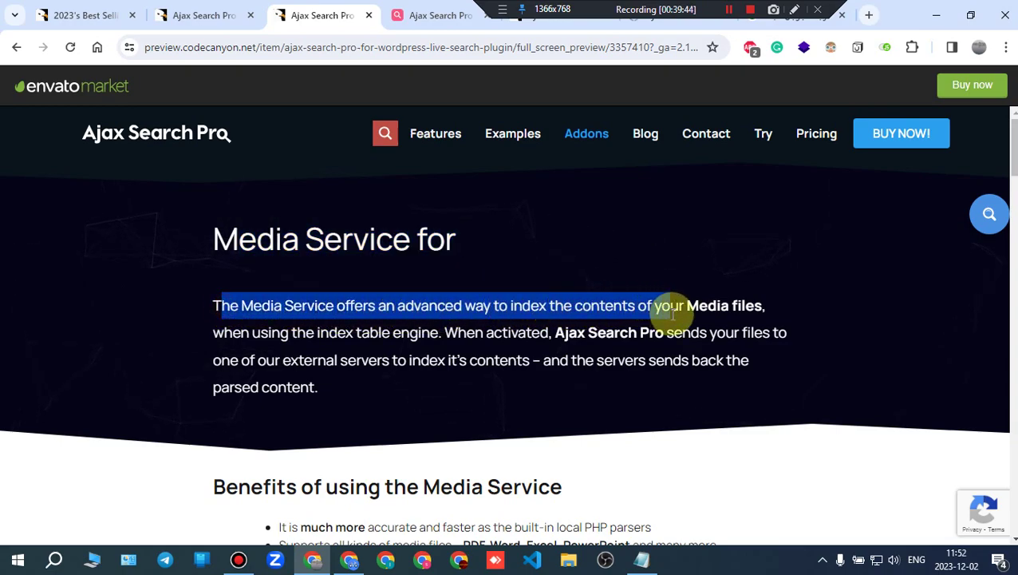
{"action": "left_click_drag", "start_coordinate": [749, 319], "coordinate": [756, 323]}
{"action": "left_click", "coordinate": [721, 306]}
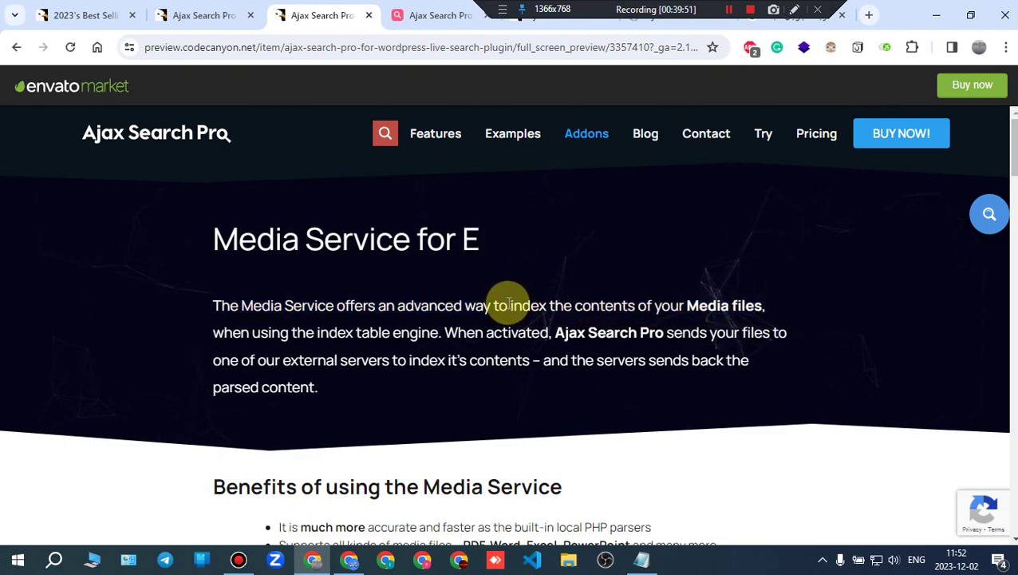
{"action": "left_click_drag", "start_coordinate": [511, 306], "coordinate": [766, 304]}
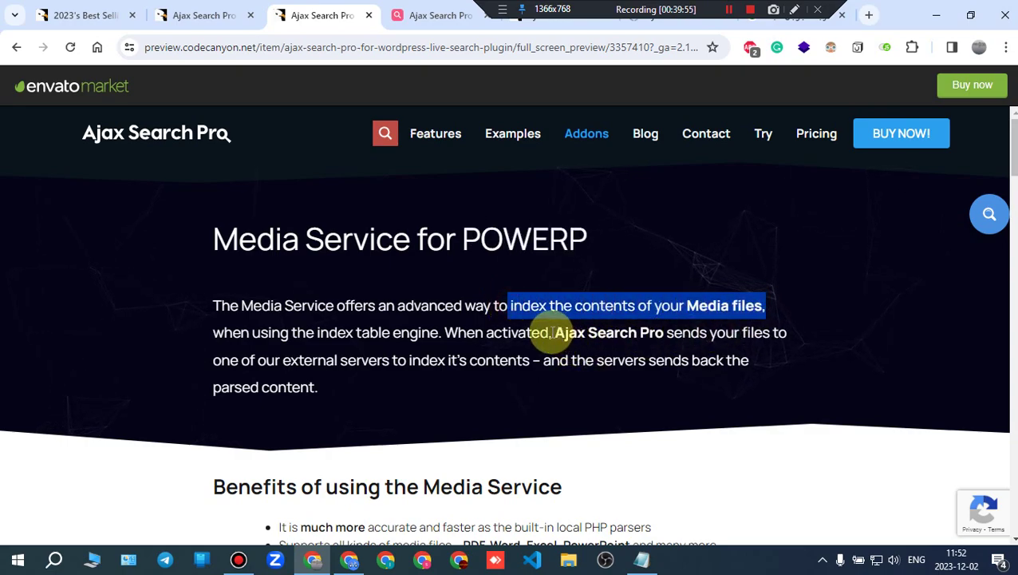
Step: Read the rest of the introduction, highlighting the lines on the index table engine and the external indexing servers
{"action": "scroll", "coordinate": [495, 367], "scroll_direction": "down", "scroll_amount": 7}
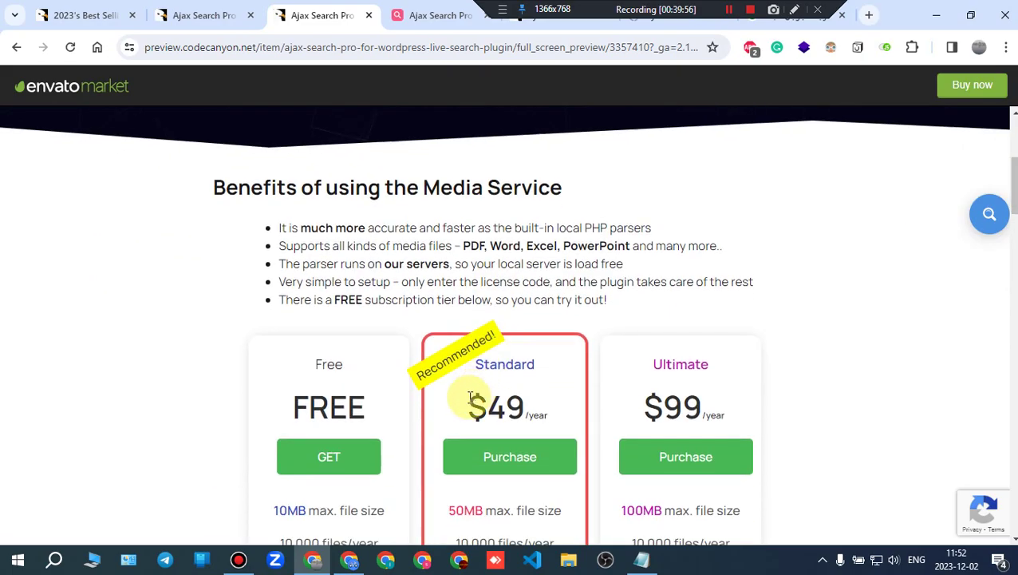
{"action": "scroll", "coordinate": [280, 399], "scroll_direction": "up", "scroll_amount": 1}
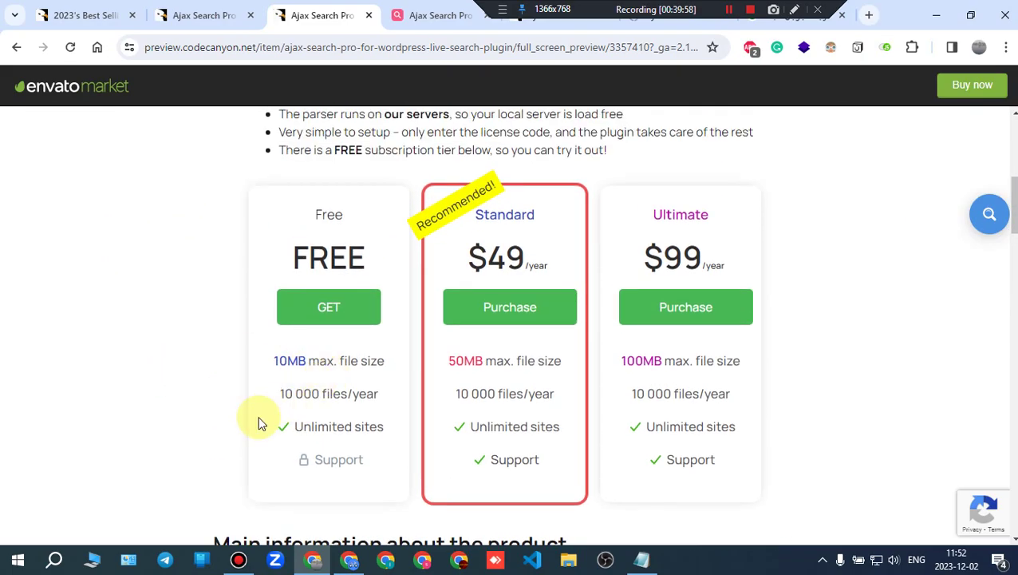
{"action": "scroll", "coordinate": [334, 443], "scroll_direction": "up", "scroll_amount": 6}
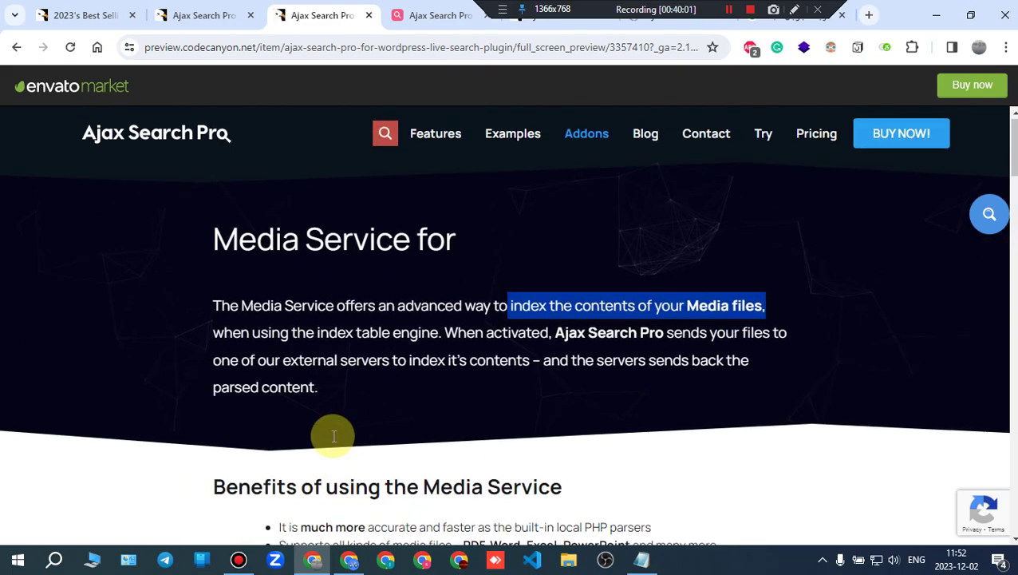
{"action": "left_click_drag", "start_coordinate": [233, 333], "coordinate": [775, 343]}
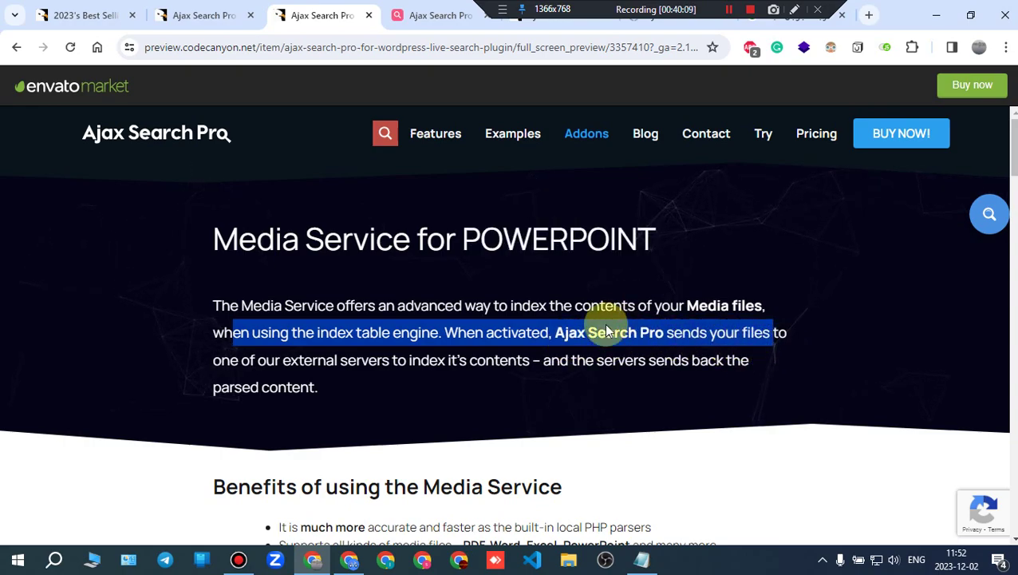
{"action": "left_click_drag", "start_coordinate": [252, 363], "coordinate": [639, 382]}
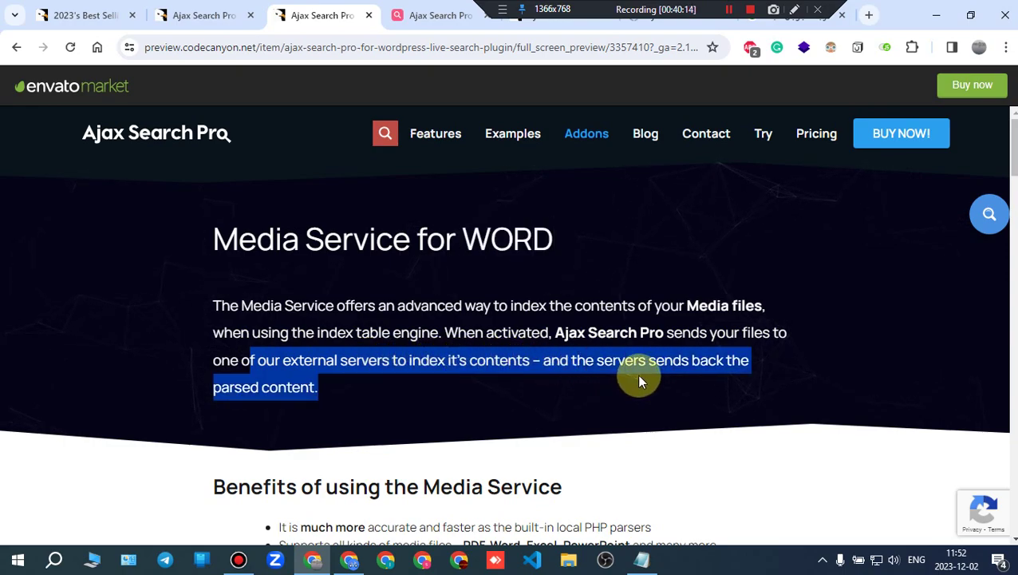
{"action": "left_click_drag", "start_coordinate": [250, 397], "coordinate": [300, 405]}
Step: Compare the Standard and Ultimate plans, highlighting their maximum file sizes and the Ultimate plan's yearly price
{"action": "scroll", "coordinate": [303, 411], "scroll_direction": "down", "scroll_amount": 5}
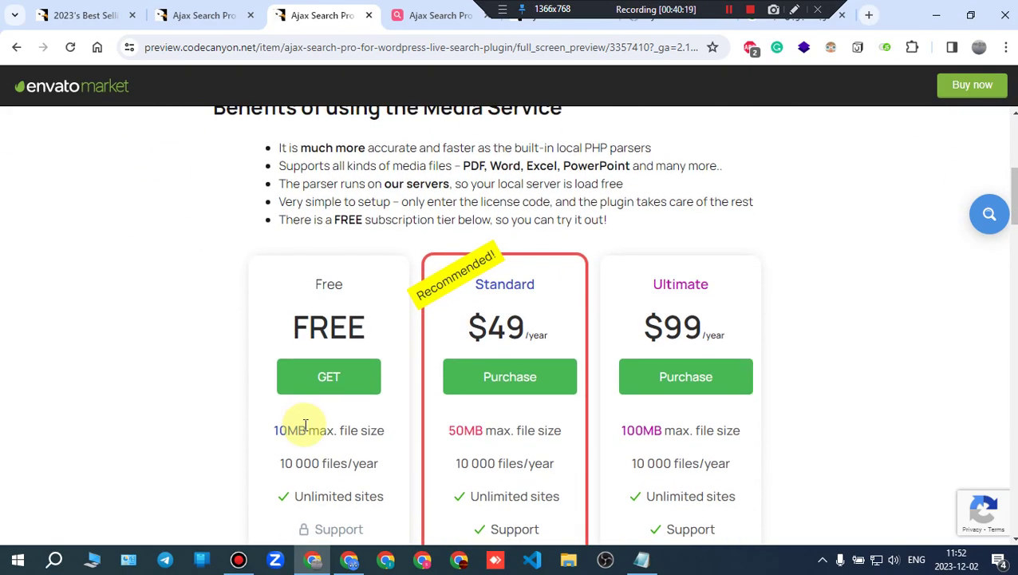
{"action": "scroll", "coordinate": [308, 420], "scroll_direction": "down", "scroll_amount": 2}
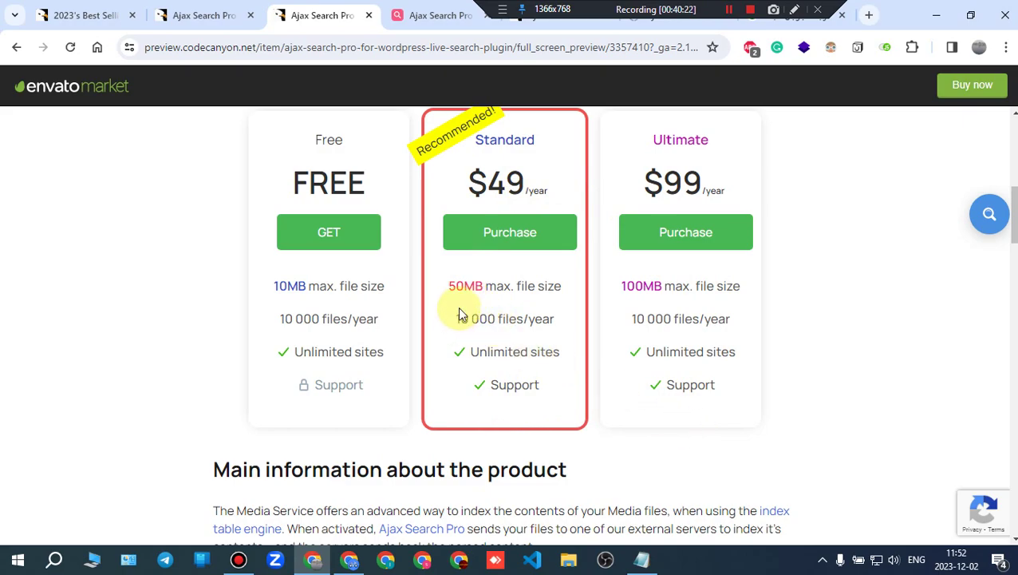
{"action": "left_click_drag", "start_coordinate": [449, 285], "coordinate": [464, 285]}
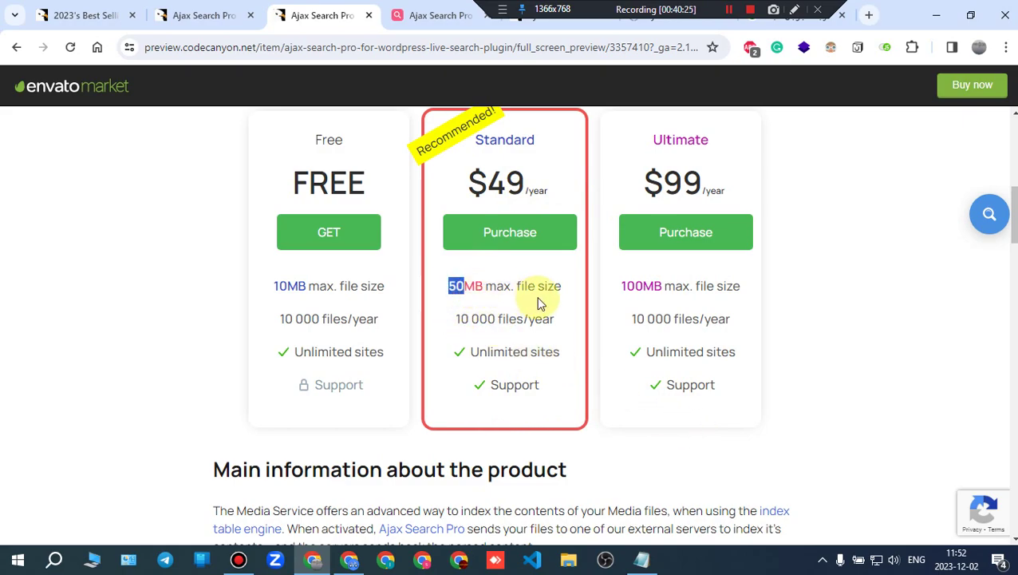
{"action": "left_click_drag", "start_coordinate": [619, 286], "coordinate": [658, 288]}
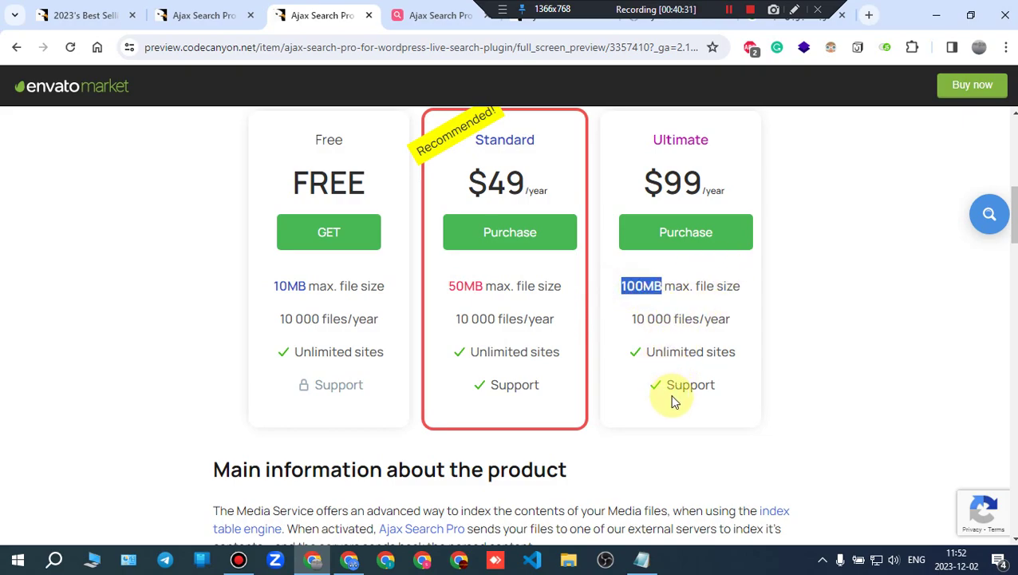
{"action": "scroll", "coordinate": [673, 397], "scroll_direction": "up", "scroll_amount": 1}
{"action": "left_click_drag", "start_coordinate": [664, 257], "coordinate": [701, 257]}
{"action": "scroll", "coordinate": [682, 343], "scroll_direction": "up", "scroll_amount": 1}
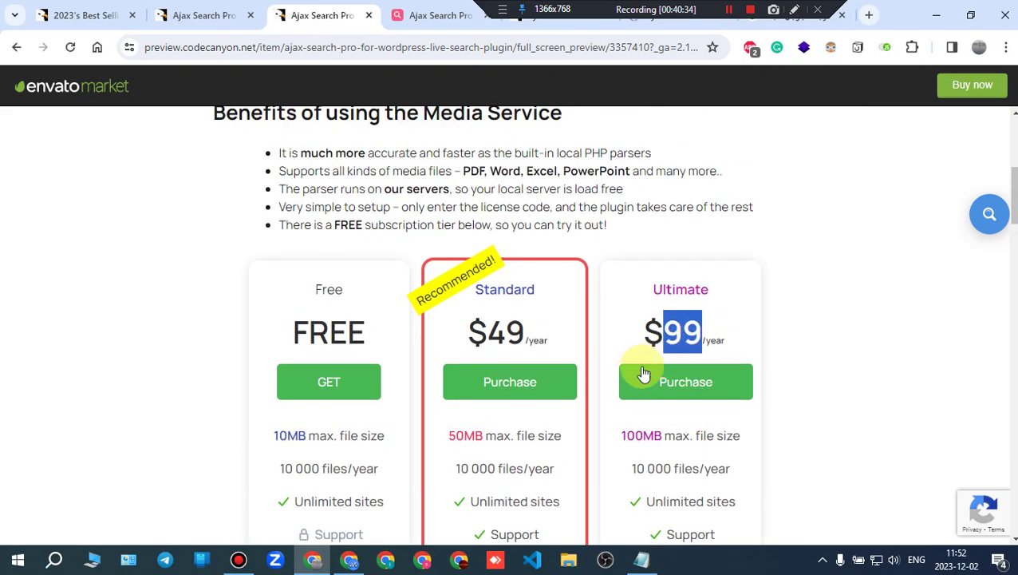
Step: Look over the Media Service introduction, benefits list and pricing cards once more
{"action": "scroll", "coordinate": [718, 374], "scroll_direction": "up", "scroll_amount": 5}
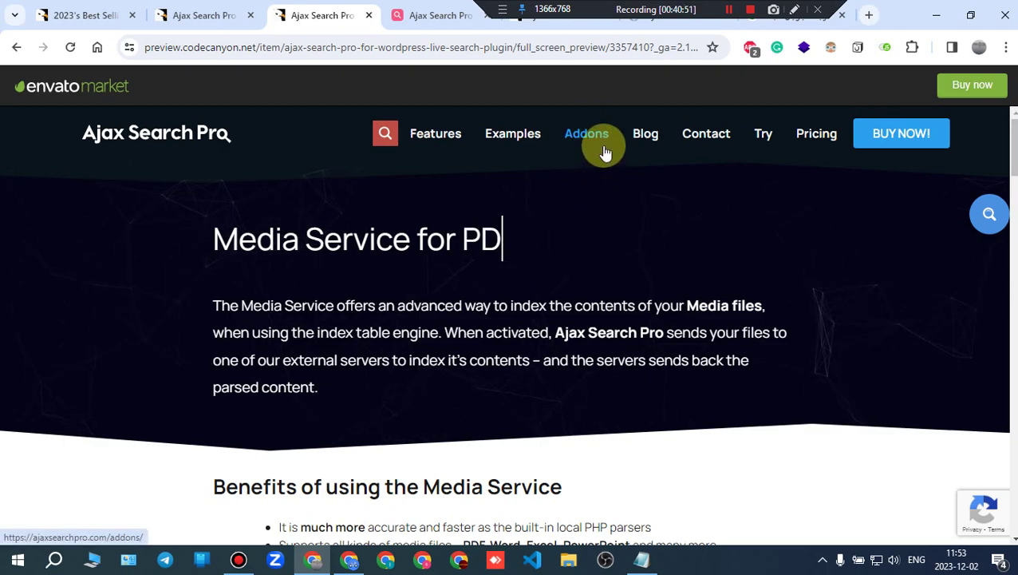
{"action": "scroll", "coordinate": [548, 313], "scroll_direction": "down", "scroll_amount": 5}
{"action": "scroll", "coordinate": [547, 314], "scroll_direction": "down", "scroll_amount": 3}
{"action": "scroll", "coordinate": [336, 246], "scroll_direction": "up", "scroll_amount": 6}
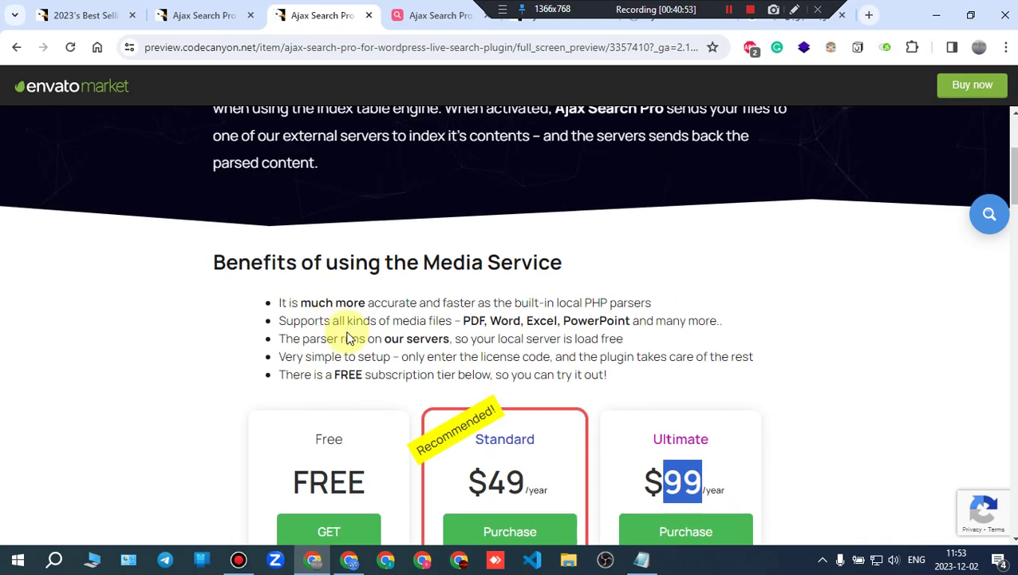
{"action": "scroll", "coordinate": [348, 399], "scroll_direction": "up", "scroll_amount": 2}
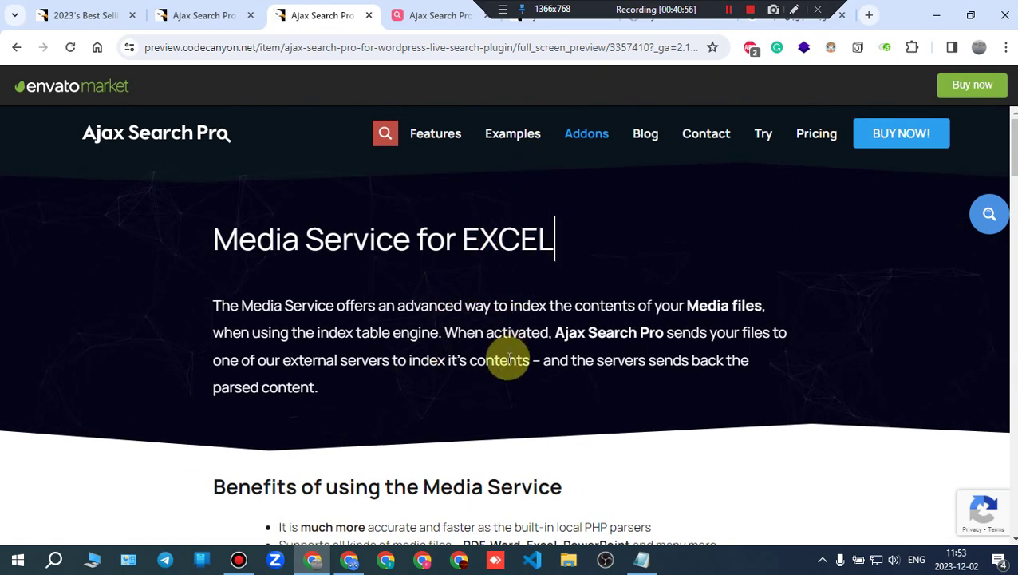
{"action": "scroll", "coordinate": [497, 461], "scroll_direction": "down", "scroll_amount": 3}
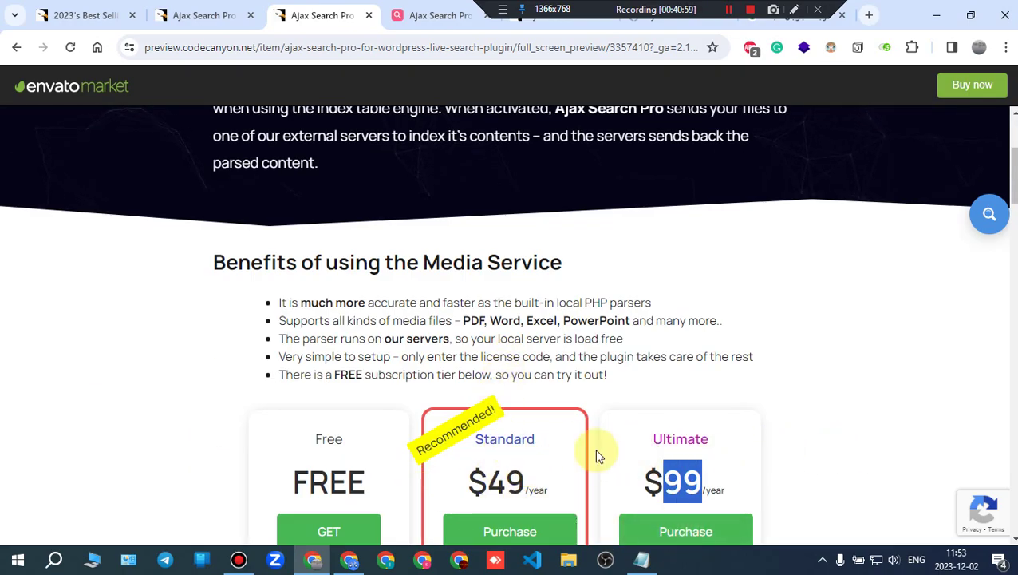
{"action": "scroll", "coordinate": [499, 489], "scroll_direction": "up", "scroll_amount": 1}
{"action": "scroll", "coordinate": [498, 489], "scroll_direction": "up", "scroll_amount": 2}
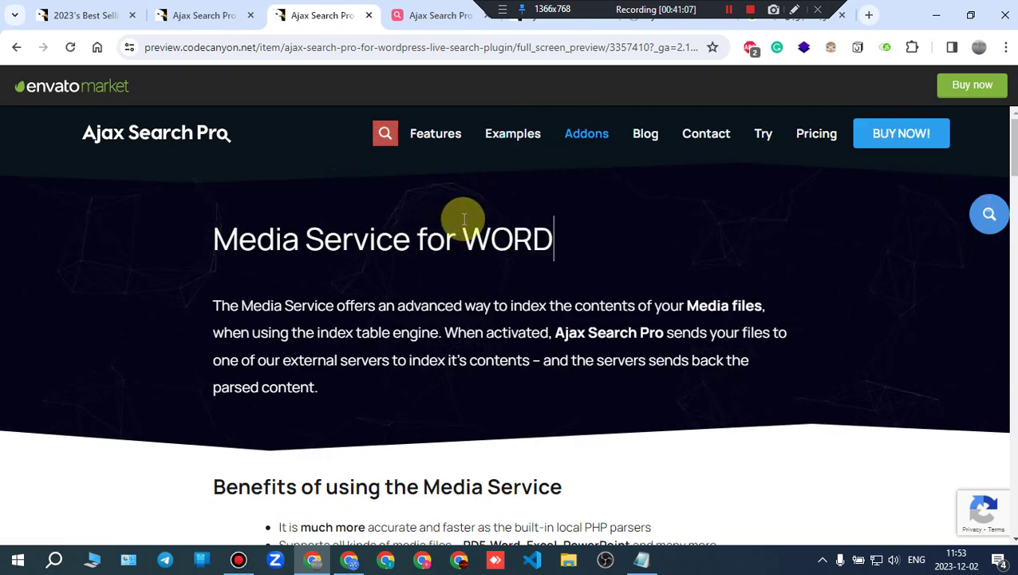
Step: Open the Try page and look over its back-end demo offer and screenshots
{"action": "left_click", "coordinate": [766, 137]}
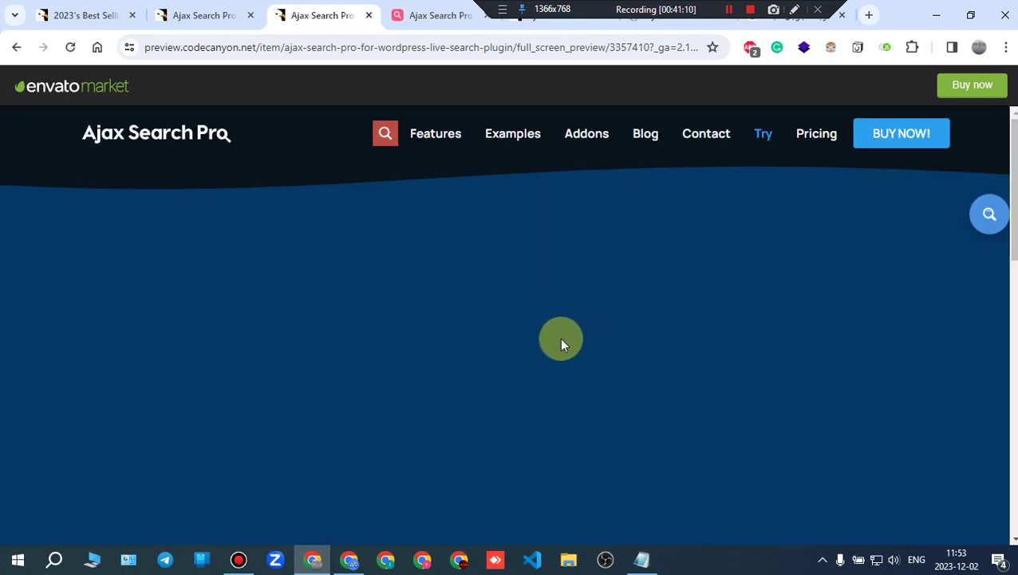
{"action": "scroll", "coordinate": [558, 345], "scroll_direction": "down", "scroll_amount": 3}
{"action": "scroll", "coordinate": [529, 357], "scroll_direction": "up", "scroll_amount": 3}
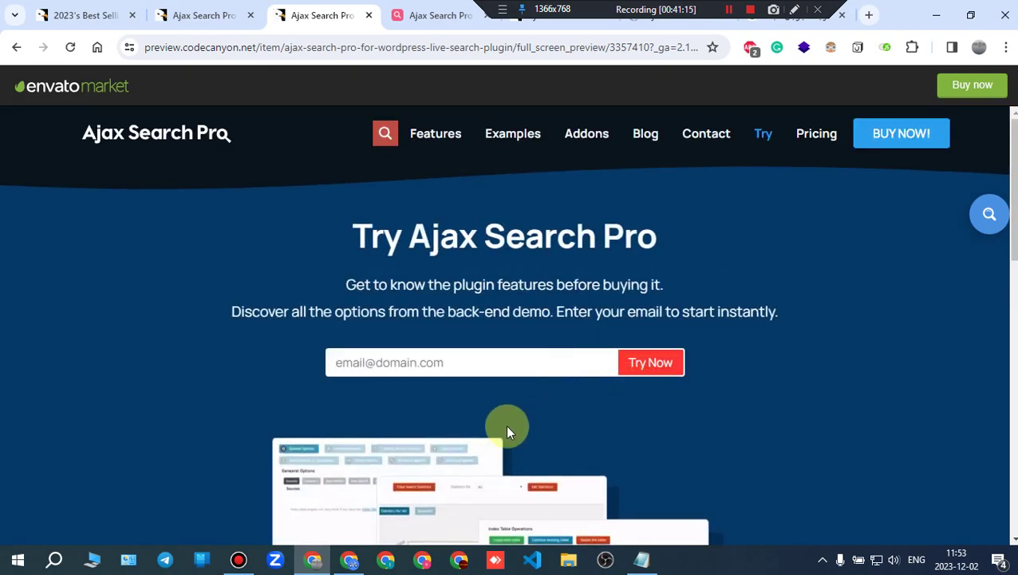
{"action": "scroll", "coordinate": [505, 424], "scroll_direction": "down", "scroll_amount": 8}
{"action": "scroll", "coordinate": [502, 428], "scroll_direction": "up", "scroll_amount": 3}
{"action": "scroll", "coordinate": [503, 435], "scroll_direction": "up", "scroll_amount": 5}
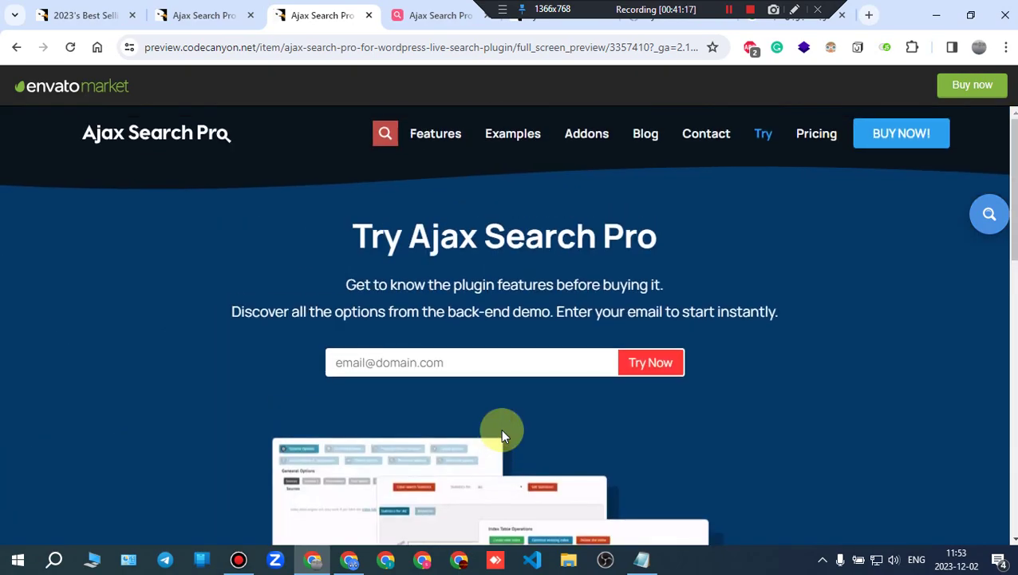
Step: Switch to the WordPress admin demo, reload the main Ajax Search Pro page and review the new search instance section
{"action": "left_click", "coordinate": [441, 16]}
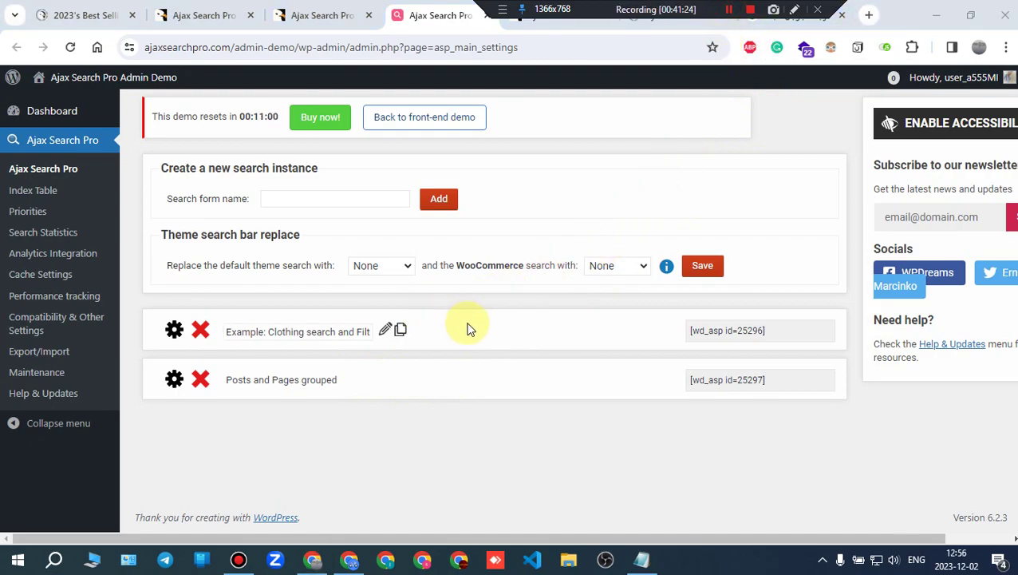
{"action": "left_click", "coordinate": [50, 141]}
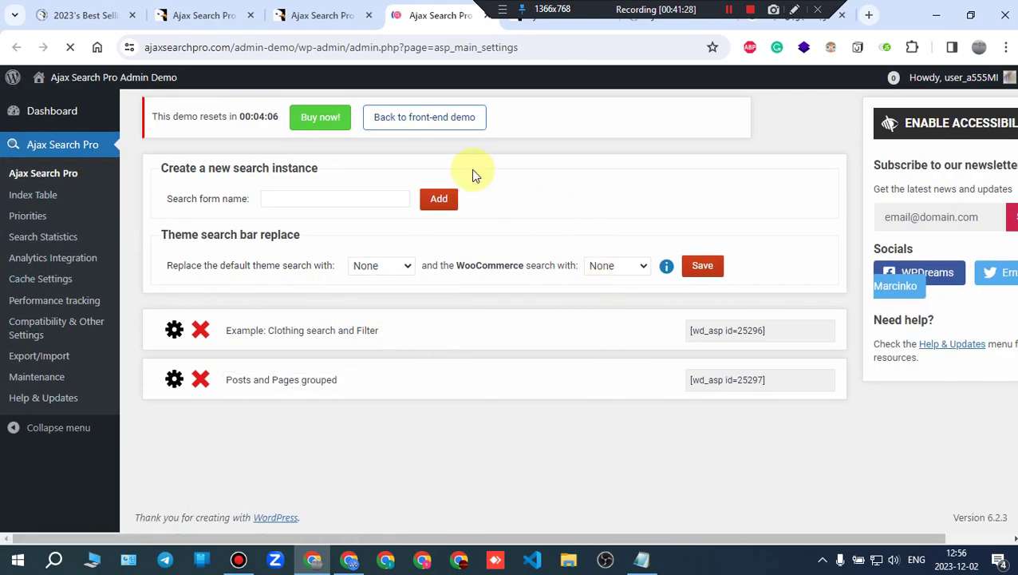
{"action": "left_click_drag", "start_coordinate": [196, 168], "coordinate": [324, 171]}
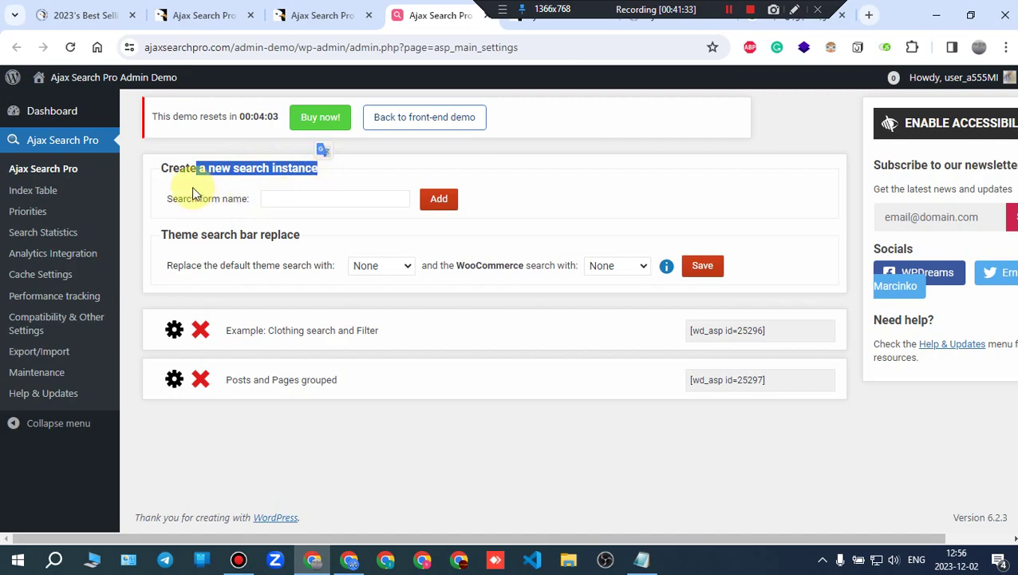
{"action": "left_click_drag", "start_coordinate": [192, 198], "coordinate": [251, 206]}
Step: Create a new search instance named "clost" and look at the names in the search form list
{"action": "left_click", "coordinate": [378, 199]}
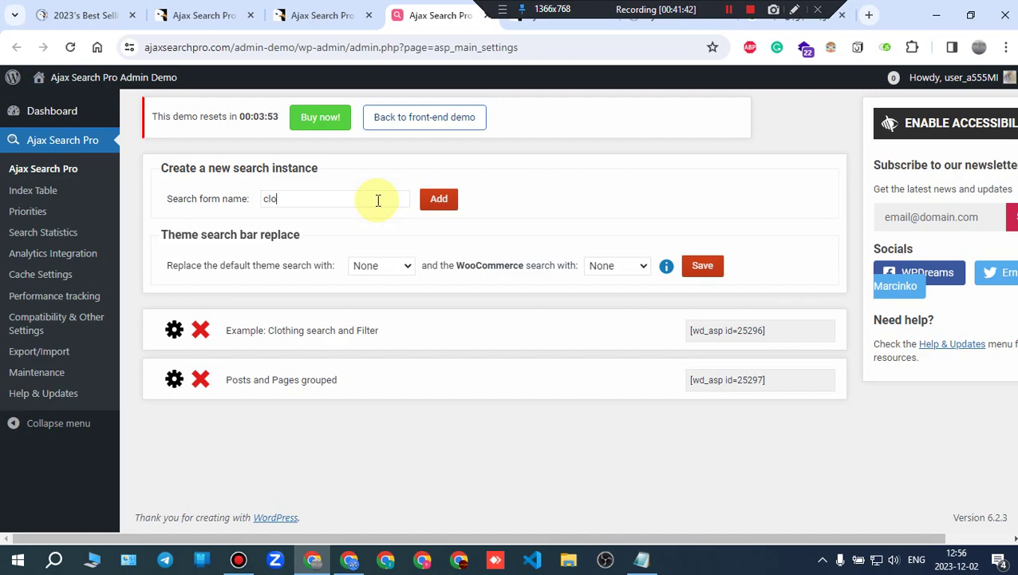
{"action": "left_click", "coordinate": [439, 201]}
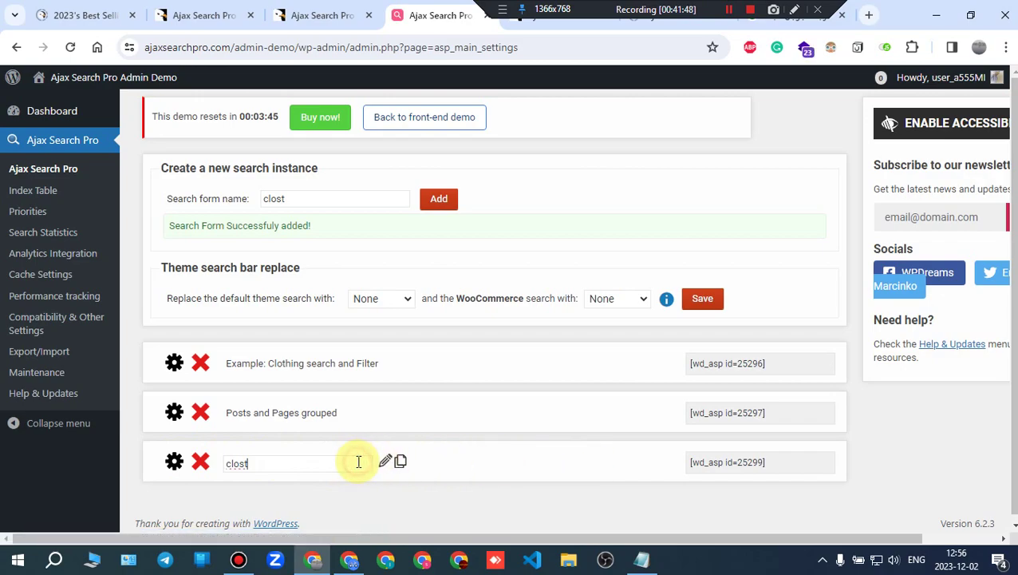
{"action": "left_click", "coordinate": [315, 414]}
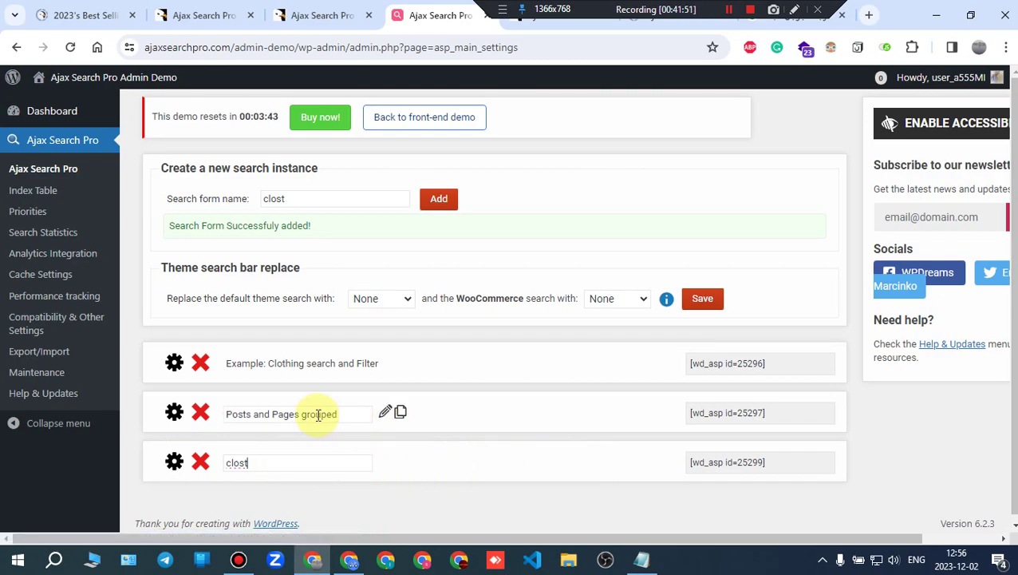
Step: Open the settings of the "Example: Clothing search and Filter" form and look over its Post Type Search options
{"action": "double_click", "coordinate": [309, 466]}
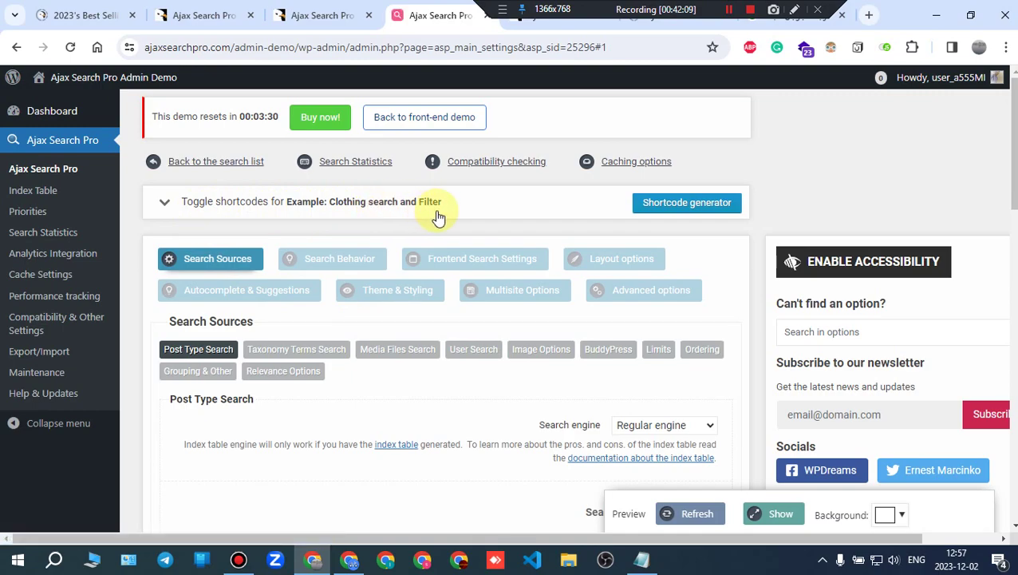
{"action": "scroll", "coordinate": [447, 319], "scroll_direction": "down", "scroll_amount": 1}
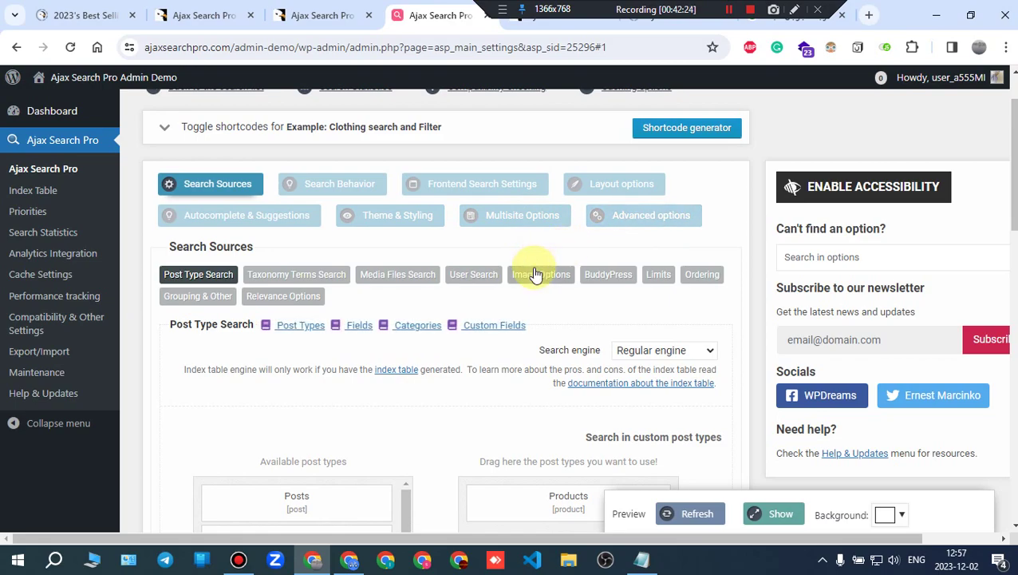
{"action": "scroll", "coordinate": [531, 269], "scroll_direction": "down", "scroll_amount": 1}
{"action": "scroll", "coordinate": [474, 319], "scroll_direction": "down", "scroll_amount": 2}
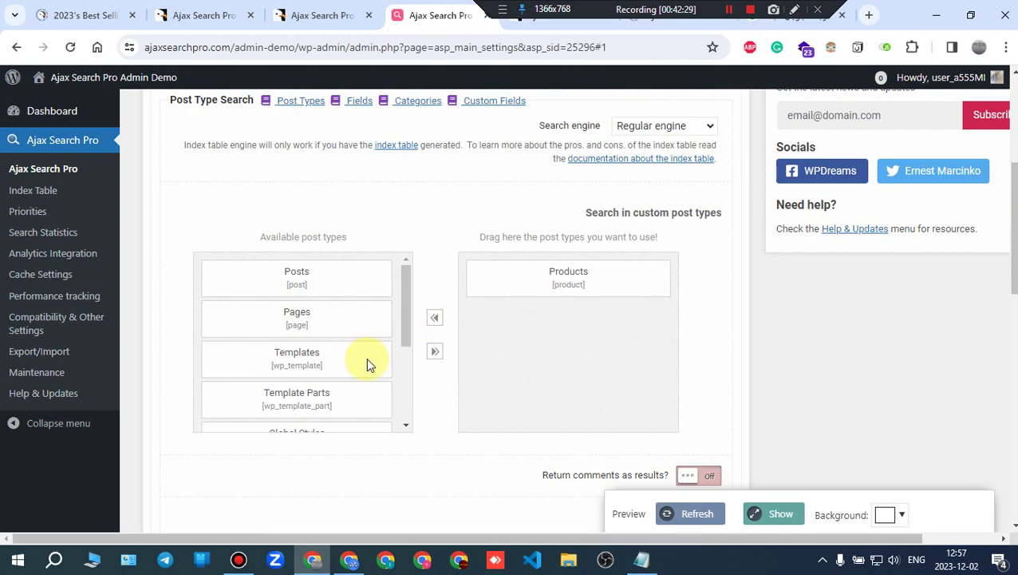
Step: Look through the available post types and the custom post types selected for the search
{"action": "left_click_drag", "start_coordinate": [262, 266], "coordinate": [707, 301]}
{"action": "left_click", "coordinate": [707, 333]}
{"action": "scroll", "coordinate": [705, 333], "scroll_direction": "up", "scroll_amount": 1}
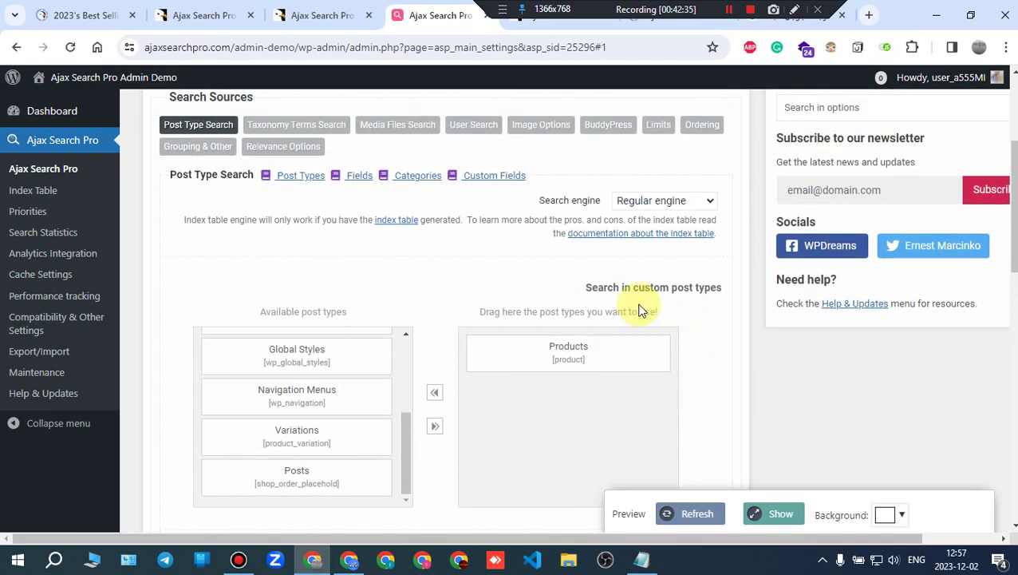
{"action": "left_click_drag", "start_coordinate": [622, 287], "coordinate": [673, 289]}
{"action": "scroll", "coordinate": [675, 289], "scroll_direction": "up", "scroll_amount": 1}
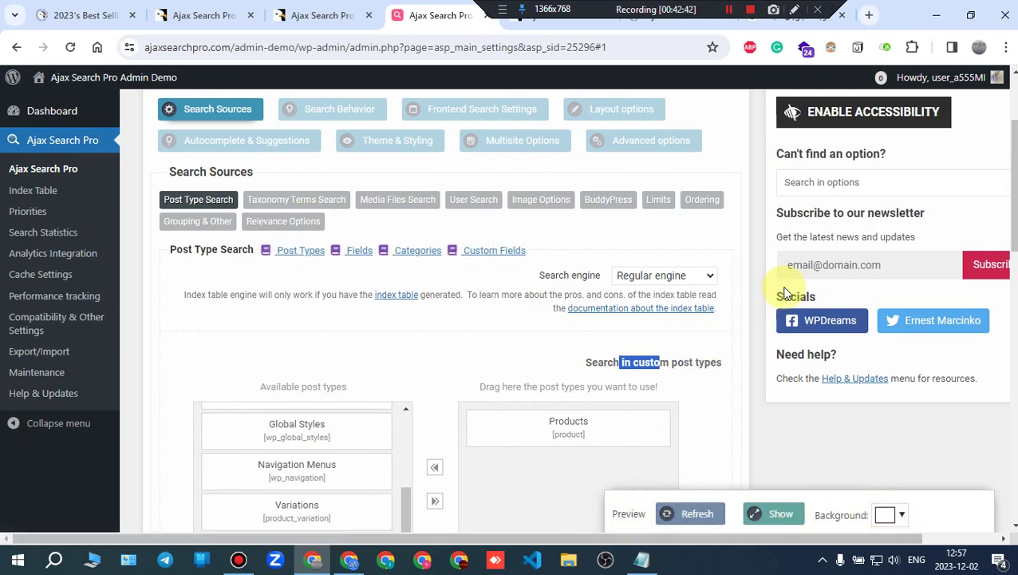
{"action": "scroll", "coordinate": [739, 399], "scroll_direction": "up", "scroll_amount": 2}
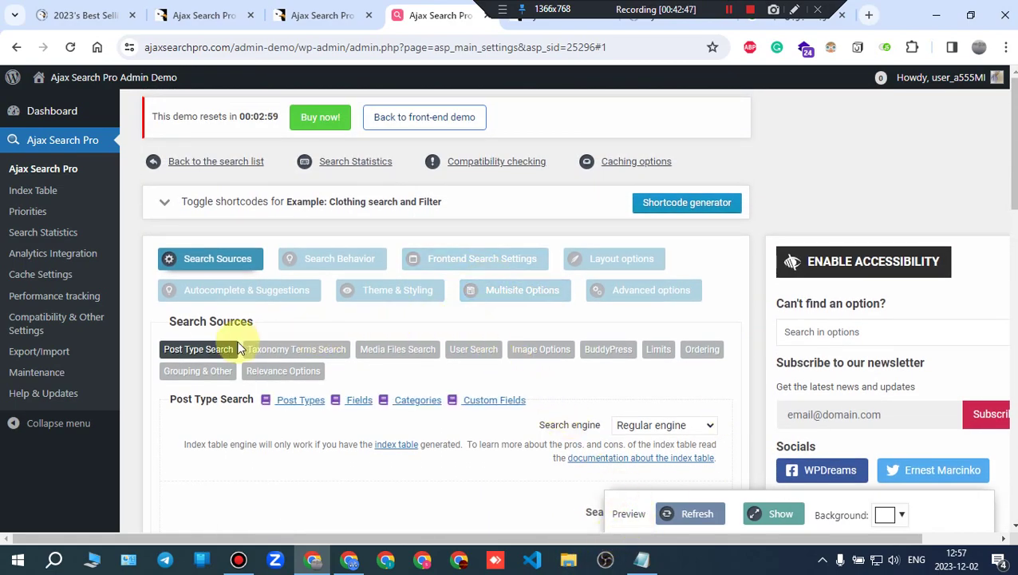
Step: Look over the Search Sources sections, viewing the Media Files Search and User Search options
{"action": "left_click_drag", "start_coordinate": [176, 321], "coordinate": [249, 325]}
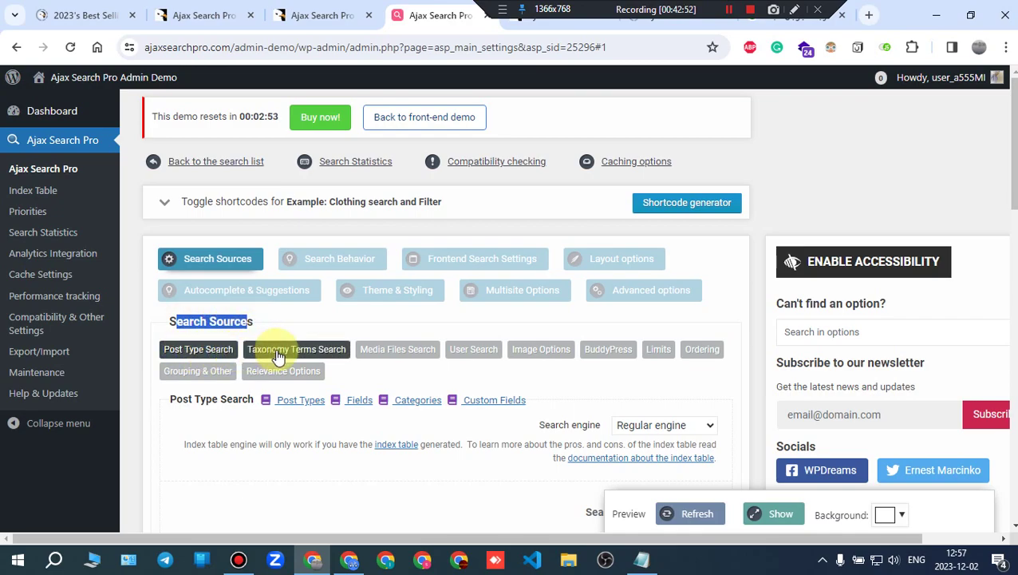
{"action": "left_click", "coordinate": [434, 356]}
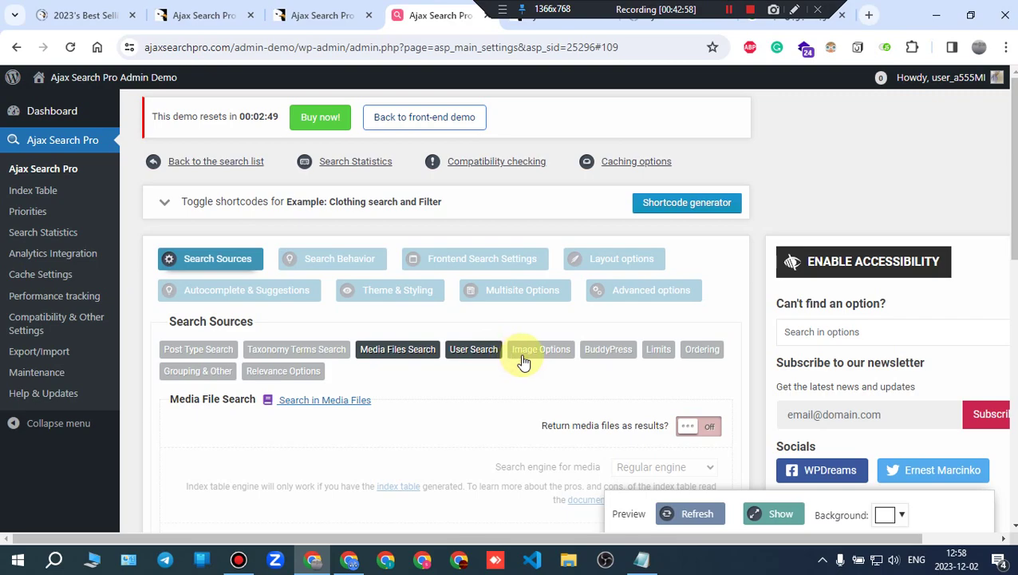
{"action": "left_click", "coordinate": [476, 351]}
{"action": "left_click", "coordinate": [728, 9]}
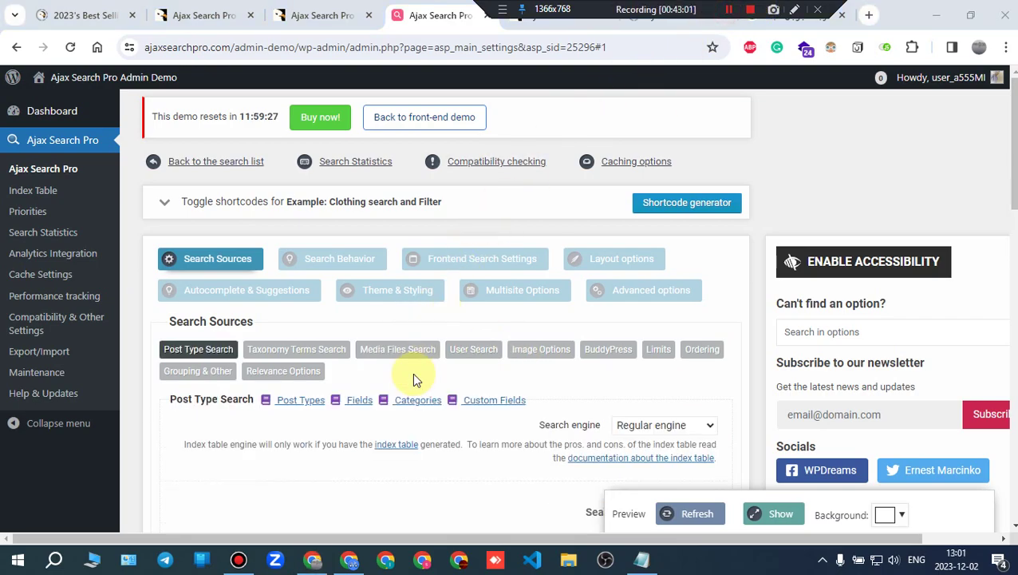
Step: Review the Image Options, BuddyPress and Limits sections of the search sources
{"action": "left_click", "coordinate": [537, 351]}
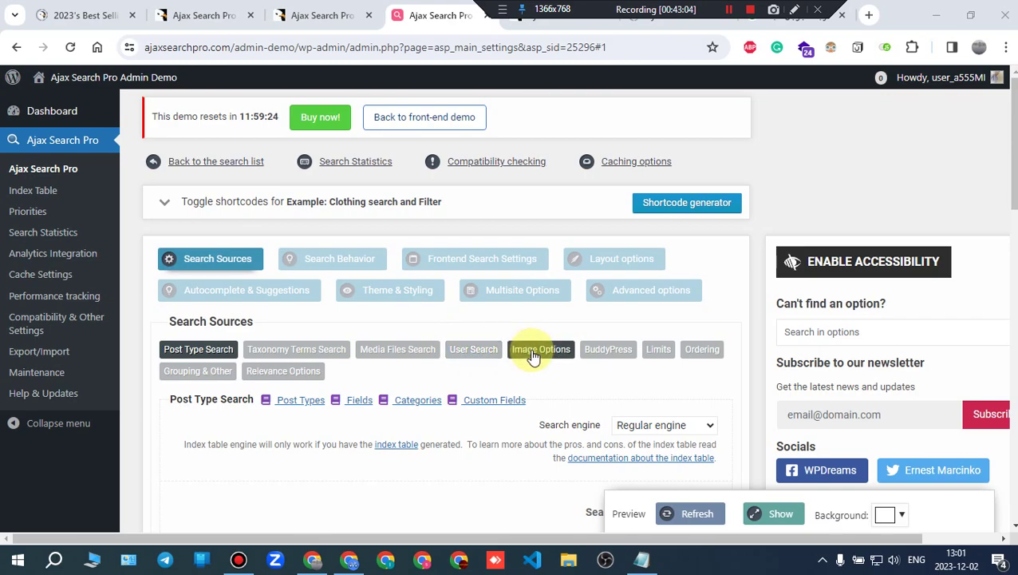
{"action": "scroll", "coordinate": [595, 387], "scroll_direction": "down", "scroll_amount": 2}
{"action": "scroll", "coordinate": [596, 387], "scroll_direction": "up", "scroll_amount": 2}
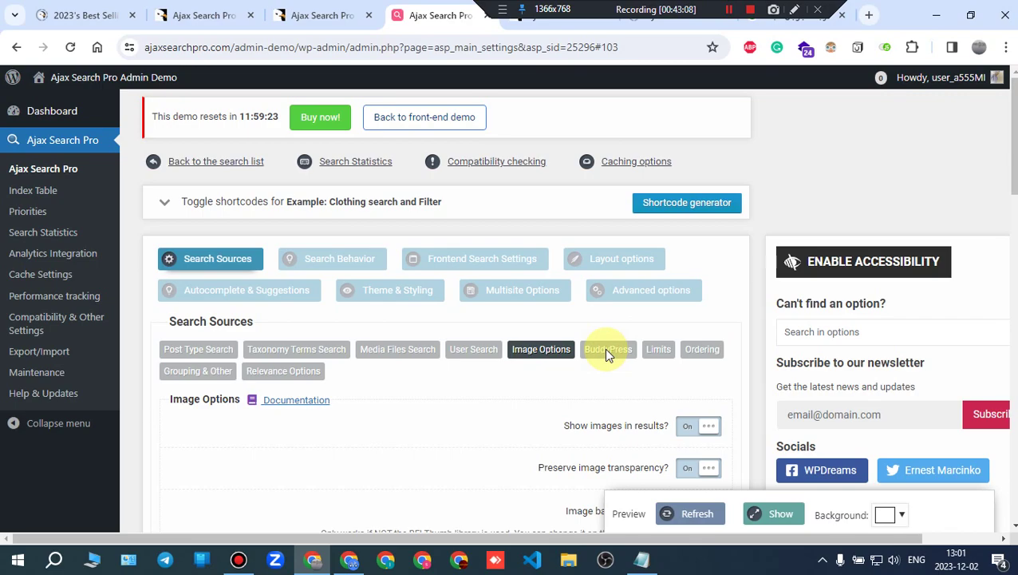
{"action": "left_click", "coordinate": [605, 351]}
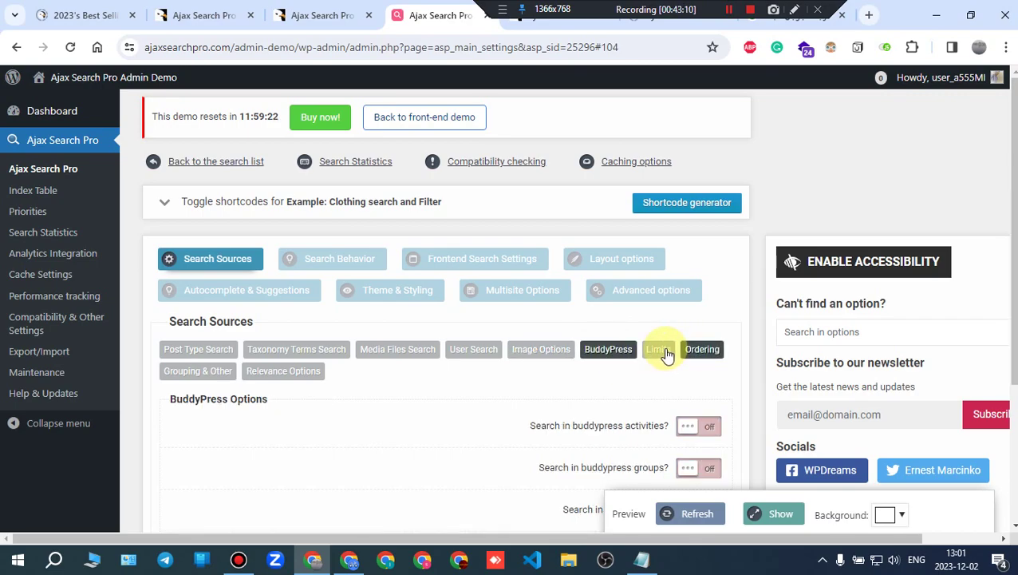
{"action": "left_click", "coordinate": [661, 351]}
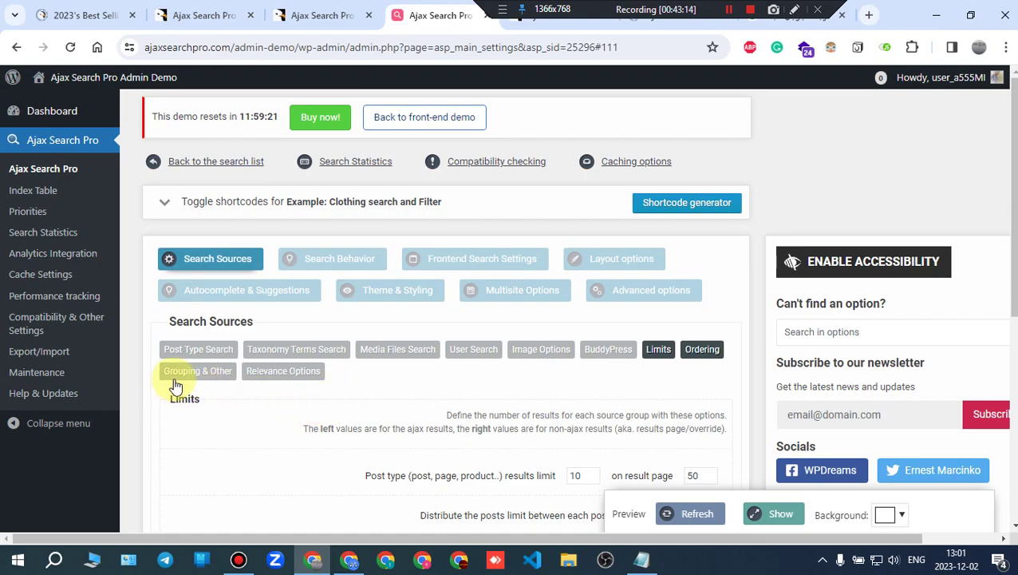
Step: Open the Relevance Options and look through the match weight settings
{"action": "left_click", "coordinate": [284, 380]}
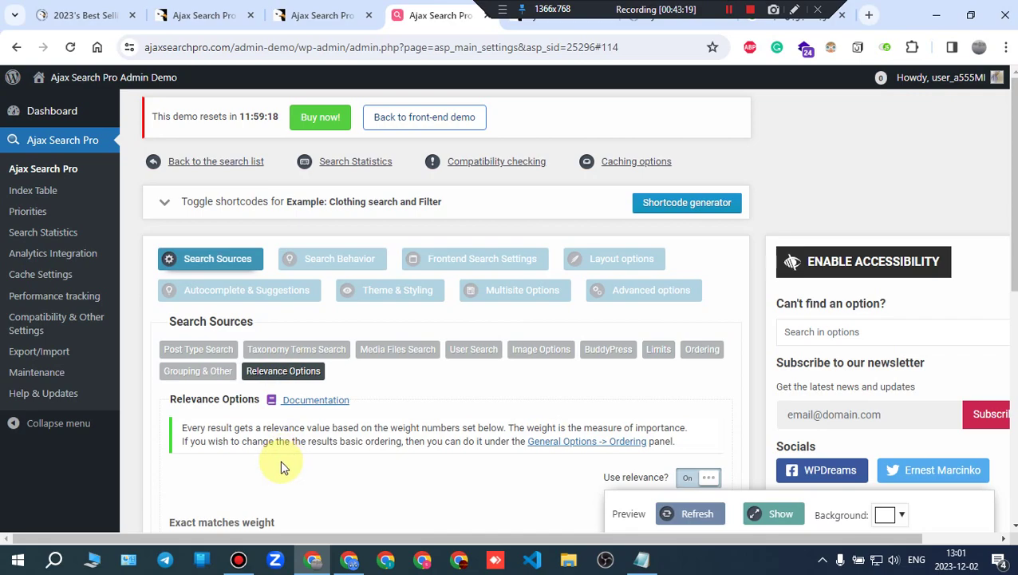
{"action": "scroll", "coordinate": [283, 467], "scroll_direction": "down", "scroll_amount": 4}
{"action": "scroll", "coordinate": [639, 391], "scroll_direction": "down", "scroll_amount": 3}
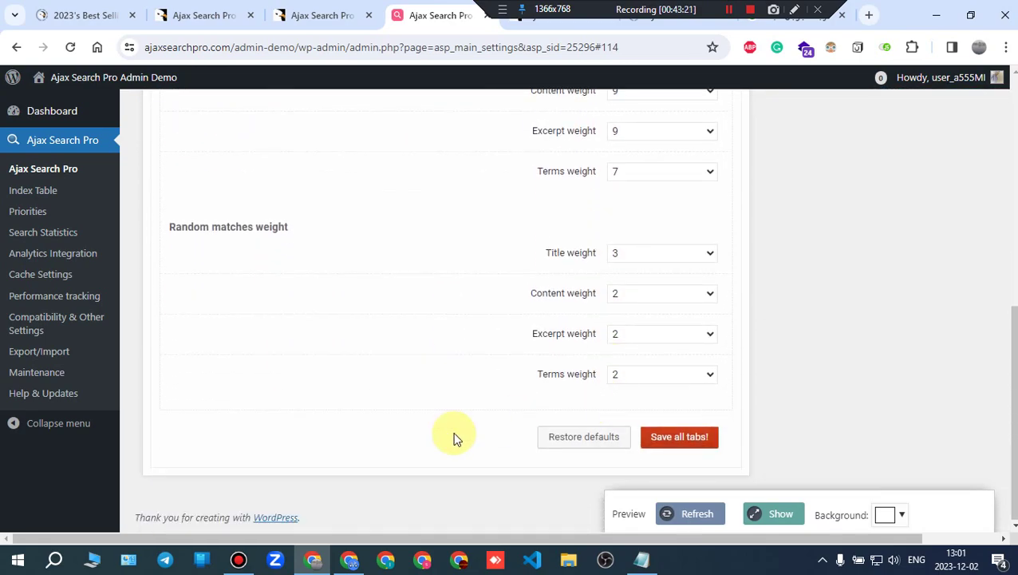
{"action": "scroll", "coordinate": [415, 443], "scroll_direction": "up", "scroll_amount": 6}
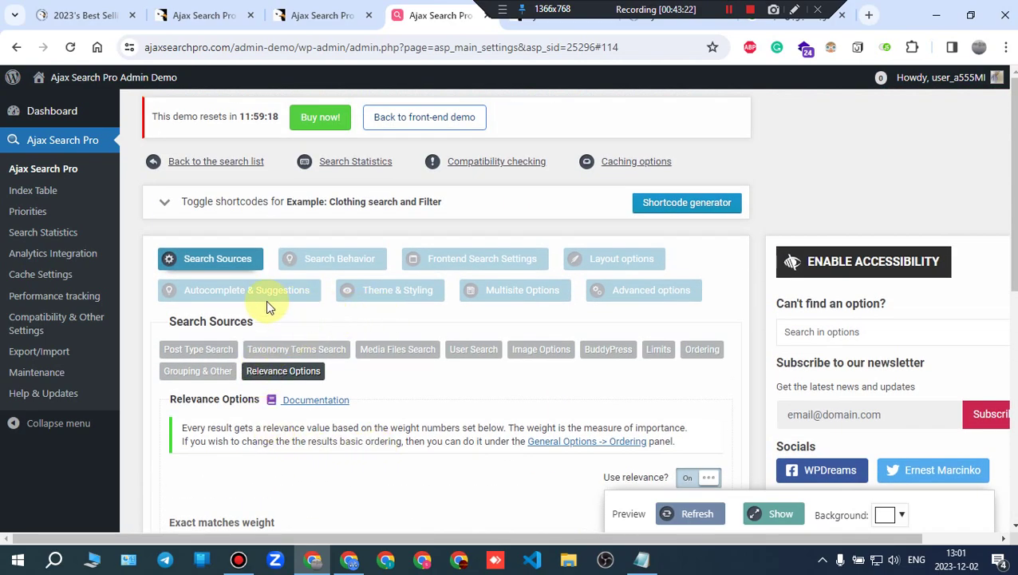
Step: Open the Search Behavior options and view the magnifier and return actions and the Mobile Device Behavior settings
{"action": "left_click", "coordinate": [339, 257]}
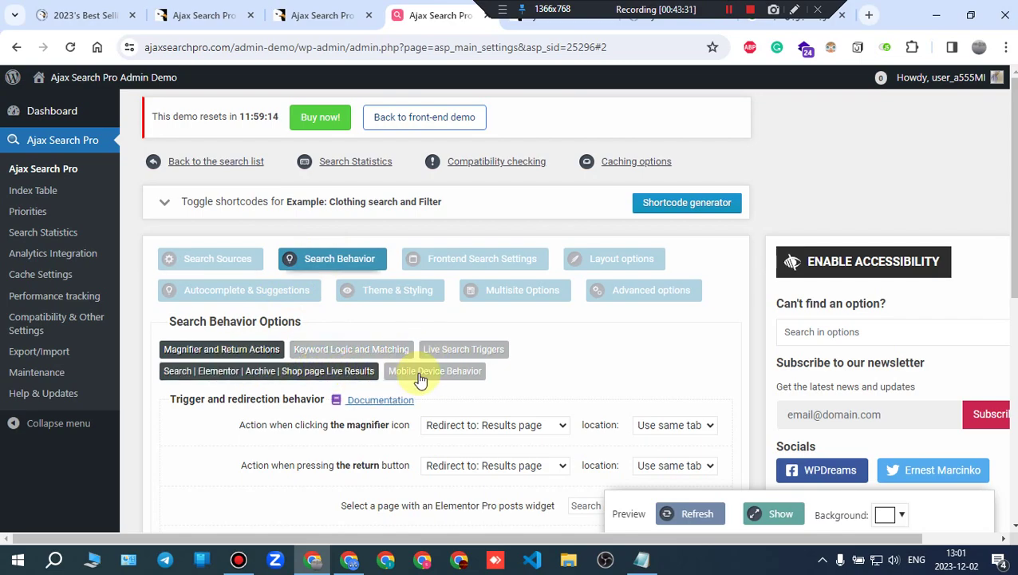
{"action": "scroll", "coordinate": [421, 381], "scroll_direction": "down", "scroll_amount": 1}
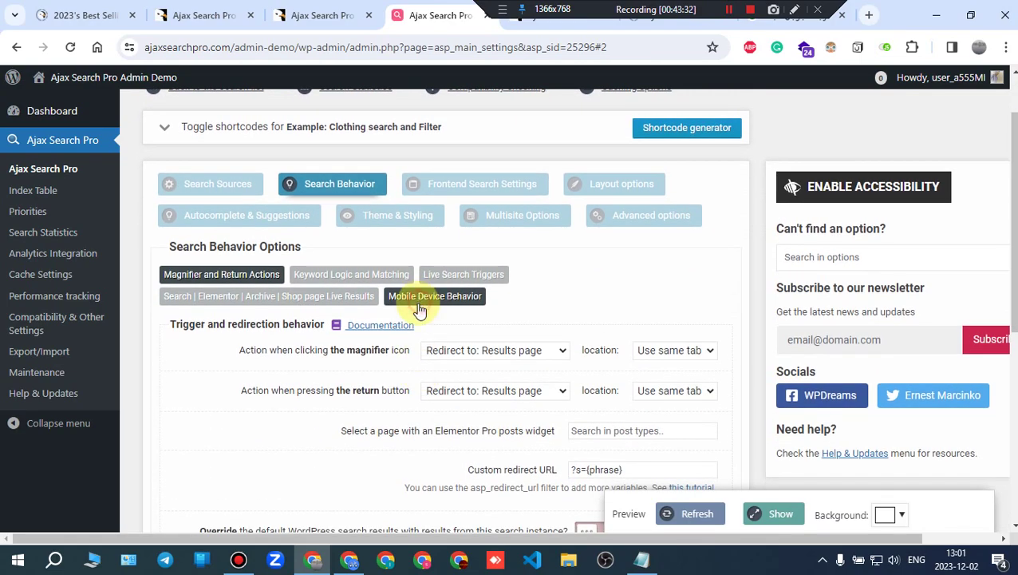
{"action": "left_click", "coordinate": [419, 303]}
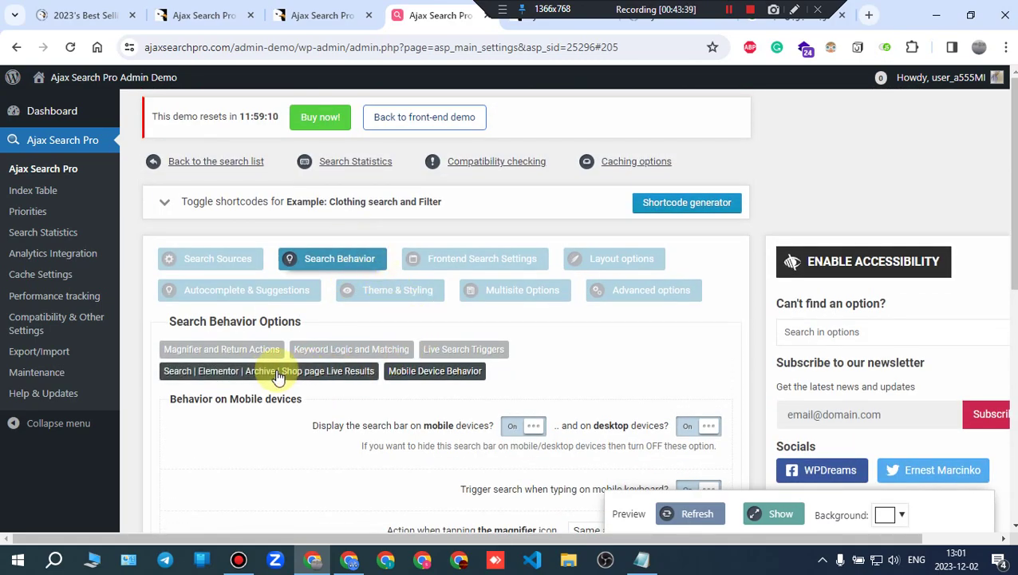
Step: Review the live results settings for the search, Elementor, archive and shop pages
{"action": "left_click", "coordinate": [304, 370]}
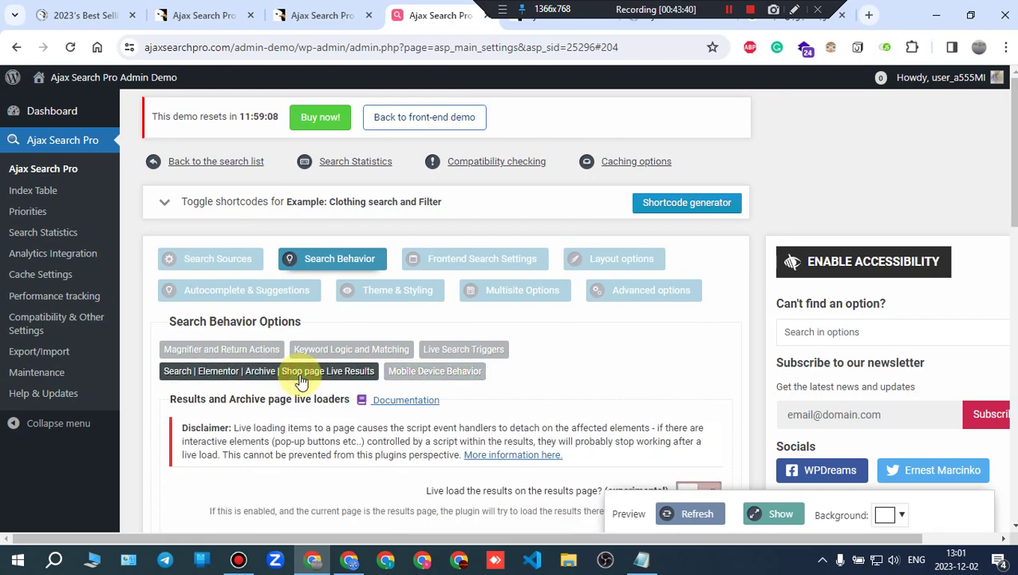
{"action": "scroll", "coordinate": [302, 391], "scroll_direction": "down", "scroll_amount": 3}
{"action": "scroll", "coordinate": [300, 396], "scroll_direction": "down", "scroll_amount": 1}
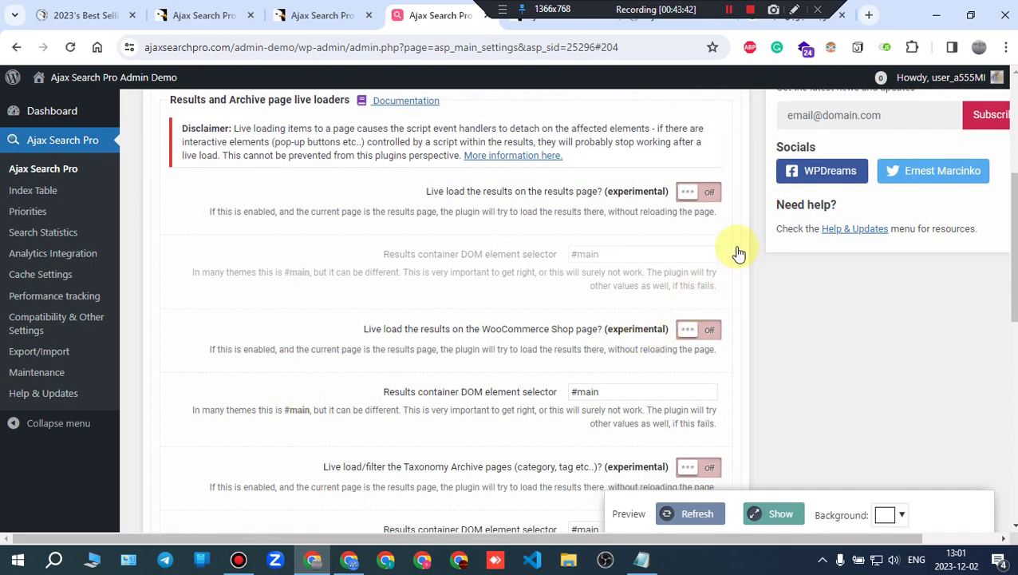
{"action": "scroll", "coordinate": [511, 263], "scroll_direction": "down", "scroll_amount": 2}
{"action": "scroll", "coordinate": [488, 292], "scroll_direction": "down", "scroll_amount": 2}
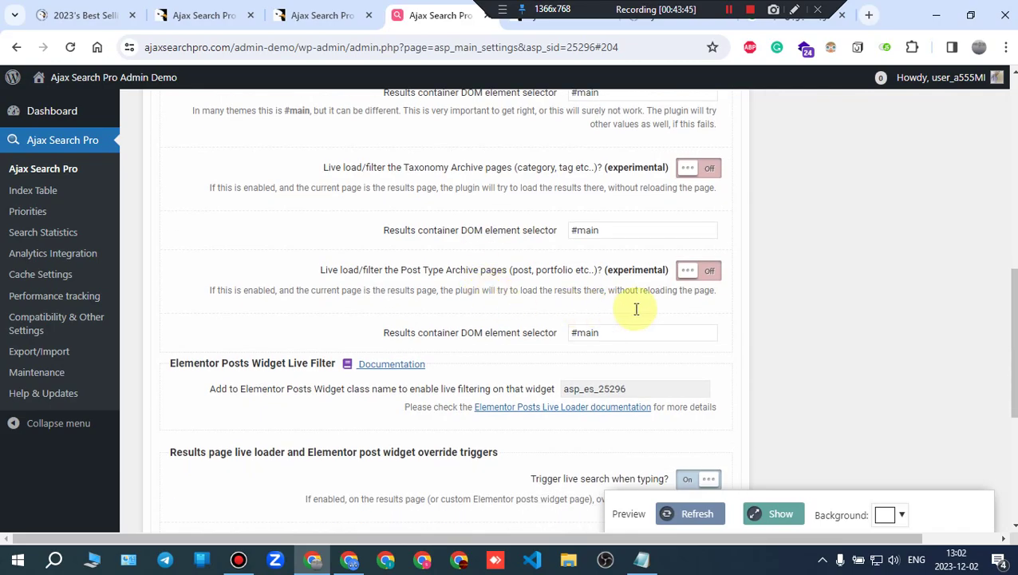
{"action": "scroll", "coordinate": [559, 343], "scroll_direction": "down", "scroll_amount": 4}
{"action": "scroll", "coordinate": [448, 375], "scroll_direction": "up", "scroll_amount": 8}
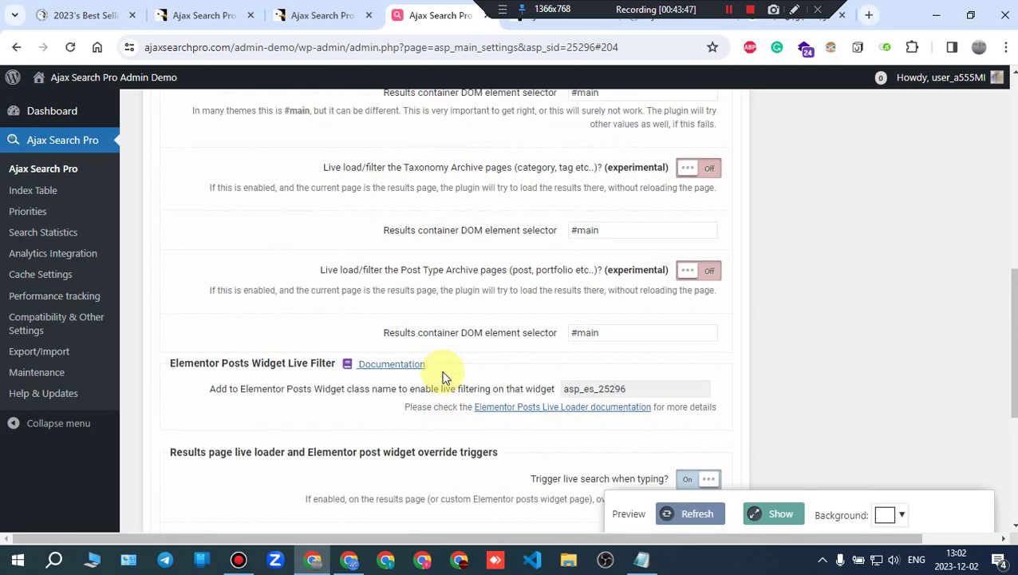
{"action": "scroll", "coordinate": [235, 240], "scroll_direction": "up", "scroll_amount": 1}
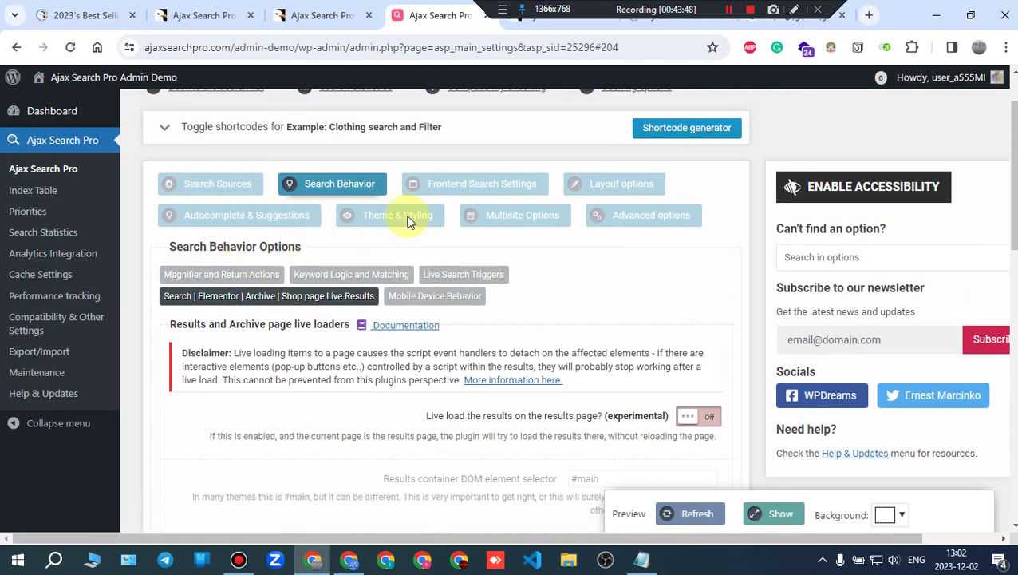
Step: Open the Frontend Search Settings and look over the General and Generic filters options
{"action": "left_click", "coordinate": [491, 185]}
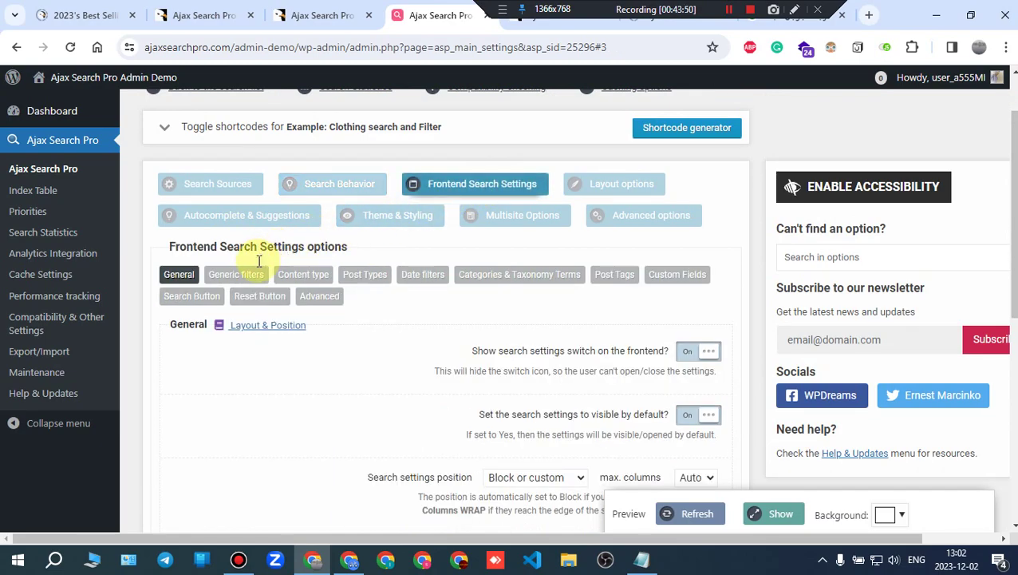
{"action": "scroll", "coordinate": [334, 366], "scroll_direction": "down", "scroll_amount": 4}
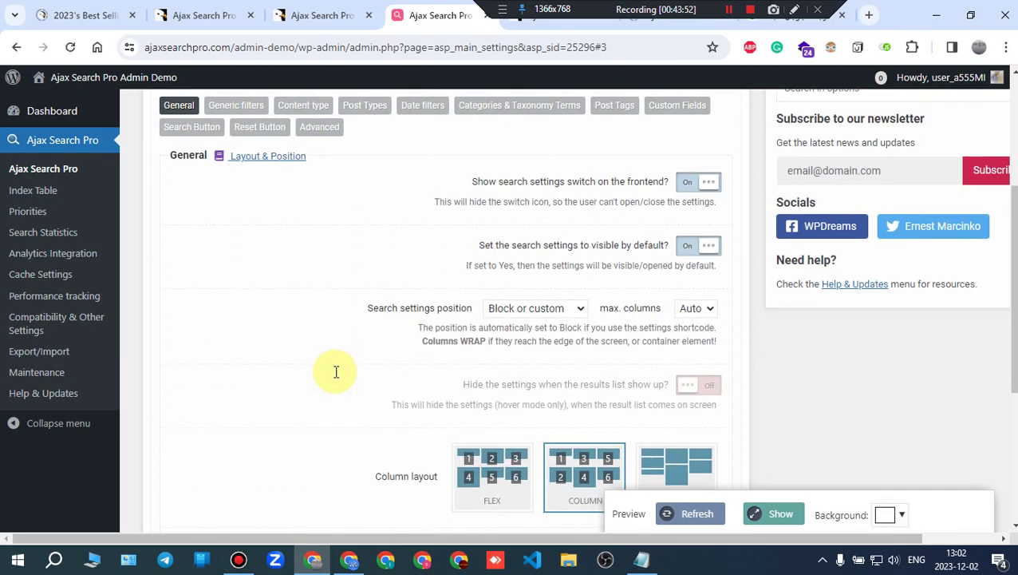
{"action": "scroll", "coordinate": [336, 372], "scroll_direction": "up", "scroll_amount": 2}
{"action": "scroll", "coordinate": [335, 375], "scroll_direction": "up", "scroll_amount": 3}
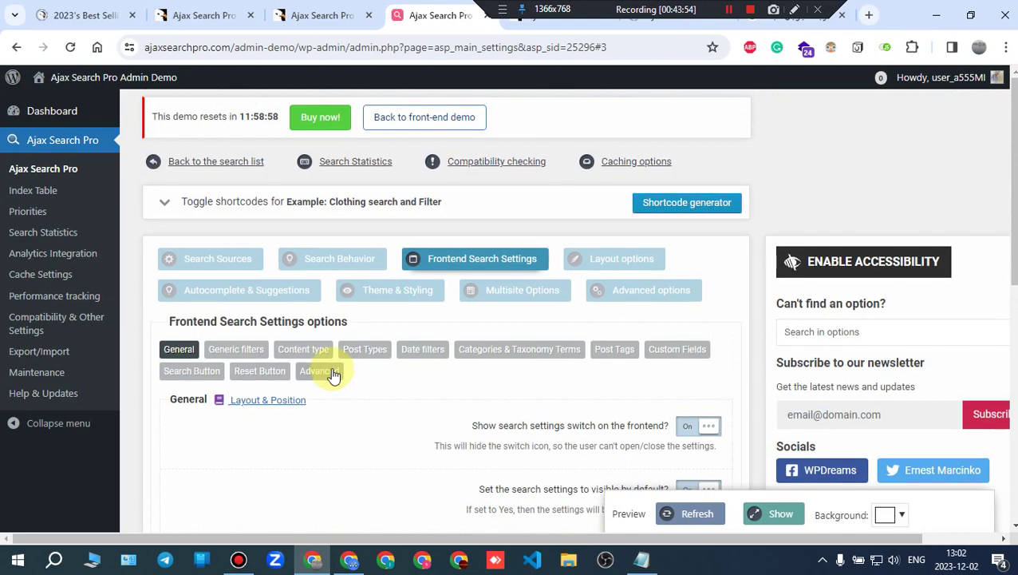
{"action": "left_click", "coordinate": [236, 344]}
{"action": "scroll", "coordinate": [303, 412], "scroll_direction": "down", "scroll_amount": 4}
{"action": "scroll", "coordinate": [303, 411], "scroll_direction": "up", "scroll_amount": 3}
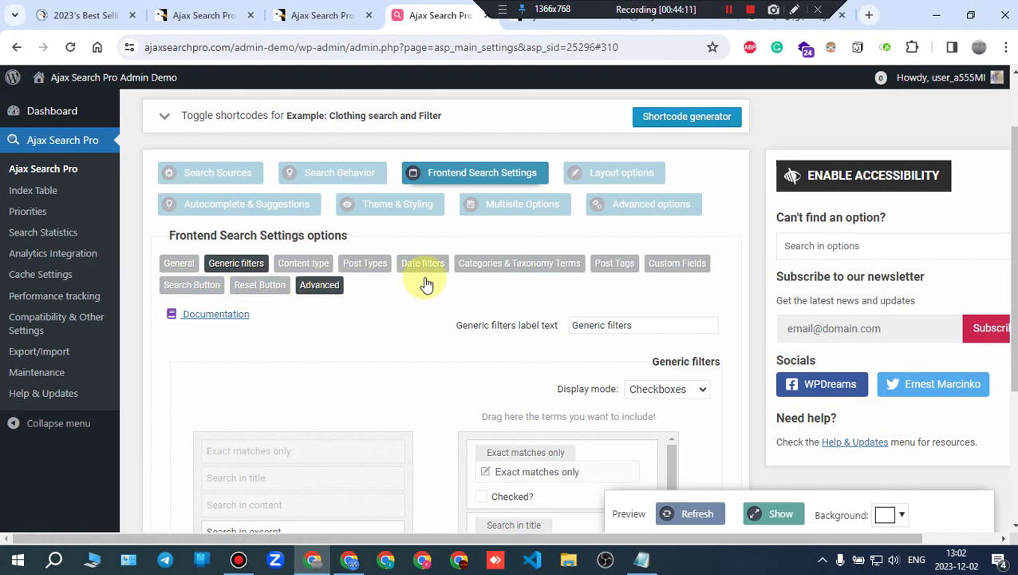
Step: Open the Layout options and look through the Search box layout settings
{"action": "left_click", "coordinate": [609, 180]}
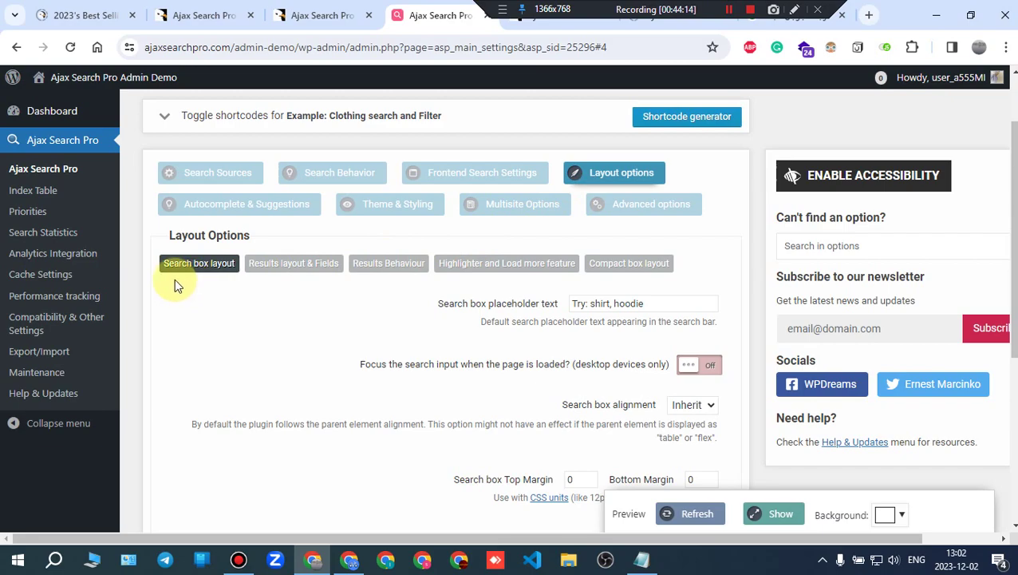
{"action": "scroll", "coordinate": [204, 319], "scroll_direction": "down", "scroll_amount": 4}
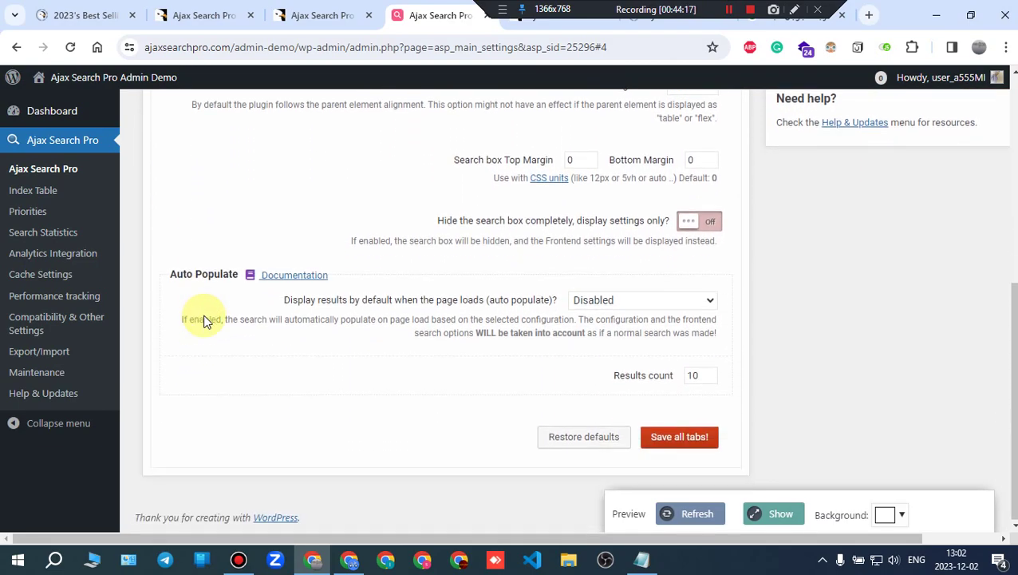
{"action": "scroll", "coordinate": [204, 319], "scroll_direction": "up", "scroll_amount": 4}
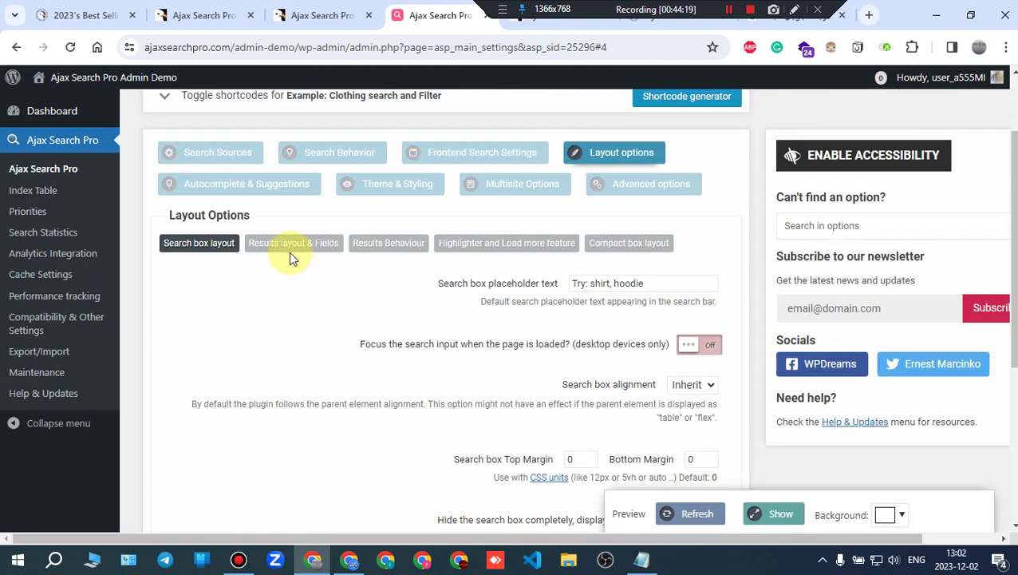
Step: Look through the Results layout & Fields options, and open the Results Behaviour settings
{"action": "left_click", "coordinate": [289, 251]}
{"action": "scroll", "coordinate": [312, 296], "scroll_direction": "down", "scroll_amount": 4}
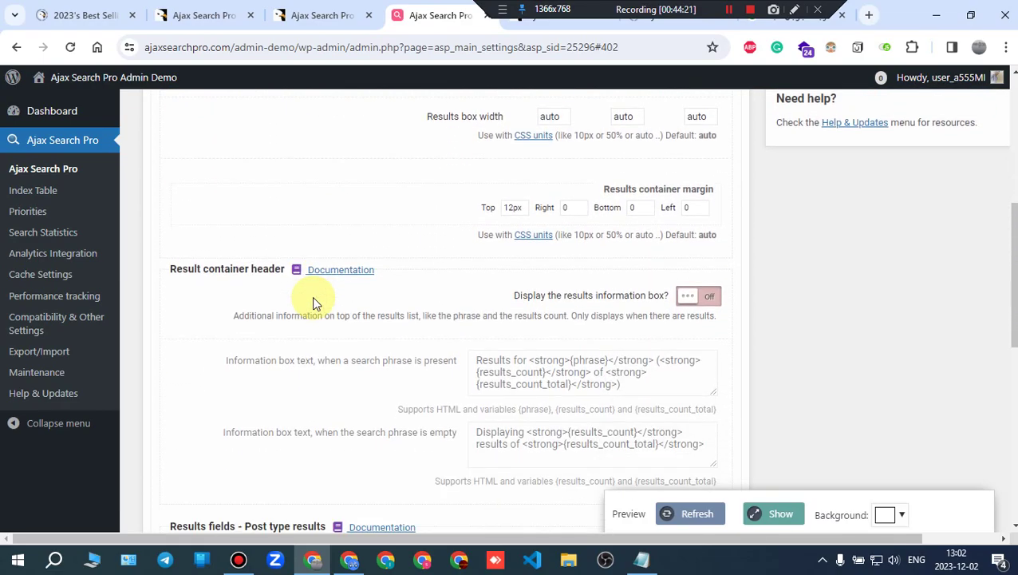
{"action": "scroll", "coordinate": [312, 299], "scroll_direction": "down", "scroll_amount": 4}
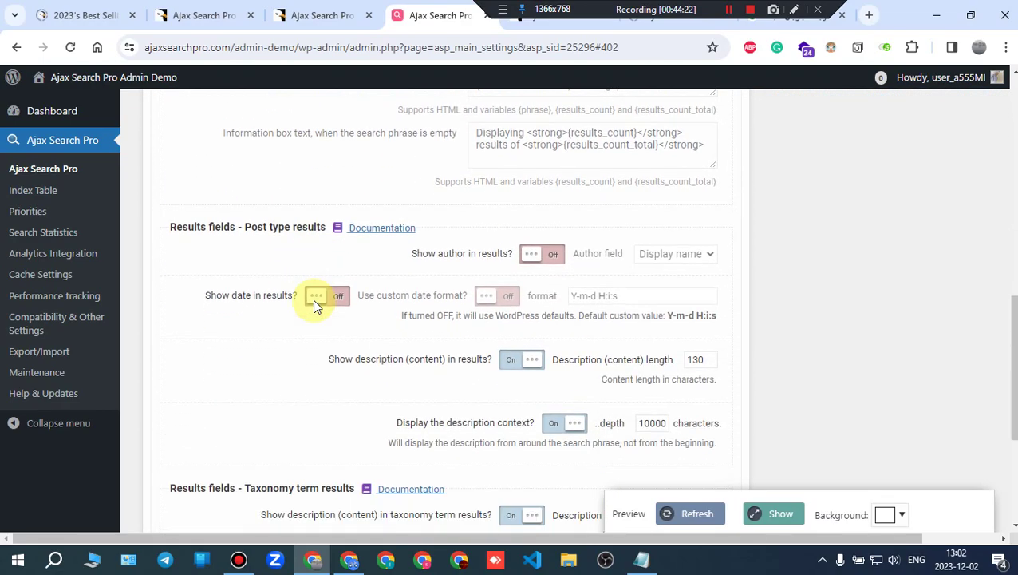
{"action": "scroll", "coordinate": [314, 305], "scroll_direction": "down", "scroll_amount": 4}
{"action": "scroll", "coordinate": [315, 306], "scroll_direction": "up", "scroll_amount": 10}
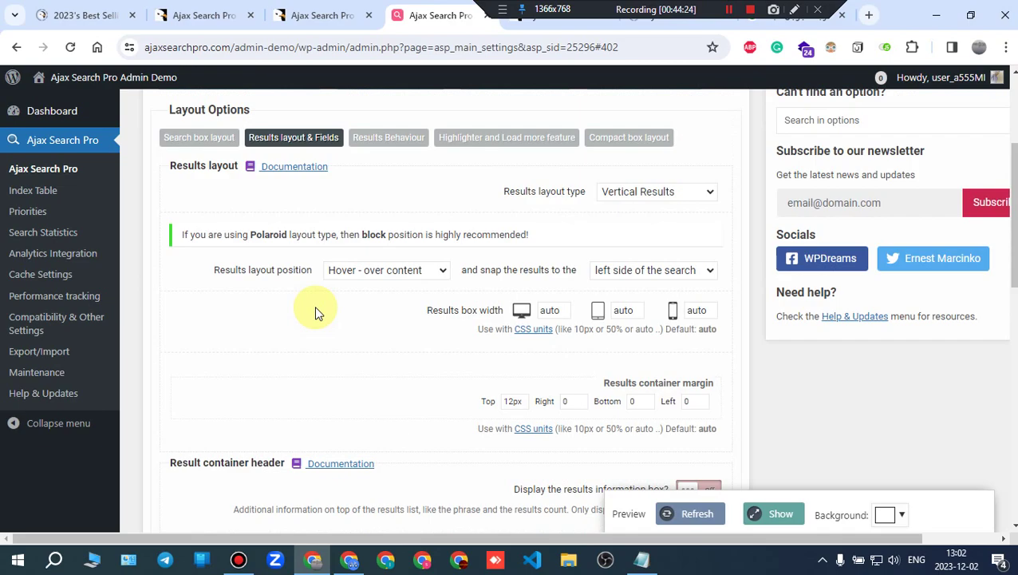
{"action": "scroll", "coordinate": [315, 306], "scroll_direction": "up", "scroll_amount": 1}
{"action": "left_click", "coordinate": [389, 213]}
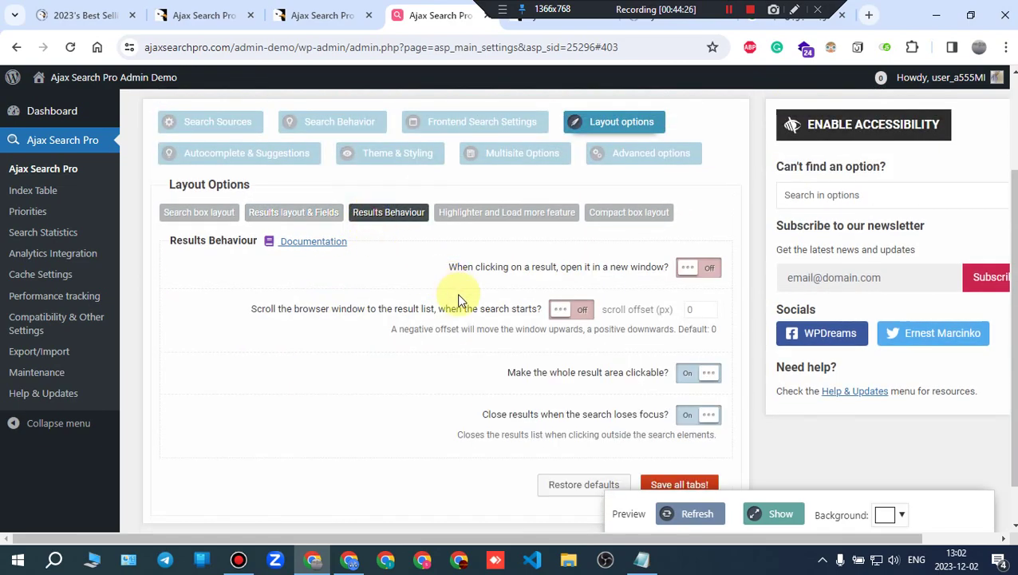
Step: Finish reviewing the Results Behaviour settings, and open the Highlighter and Load more feature options to examine the keyword highlighter settings
{"action": "scroll", "coordinate": [459, 300], "scroll_direction": "down", "scroll_amount": 1}
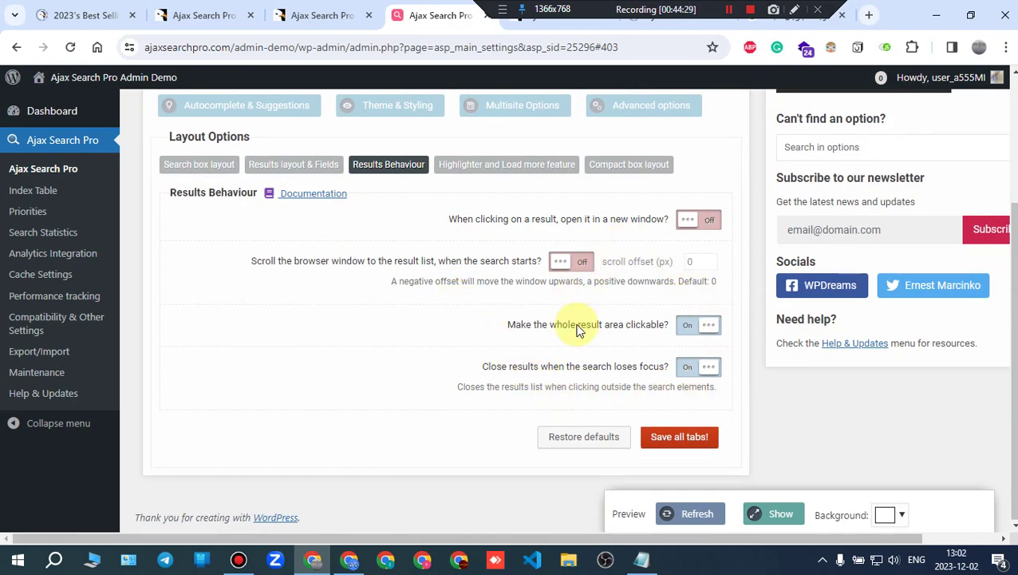
{"action": "left_click", "coordinate": [481, 168]}
{"action": "scroll", "coordinate": [496, 264], "scroll_direction": "down", "scroll_amount": 6}
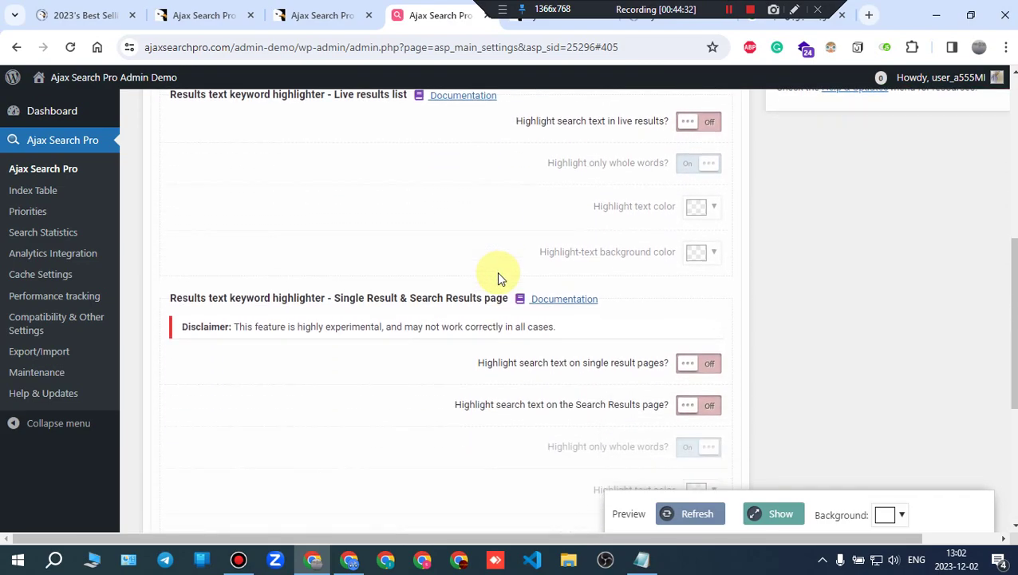
{"action": "scroll", "coordinate": [496, 301], "scroll_direction": "up", "scroll_amount": 3}
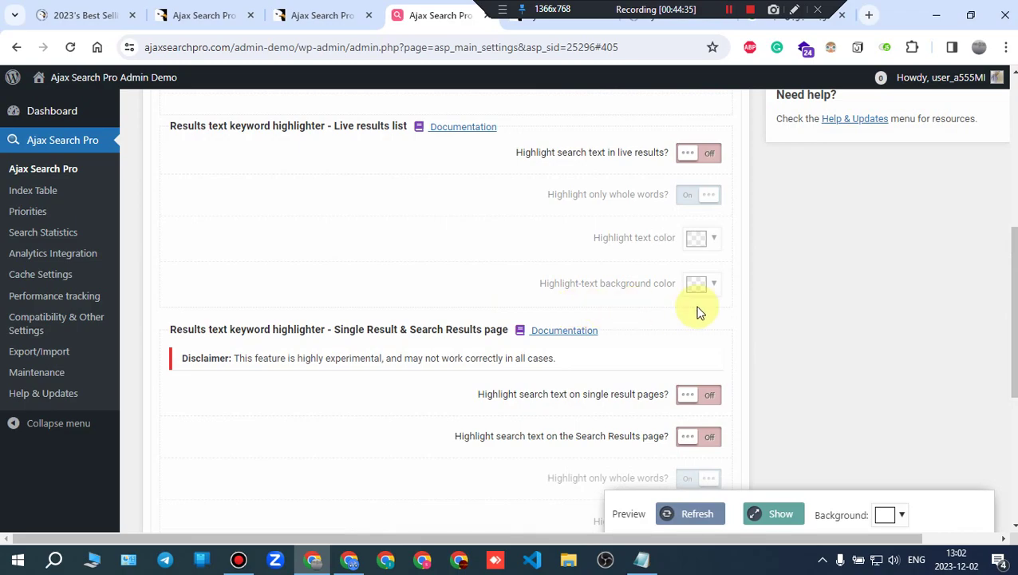
{"action": "left_click_drag", "start_coordinate": [195, 330], "coordinate": [483, 330]}
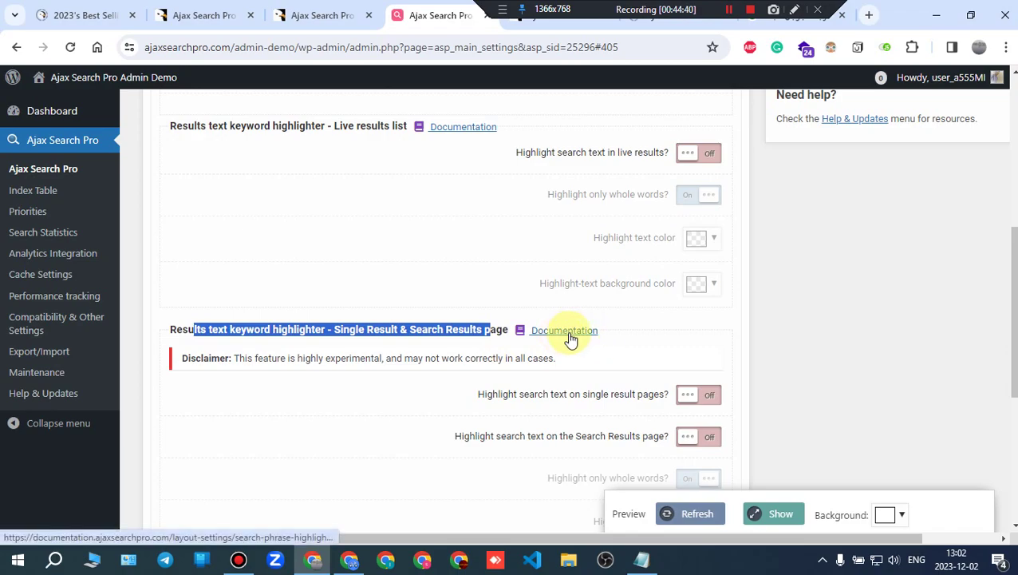
Step: Turn on the 'More results..' text at the bottom of the search box to see its options, and turn it off again
{"action": "scroll", "coordinate": [568, 336], "scroll_direction": "up", "scroll_amount": 5}
{"action": "scroll", "coordinate": [562, 347], "scroll_direction": "down", "scroll_amount": 1}
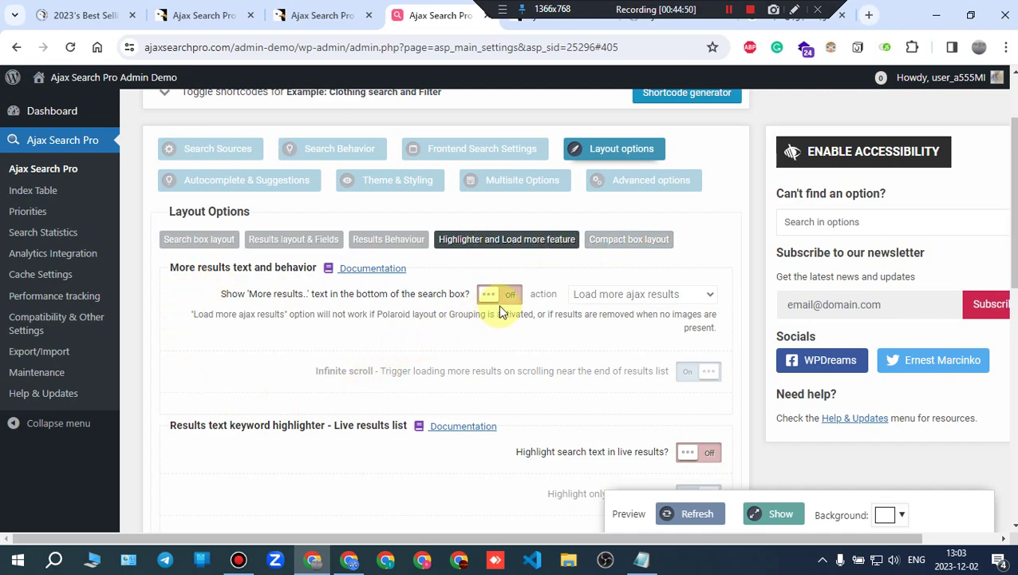
{"action": "scroll", "coordinate": [503, 312], "scroll_direction": "down", "scroll_amount": 2}
{"action": "scroll", "coordinate": [501, 316], "scroll_direction": "up", "scroll_amount": 2}
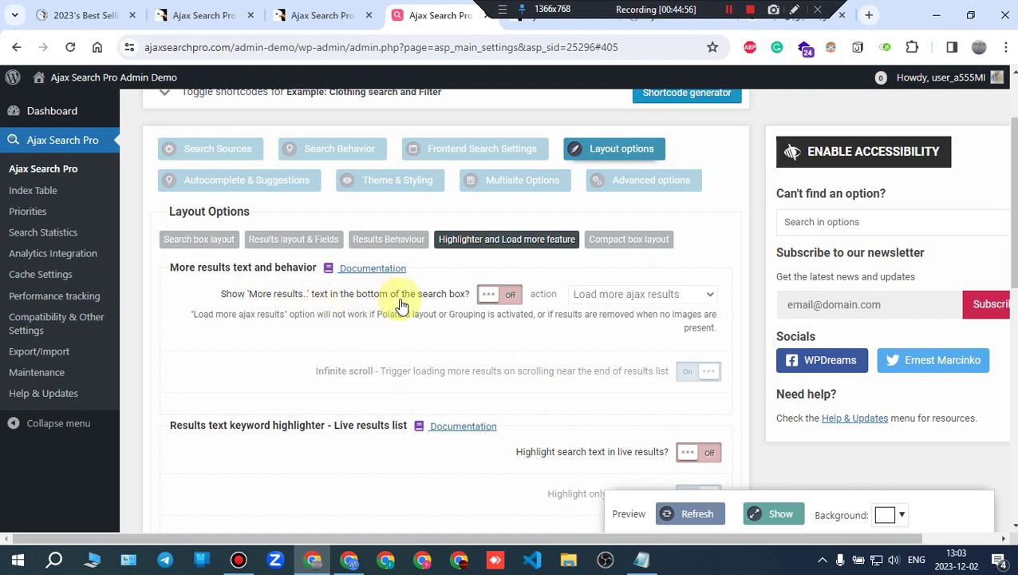
{"action": "left_click", "coordinate": [502, 296]}
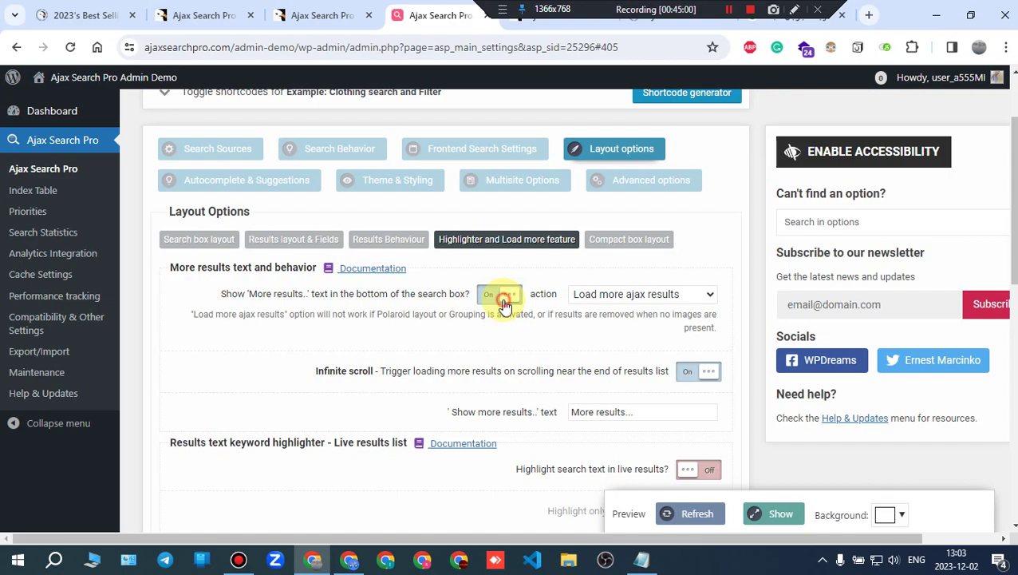
{"action": "left_click", "coordinate": [494, 303]}
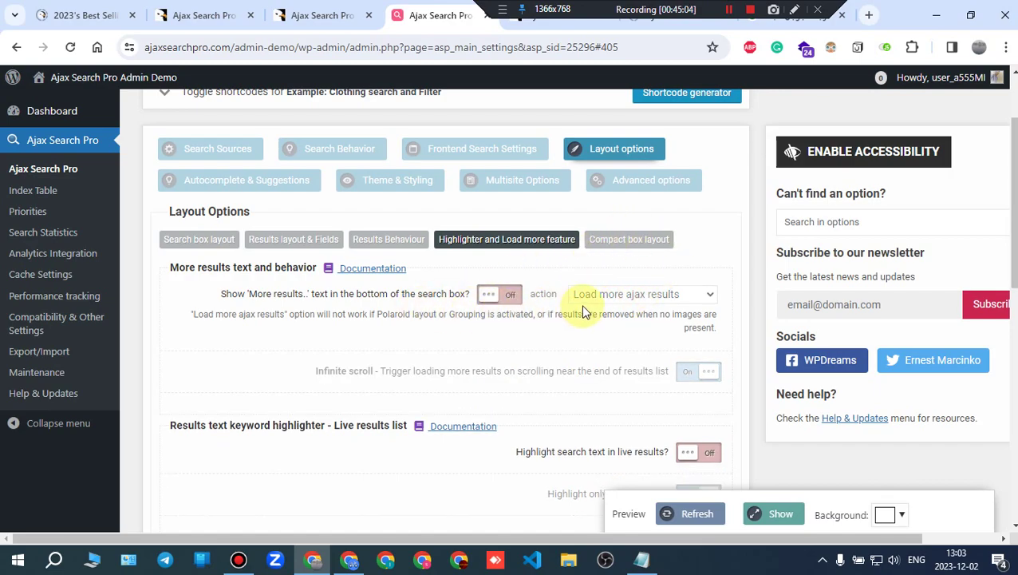
Step: Open the Compact box layout settings and look through the compact mode, width, overlay and position options
{"action": "left_click", "coordinate": [607, 249]}
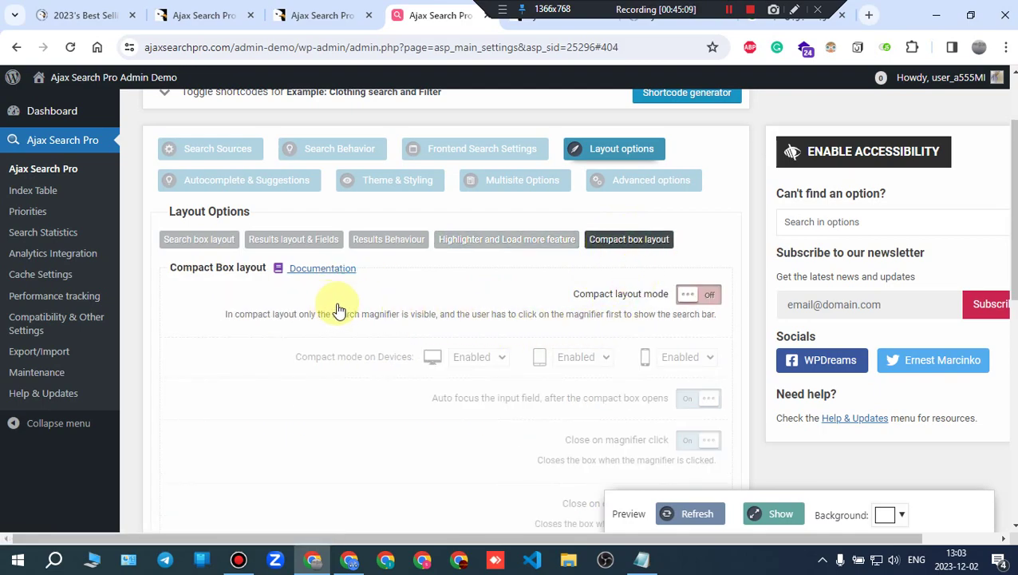
{"action": "scroll", "coordinate": [639, 319], "scroll_direction": "down", "scroll_amount": 1}
{"action": "scroll", "coordinate": [640, 319], "scroll_direction": "down", "scroll_amount": 9}
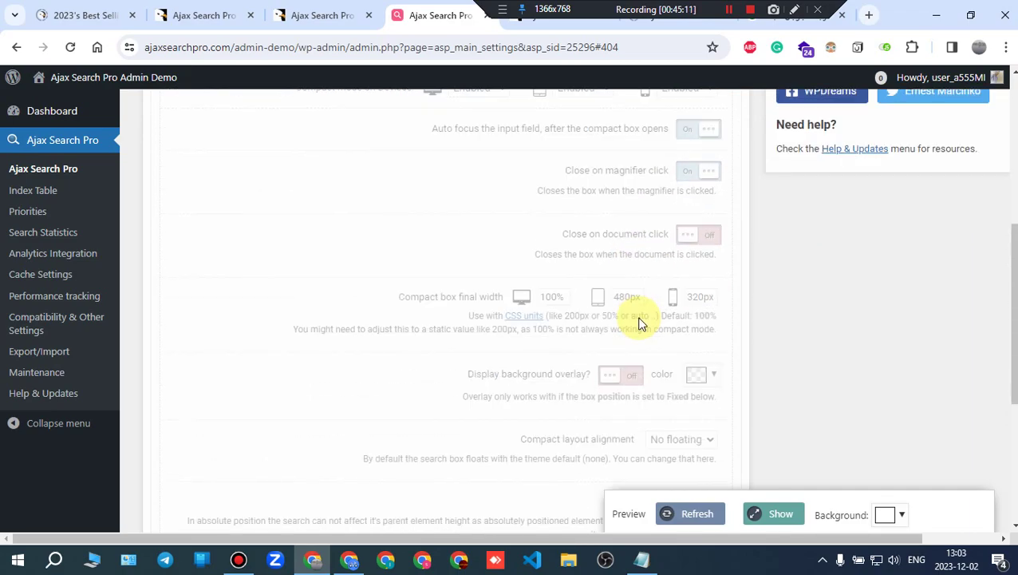
{"action": "scroll", "coordinate": [638, 327], "scroll_direction": "up", "scroll_amount": 10}
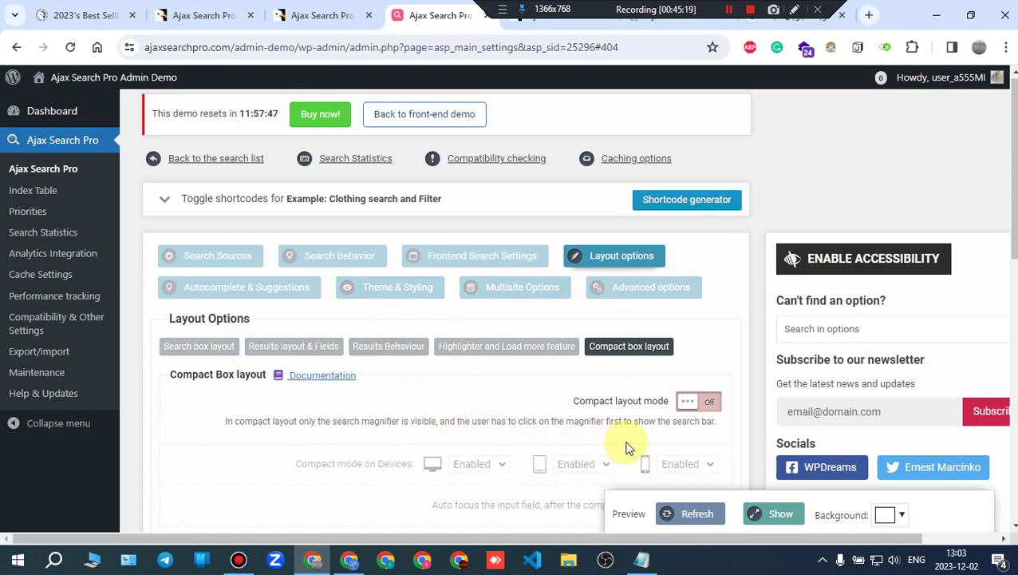
{"action": "scroll", "coordinate": [651, 445], "scroll_direction": "down", "scroll_amount": 1}
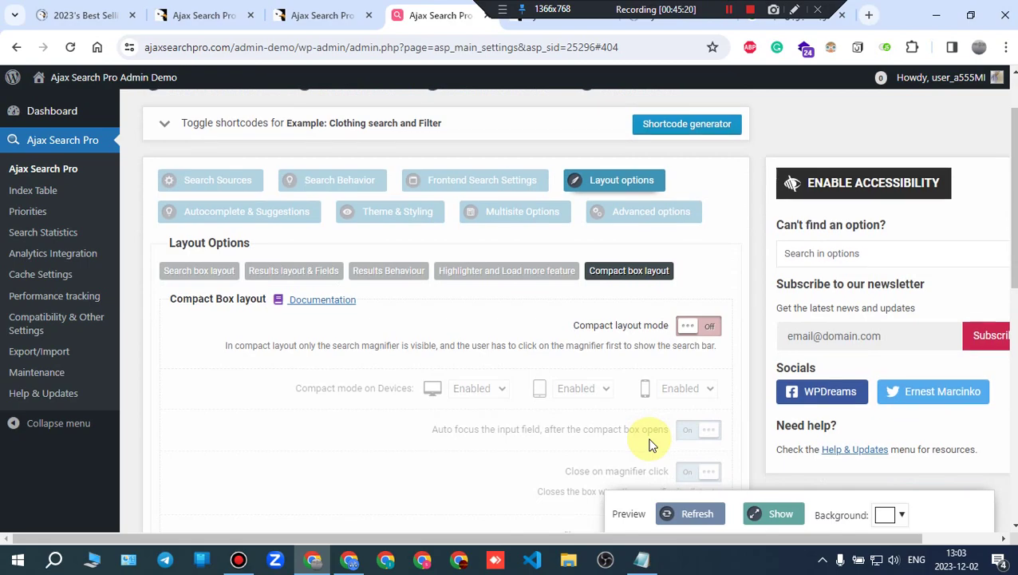
{"action": "scroll", "coordinate": [651, 445], "scroll_direction": "down", "scroll_amount": 1}
Step: Look over the accessibility, option search, newsletter, socials and help sections beside the Compact box layout settings
{"action": "scroll", "coordinate": [651, 444], "scroll_direction": "up", "scroll_amount": 1}
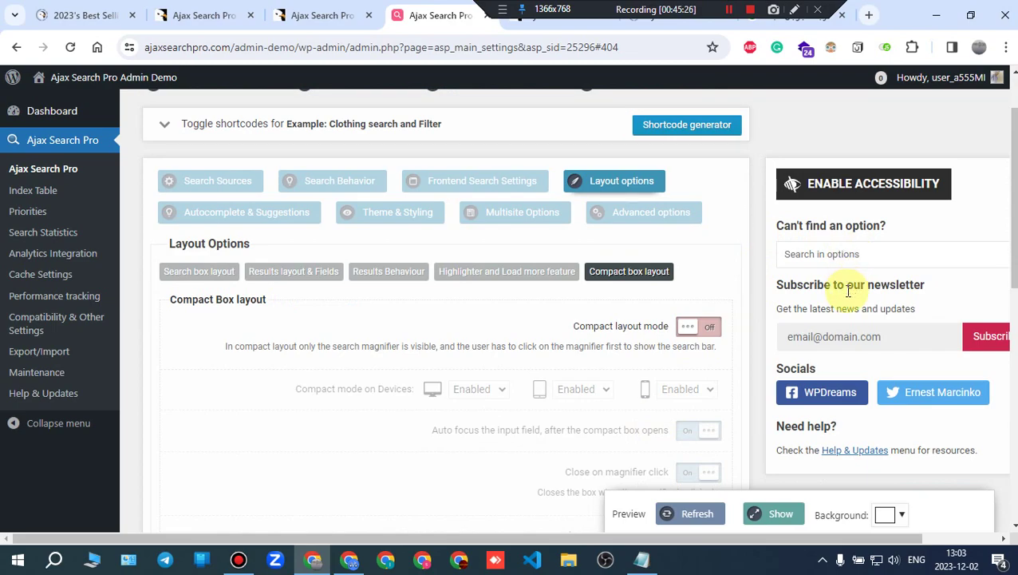
{"action": "scroll", "coordinate": [834, 408], "scroll_direction": "down", "scroll_amount": 1}
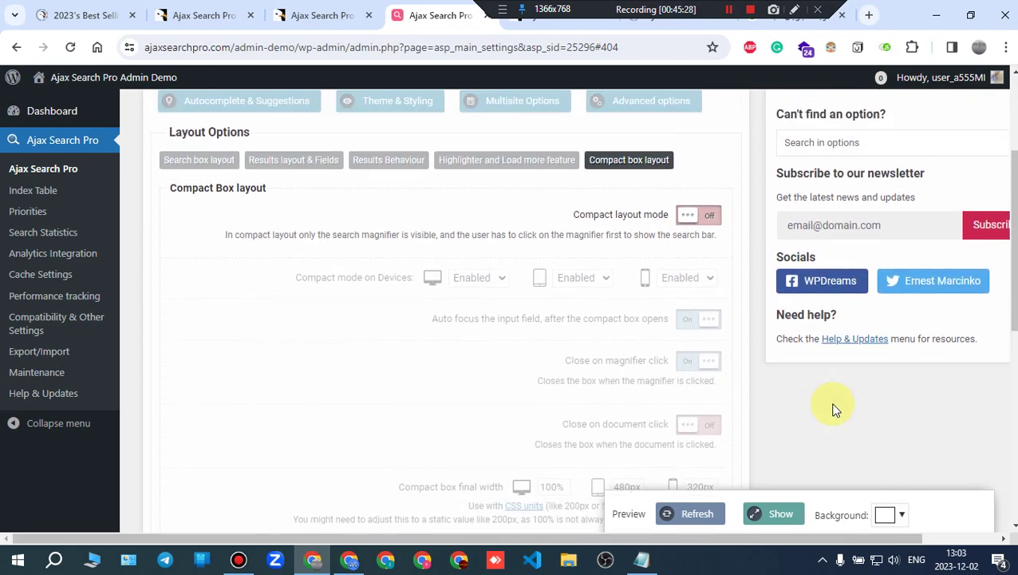
{"action": "scroll", "coordinate": [886, 351], "scroll_direction": "up", "scroll_amount": 1}
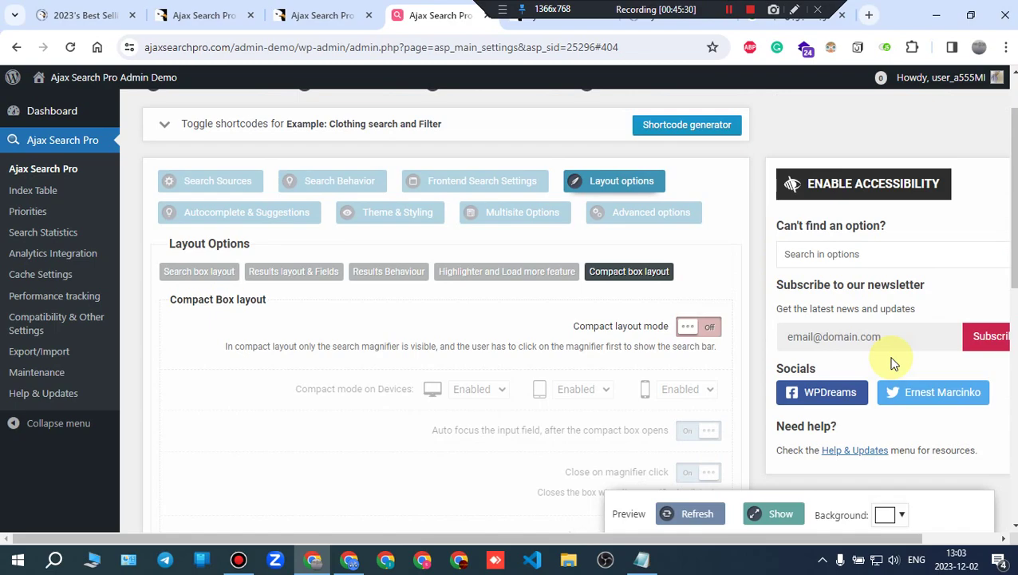
{"action": "scroll", "coordinate": [930, 299], "scroll_direction": "down", "scroll_amount": 1}
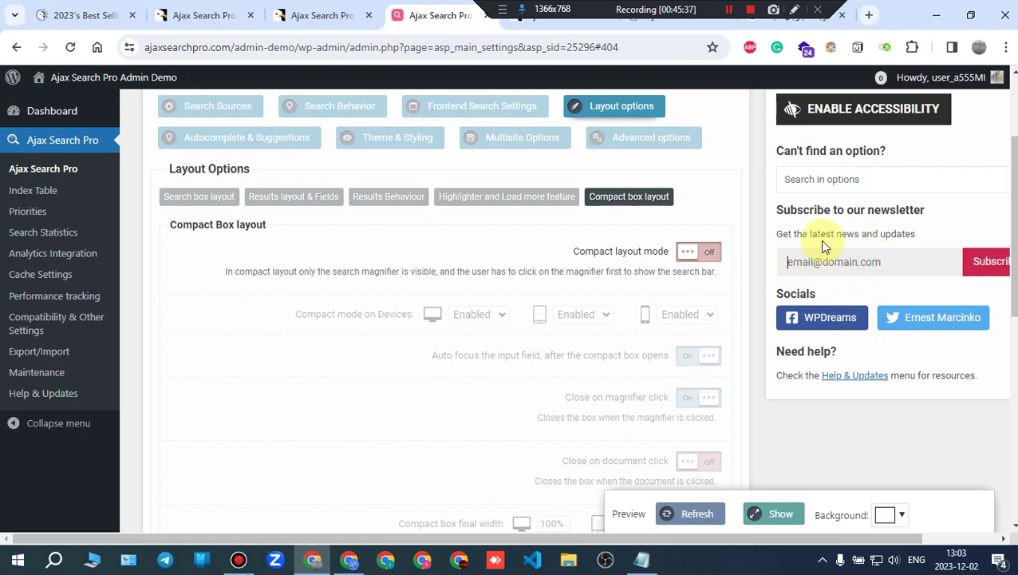
{"action": "left_click_drag", "start_coordinate": [817, 234], "coordinate": [873, 234]}
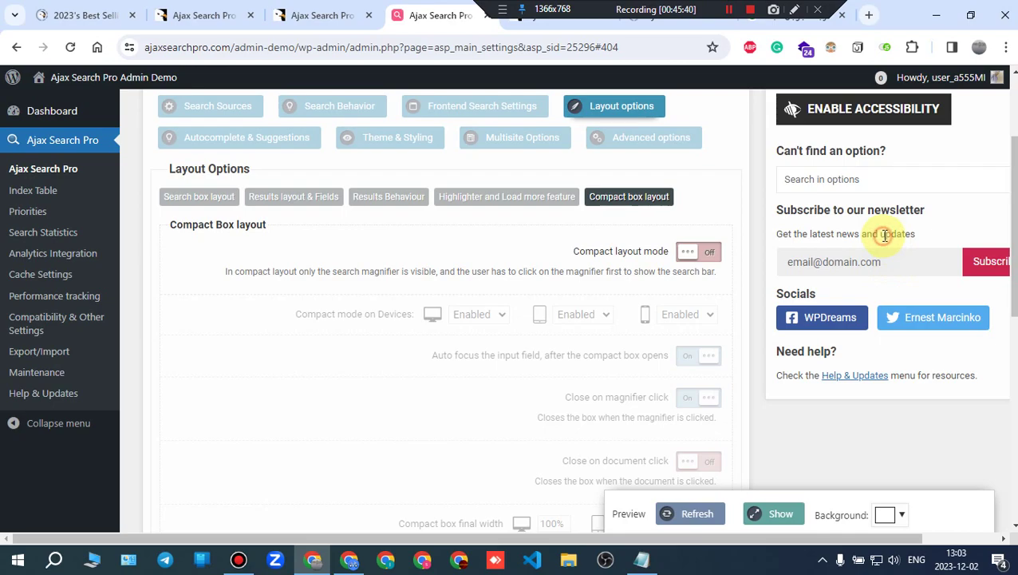
{"action": "double_click", "coordinate": [890, 233]}
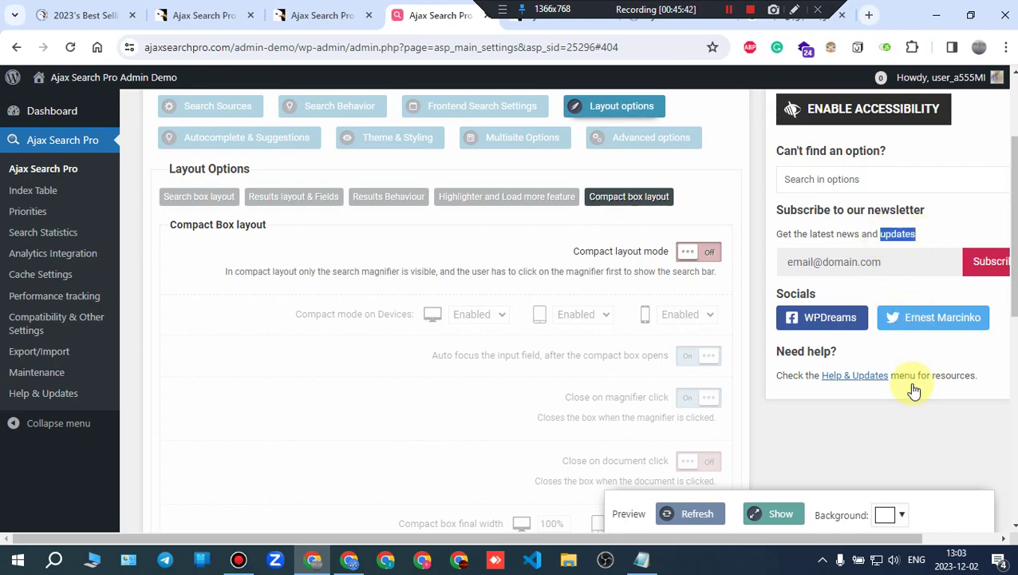
{"action": "left_click", "coordinate": [911, 412]}
{"action": "scroll", "coordinate": [910, 415], "scroll_direction": "up", "scroll_amount": 1}
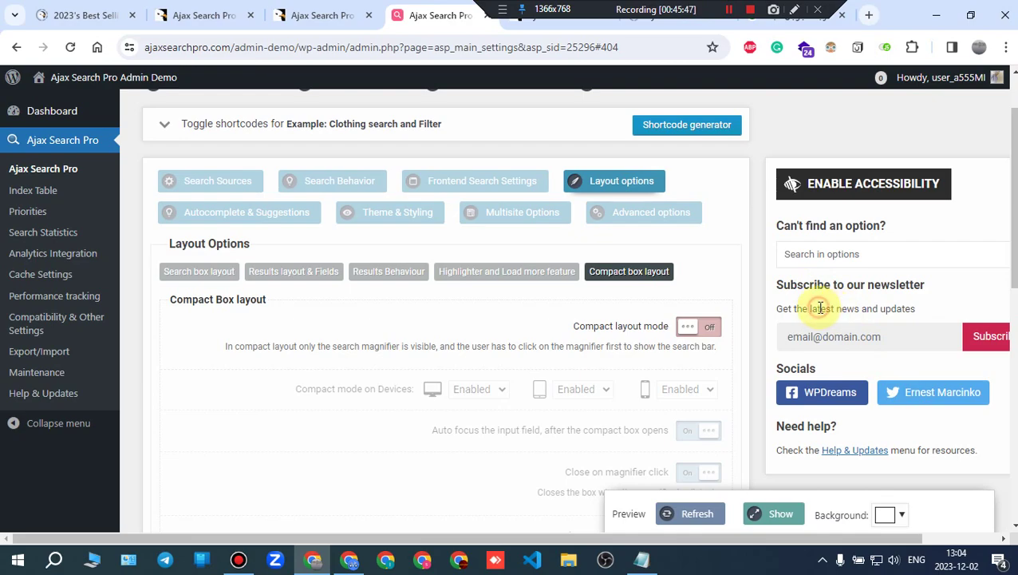
{"action": "left_click_drag", "start_coordinate": [818, 308], "coordinate": [854, 309]}
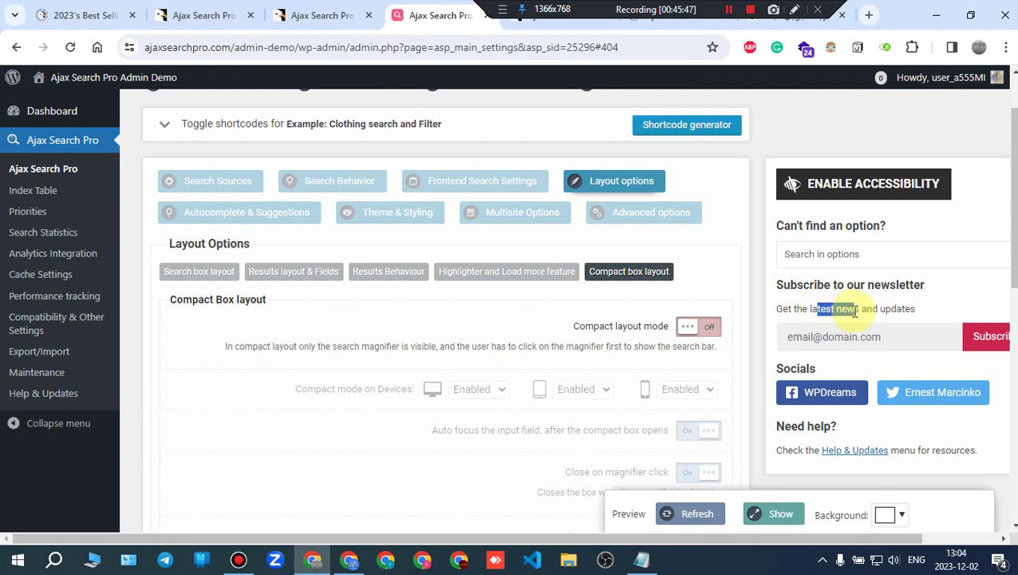
Step: Enable accessibility mode and examine how the Compact box layout settings and the help sections look in it
{"action": "left_click", "coordinate": [800, 191]}
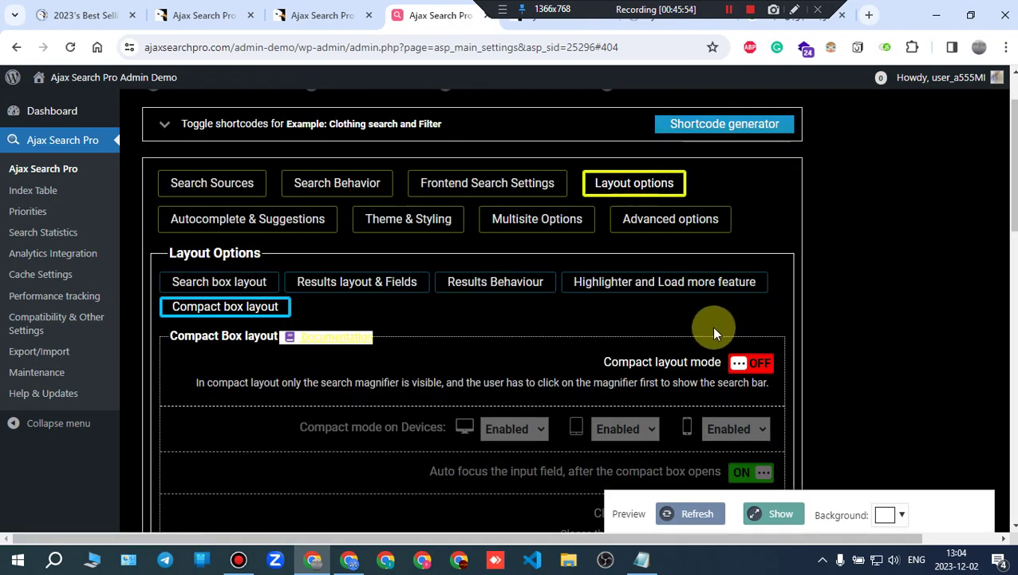
{"action": "scroll", "coordinate": [834, 345], "scroll_direction": "down", "scroll_amount": 9}
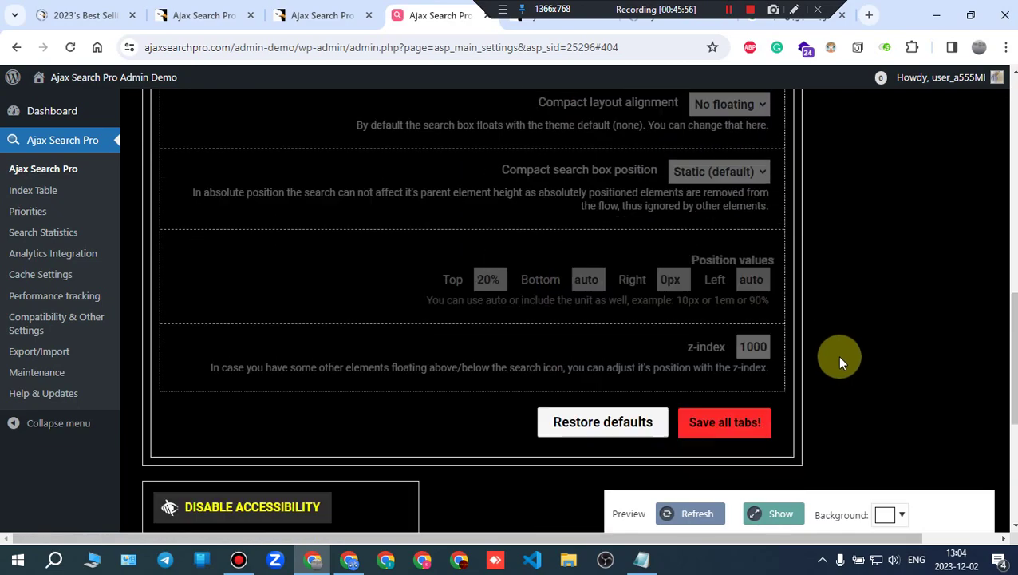
{"action": "scroll", "coordinate": [837, 355], "scroll_direction": "down", "scroll_amount": 5}
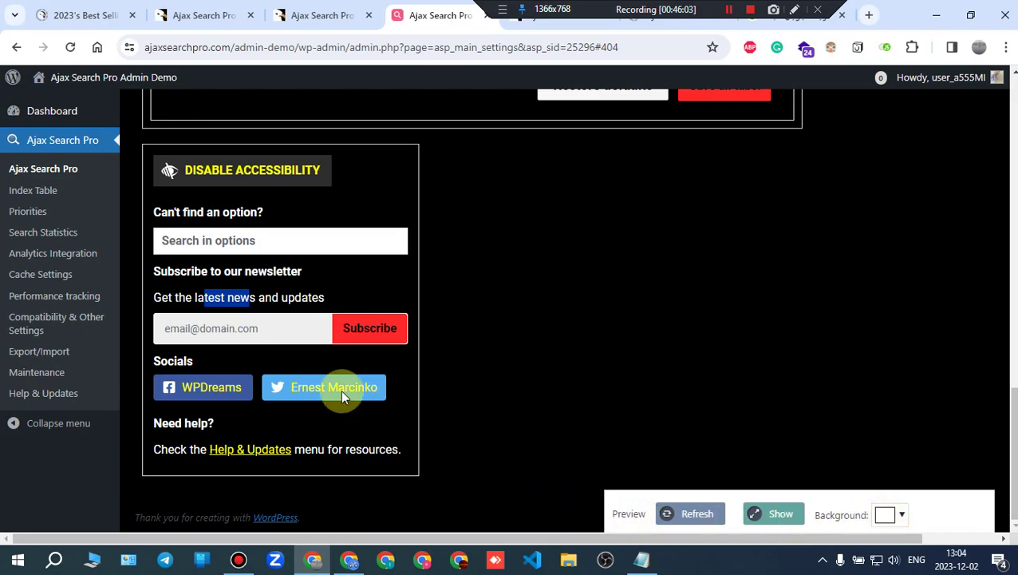
{"action": "scroll", "coordinate": [682, 342], "scroll_direction": "up", "scroll_amount": 10}
{"action": "scroll", "coordinate": [723, 341], "scroll_direction": "down", "scroll_amount": 4}
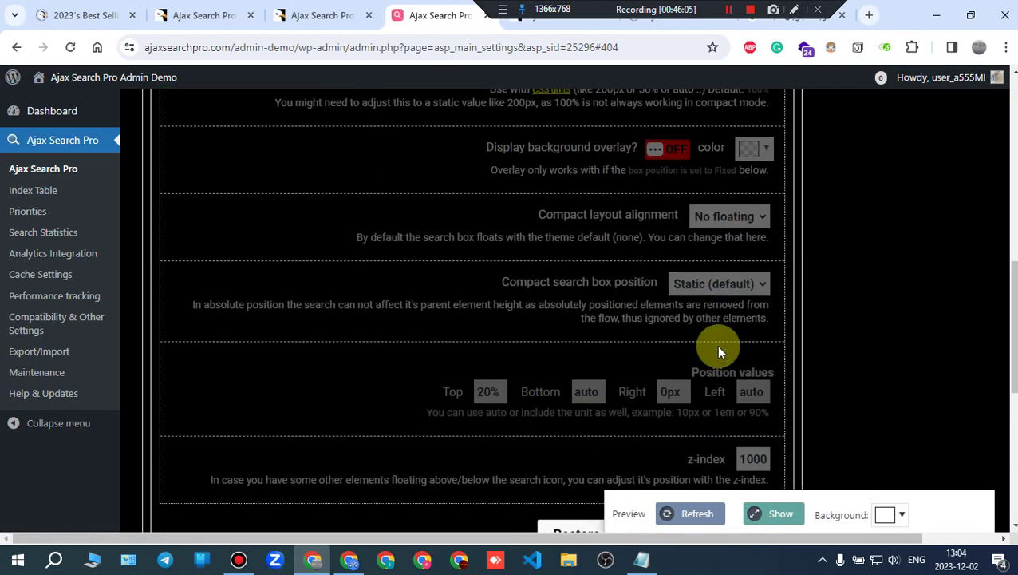
{"action": "scroll", "coordinate": [702, 360], "scroll_direction": "down", "scroll_amount": 5}
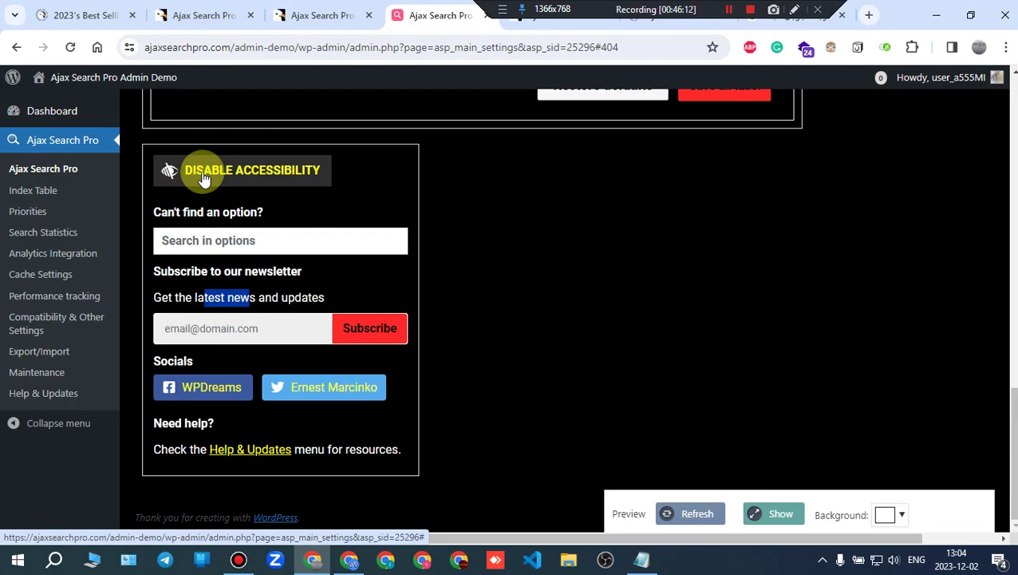
Step: Open the Index Table page and look through its General options, including the post types and taxonomies to index
{"action": "left_click", "coordinate": [55, 192]}
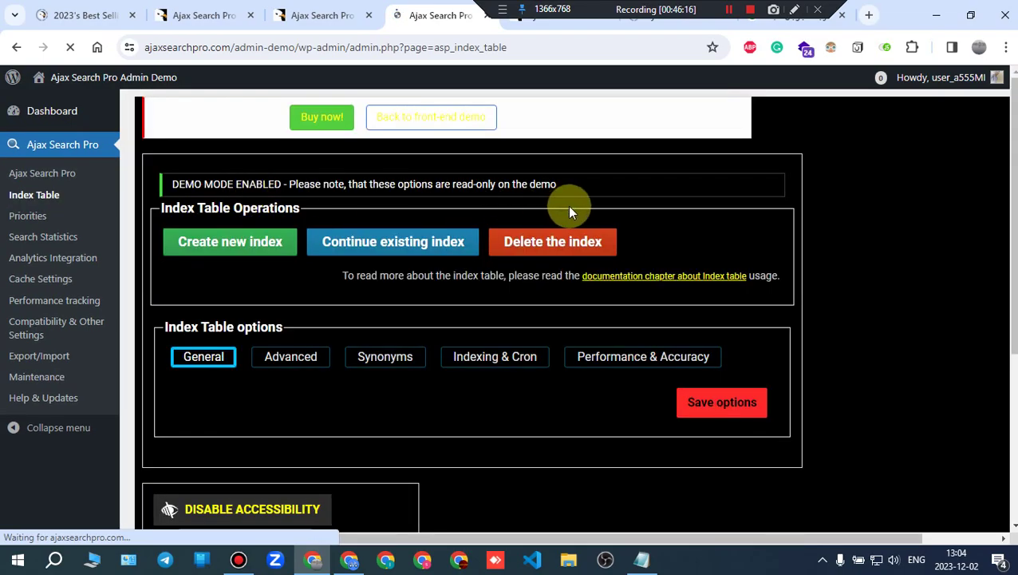
{"action": "scroll", "coordinate": [144, 277], "scroll_direction": "down", "scroll_amount": 5}
{"action": "scroll", "coordinate": [302, 375], "scroll_direction": "down", "scroll_amount": 3}
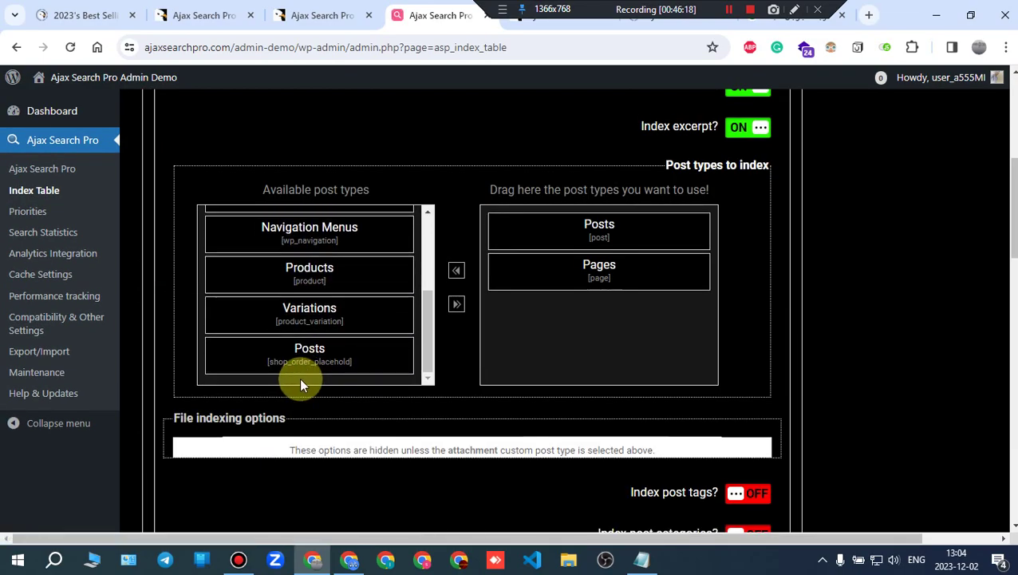
{"action": "scroll", "coordinate": [415, 479], "scroll_direction": "down", "scroll_amount": 7}
{"action": "scroll", "coordinate": [316, 422], "scroll_direction": "down", "scroll_amount": 10}
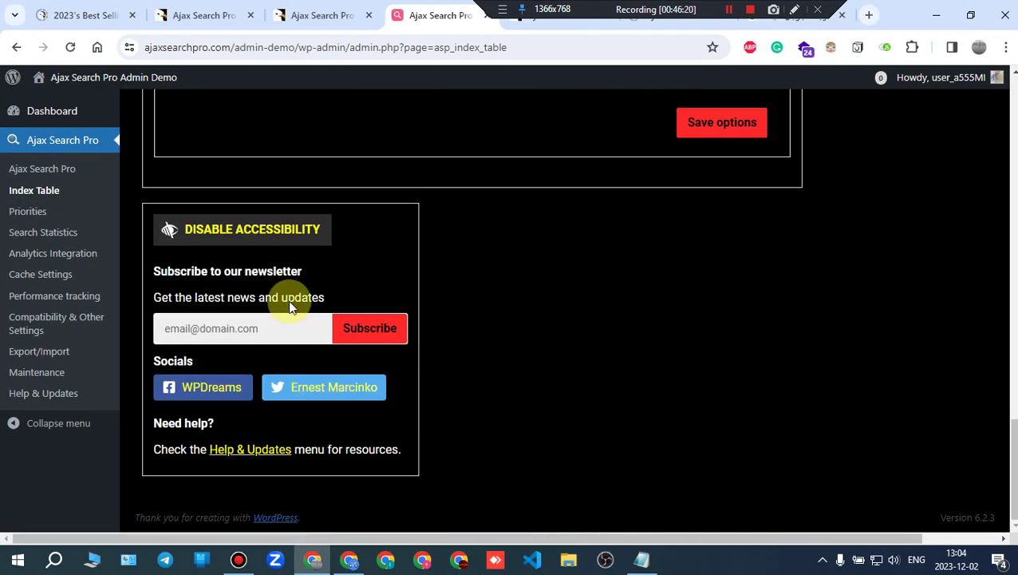
Step: Disable accessibility mode and return to the Index Table Operations section
{"action": "left_click", "coordinate": [237, 230]}
{"action": "scroll", "coordinate": [519, 319], "scroll_direction": "up", "scroll_amount": 20}
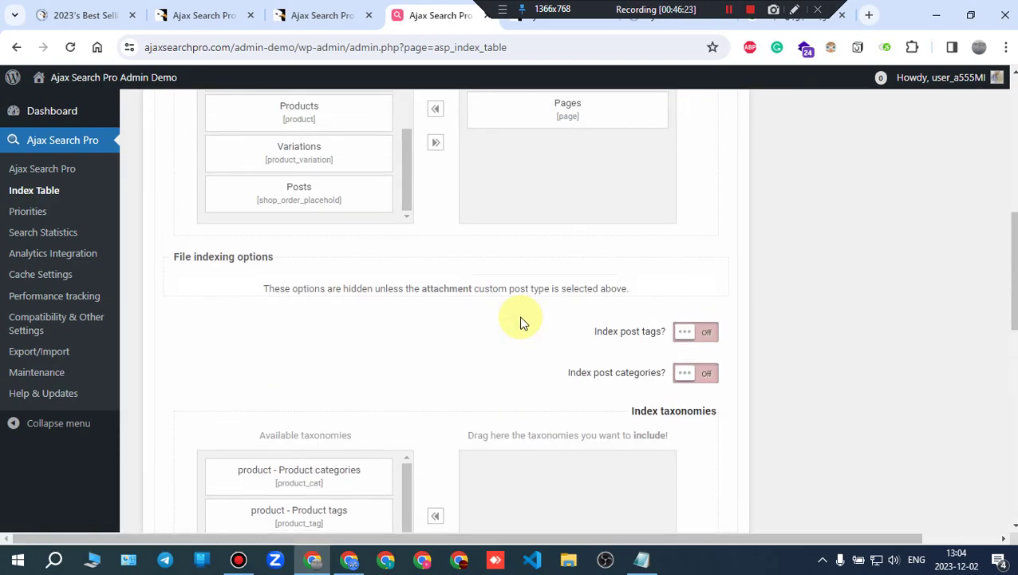
{"action": "scroll", "coordinate": [517, 327], "scroll_direction": "up", "scroll_amount": 1}
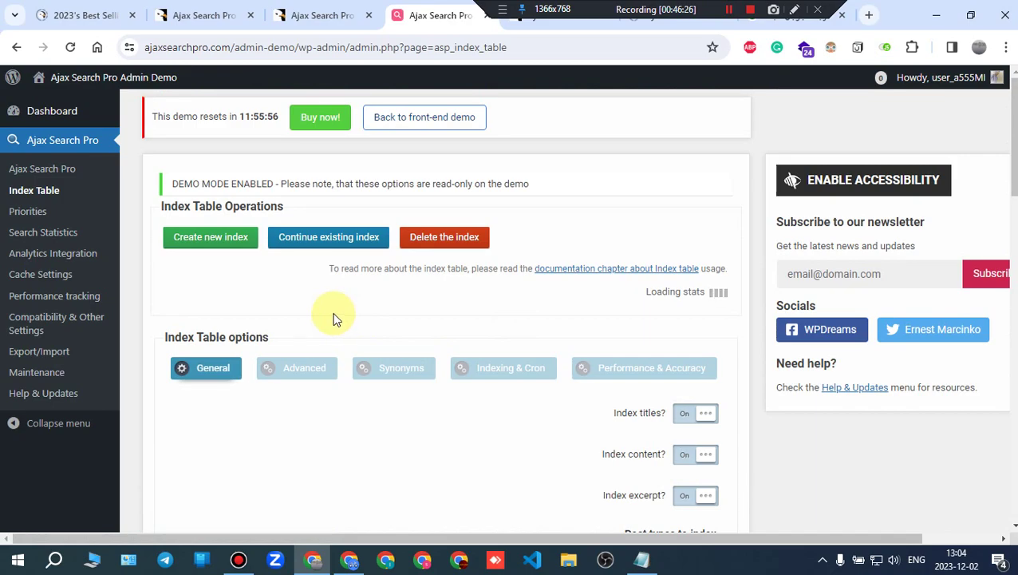
Step: Read the demo mode note above the Index Table Operations, and check the Try Ajax Search Pro page before returning to the admin demo
{"action": "left_click_drag", "start_coordinate": [200, 178], "coordinate": [538, 184]}
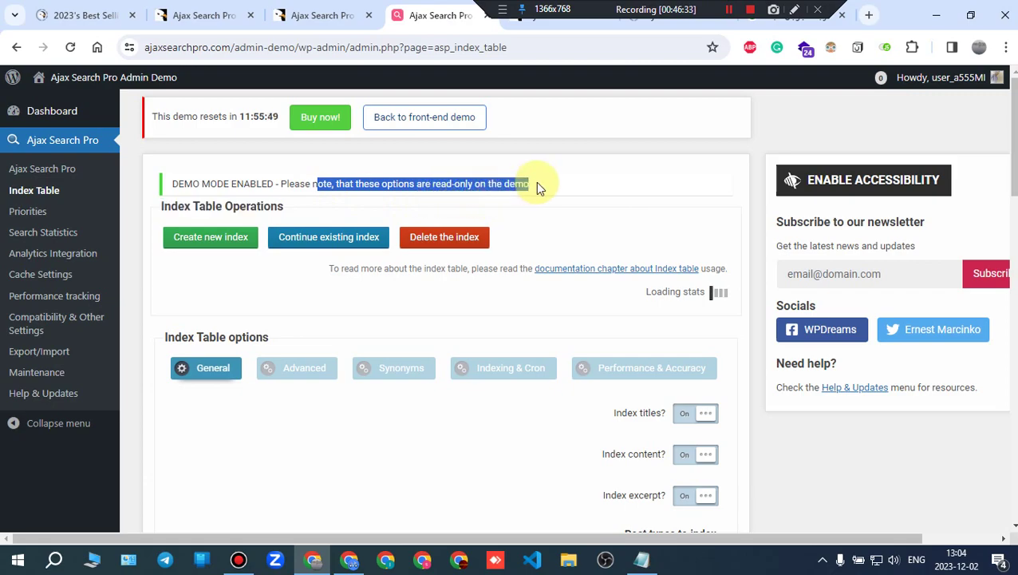
{"action": "left_click", "coordinate": [351, 182]}
{"action": "left_click_drag", "start_coordinate": [331, 184], "coordinate": [523, 184]}
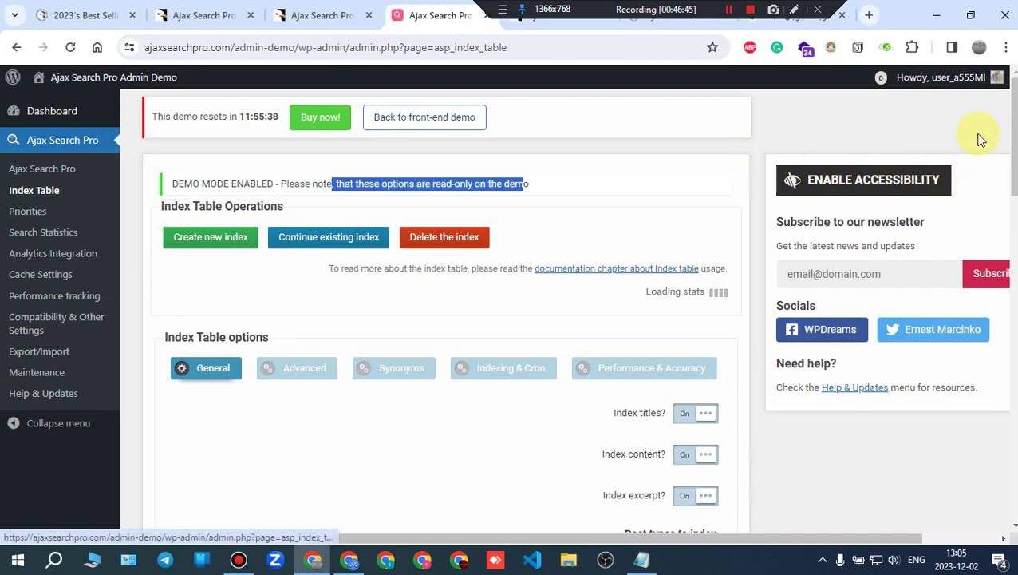
{"action": "mouse_move", "coordinate": [980, 77]}
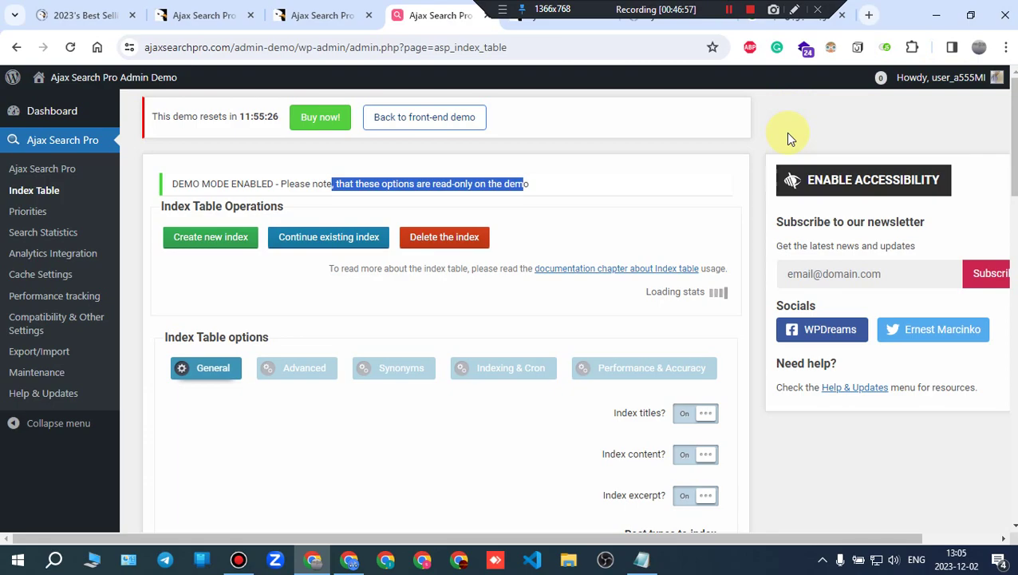
{"action": "left_click", "coordinate": [319, 15]}
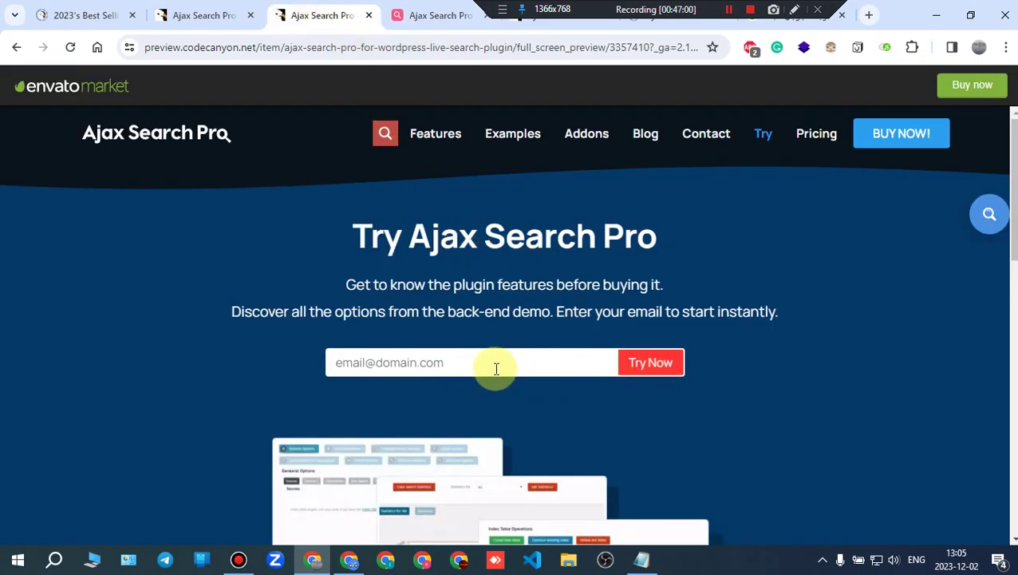
{"action": "left_click", "coordinate": [436, 19]}
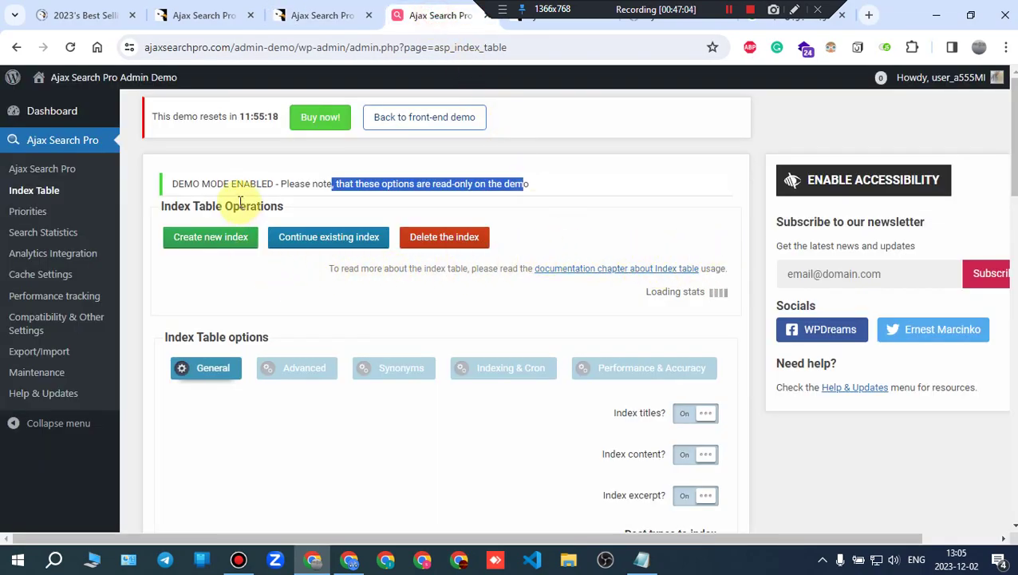
Step: Review the Index Table Operations section and look through all the General options under Index Table options
{"action": "left_click_drag", "start_coordinate": [184, 206], "coordinate": [295, 212]}
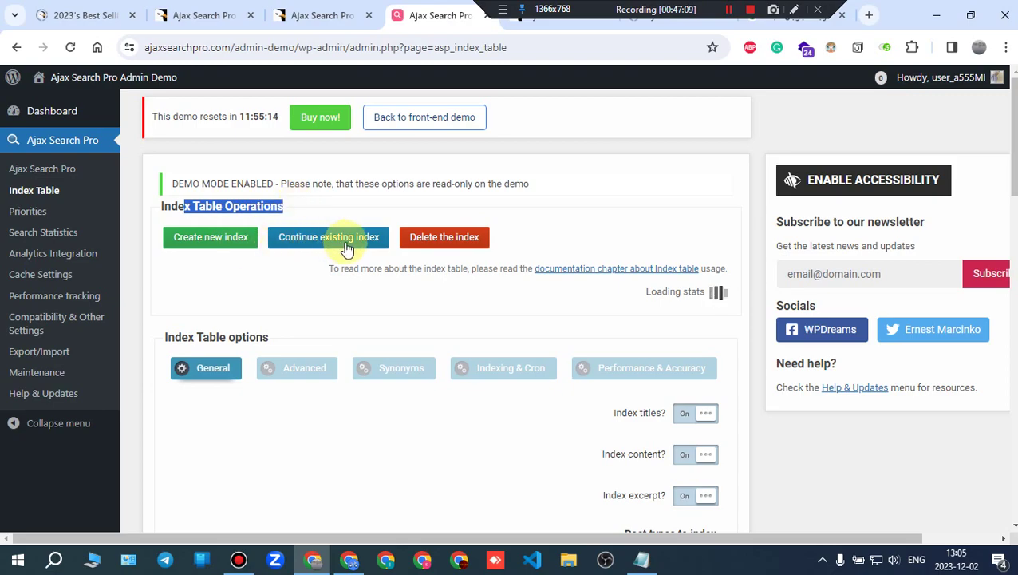
{"action": "scroll", "coordinate": [444, 260], "scroll_direction": "down", "scroll_amount": 1}
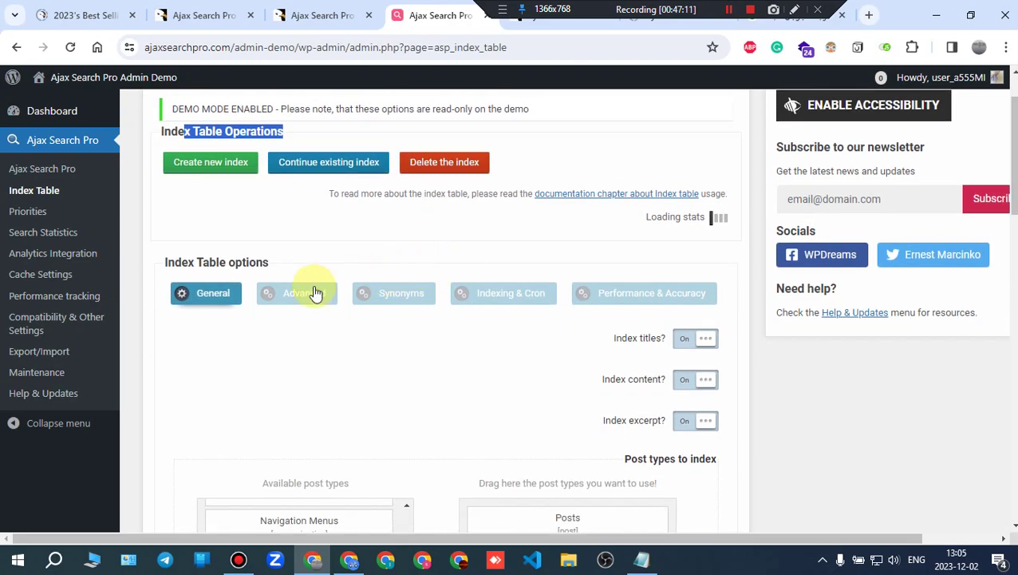
{"action": "left_click_drag", "start_coordinate": [188, 262], "coordinate": [287, 264]}
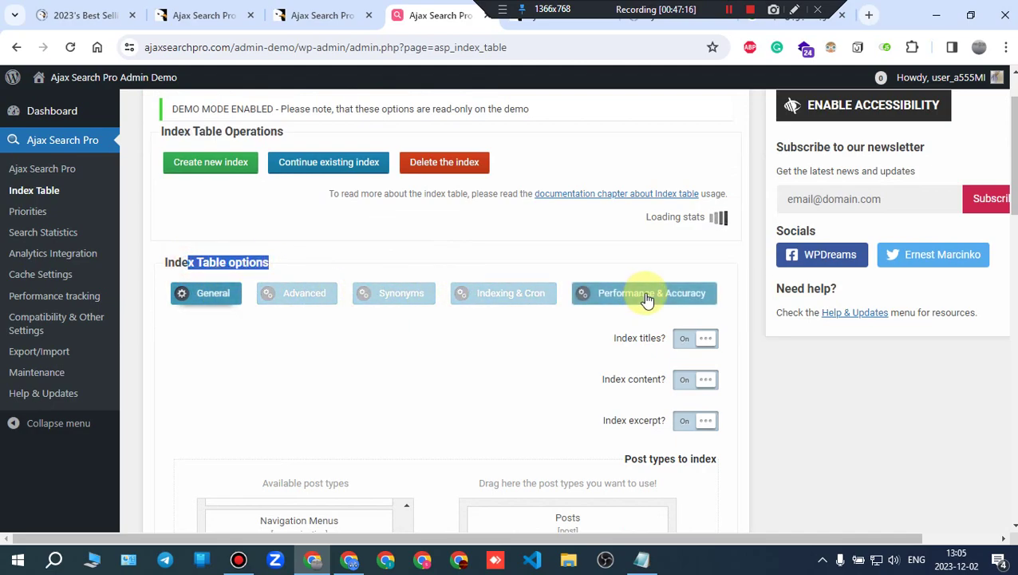
{"action": "scroll", "coordinate": [519, 325], "scroll_direction": "down", "scroll_amount": 2}
{"action": "scroll", "coordinate": [415, 430], "scroll_direction": "down", "scroll_amount": 3}
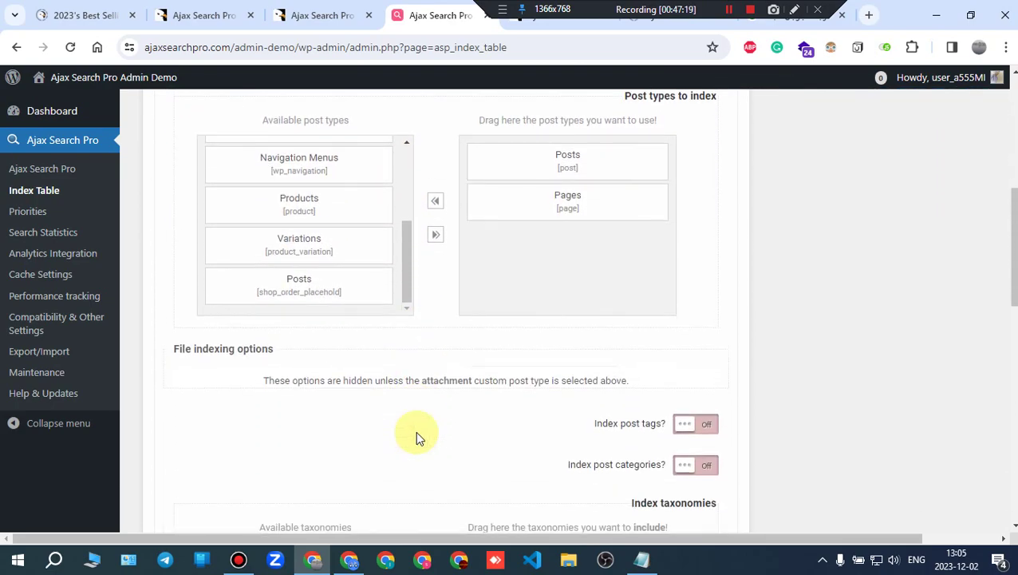
{"action": "scroll", "coordinate": [415, 435], "scroll_direction": "down", "scroll_amount": 10}
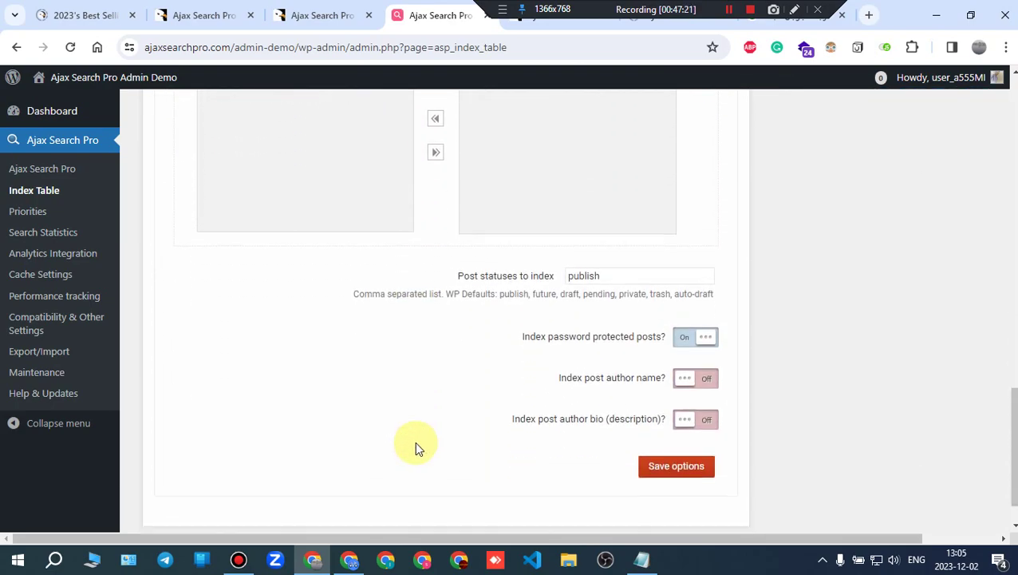
{"action": "scroll", "coordinate": [415, 446], "scroll_direction": "down", "scroll_amount": 2}
{"action": "scroll", "coordinate": [415, 447], "scroll_direction": "up", "scroll_amount": 12}
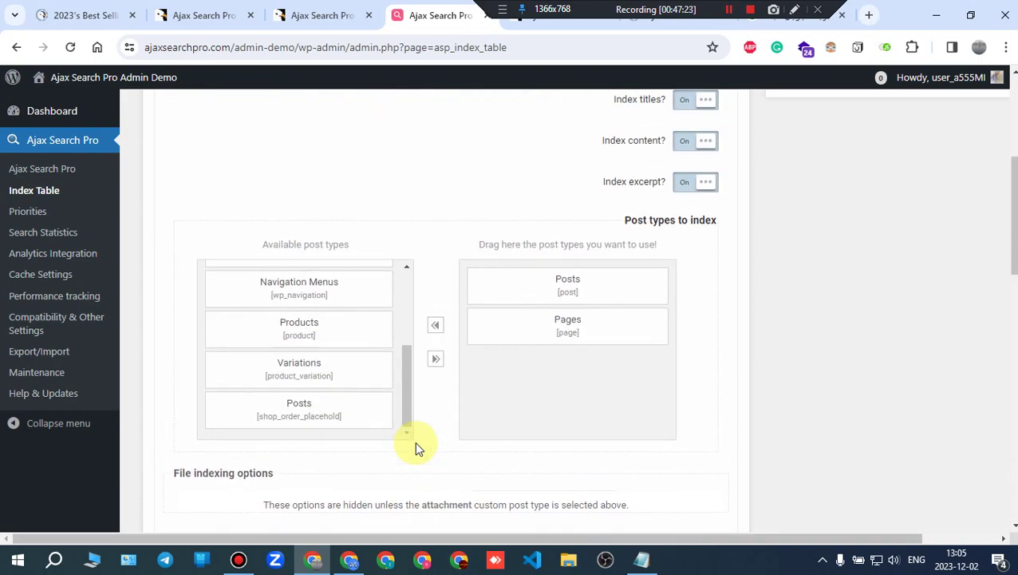
{"action": "scroll", "coordinate": [415, 440], "scroll_direction": "up", "scroll_amount": 4}
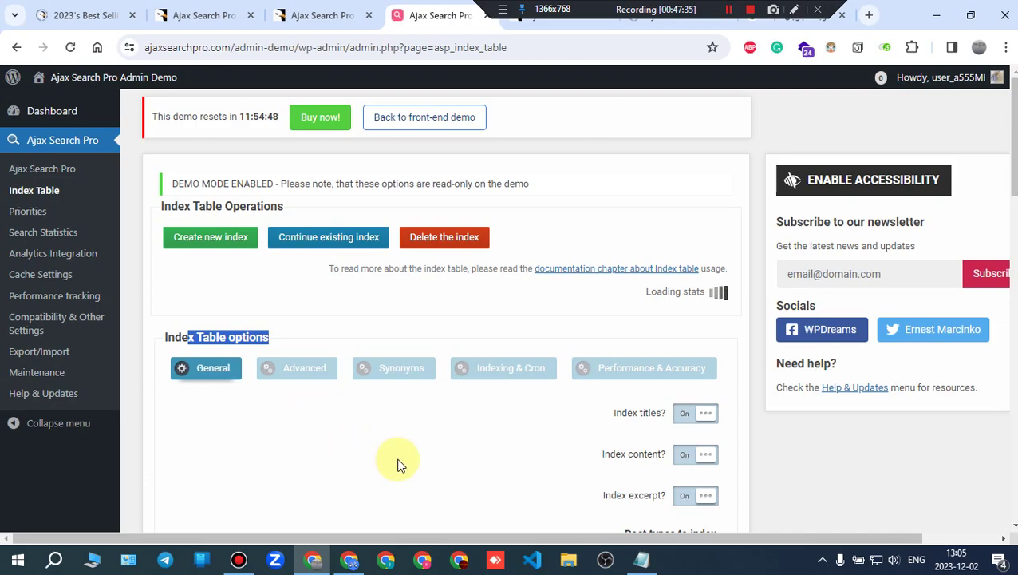
Step: Re-examine the title, content and excerpt indexing options and the Post types to index section
{"action": "scroll", "coordinate": [392, 447], "scroll_direction": "down", "scroll_amount": 2}
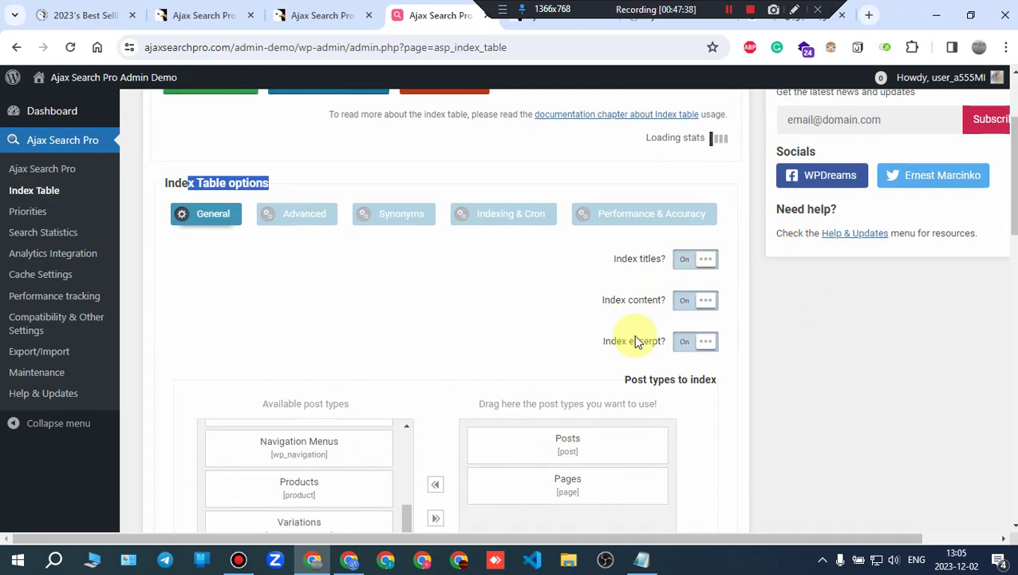
{"action": "scroll", "coordinate": [635, 334], "scroll_direction": "down", "scroll_amount": 1}
{"action": "scroll", "coordinate": [635, 345], "scroll_direction": "down", "scroll_amount": 1}
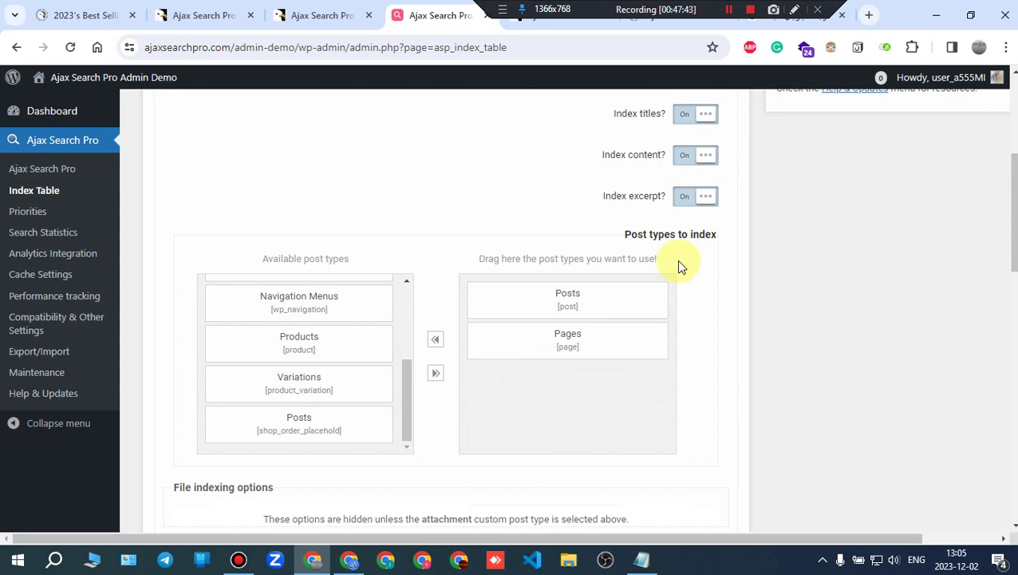
{"action": "left_click_drag", "start_coordinate": [648, 234], "coordinate": [694, 236]}
{"action": "scroll", "coordinate": [438, 334], "scroll_direction": "up", "scroll_amount": 4}
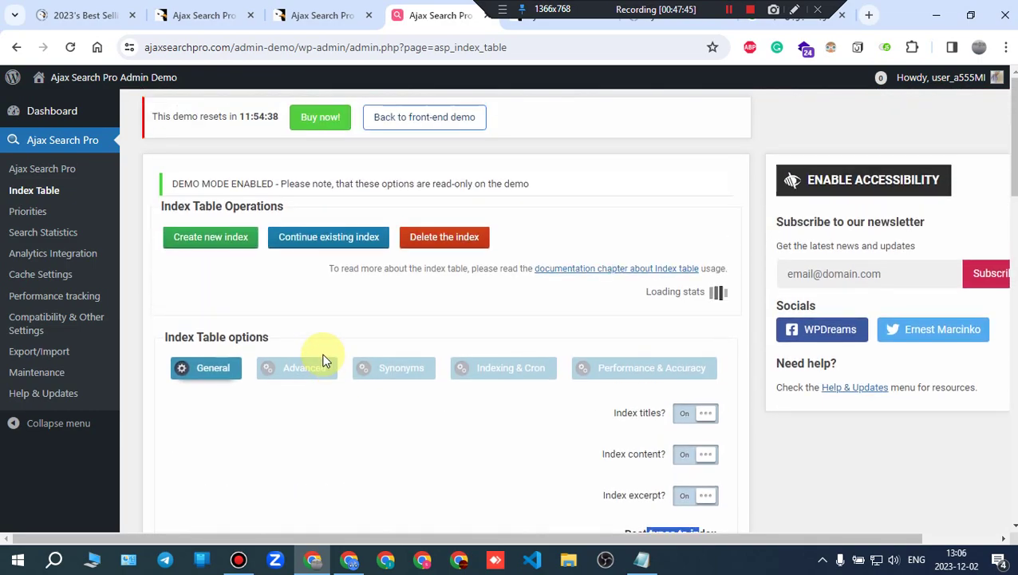
Step: Open the Priorities page and read the Priority Groups note and the Individual Priorities post filter
{"action": "left_click", "coordinate": [35, 220]}
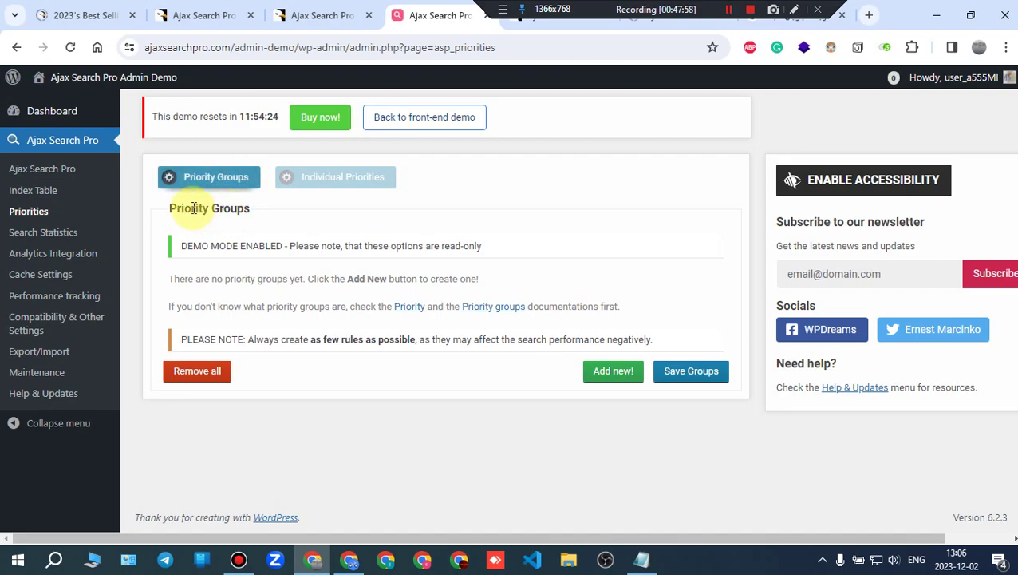
{"action": "left_click_drag", "start_coordinate": [194, 208], "coordinate": [257, 214]}
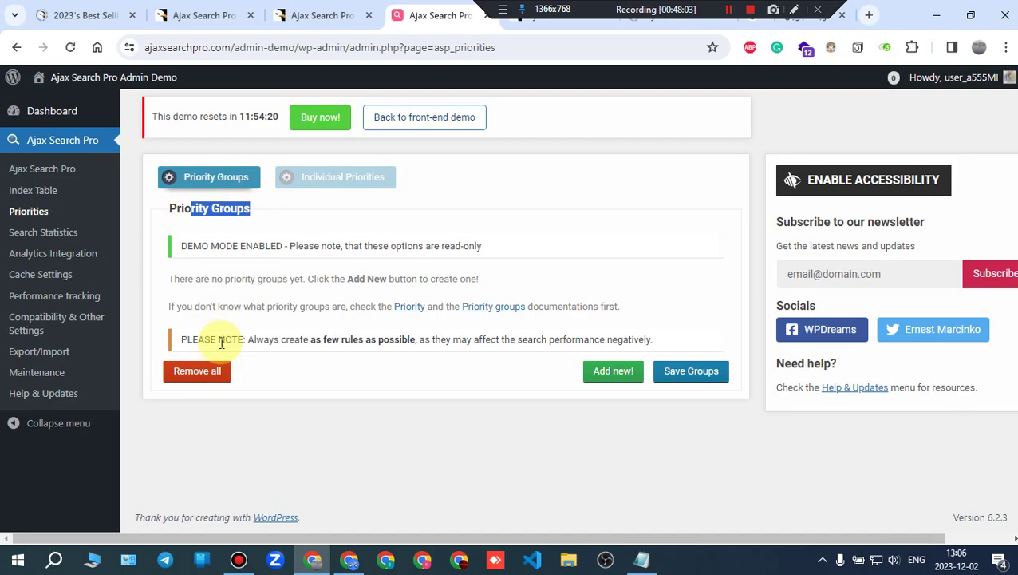
{"action": "left_click_drag", "start_coordinate": [222, 342], "coordinate": [650, 341]}
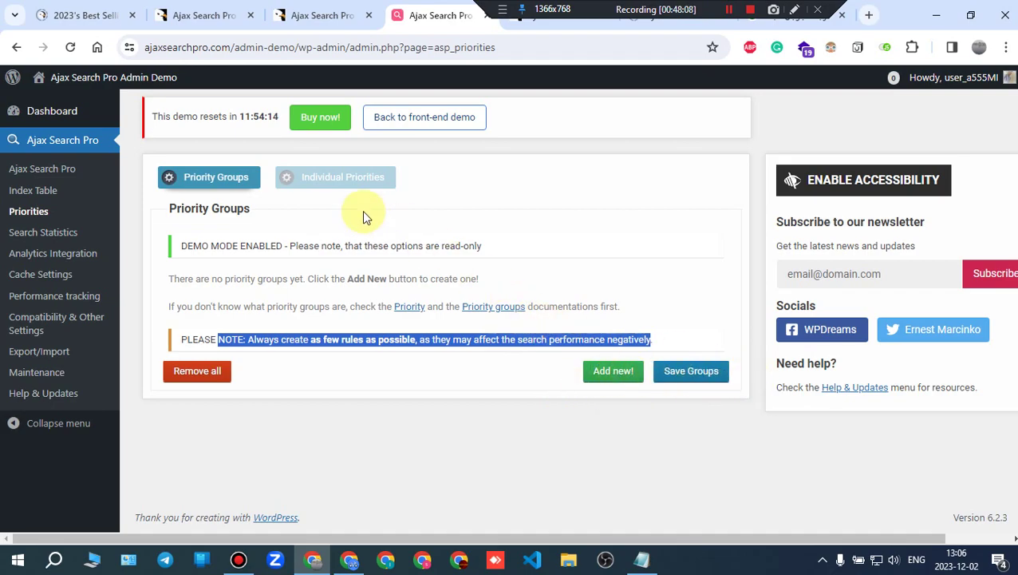
{"action": "left_click", "coordinate": [337, 185]}
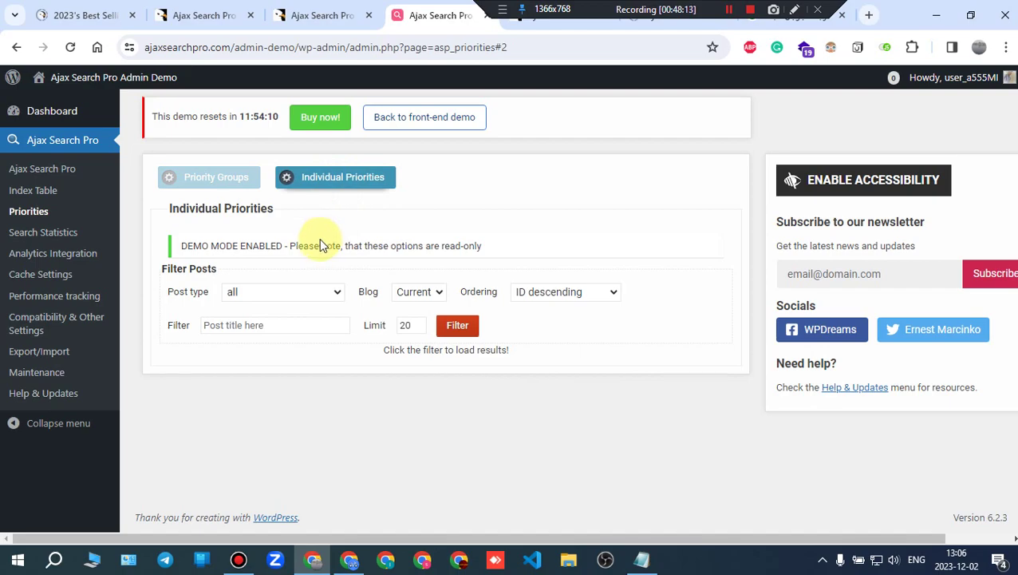
{"action": "left_click_drag", "start_coordinate": [182, 276], "coordinate": [217, 270]}
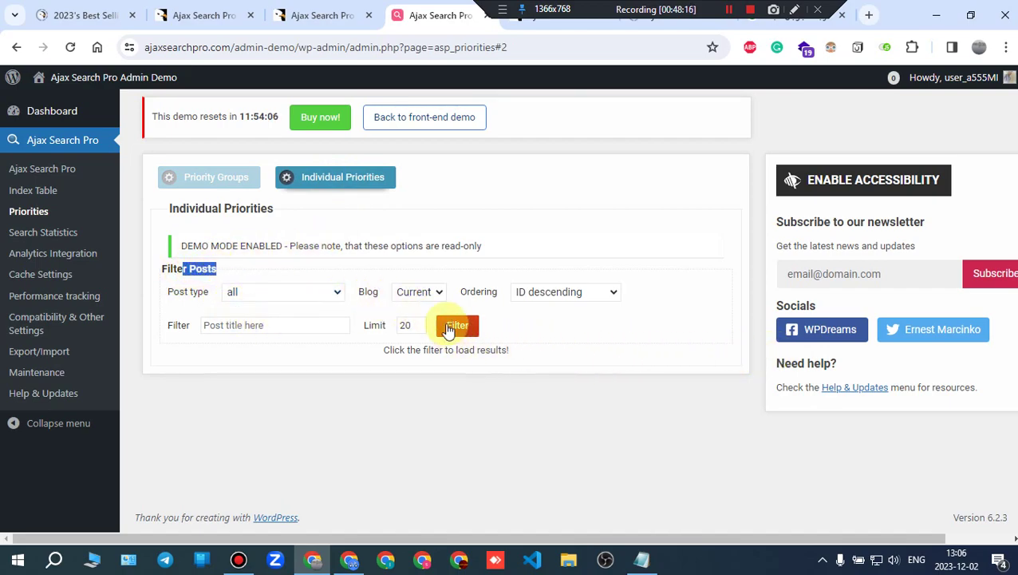
Step: Open the Search Statistics page and get the statistics for "Example: Clothing search and Filter"
{"action": "left_click", "coordinate": [32, 233]}
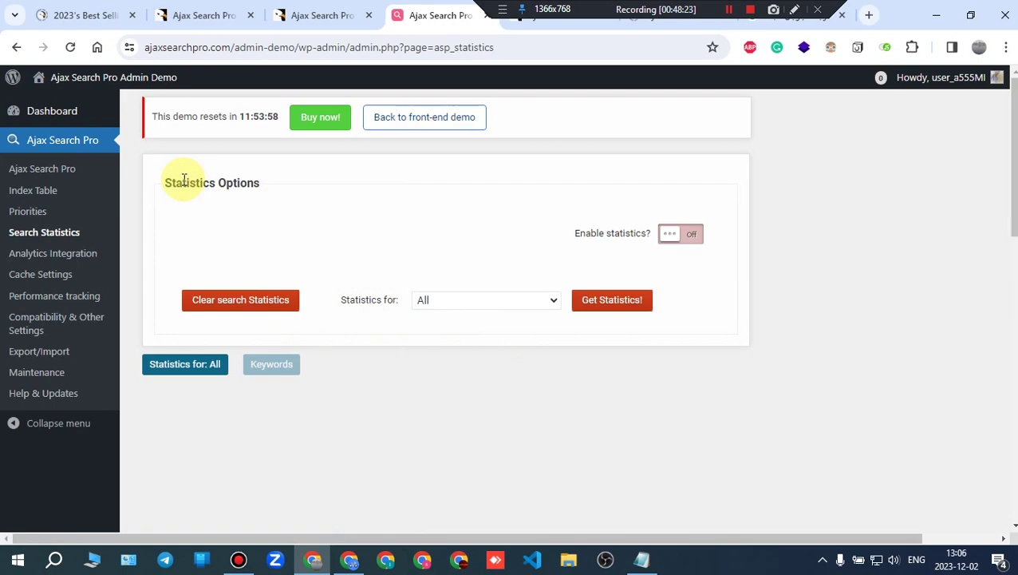
{"action": "left_click_drag", "start_coordinate": [183, 182], "coordinate": [247, 182]}
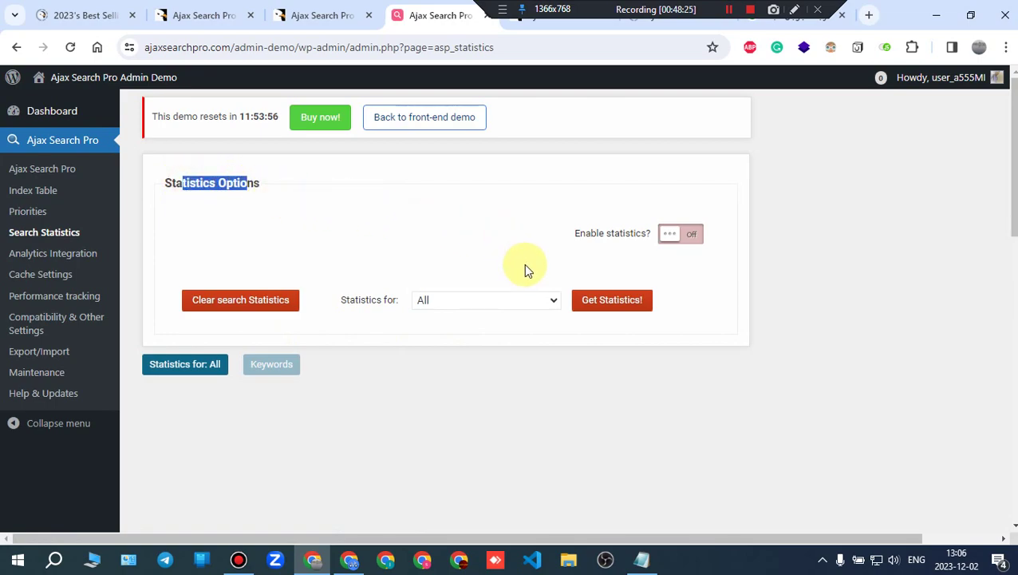
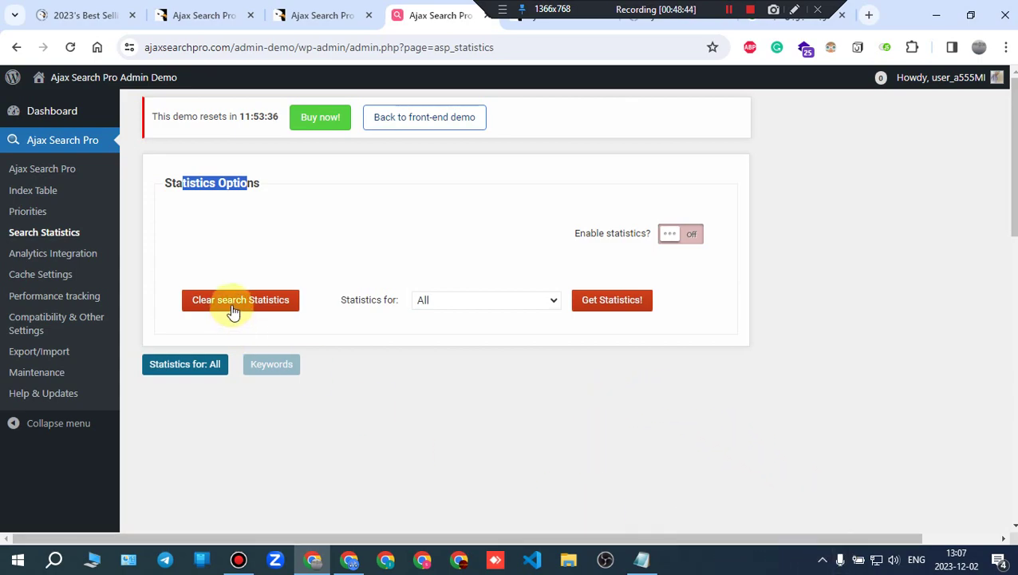
{"action": "left_click", "coordinate": [452, 310]}
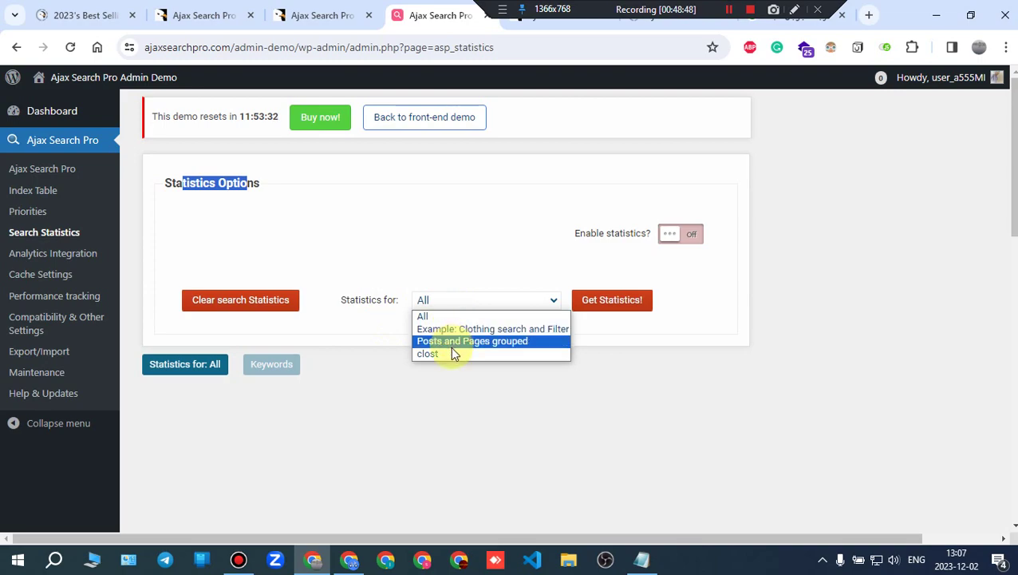
{"action": "left_click", "coordinate": [461, 330]}
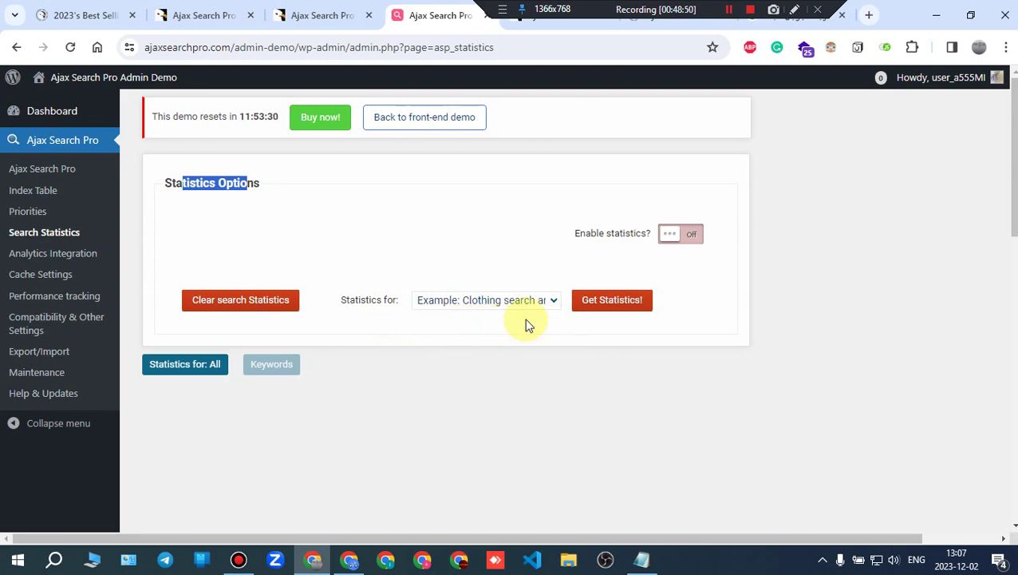
{"action": "left_click", "coordinate": [599, 304]}
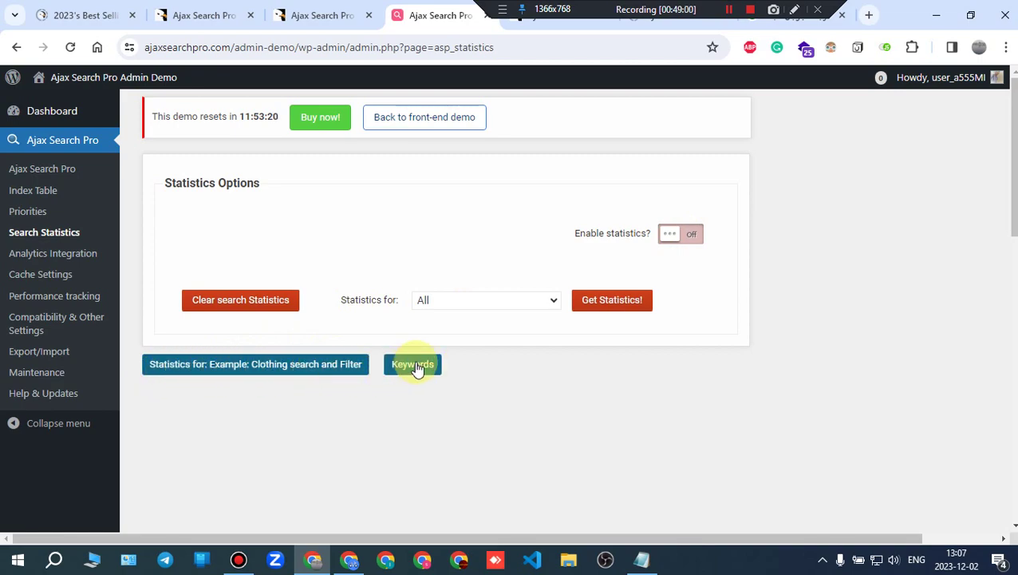
Step: Show the keyword statistics for the clothing search example and check the Top 500 keywords section
{"action": "left_click", "coordinate": [415, 366]}
{"action": "scroll", "coordinate": [411, 430], "scroll_direction": "down", "scroll_amount": 2}
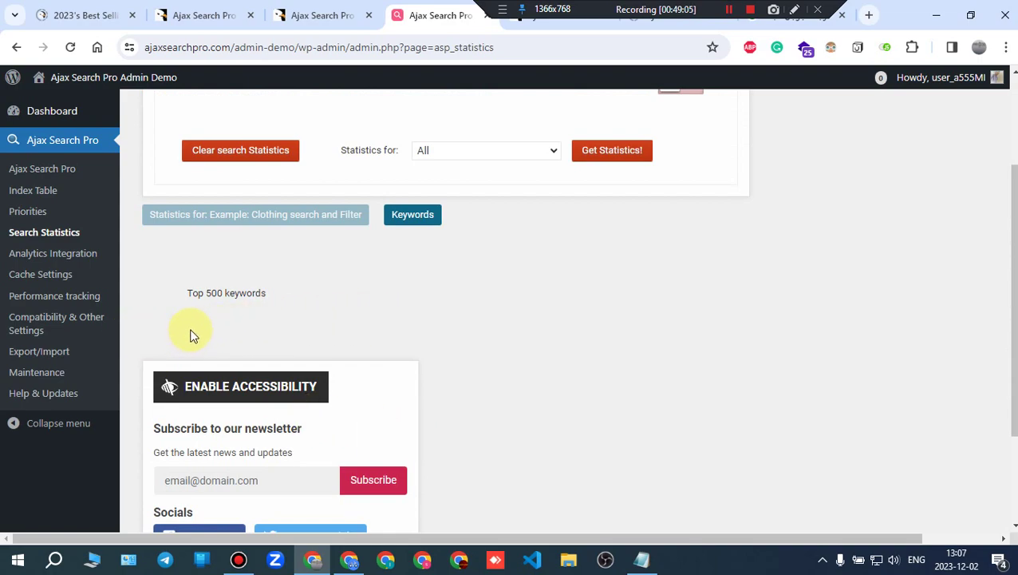
{"action": "scroll", "coordinate": [187, 334], "scroll_direction": "up", "scroll_amount": 2}
{"action": "scroll", "coordinate": [270, 455], "scroll_direction": "down", "scroll_amount": 1}
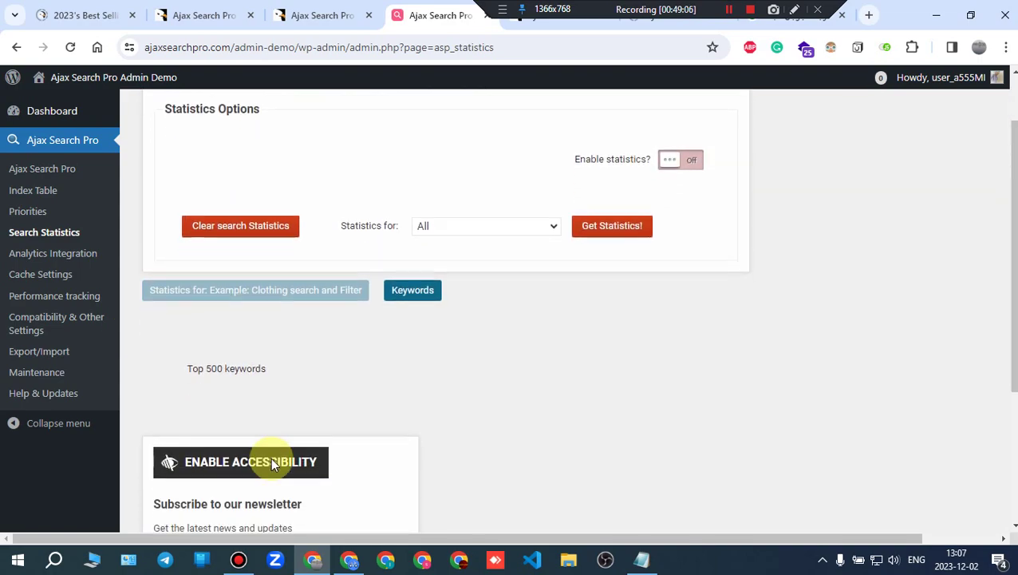
{"action": "scroll", "coordinate": [244, 395], "scroll_direction": "up", "scroll_amount": 1}
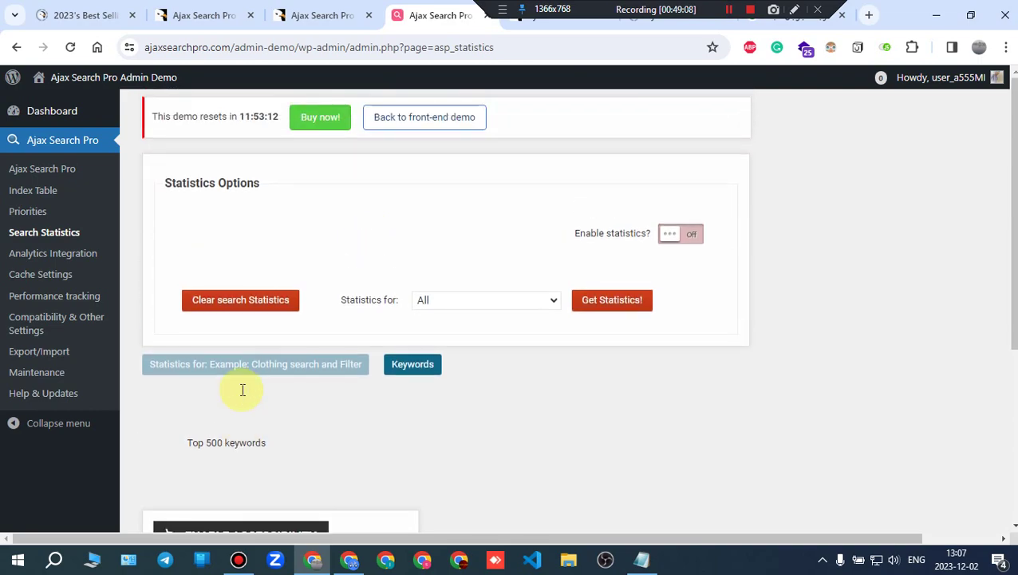
Step: Open the Analytics Integration page and read the Google Analytics options and the search input focus event tracking section
{"action": "left_click", "coordinate": [46, 257]}
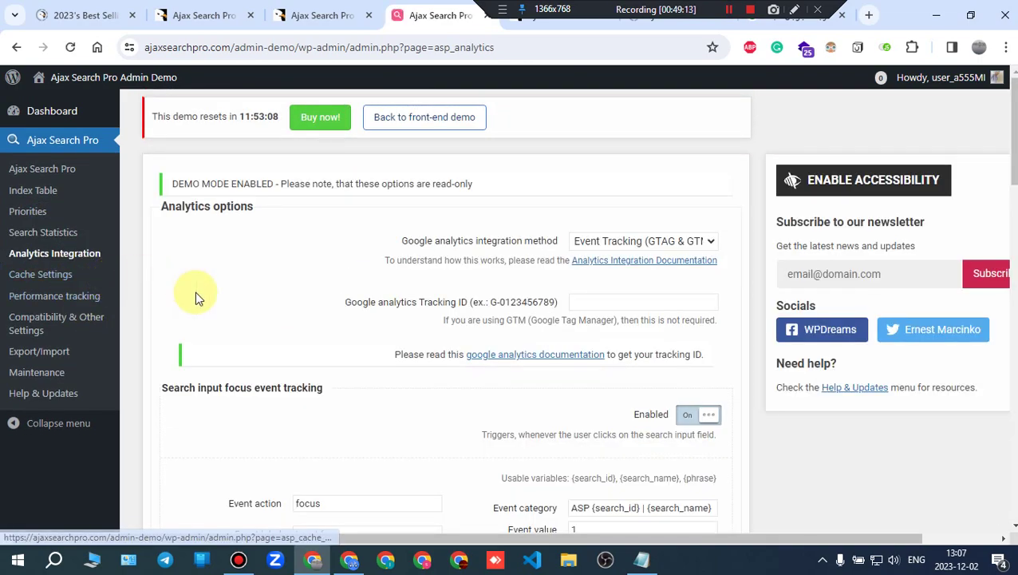
{"action": "left_click_drag", "start_coordinate": [182, 206], "coordinate": [483, 209]}
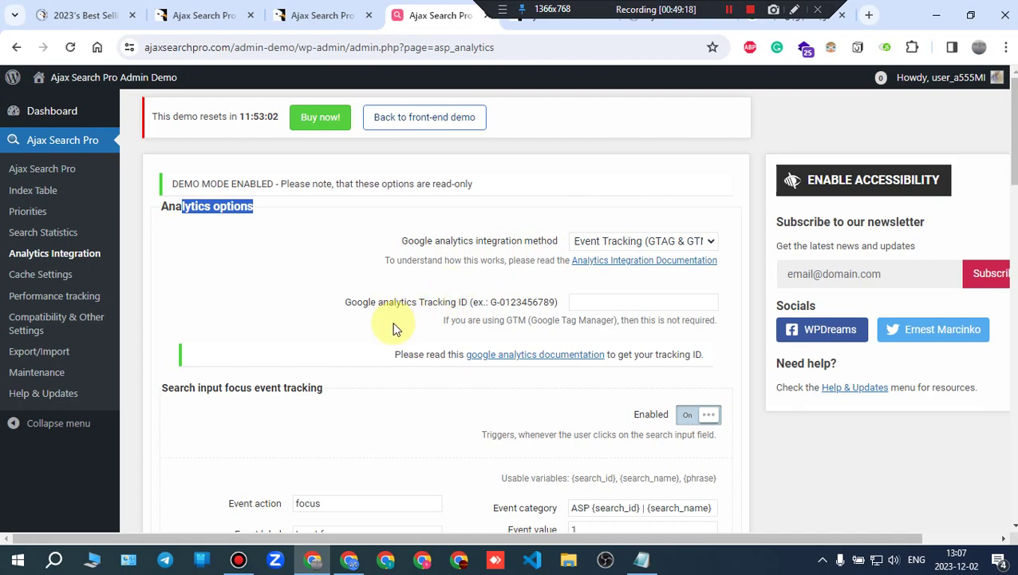
{"action": "scroll", "coordinate": [282, 345], "scroll_direction": "down", "scroll_amount": 1}
{"action": "left_click_drag", "start_coordinate": [221, 316], "coordinate": [313, 313]}
Step: Examine the event tracking settings for live search start and end, magnifier clicks and the return key
{"action": "scroll", "coordinate": [323, 344], "scroll_direction": "down", "scroll_amount": 3}
{"action": "scroll", "coordinate": [323, 345], "scroll_direction": "down", "scroll_amount": 3}
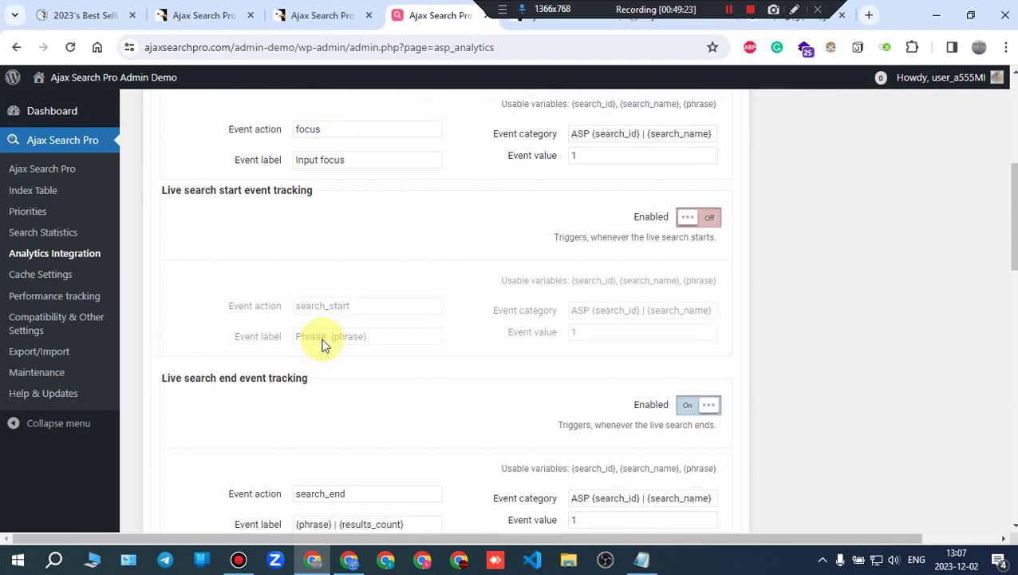
{"action": "left_click_drag", "start_coordinate": [174, 229], "coordinate": [284, 228]}
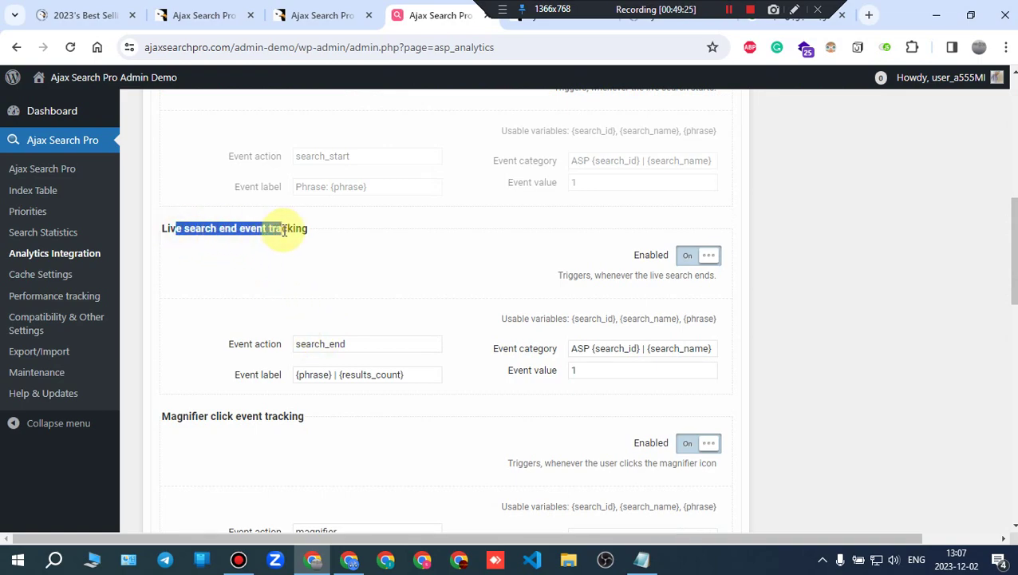
{"action": "scroll", "coordinate": [286, 284], "scroll_direction": "down", "scroll_amount": 2}
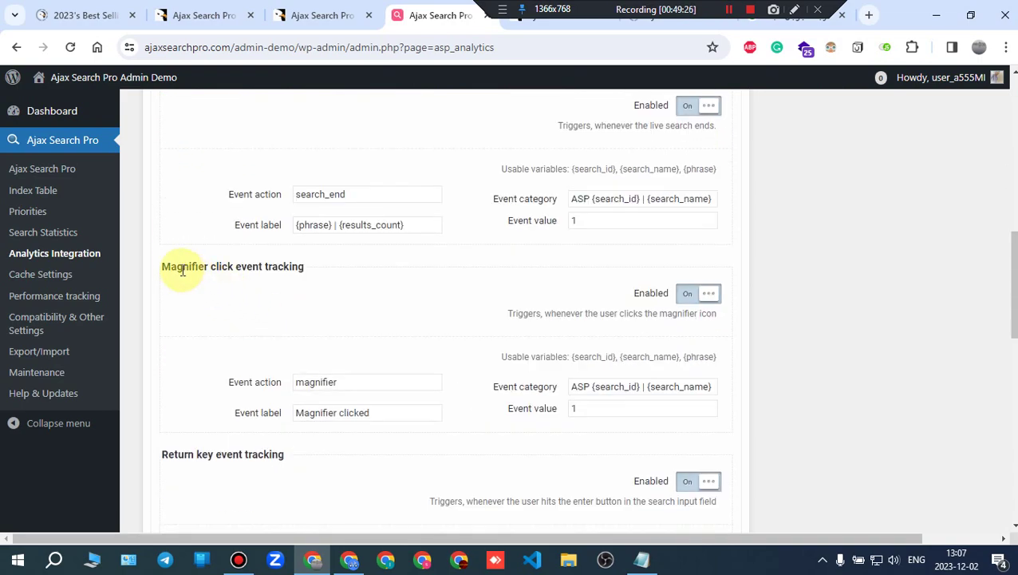
{"action": "left_click_drag", "start_coordinate": [177, 267], "coordinate": [303, 269]}
{"action": "scroll", "coordinate": [290, 305], "scroll_direction": "down", "scroll_amount": 3}
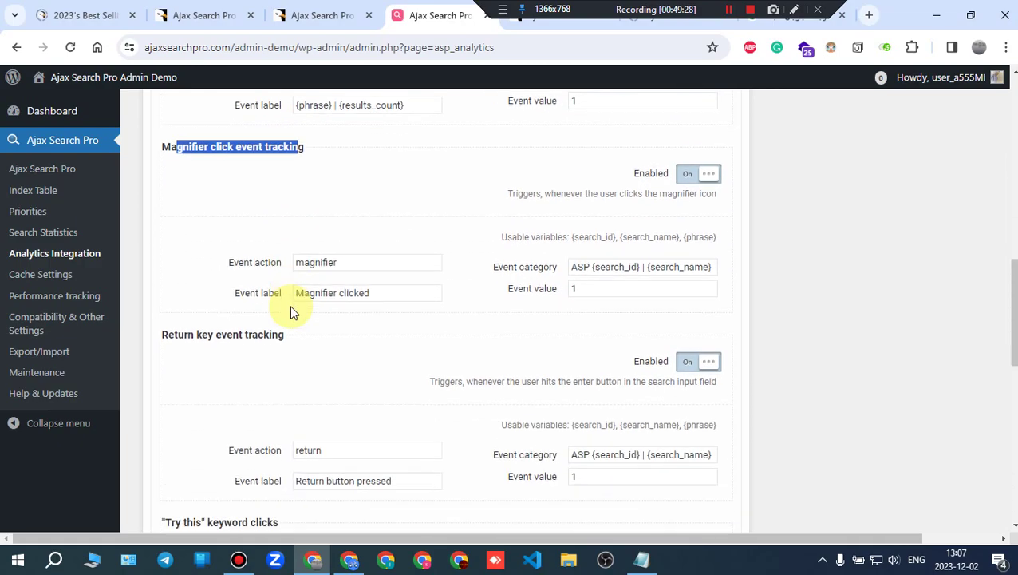
{"action": "left_click_drag", "start_coordinate": [189, 231], "coordinate": [284, 230]}
Step: Examine the "Try this" keyword, facet change and results click tracking settings, then return to the Analytics options heading
{"action": "scroll", "coordinate": [283, 237], "scroll_direction": "down", "scroll_amount": 1}
{"action": "scroll", "coordinate": [284, 237], "scroll_direction": "down", "scroll_amount": 2}
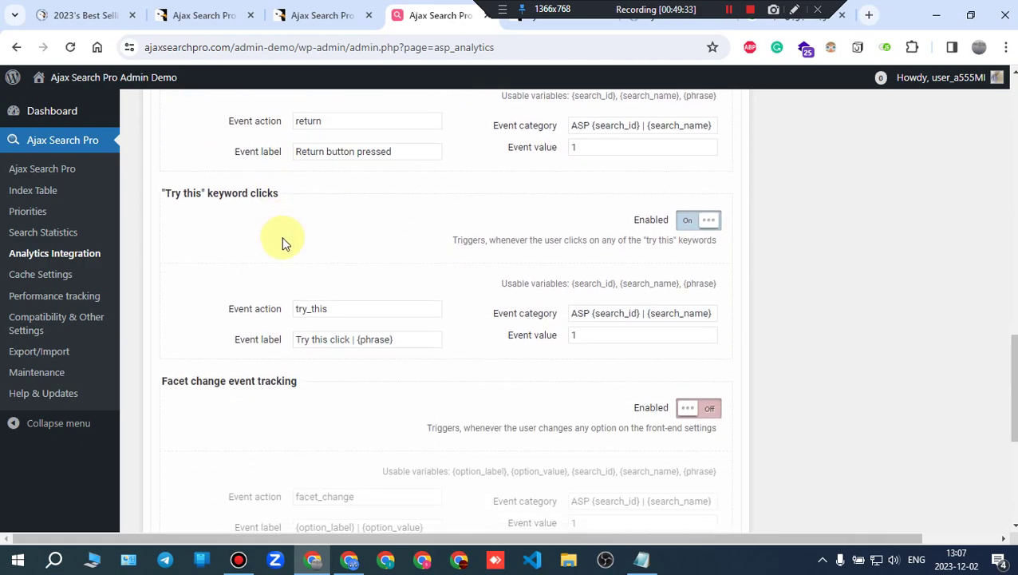
{"action": "left_click_drag", "start_coordinate": [184, 194], "coordinate": [266, 252]}
{"action": "scroll", "coordinate": [260, 268], "scroll_direction": "down", "scroll_amount": 3}
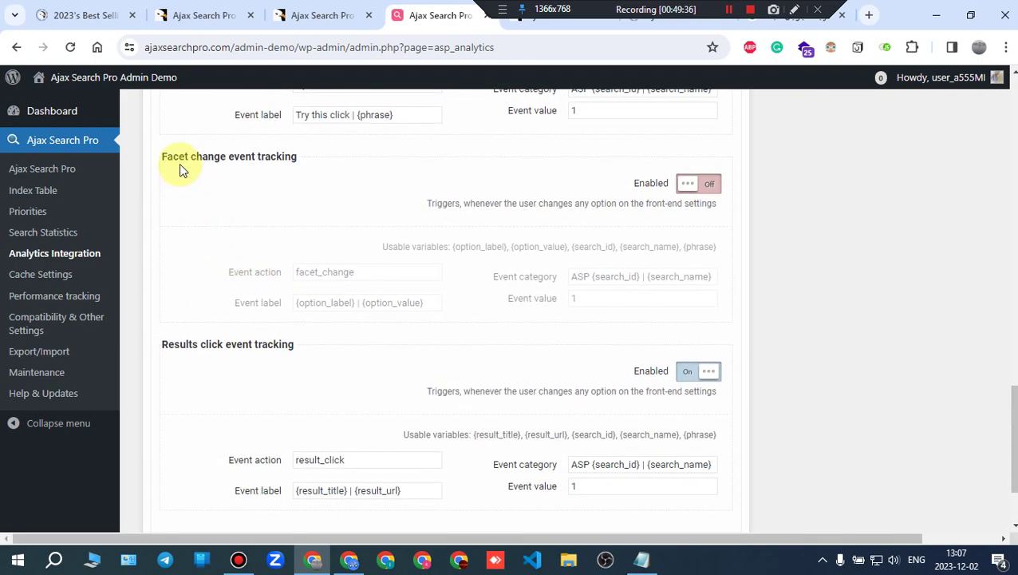
{"action": "left_click_drag", "start_coordinate": [179, 160], "coordinate": [289, 207]}
{"action": "scroll", "coordinate": [288, 207], "scroll_direction": "down", "scroll_amount": 2}
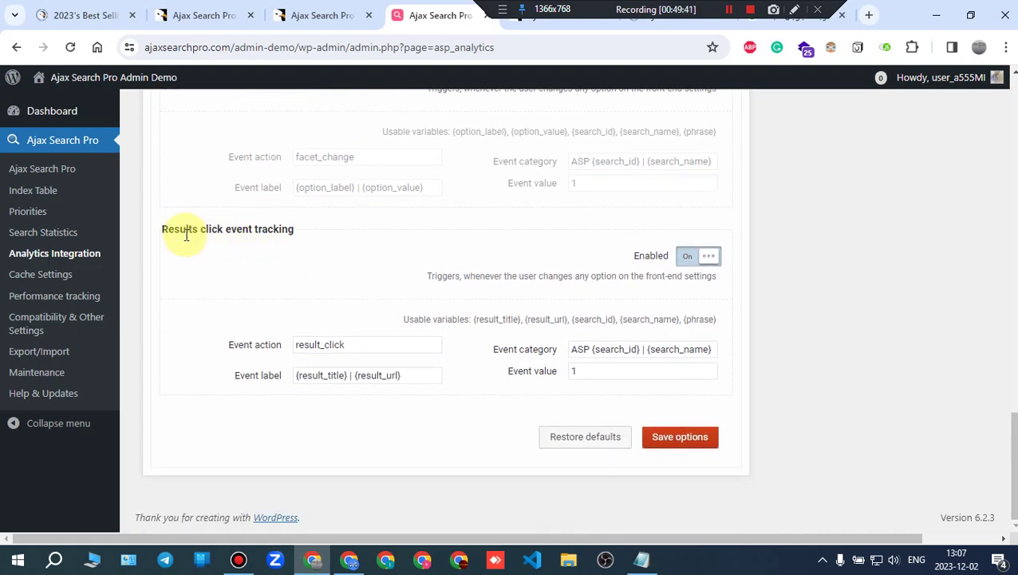
{"action": "left_click_drag", "start_coordinate": [181, 231], "coordinate": [296, 227]}
{"action": "scroll", "coordinate": [336, 329], "scroll_direction": "up", "scroll_amount": 15}
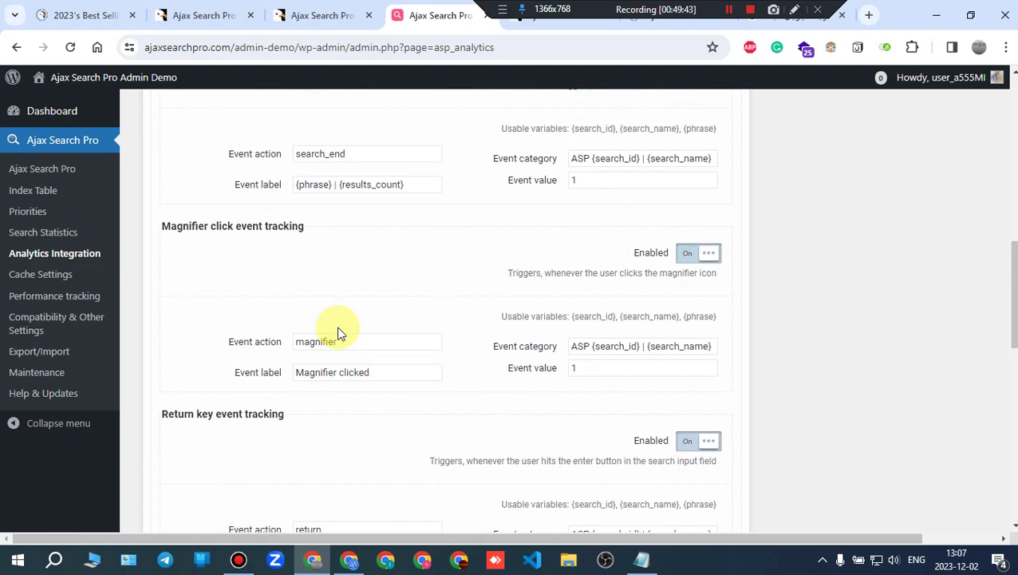
{"action": "scroll", "coordinate": [338, 330], "scroll_direction": "up", "scroll_amount": 5}
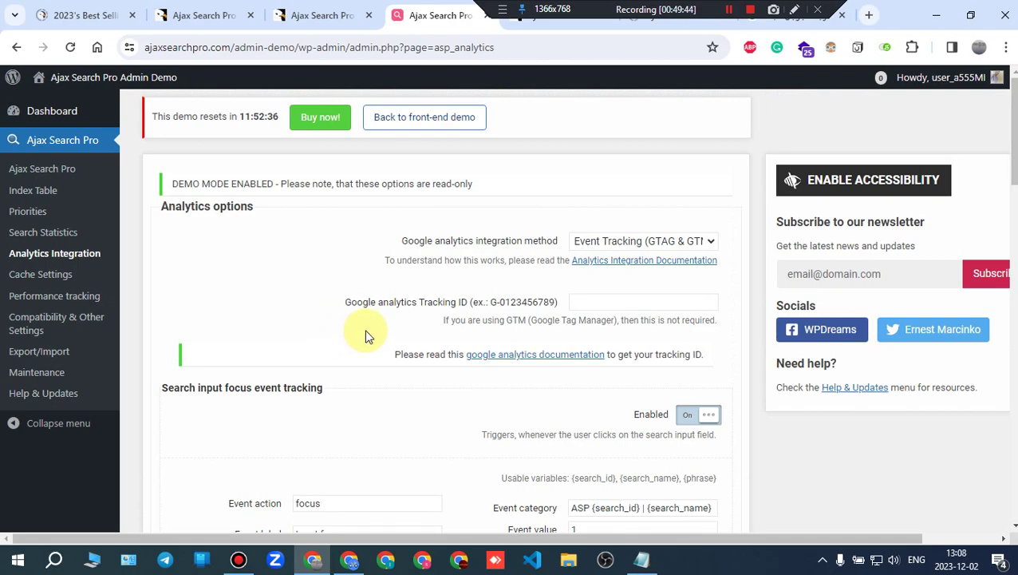
Step: Open the Cache Settings page and read the Caching Options section
{"action": "left_click", "coordinate": [49, 281]}
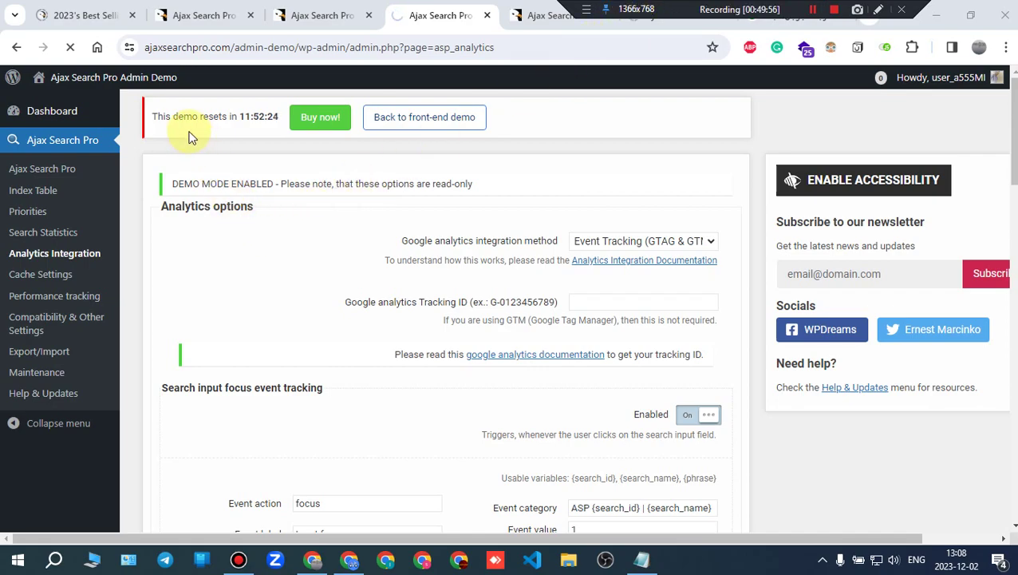
{"action": "left_click", "coordinate": [242, 118]}
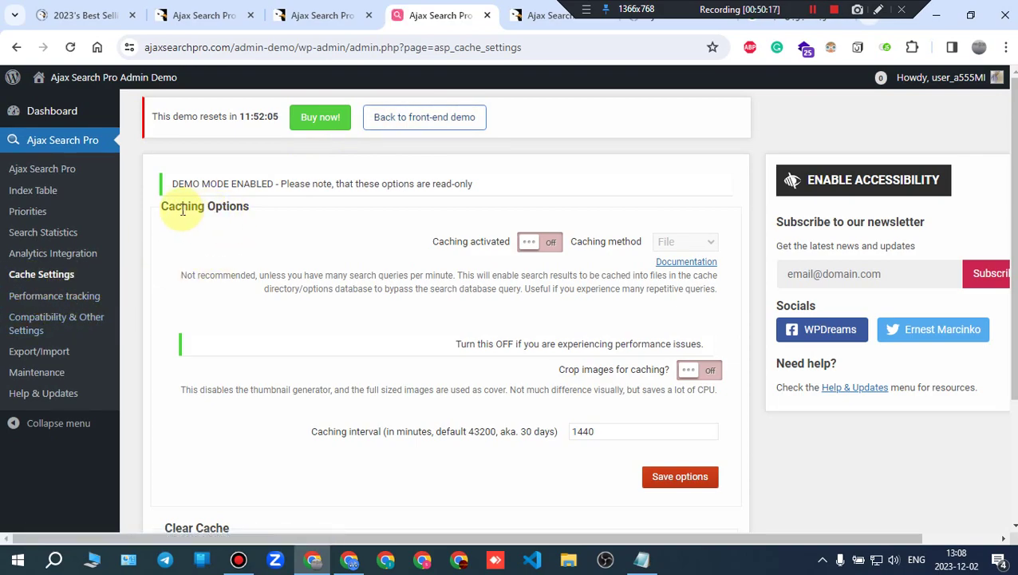
{"action": "left_click_drag", "start_coordinate": [182, 205], "coordinate": [250, 211]}
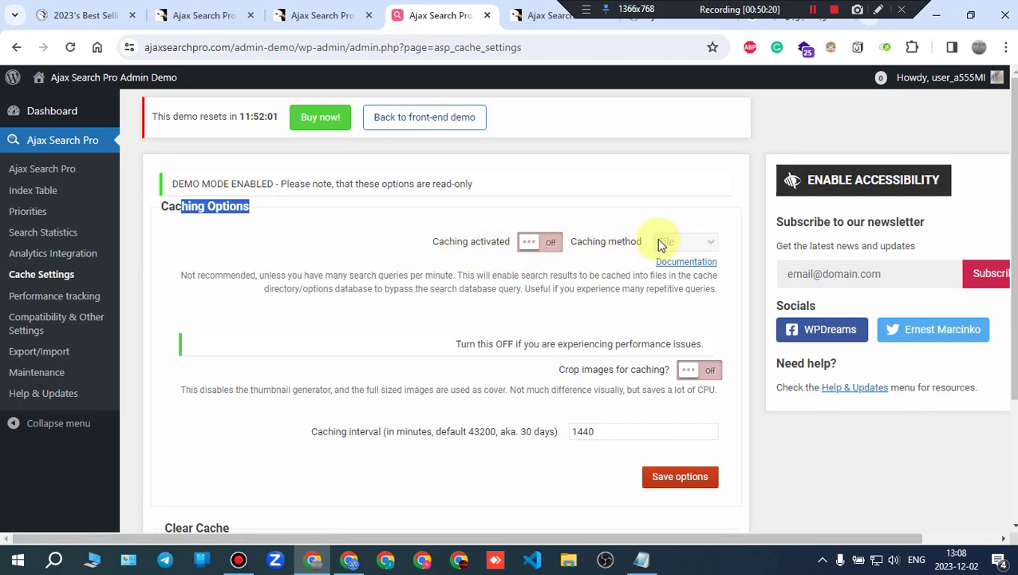
{"action": "scroll", "coordinate": [455, 275], "scroll_direction": "down", "scroll_amount": 1}
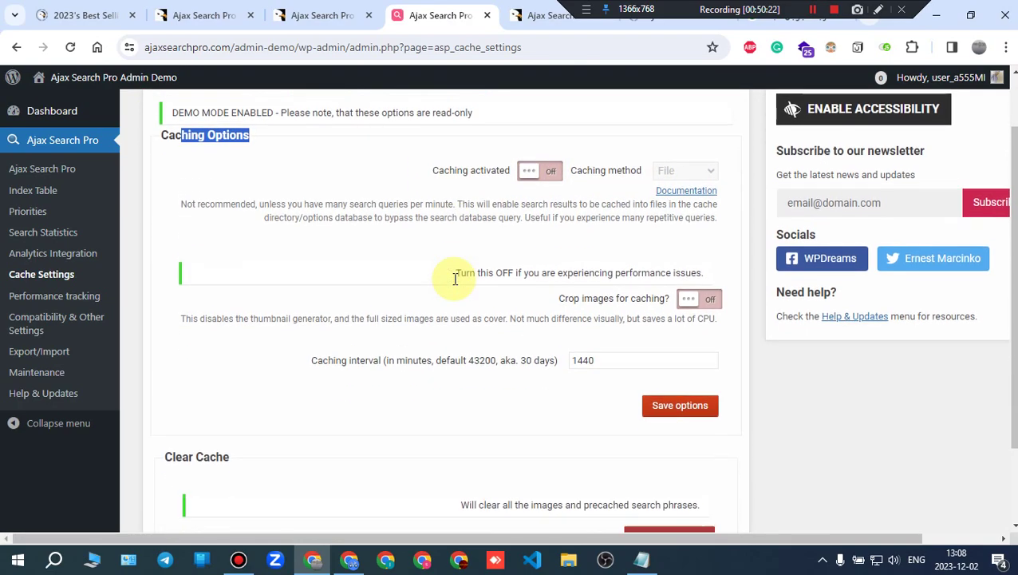
Step: Switch caching on and view the available caching methods, keeping File selected
{"action": "left_click", "coordinate": [533, 167]}
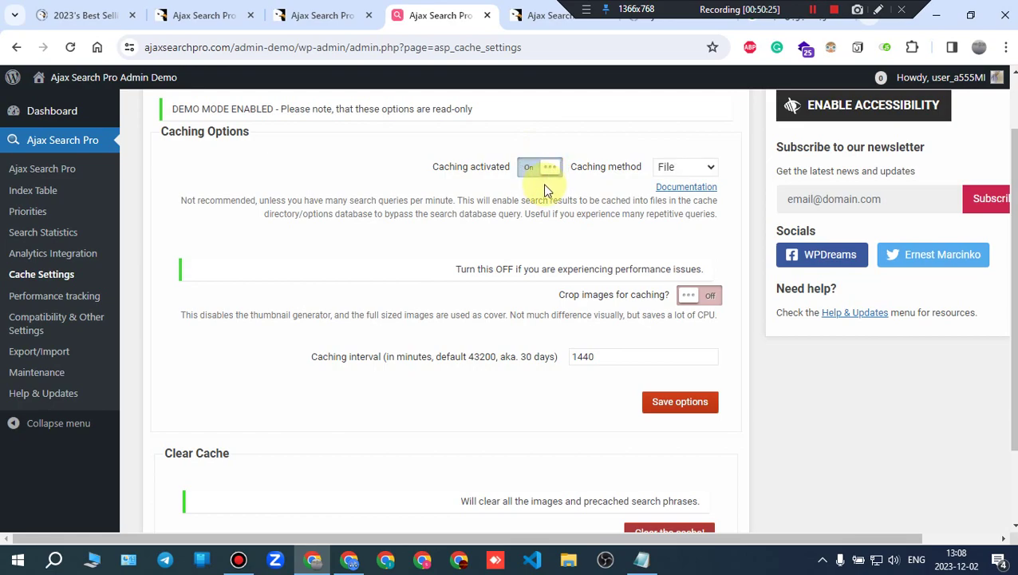
{"action": "left_click", "coordinate": [668, 172]}
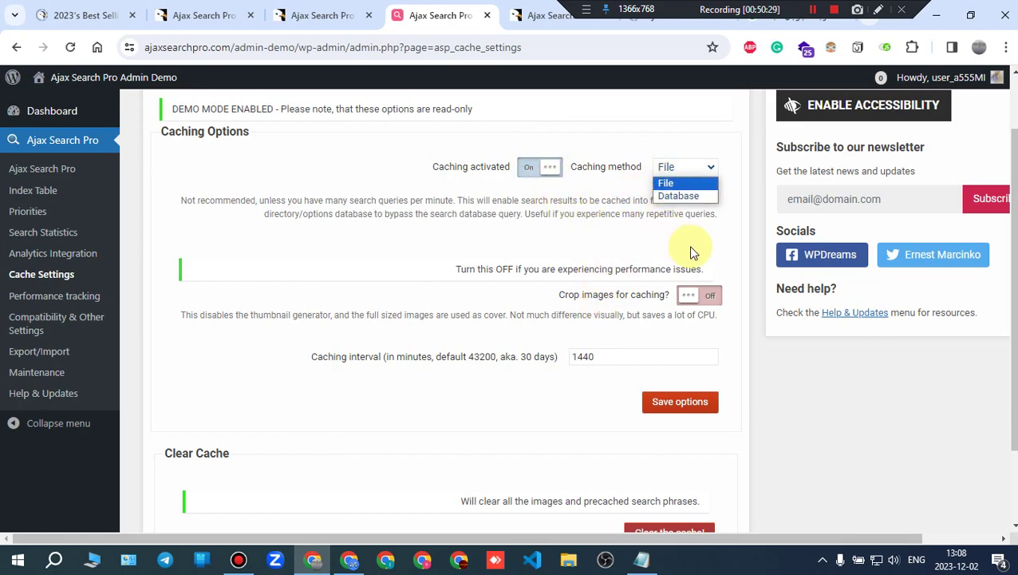
{"action": "left_click", "coordinate": [660, 250]}
Step: Review the caching interval and the Clear Cache section, then return to the start of the cache settings
{"action": "scroll", "coordinate": [607, 263], "scroll_direction": "down", "scroll_amount": 1}
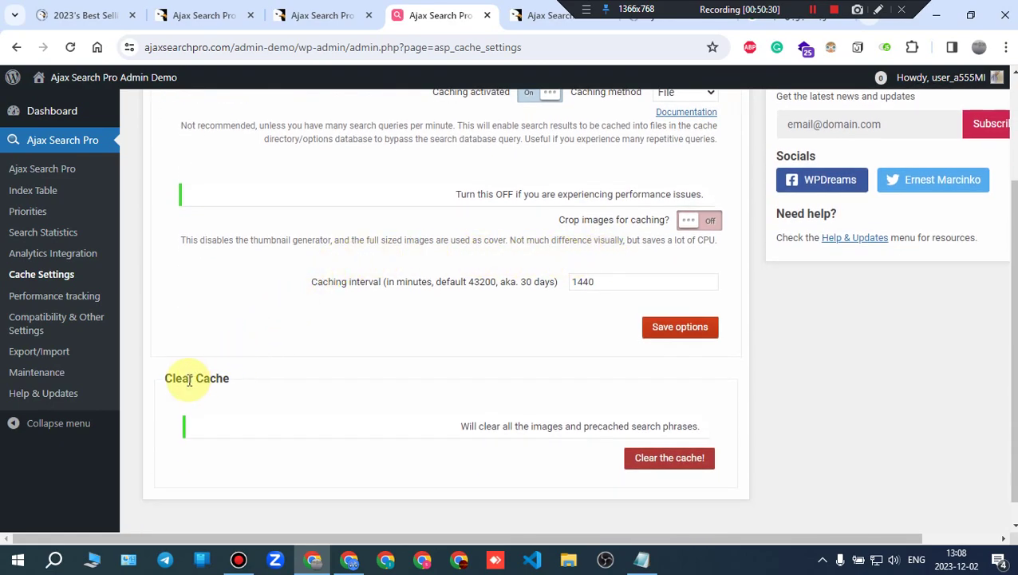
{"action": "left_click_drag", "start_coordinate": [182, 380], "coordinate": [243, 373]}
{"action": "scroll", "coordinate": [243, 373], "scroll_direction": "up", "scroll_amount": 2}
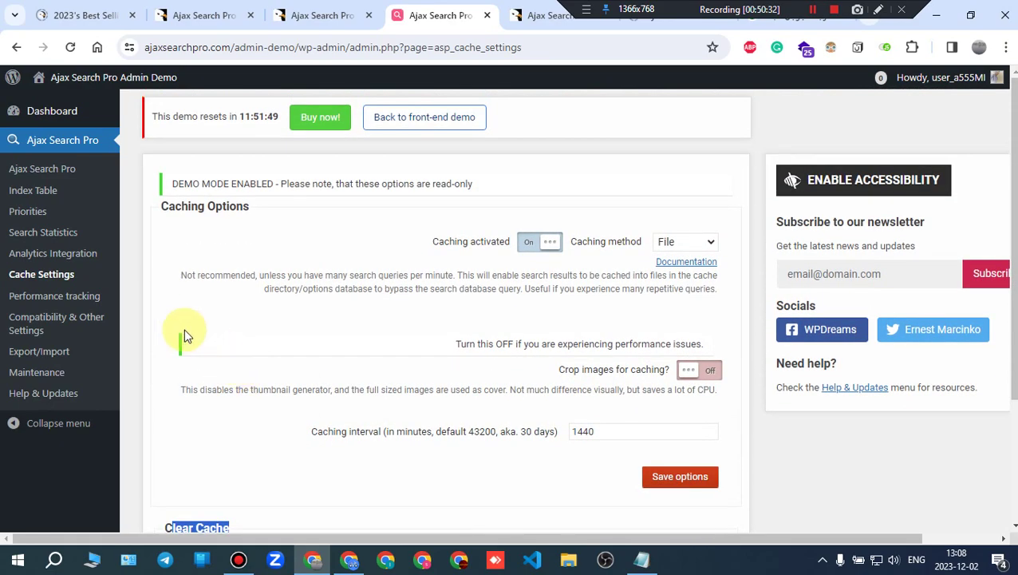
Step: Open the Performance tracking page and examine the tracking options and the performance statistics
{"action": "left_click", "coordinate": [80, 298]}
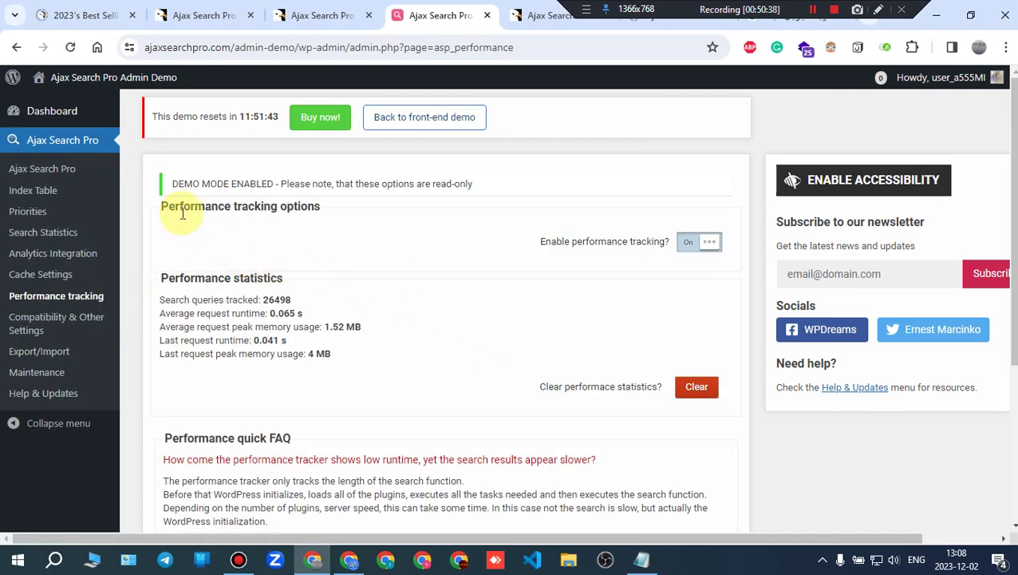
{"action": "left_click_drag", "start_coordinate": [183, 213], "coordinate": [299, 210]}
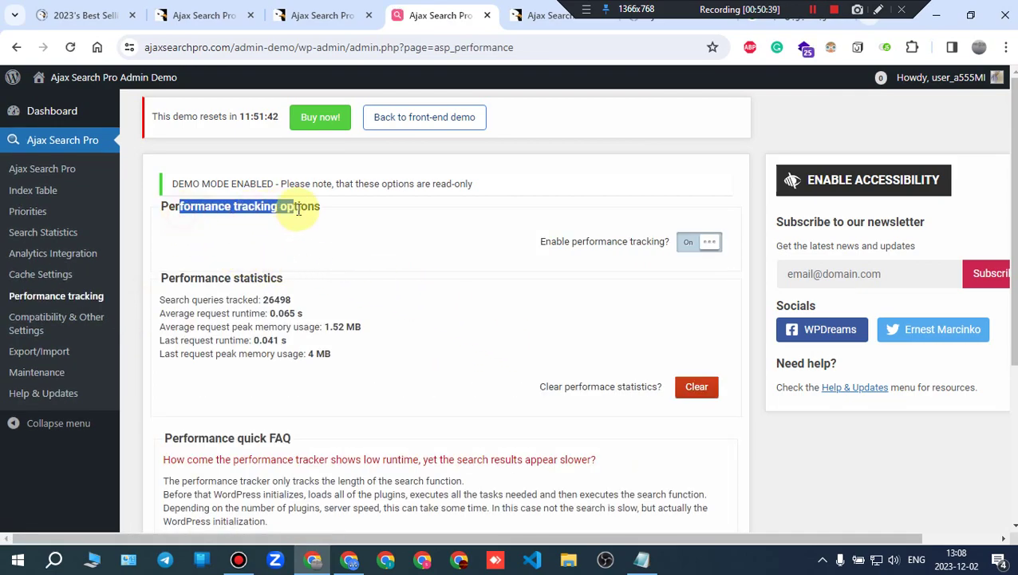
{"action": "left_click", "coordinate": [687, 254]}
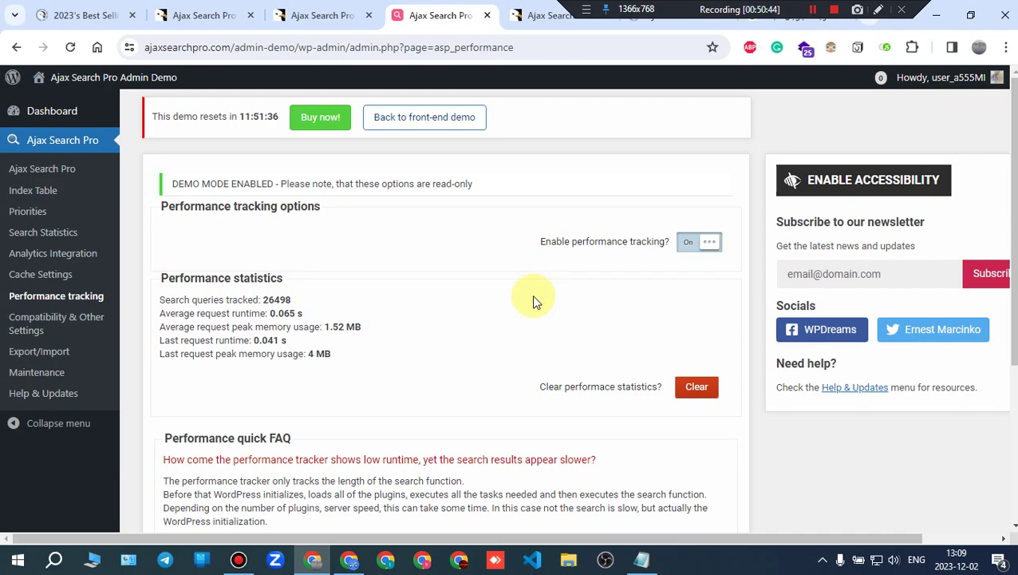
{"action": "left_click_drag", "start_coordinate": [190, 277], "coordinate": [283, 282]}
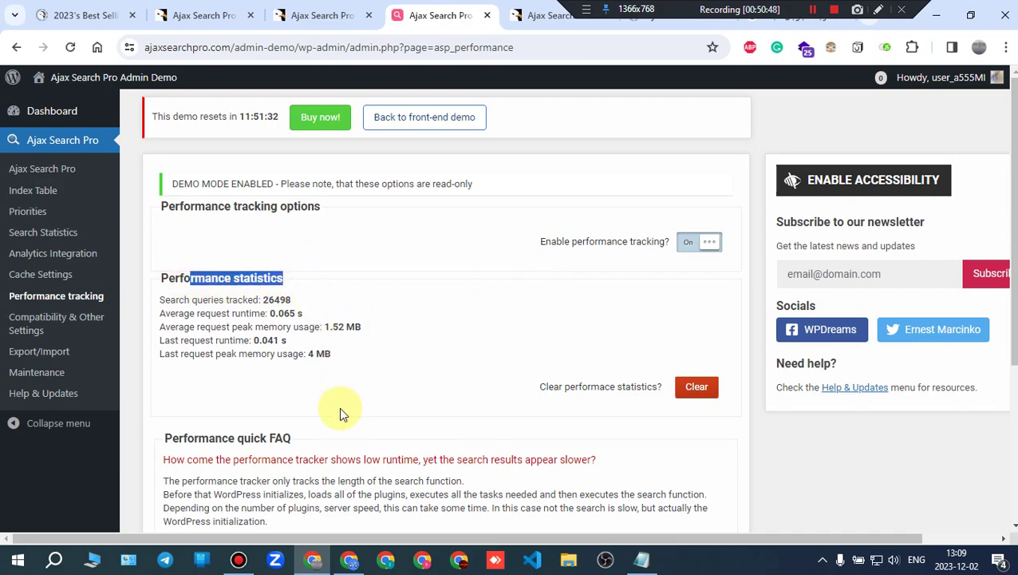
Step: Read through the Performance quick FAQ, then return to the performance tracking options
{"action": "scroll", "coordinate": [341, 409], "scroll_direction": "down", "scroll_amount": 1}
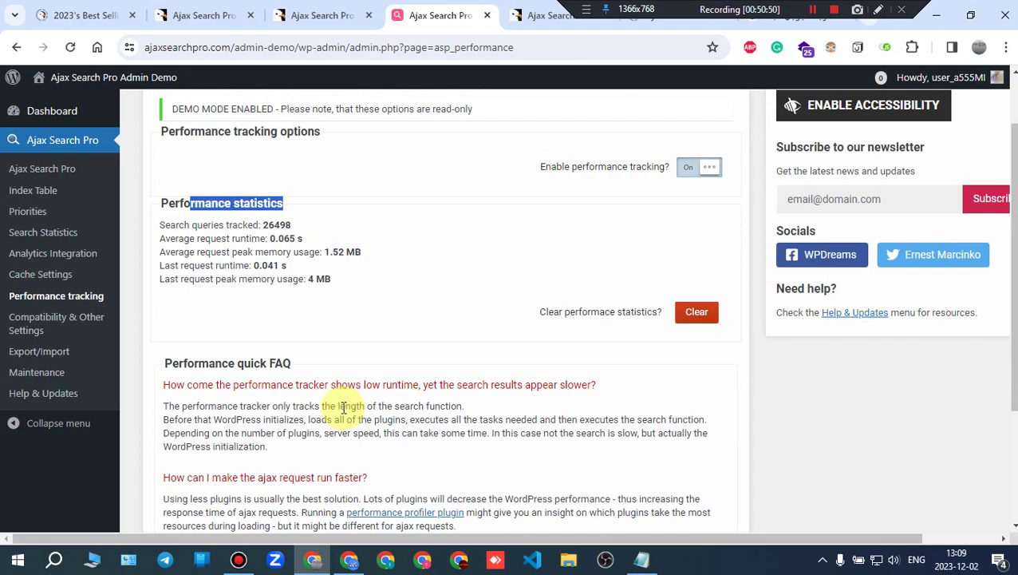
{"action": "scroll", "coordinate": [343, 407], "scroll_direction": "down", "scroll_amount": 1}
{"action": "left_click_drag", "start_coordinate": [198, 288], "coordinate": [291, 285]}
{"action": "scroll", "coordinate": [240, 450], "scroll_direction": "down", "scroll_amount": 2}
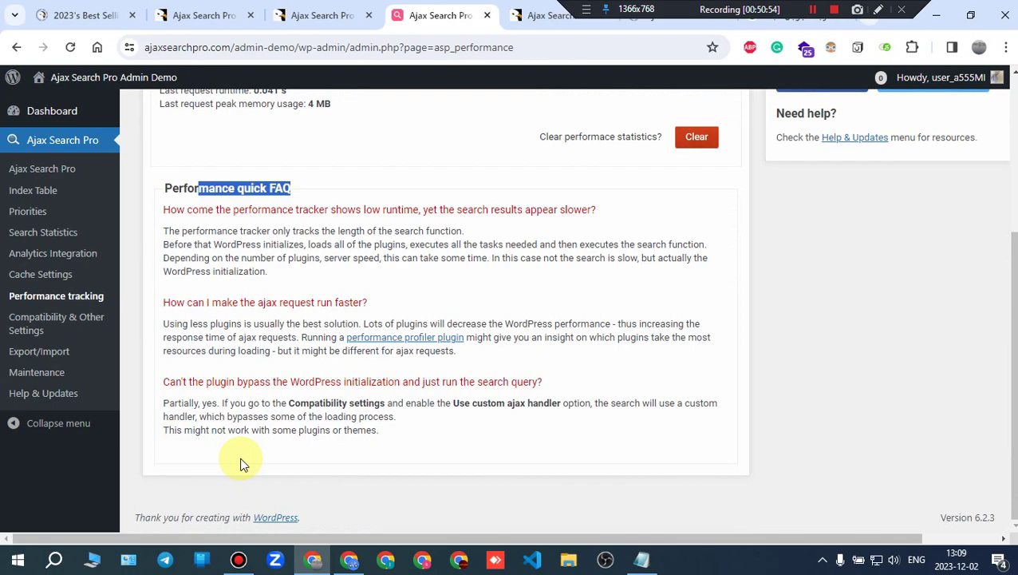
{"action": "scroll", "coordinate": [240, 462], "scroll_direction": "up", "scroll_amount": 3}
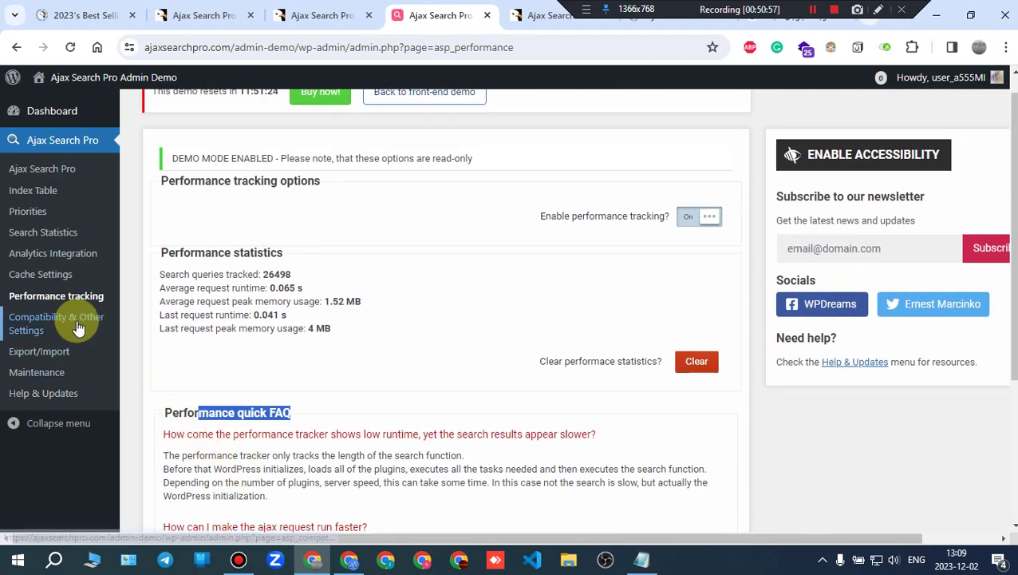
Step: Open the Compatibility & Other Settings page and look through all the CSS and JS compatibility options
{"action": "left_click", "coordinate": [77, 326]}
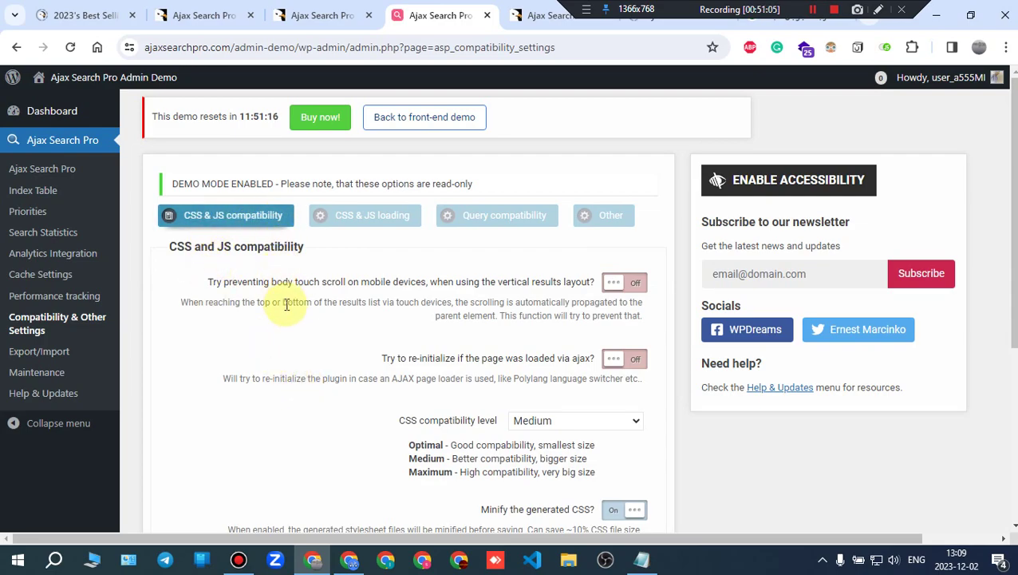
{"action": "left_click_drag", "start_coordinate": [183, 246], "coordinate": [305, 247]}
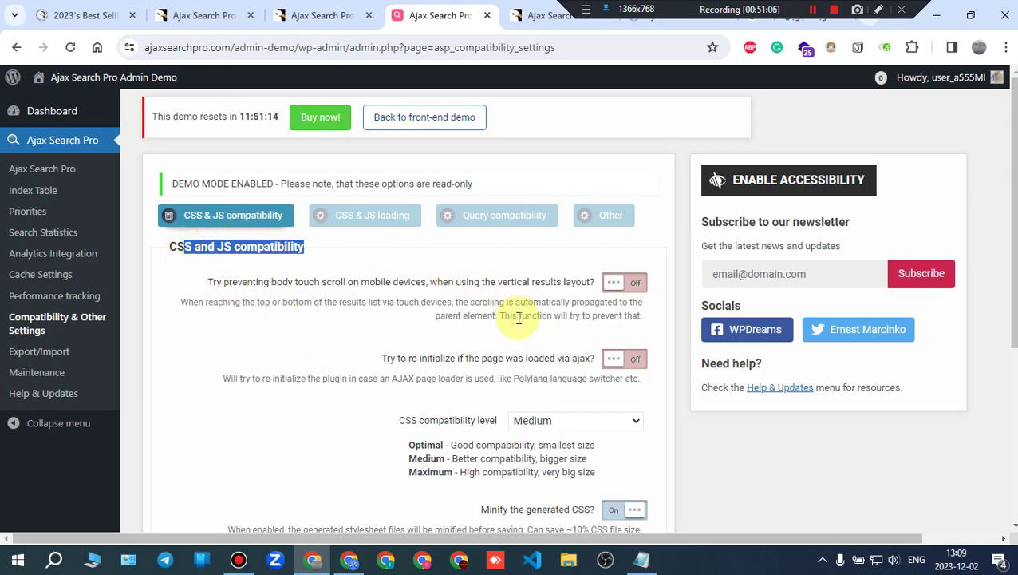
{"action": "scroll", "coordinate": [521, 335], "scroll_direction": "down", "scroll_amount": 5}
{"action": "scroll", "coordinate": [523, 352], "scroll_direction": "up", "scroll_amount": 4}
{"action": "scroll", "coordinate": [523, 351], "scroll_direction": "up", "scroll_amount": 1}
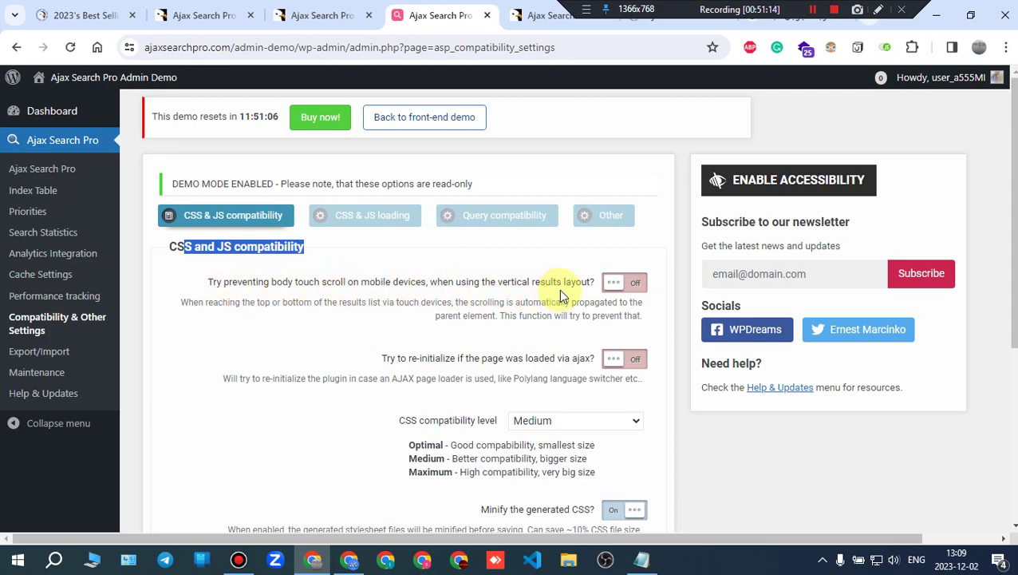
Step: Try the option that prevents body touch scroll on mobile devices, then switch it back off
{"action": "left_click", "coordinate": [643, 289]}
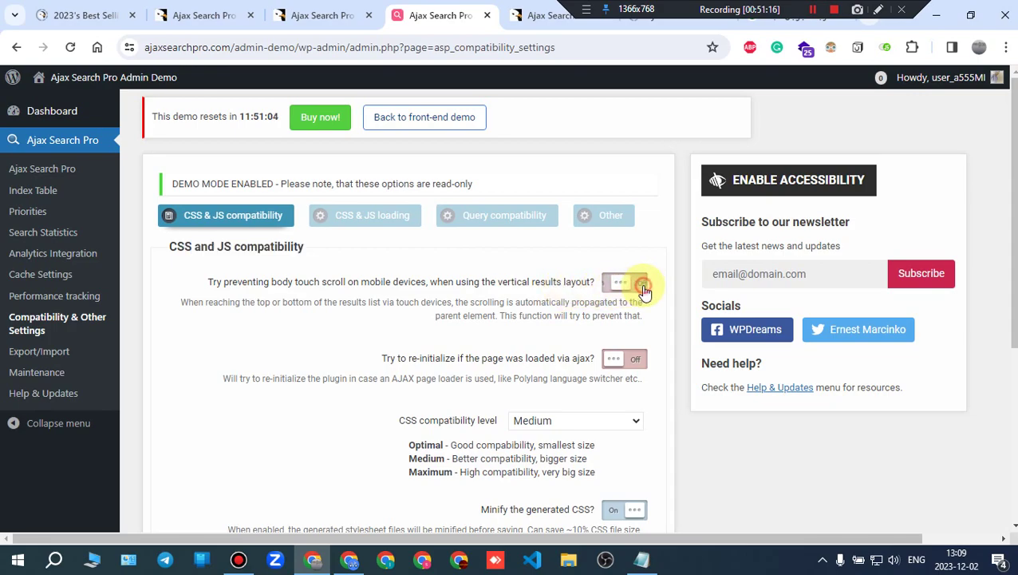
{"action": "left_click", "coordinate": [643, 289]}
{"action": "left_click", "coordinate": [643, 289]}
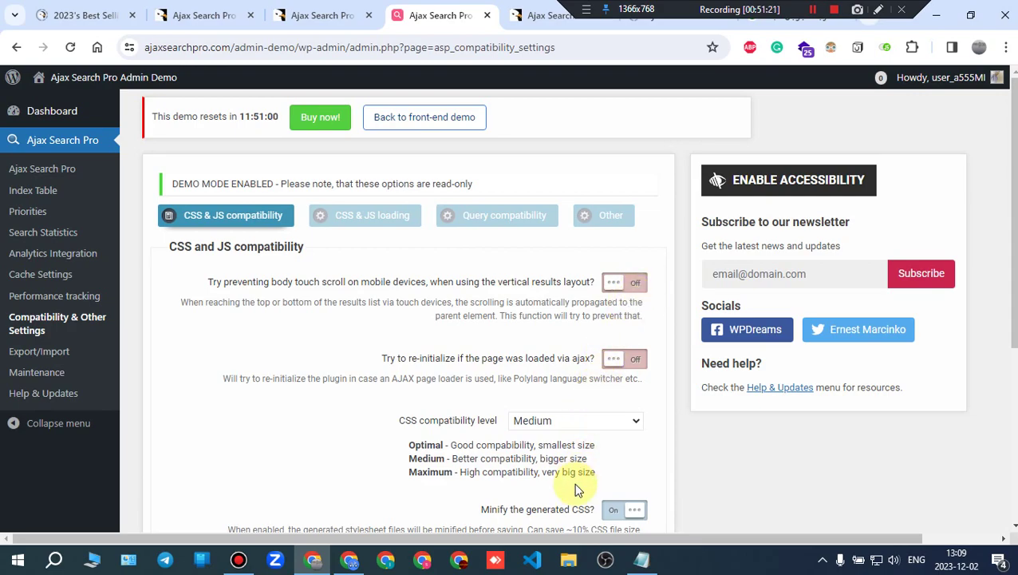
Step: Examine the CSS & JS loading settings, including the global loading options and the Javascript source choices
{"action": "left_click", "coordinate": [349, 224]}
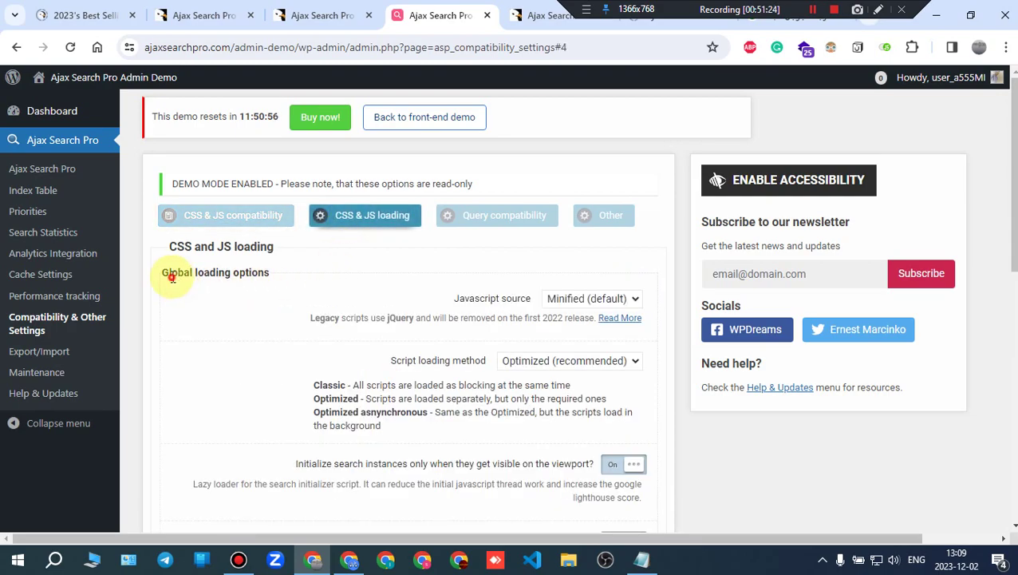
{"action": "left_click_drag", "start_coordinate": [172, 272], "coordinate": [256, 278]}
{"action": "scroll", "coordinate": [275, 315], "scroll_direction": "down", "scroll_amount": 7}
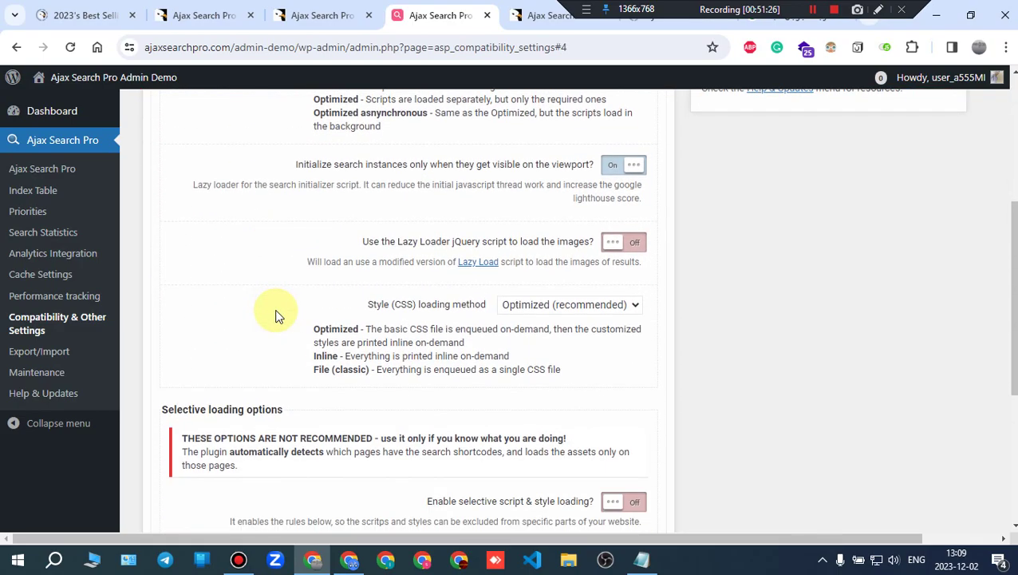
{"action": "scroll", "coordinate": [278, 317], "scroll_direction": "up", "scroll_amount": 6}
{"action": "scroll", "coordinate": [276, 318], "scroll_direction": "up", "scroll_amount": 2}
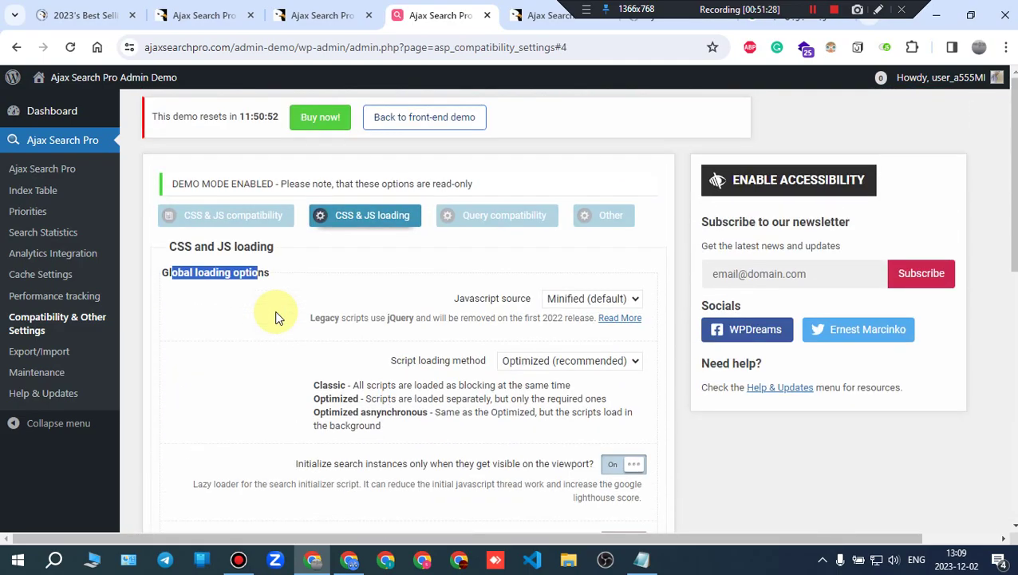
{"action": "left_click", "coordinate": [583, 301]}
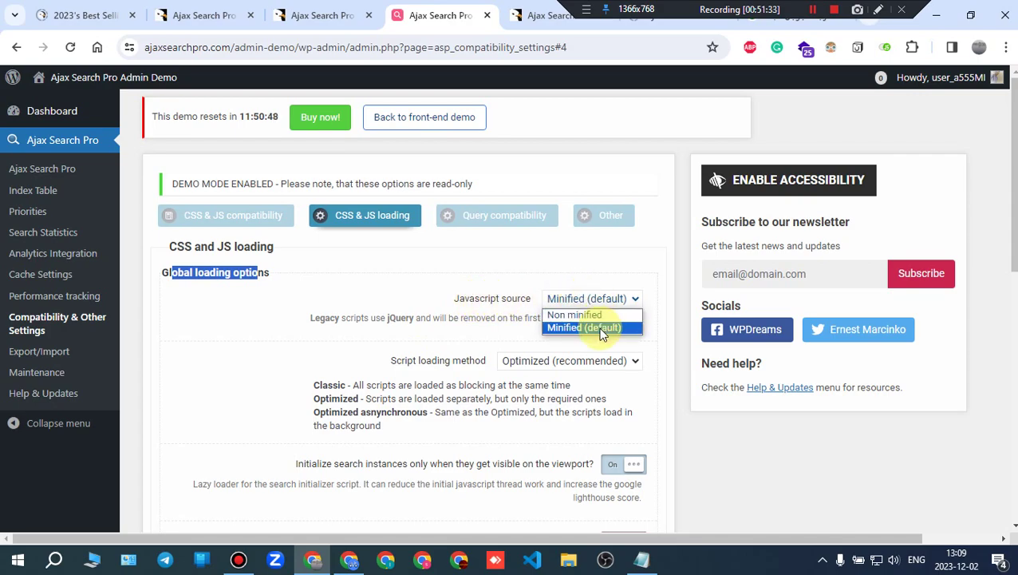
{"action": "left_click", "coordinate": [452, 278]}
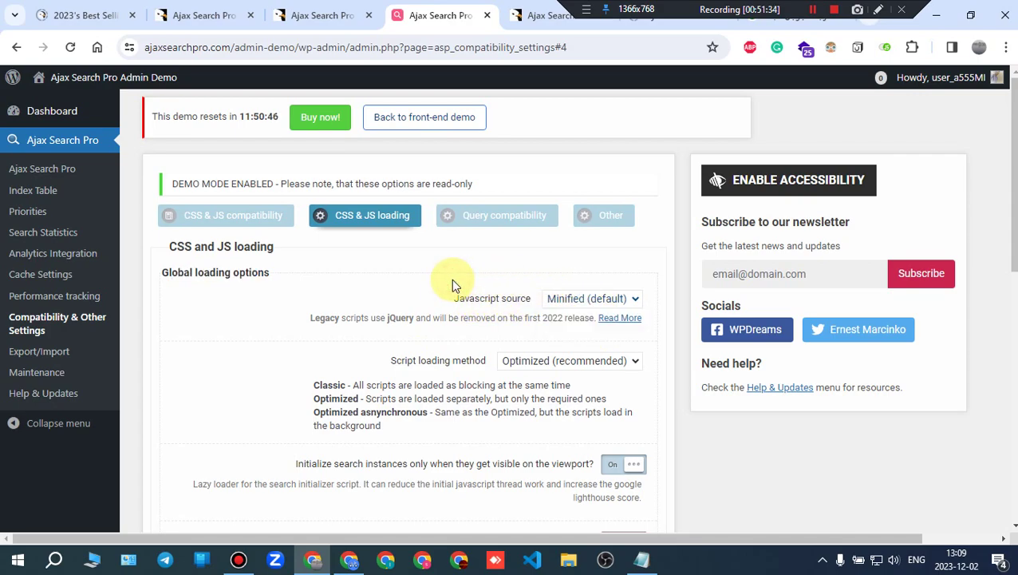
Step: Show the Query compatibility options and examine the soft-check, Advanced Custom Fields, force case and force unicode search settings
{"action": "left_click", "coordinate": [460, 227]}
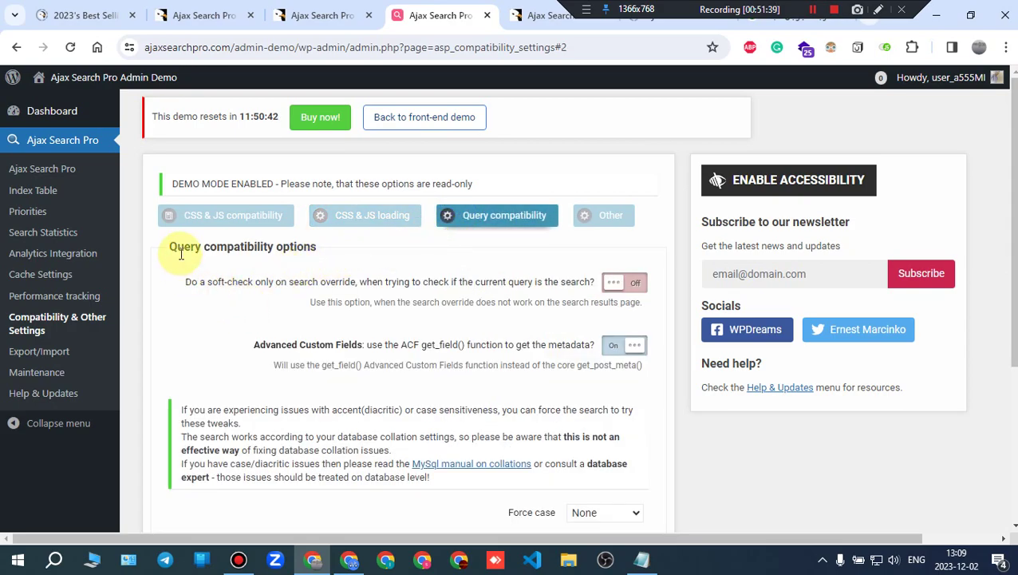
{"action": "left_click_drag", "start_coordinate": [177, 249], "coordinate": [334, 263]}
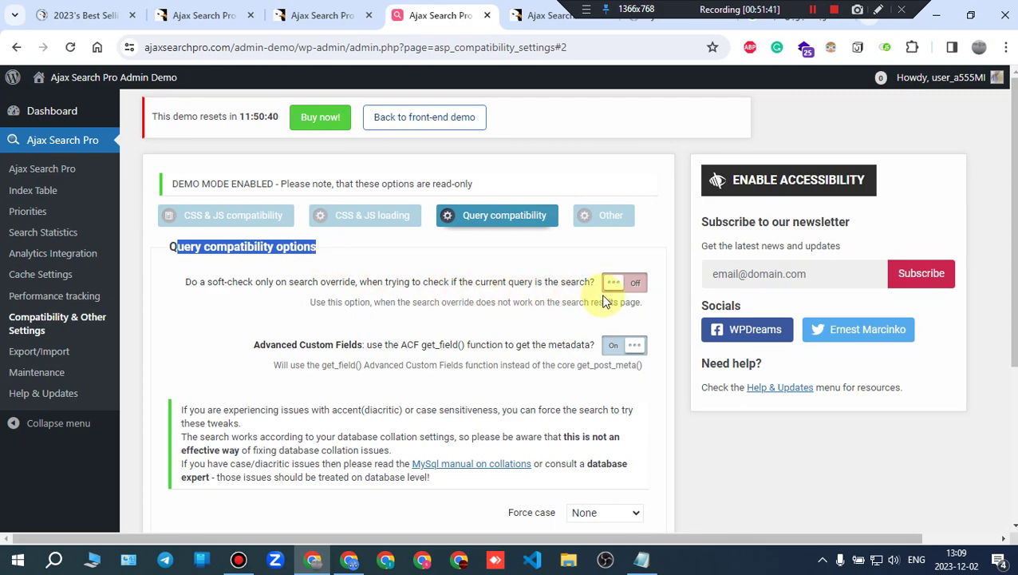
{"action": "scroll", "coordinate": [605, 300], "scroll_direction": "down", "scroll_amount": 3}
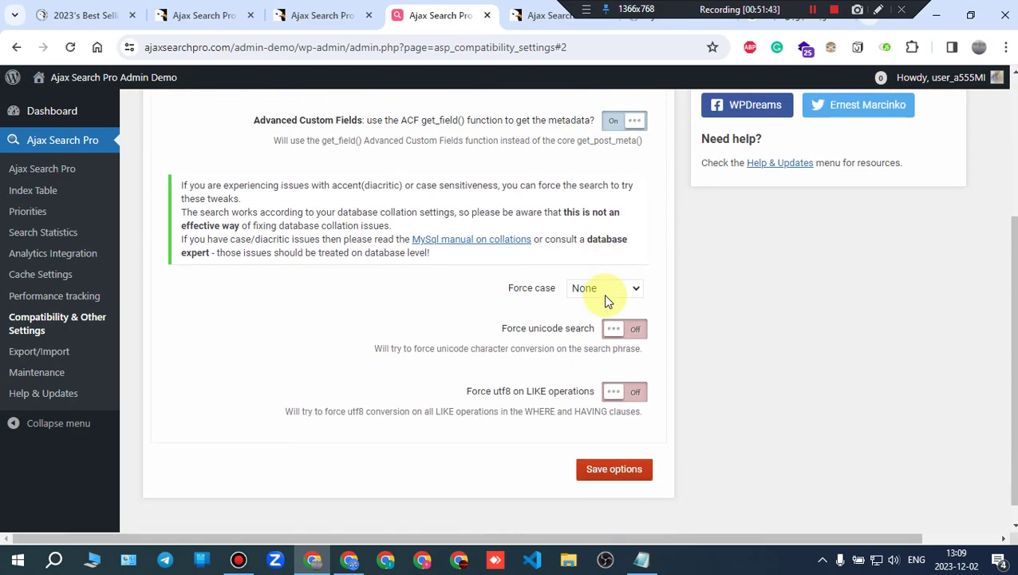
{"action": "left_click", "coordinate": [627, 344]}
{"action": "left_click", "coordinate": [626, 343]}
{"action": "scroll", "coordinate": [491, 359], "scroll_direction": "down", "scroll_amount": 1}
{"action": "scroll", "coordinate": [562, 427], "scroll_direction": "up", "scroll_amount": 3}
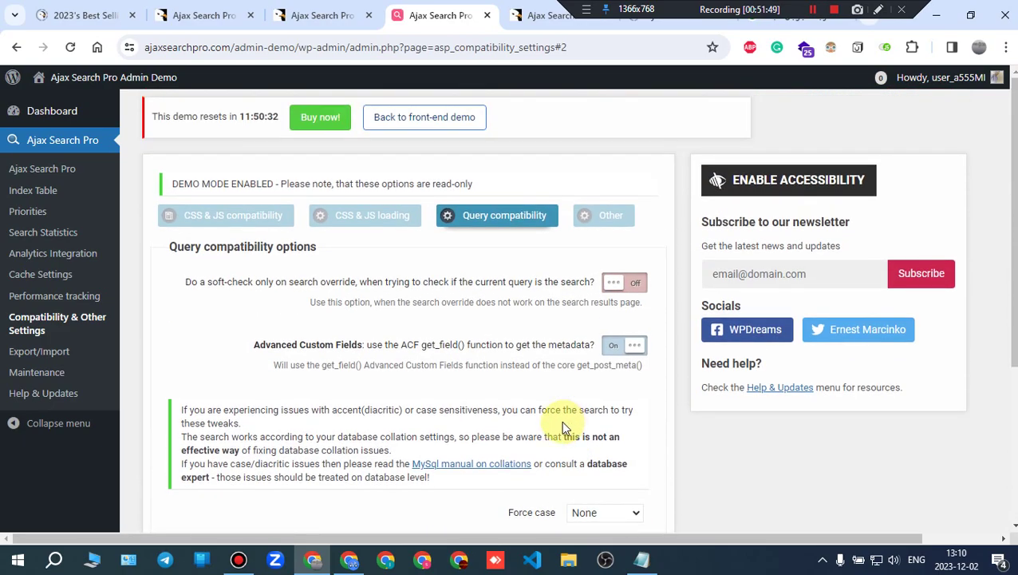
Step: Show the Other compatibility options and read the REST API and meta box post type settings
{"action": "left_click", "coordinate": [594, 225]}
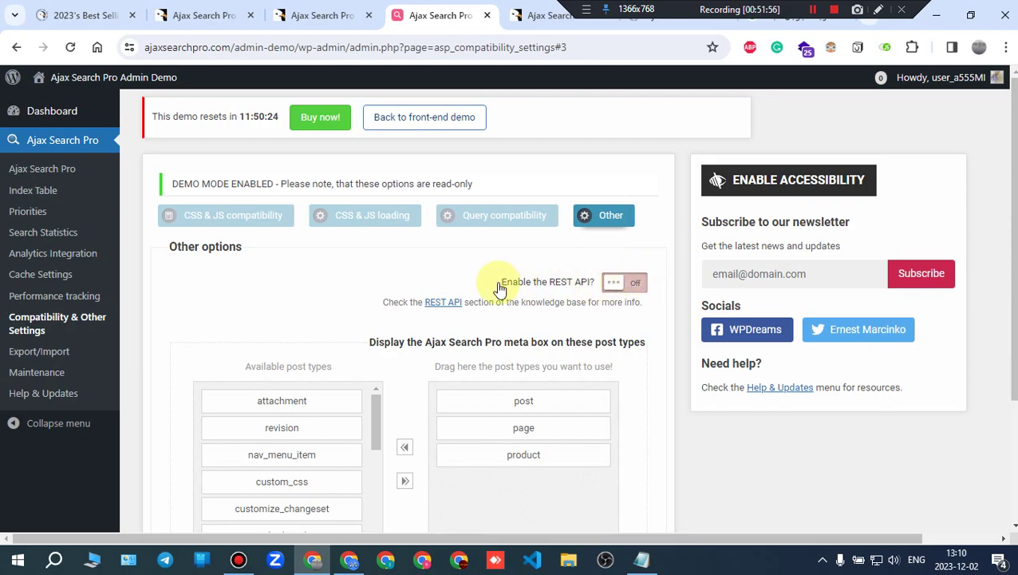
{"action": "scroll", "coordinate": [194, 263], "scroll_direction": "down", "scroll_amount": 1}
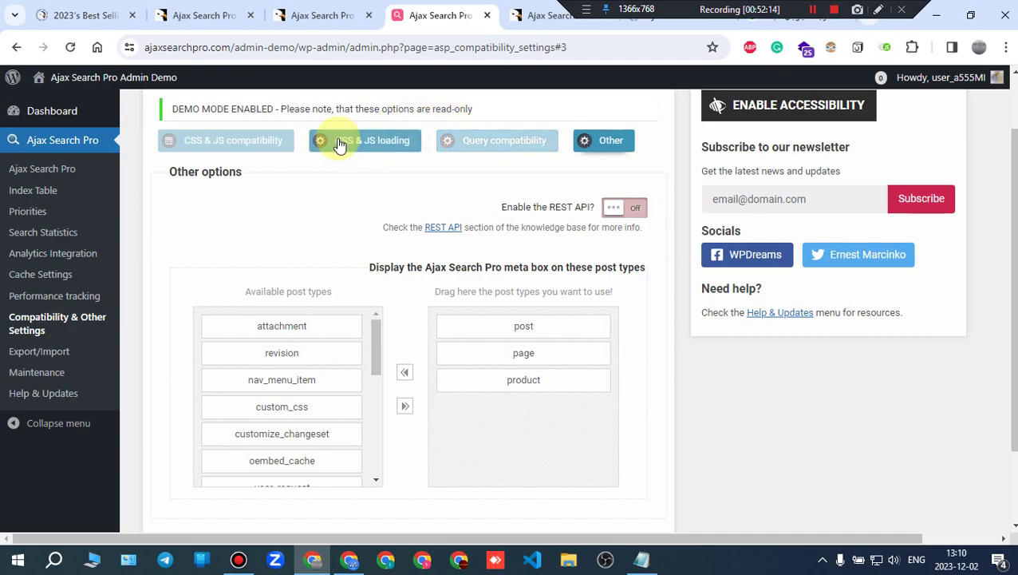
Step: Open the Export/Import page, compare the Instances and Settings Only views, and examine the import section for search instances
{"action": "left_click", "coordinate": [36, 352]}
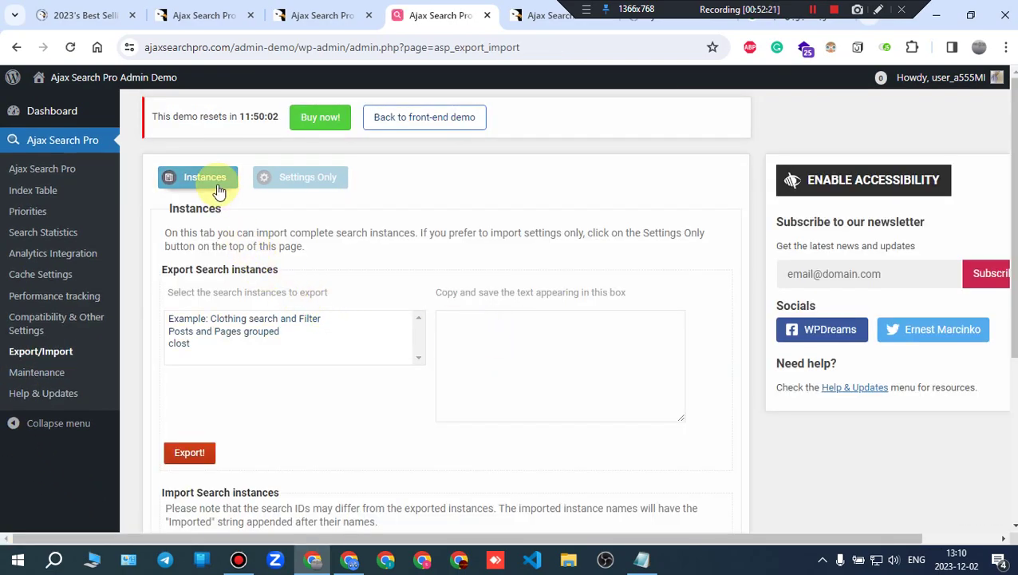
{"action": "left_click", "coordinate": [306, 180]}
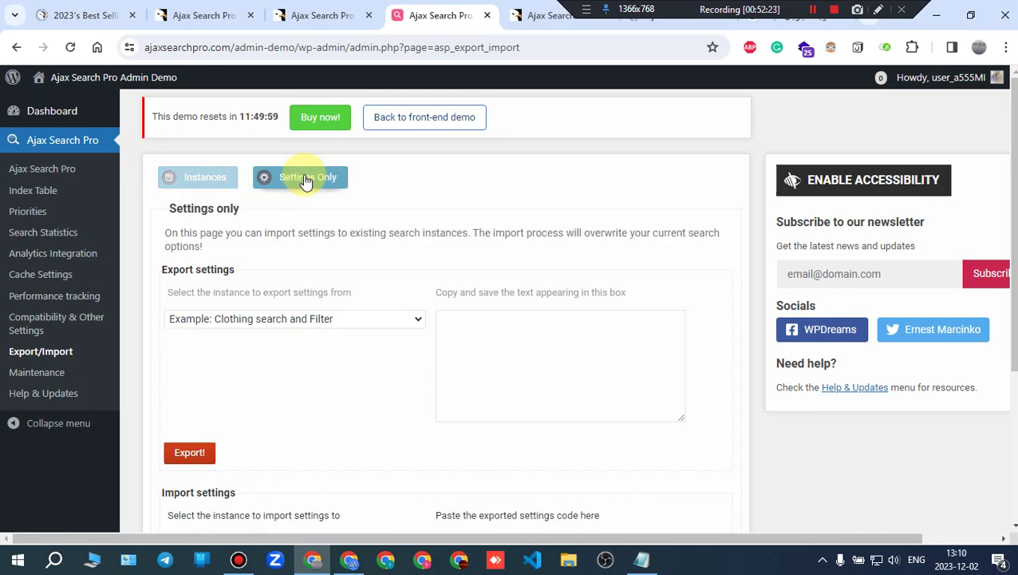
{"action": "left_click", "coordinate": [213, 189]}
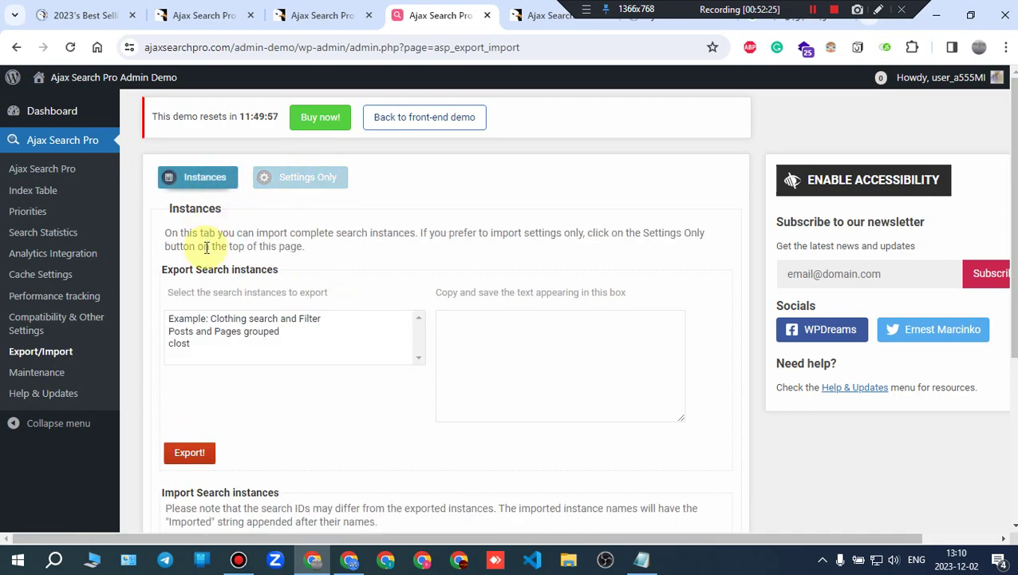
{"action": "scroll", "coordinate": [210, 292], "scroll_direction": "down", "scroll_amount": 3}
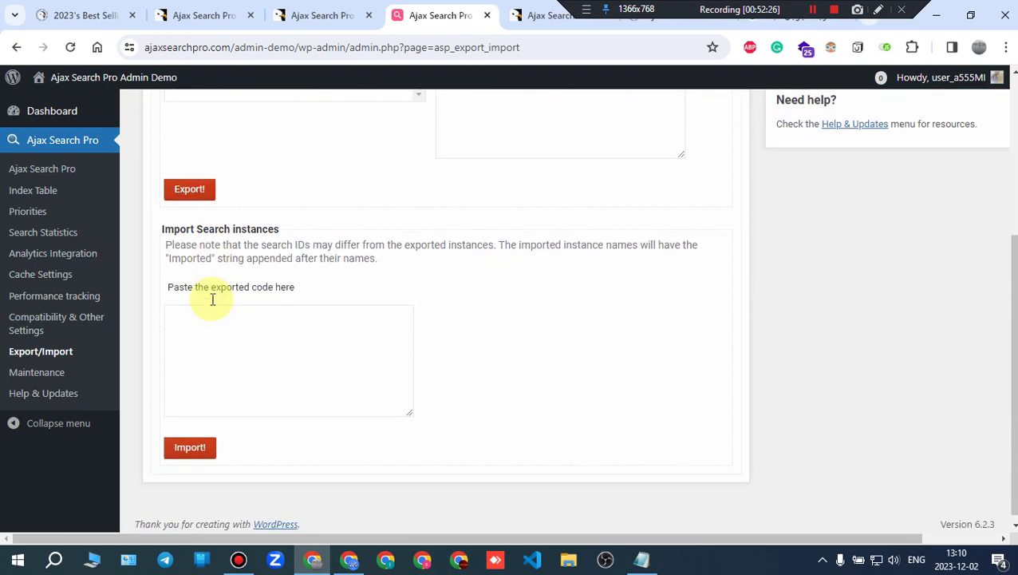
Step: Select the "Posts and Pages grouped" instance in the list of search instances to export
{"action": "scroll", "coordinate": [192, 239], "scroll_direction": "up", "scroll_amount": 2}
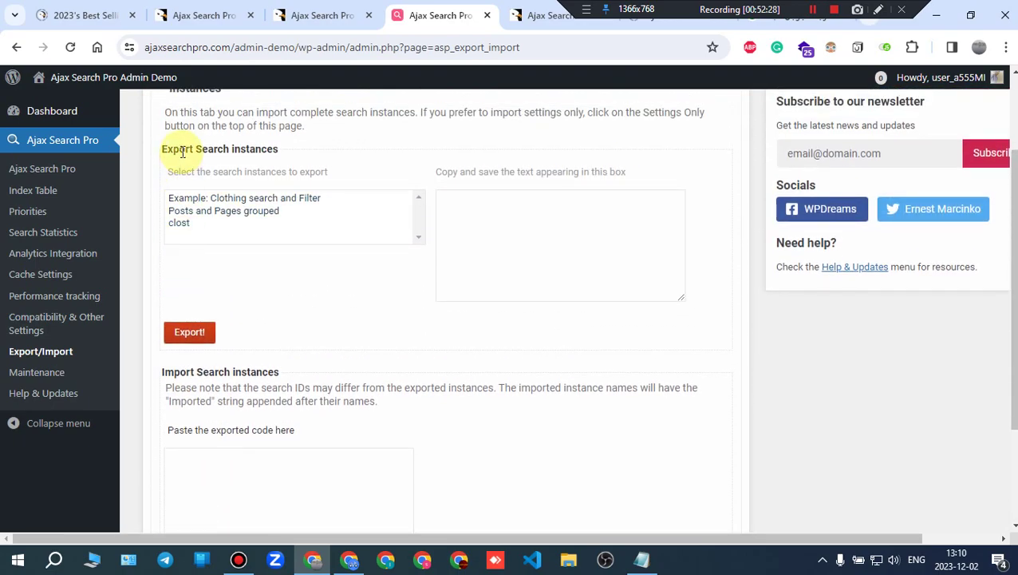
{"action": "left_click_drag", "start_coordinate": [178, 148], "coordinate": [270, 146]}
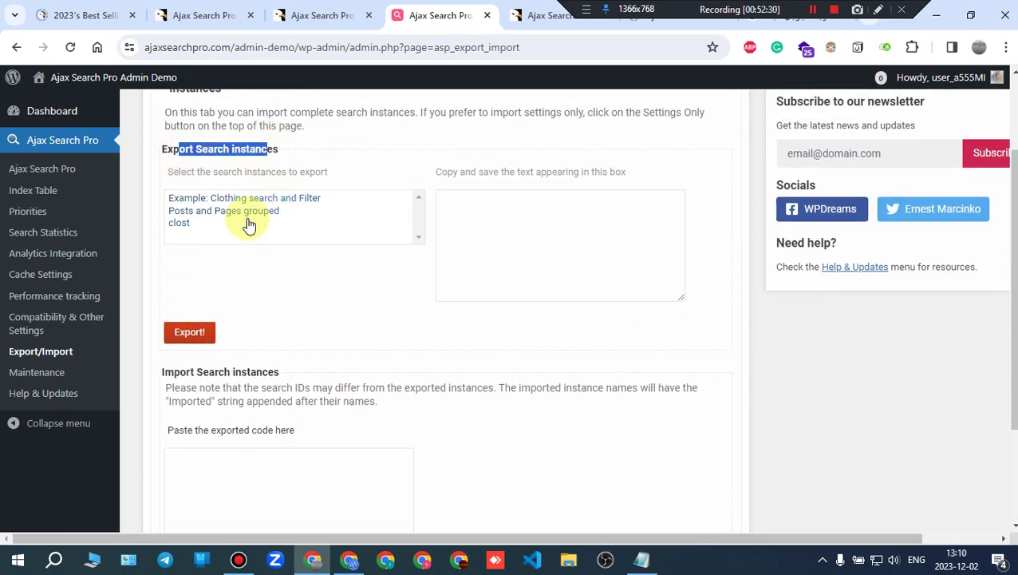
{"action": "left_click", "coordinate": [182, 201]}
{"action": "left_click", "coordinate": [182, 213]}
{"action": "left_click", "coordinate": [182, 225]}
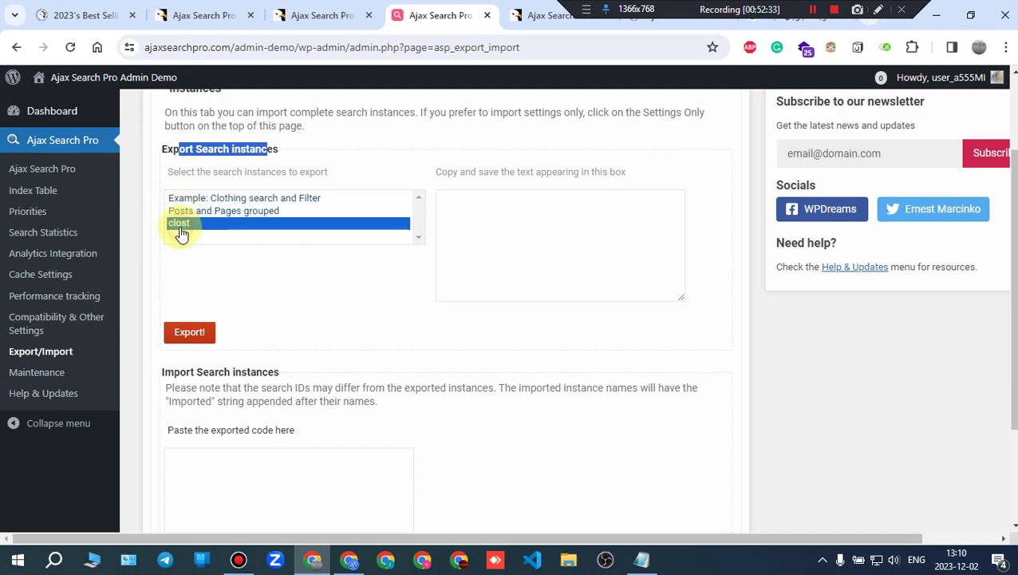
{"action": "left_click", "coordinate": [188, 210]}
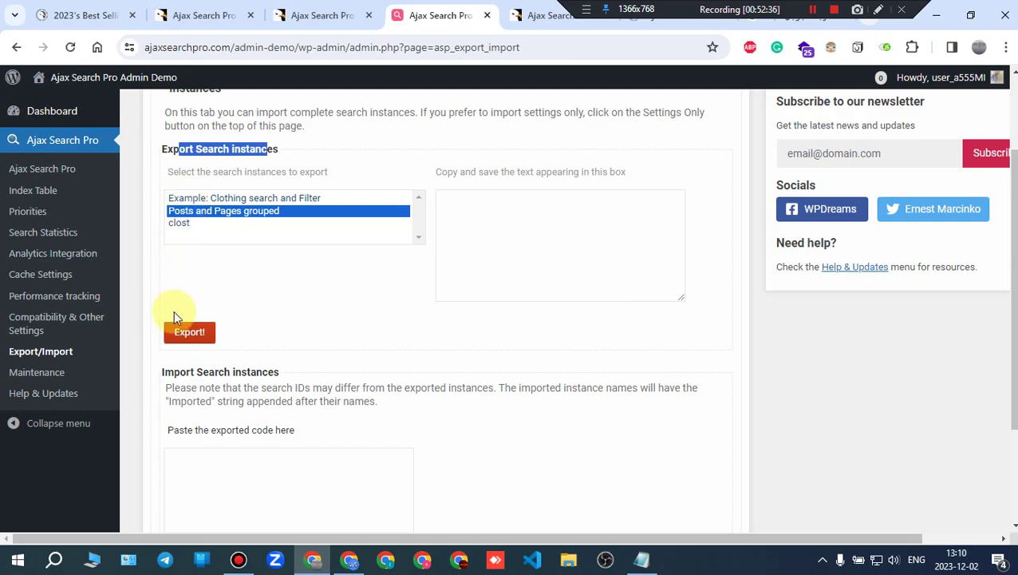
Step: Examine the Import Search instances section and its empty box for the exported code
{"action": "scroll", "coordinate": [283, 318], "scroll_direction": "down", "scroll_amount": 2}
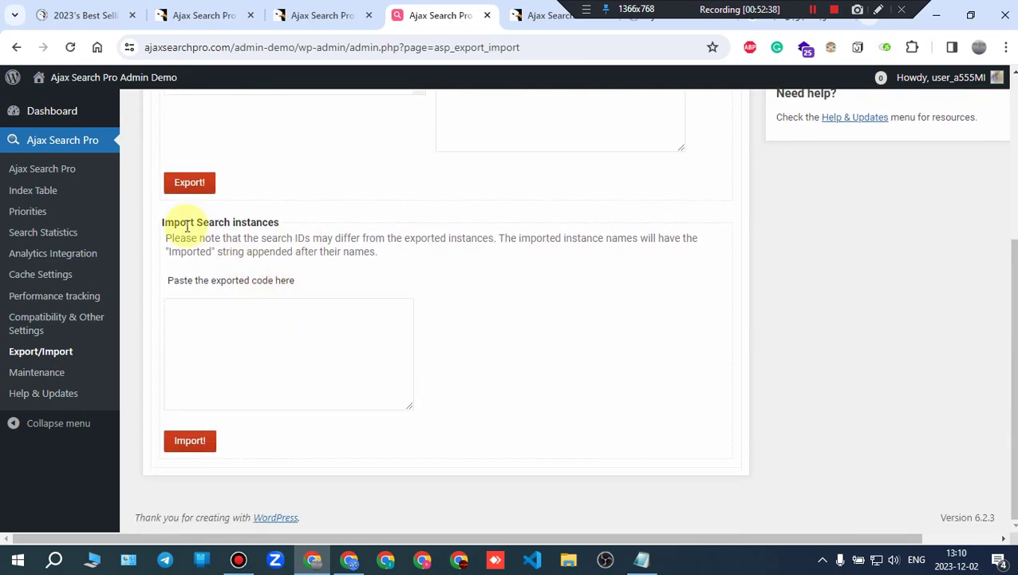
{"action": "left_click_drag", "start_coordinate": [187, 222], "coordinate": [269, 221]}
{"action": "left_click", "coordinate": [266, 347]}
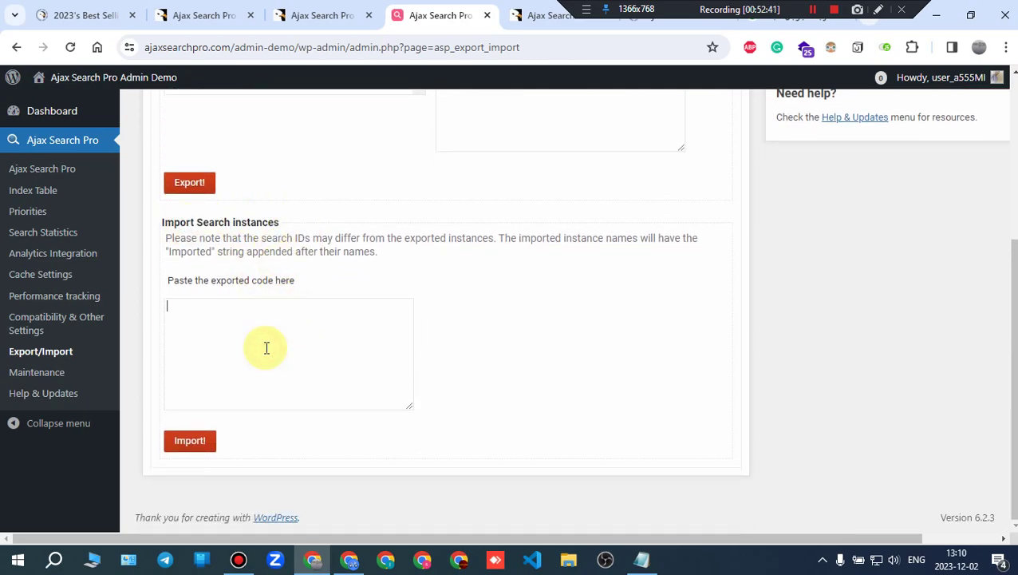
{"action": "left_click_drag", "start_coordinate": [199, 286], "coordinate": [285, 284]}
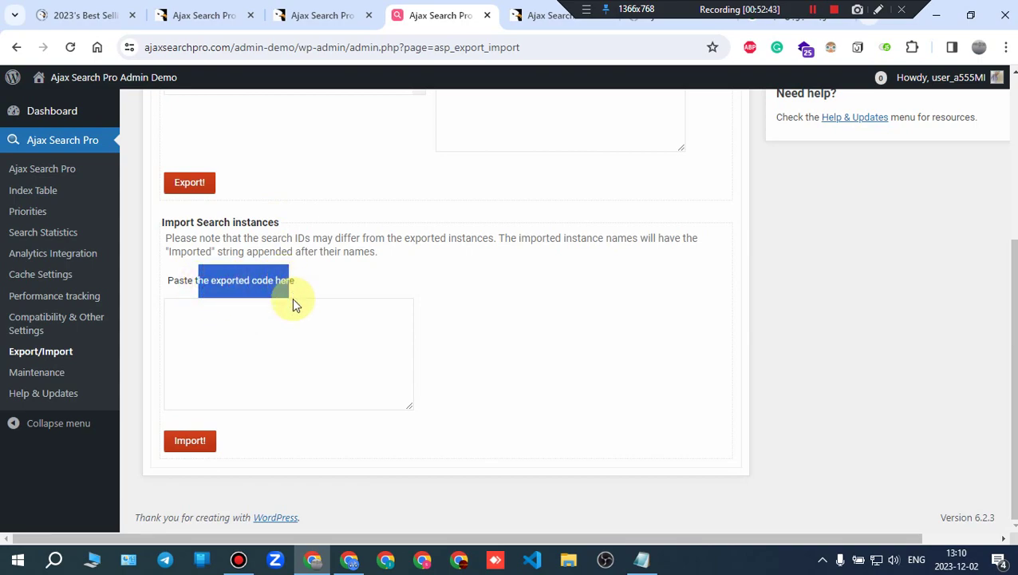
{"action": "left_click", "coordinate": [281, 346]}
{"action": "scroll", "coordinate": [206, 457], "scroll_direction": "up", "scroll_amount": 1}
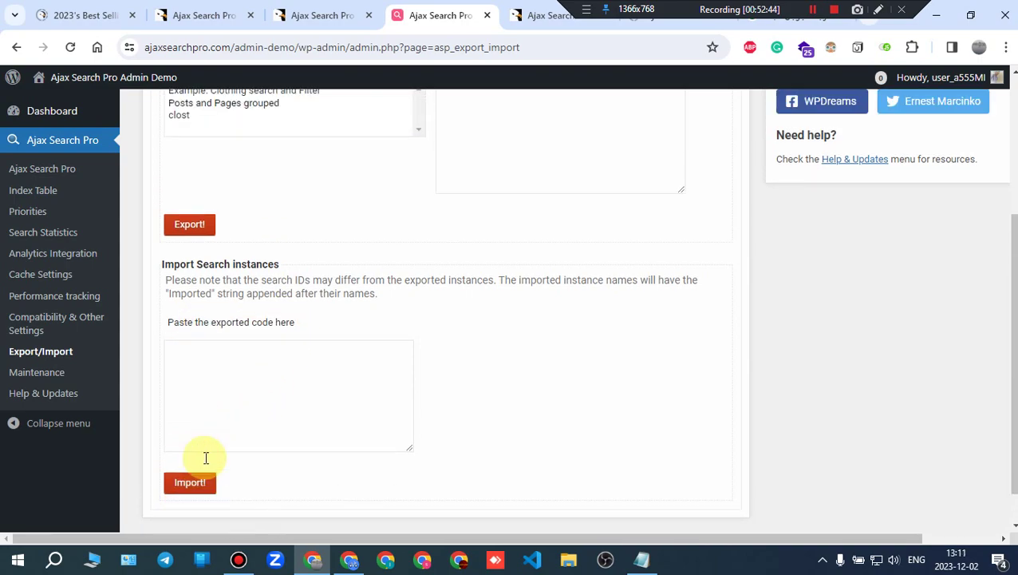
Step: Show the Settings Only view and read its description of importing settings to existing search instances
{"action": "scroll", "coordinate": [206, 457], "scroll_direction": "up", "scroll_amount": 3}
{"action": "left_click", "coordinate": [302, 191]}
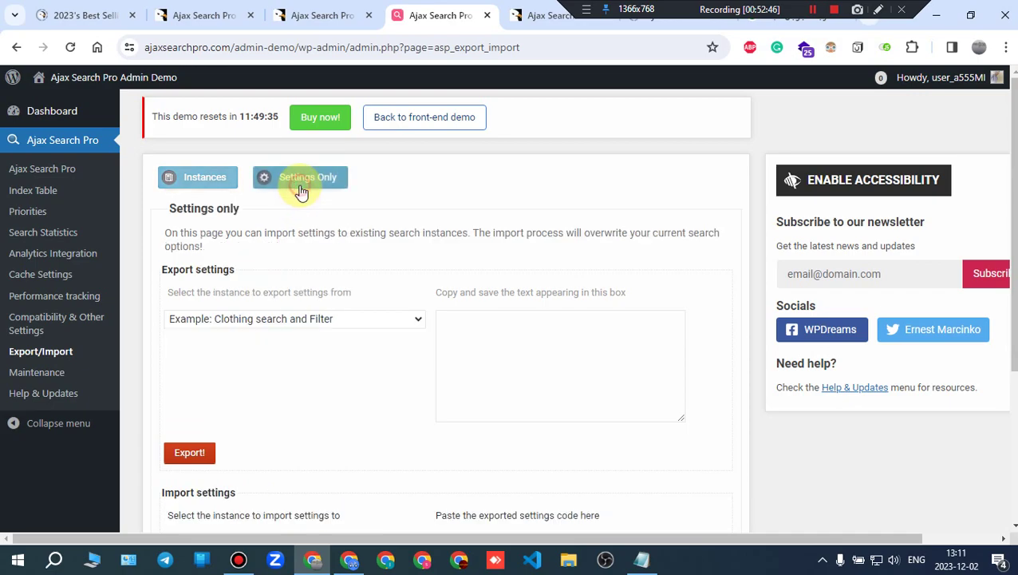
{"action": "left_click_drag", "start_coordinate": [187, 209], "coordinate": [711, 245]}
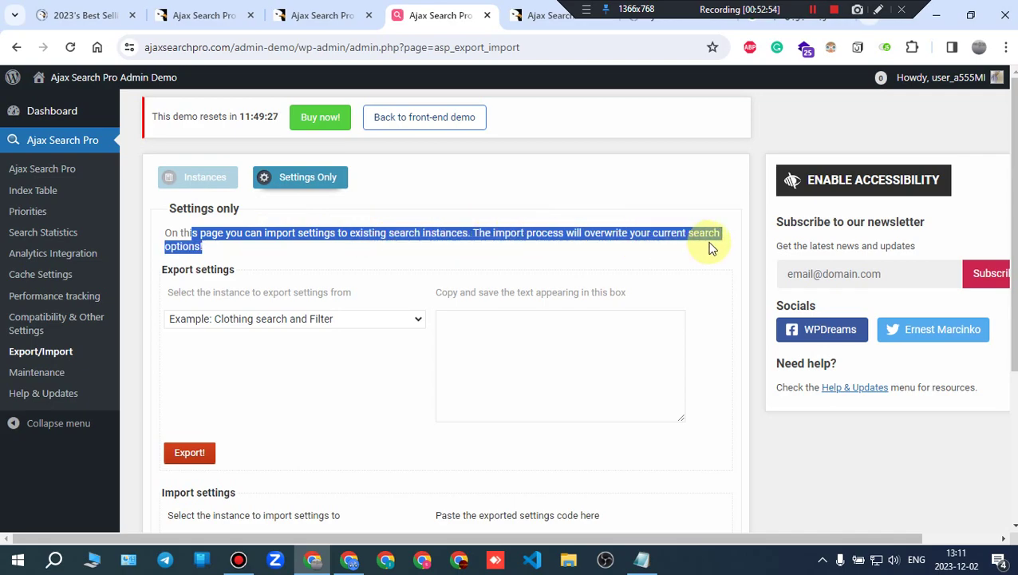
{"action": "left_click", "coordinate": [711, 245]}
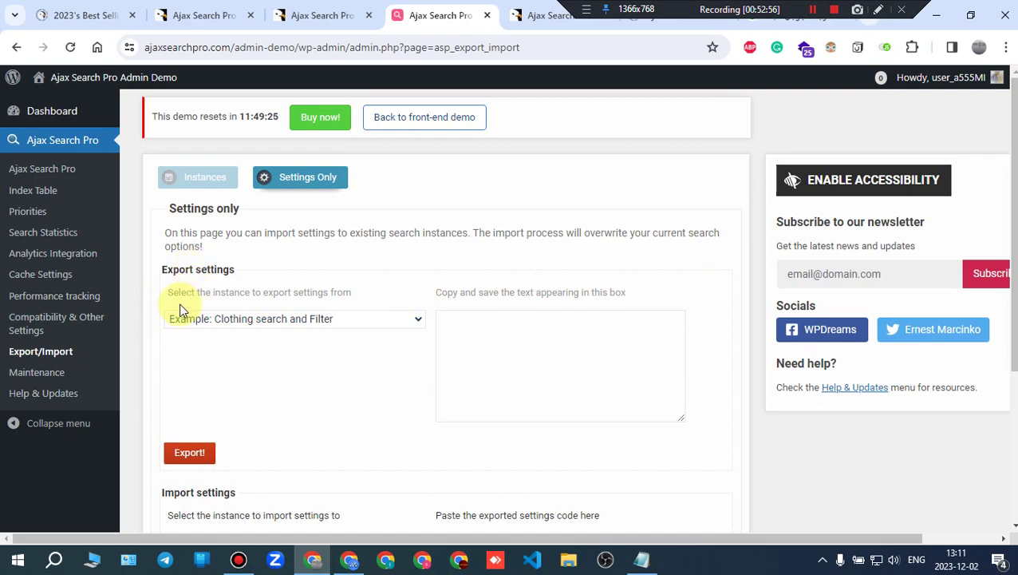
Step: Choose "Posts and Pages grouped" as the instance for both exporting and importing settings
{"action": "left_click_drag", "start_coordinate": [170, 272], "coordinate": [239, 271]}
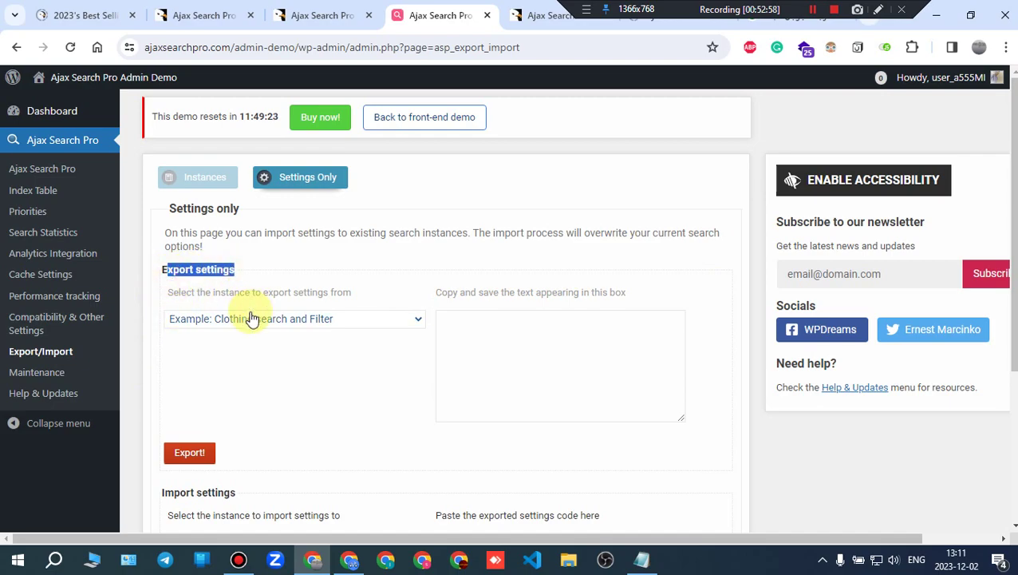
{"action": "left_click", "coordinate": [250, 318]}
{"action": "left_click", "coordinate": [240, 347]}
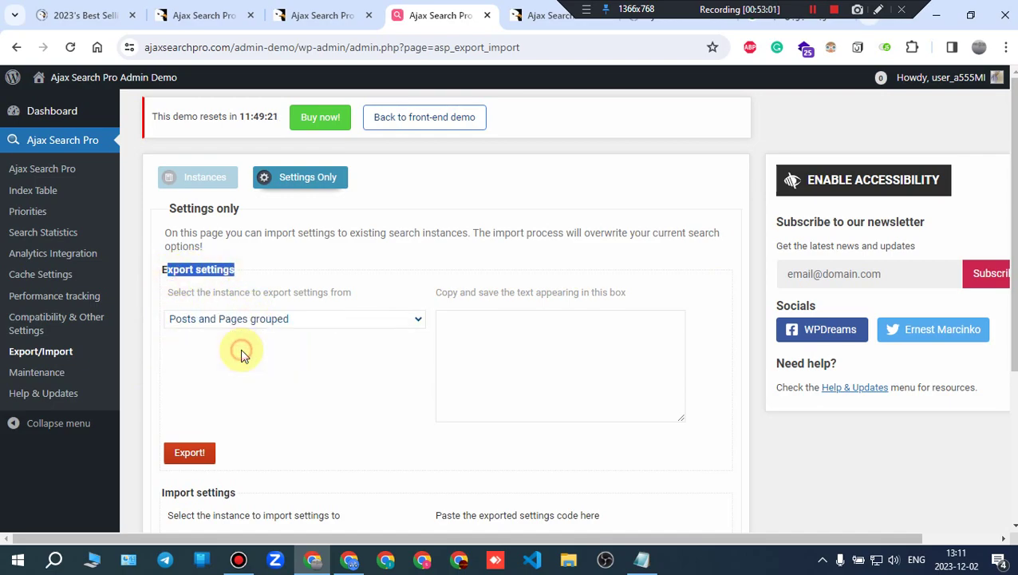
{"action": "scroll", "coordinate": [222, 394], "scroll_direction": "down", "scroll_amount": 3}
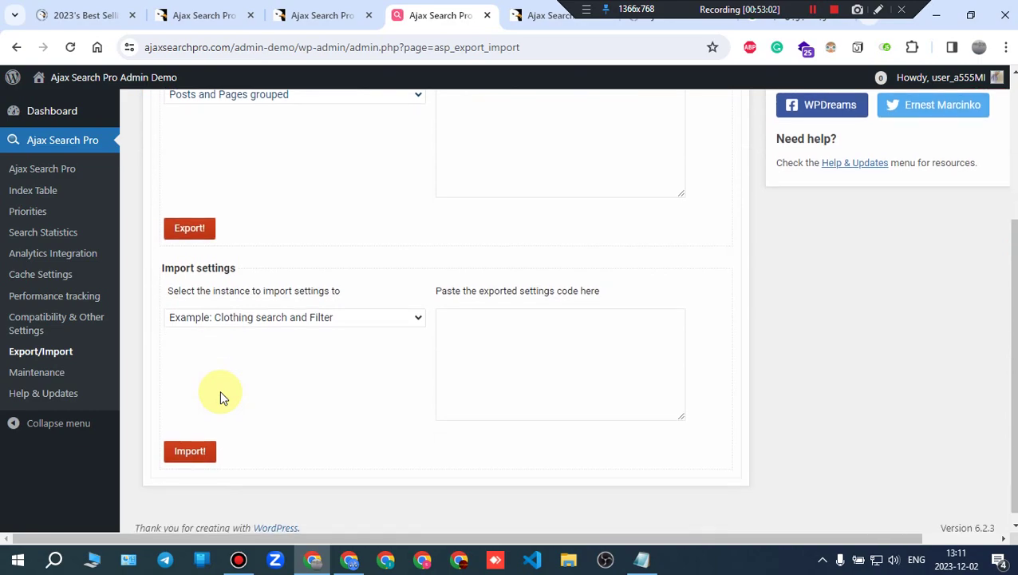
{"action": "left_click", "coordinate": [238, 320]}
{"action": "left_click", "coordinate": [239, 355]}
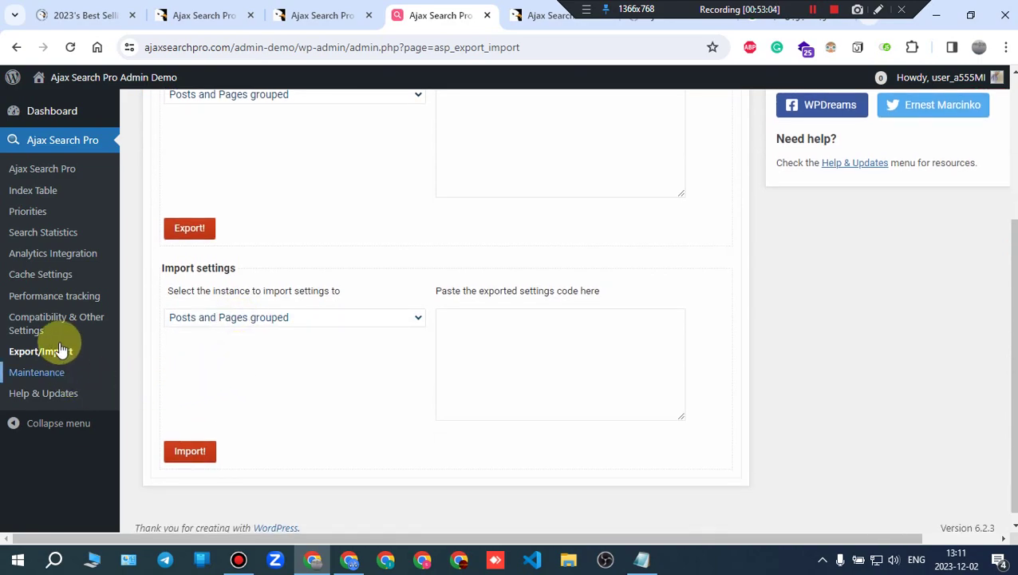
Step: Open the Maintenance page and examine the index table optimization, Reset, and Wipe & Deactivate sections
{"action": "left_click", "coordinate": [38, 378]}
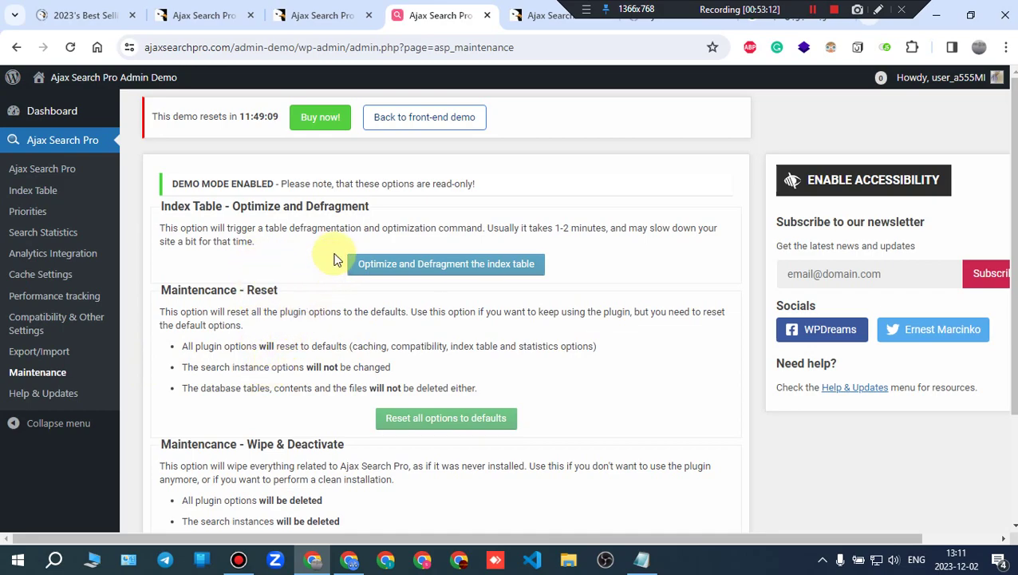
{"action": "left_click_drag", "start_coordinate": [206, 205], "coordinate": [365, 185]}
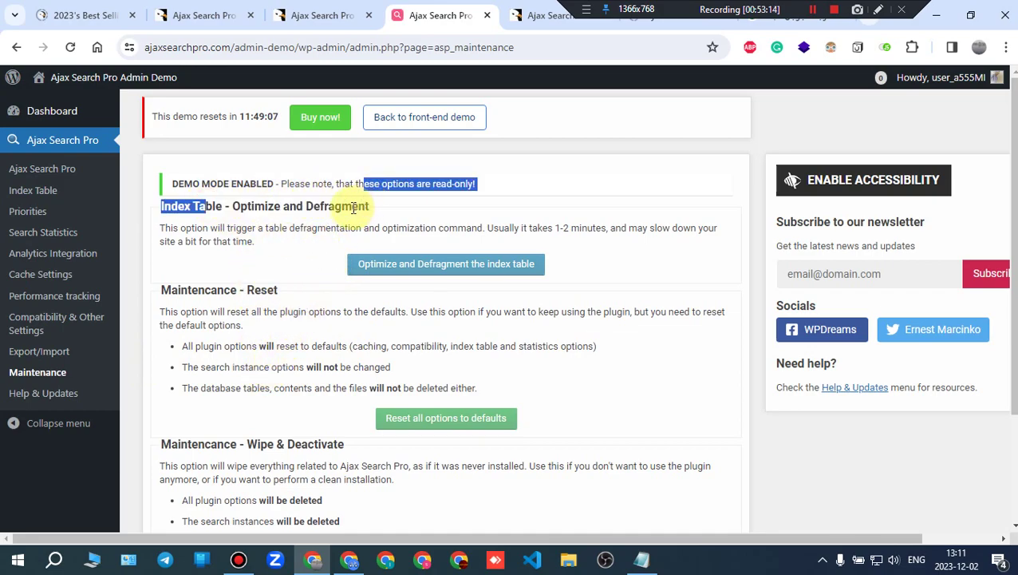
{"action": "left_click_drag", "start_coordinate": [181, 287], "coordinate": [256, 287]}
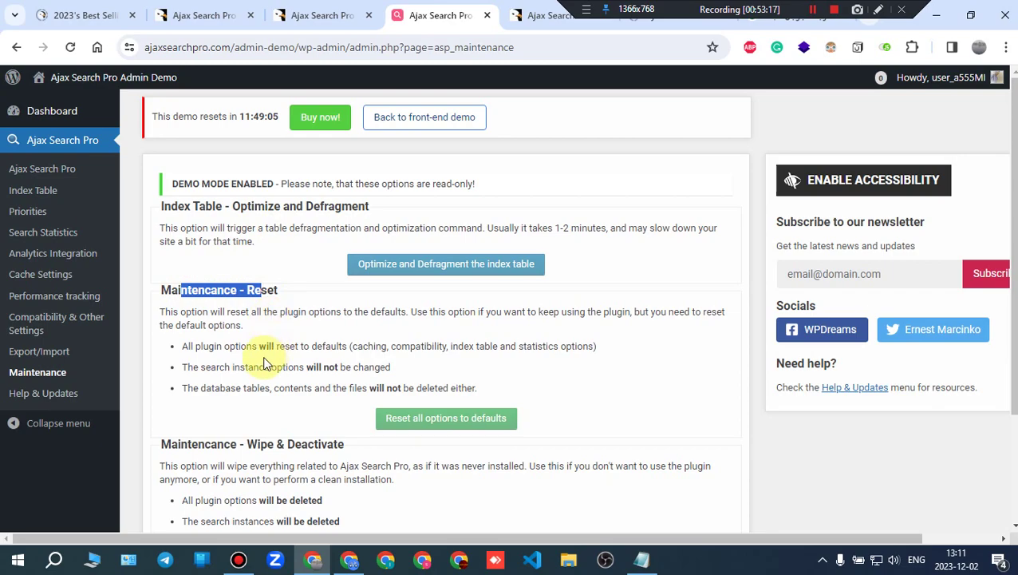
{"action": "left_click_drag", "start_coordinate": [204, 444], "coordinate": [330, 446]}
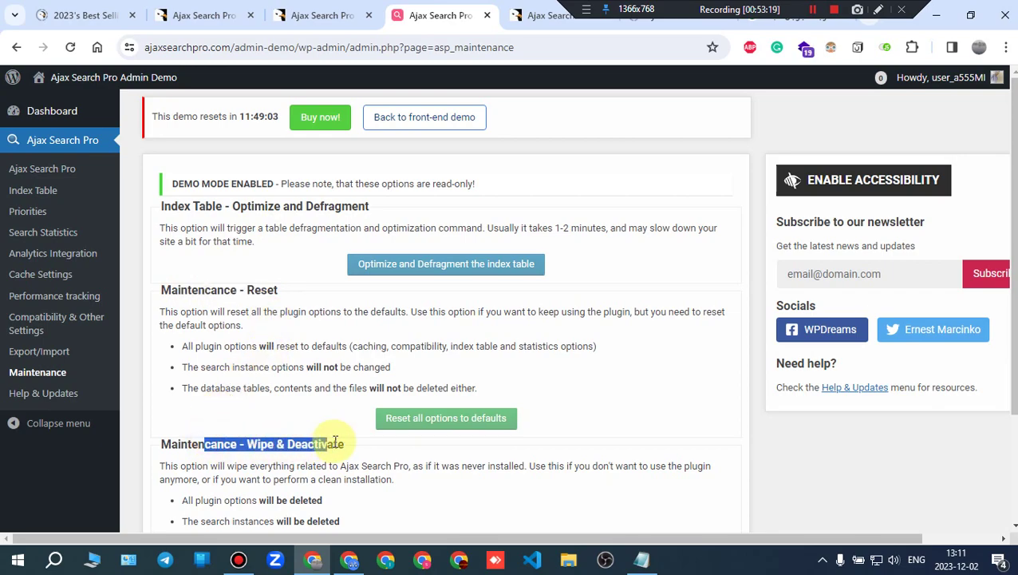
{"action": "scroll", "coordinate": [329, 435], "scroll_direction": "down", "scroll_amount": 3}
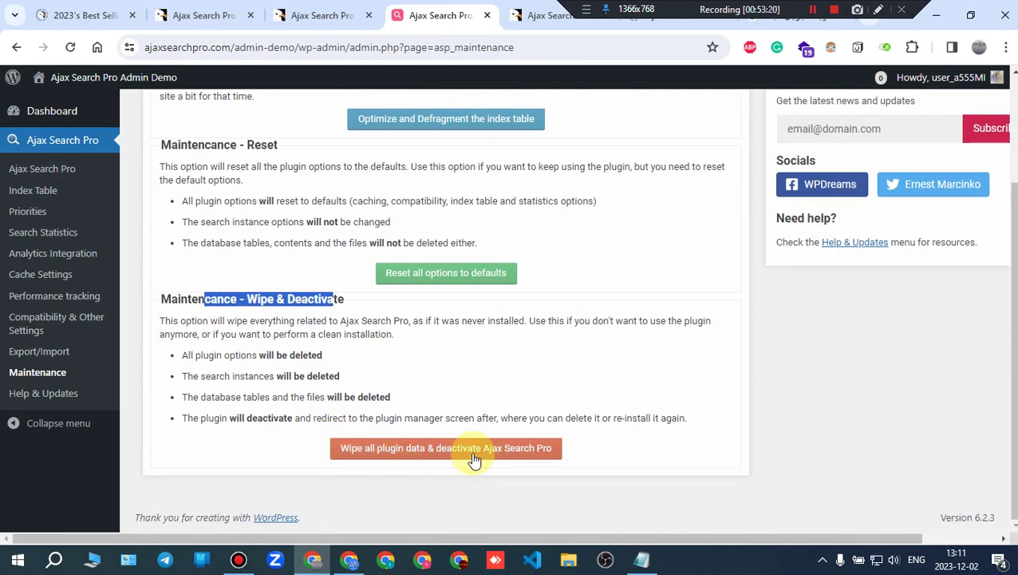
{"action": "scroll", "coordinate": [473, 459], "scroll_direction": "up", "scroll_amount": 2}
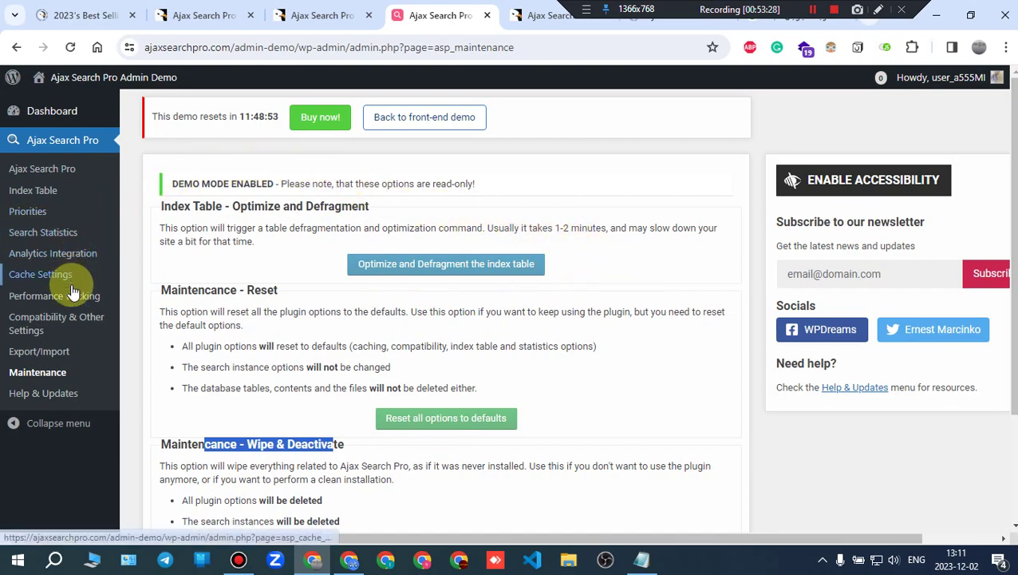
Step: Open the Help & Updates page and read the version status, support information and useful resources
{"action": "left_click", "coordinate": [60, 401]}
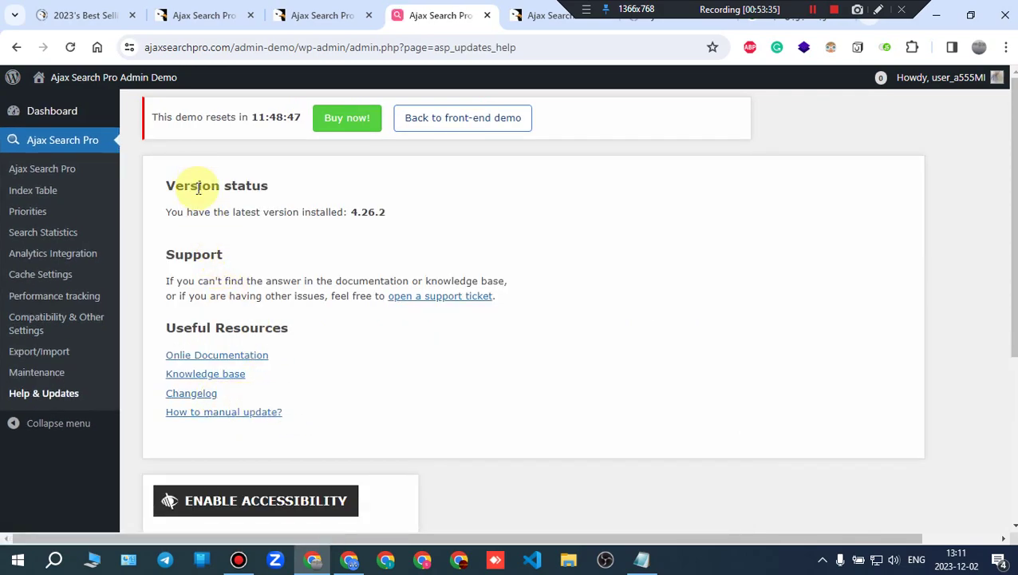
{"action": "left_click_drag", "start_coordinate": [177, 189], "coordinate": [279, 186]}
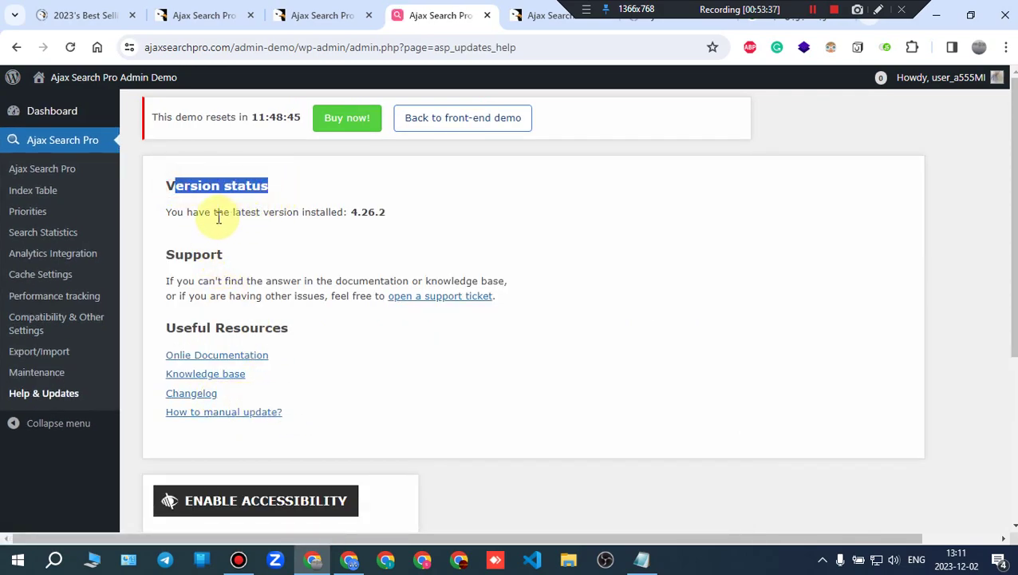
{"action": "left_click", "coordinate": [181, 215]}
{"action": "left_click_drag", "start_coordinate": [183, 214], "coordinate": [407, 220]}
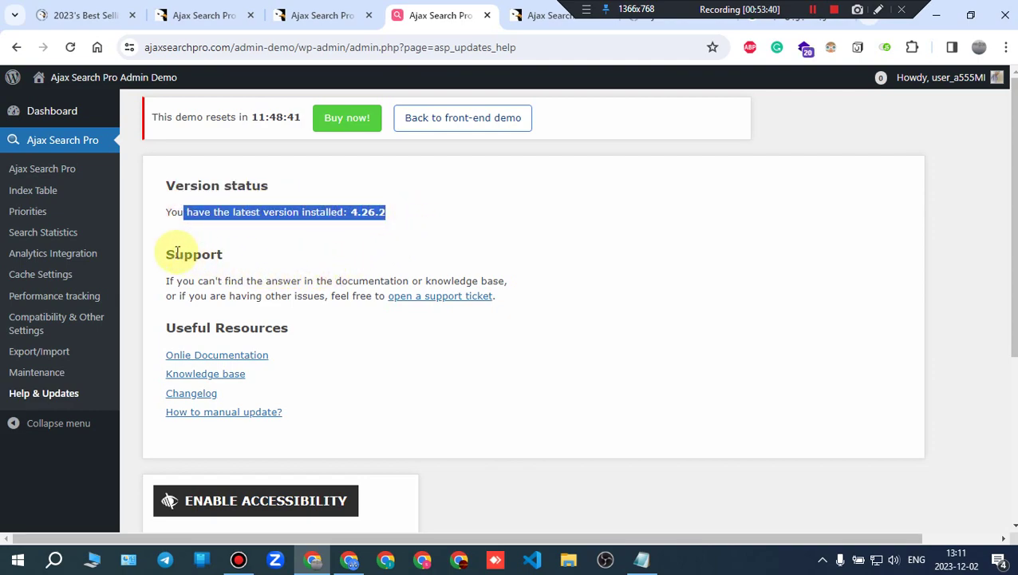
{"action": "left_click_drag", "start_coordinate": [177, 252], "coordinate": [386, 289]}
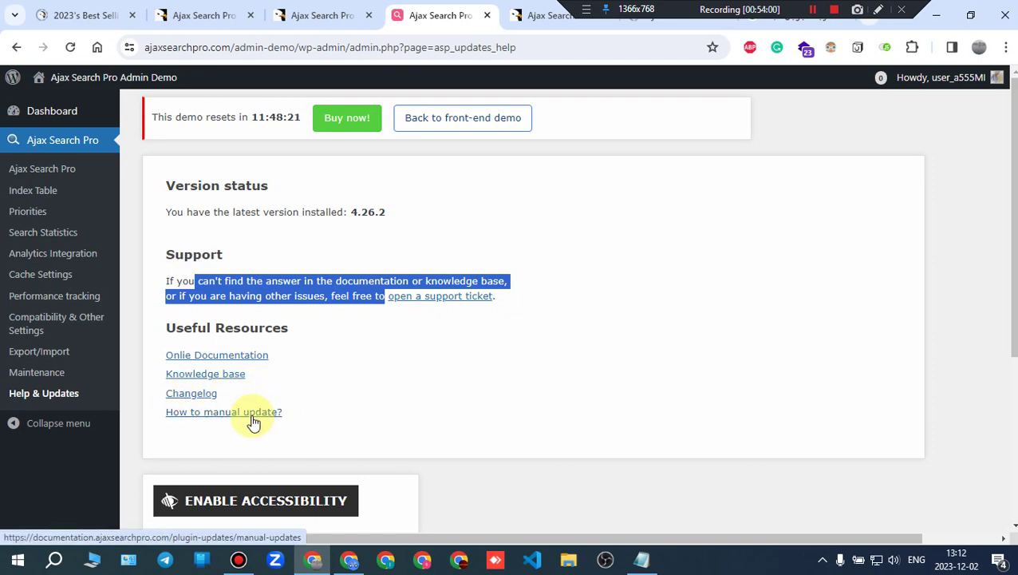
{"action": "scroll", "coordinate": [209, 398], "scroll_direction": "down", "scroll_amount": 2}
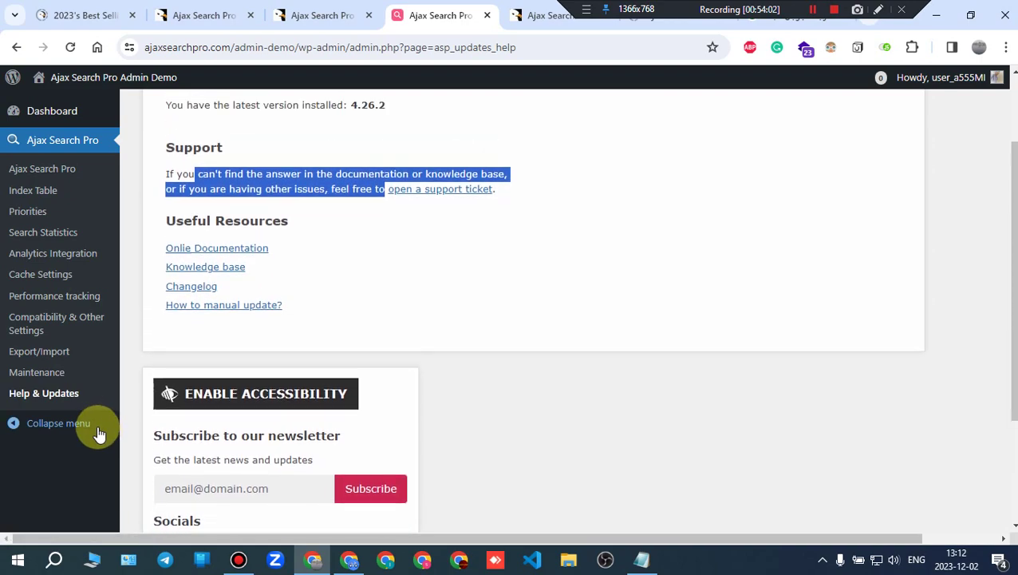
Step: Return to the main Ajax Search Pro page and examine the new search instance form and the "clost" entry
{"action": "scroll", "coordinate": [97, 433], "scroll_direction": "up", "scroll_amount": 2}
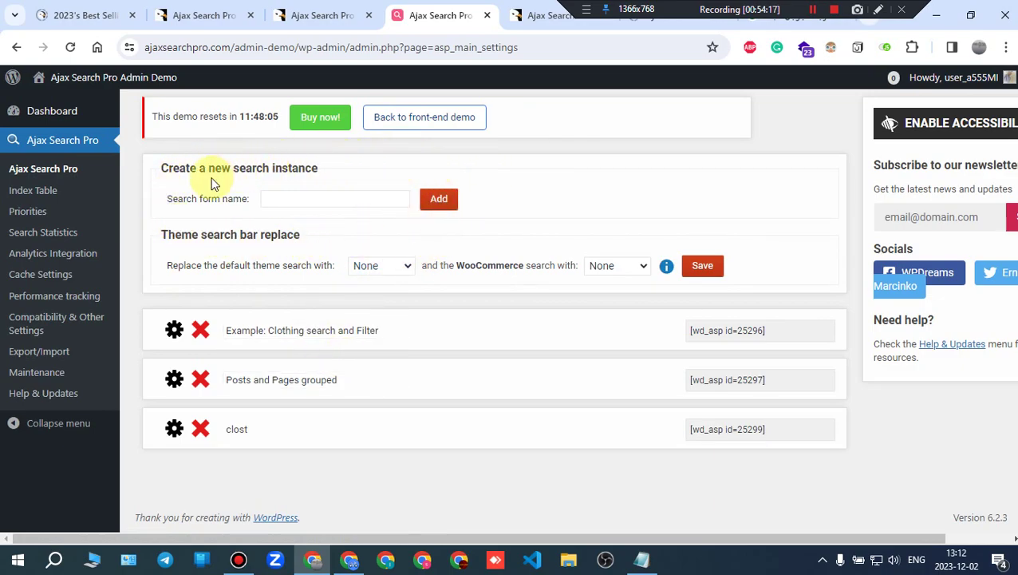
{"action": "left_click_drag", "start_coordinate": [214, 171], "coordinate": [413, 179]}
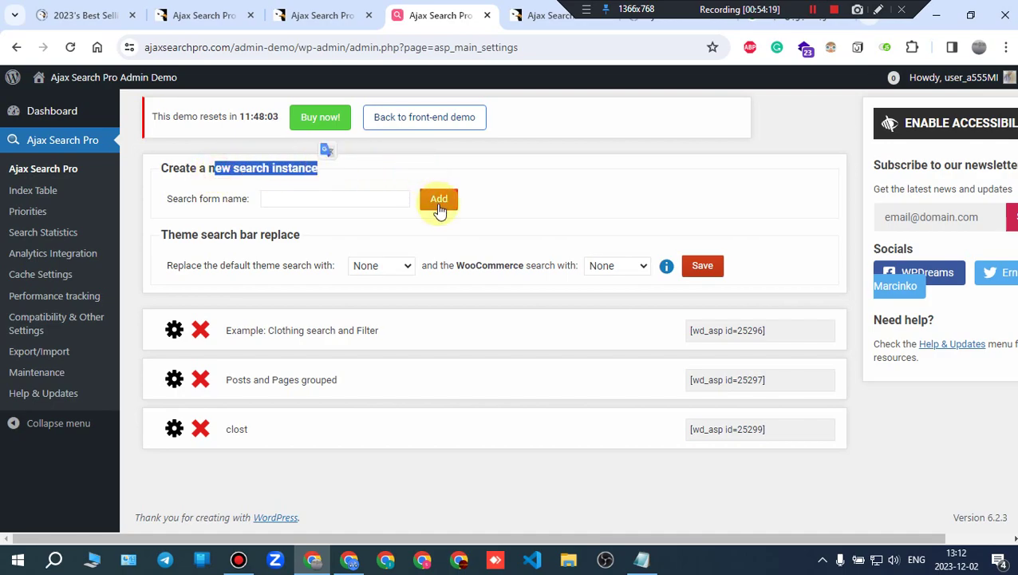
{"action": "left_click", "coordinate": [360, 199]}
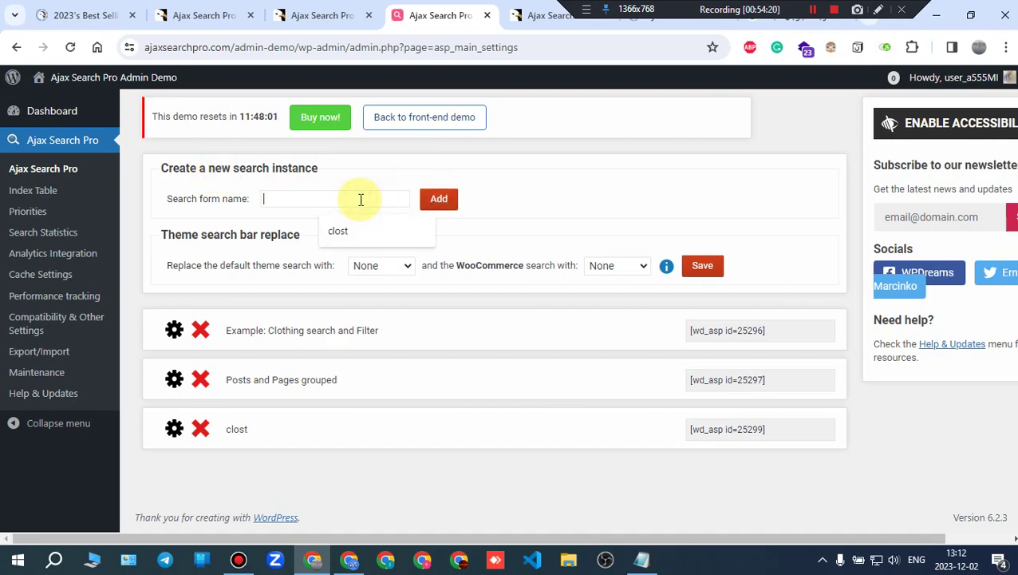
{"action": "mouse_move", "coordinate": [228, 439]}
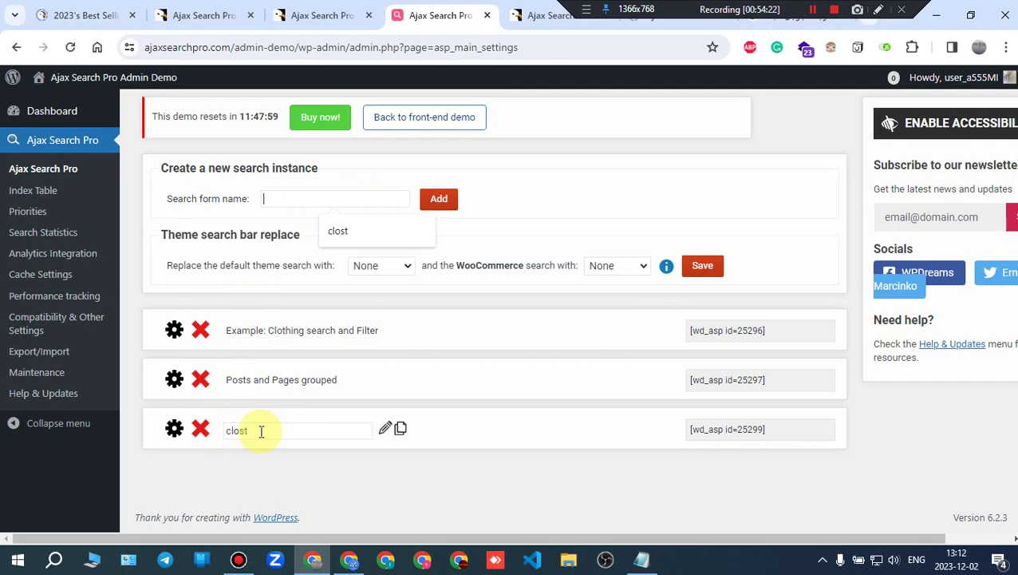
{"action": "left_click_drag", "start_coordinate": [261, 431], "coordinate": [232, 429]}
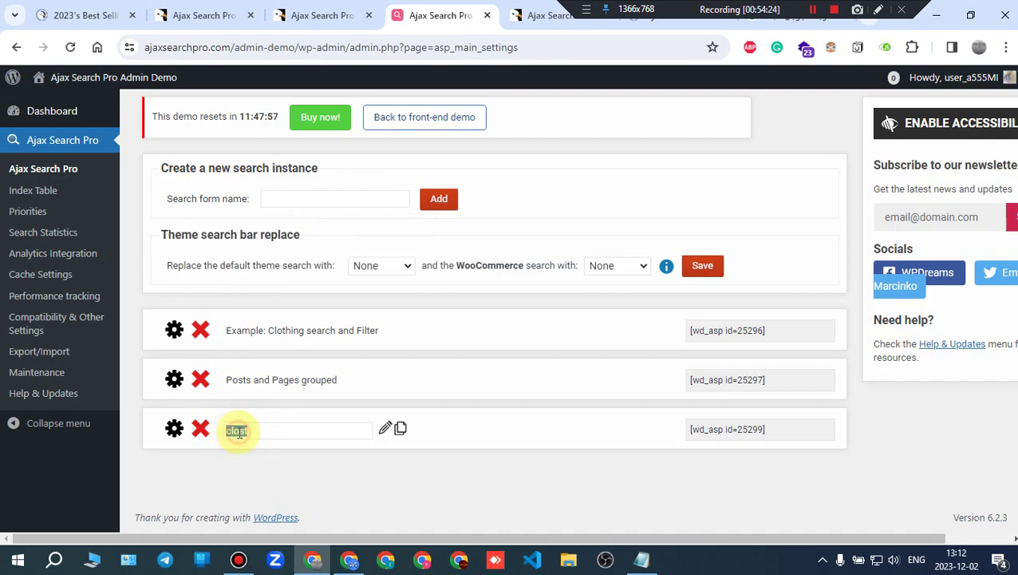
{"action": "left_click", "coordinate": [289, 478]}
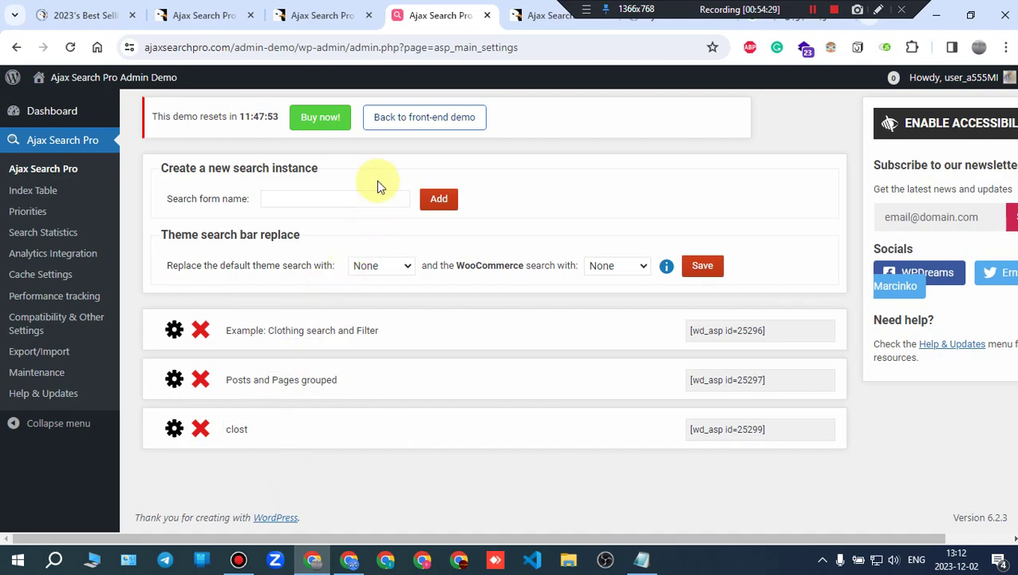
Step: Open the settings of the "clost" search instance, look over its Search Sources options and try the Enable Accessibility option
{"action": "left_click", "coordinate": [173, 431]}
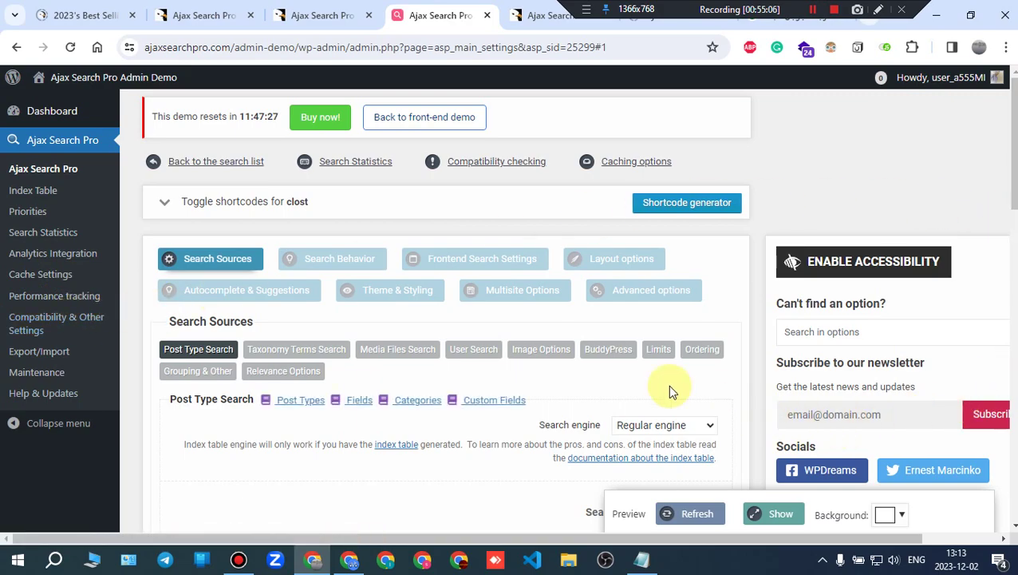
{"action": "scroll", "coordinate": [669, 386], "scroll_direction": "down", "scroll_amount": 2}
{"action": "scroll", "coordinate": [718, 415], "scroll_direction": "up", "scroll_amount": 2}
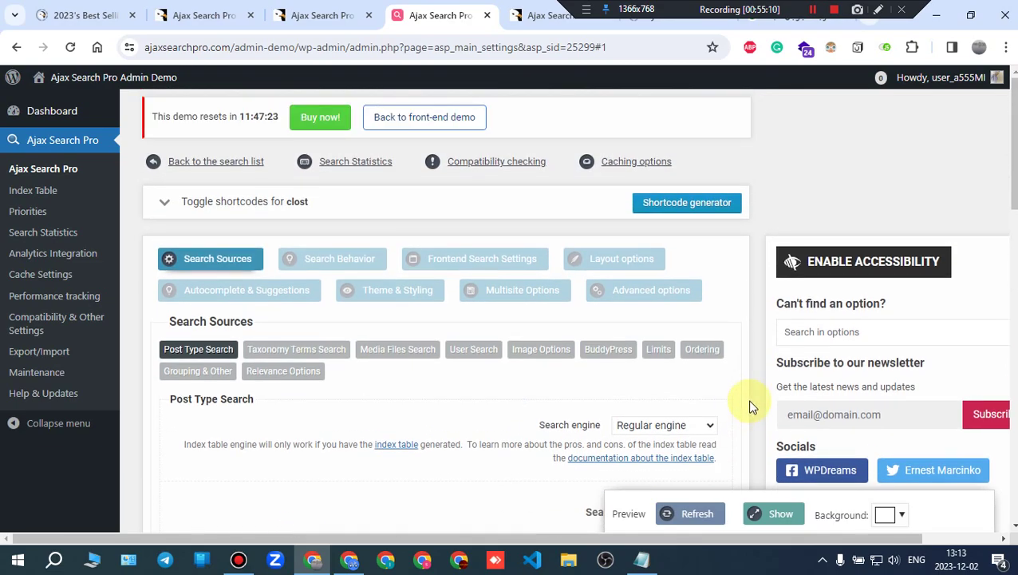
{"action": "left_click", "coordinate": [830, 274]}
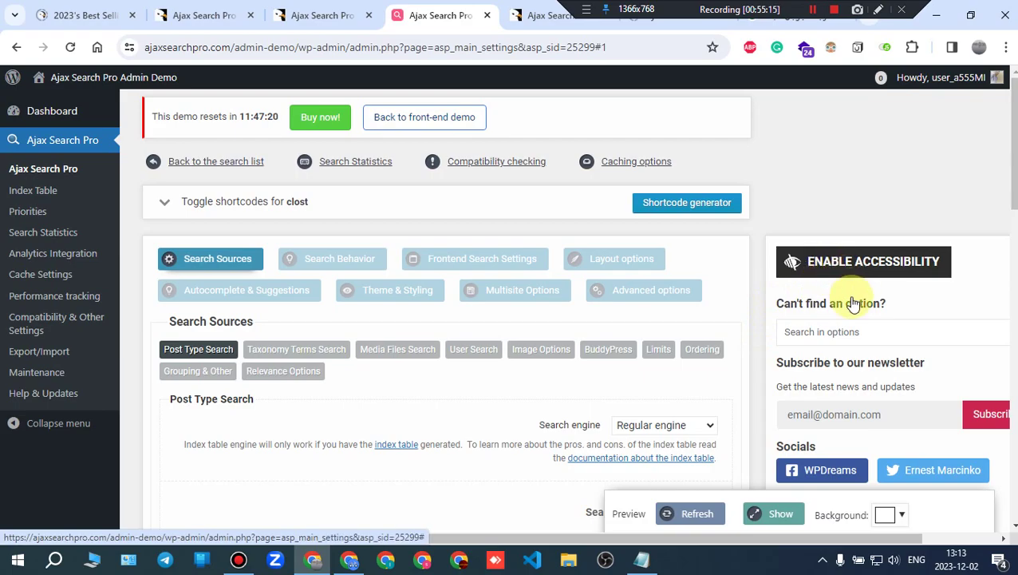
Step: Look over the "clost" Post Type Search options in accessibility mode, and disable accessibility again
{"action": "scroll", "coordinate": [846, 311], "scroll_direction": "down", "scroll_amount": 20}
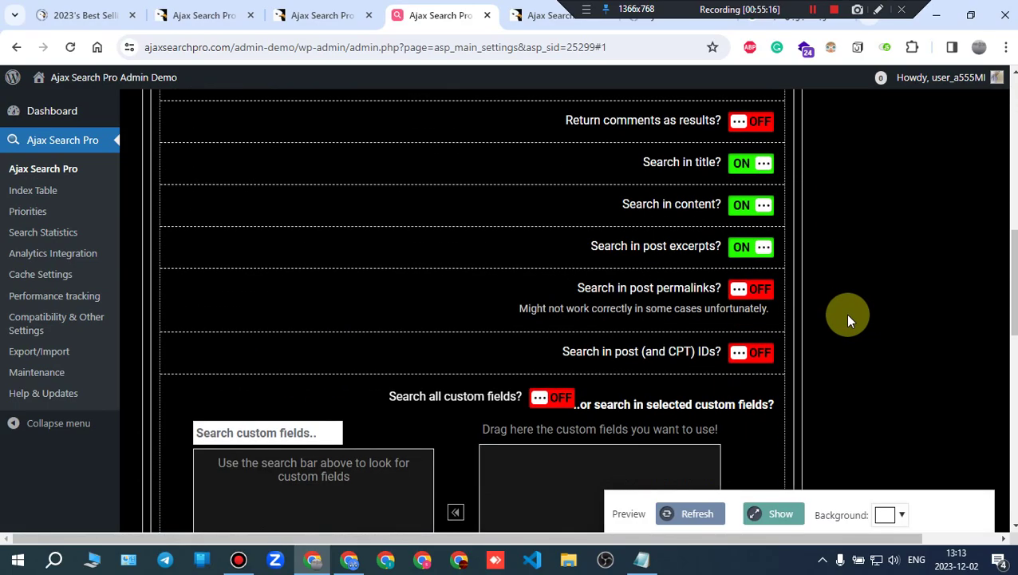
{"action": "scroll", "coordinate": [413, 399], "scroll_direction": "up", "scroll_amount": 15}
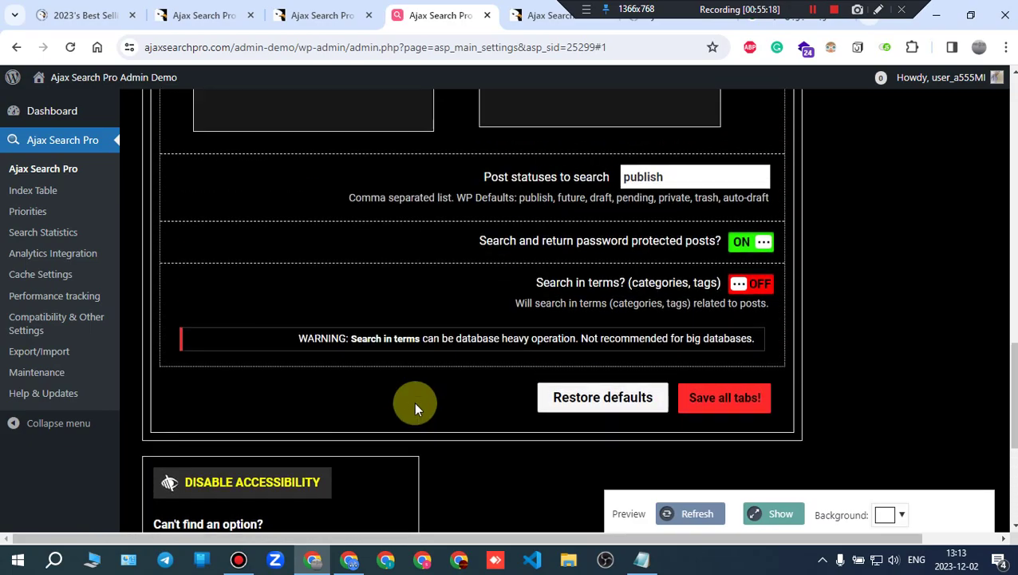
{"action": "scroll", "coordinate": [416, 403], "scroll_direction": "up", "scroll_amount": 4}
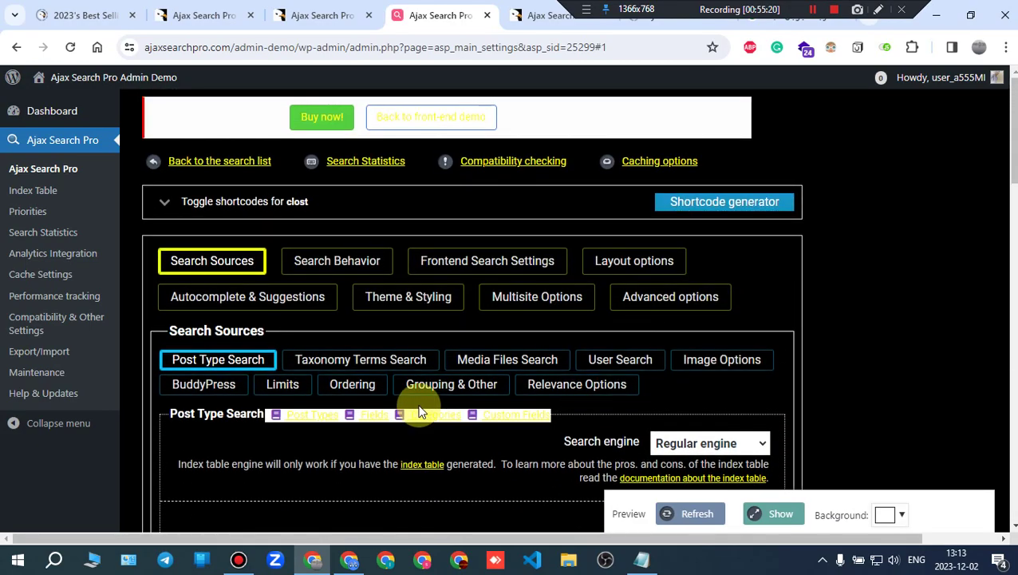
{"action": "scroll", "coordinate": [432, 439], "scroll_direction": "down", "scroll_amount": 15}
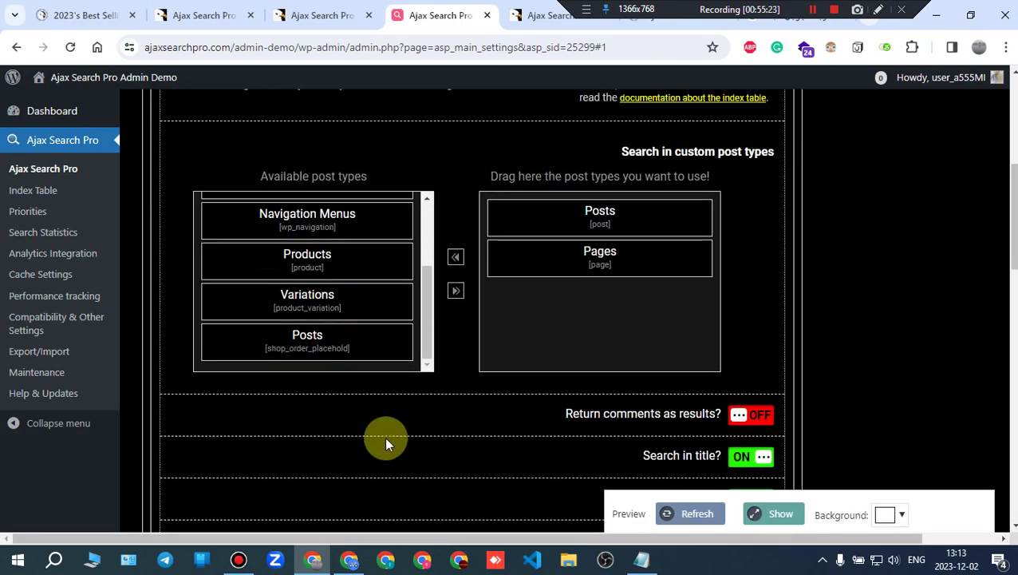
{"action": "scroll", "coordinate": [298, 415], "scroll_direction": "down", "scroll_amount": 2}
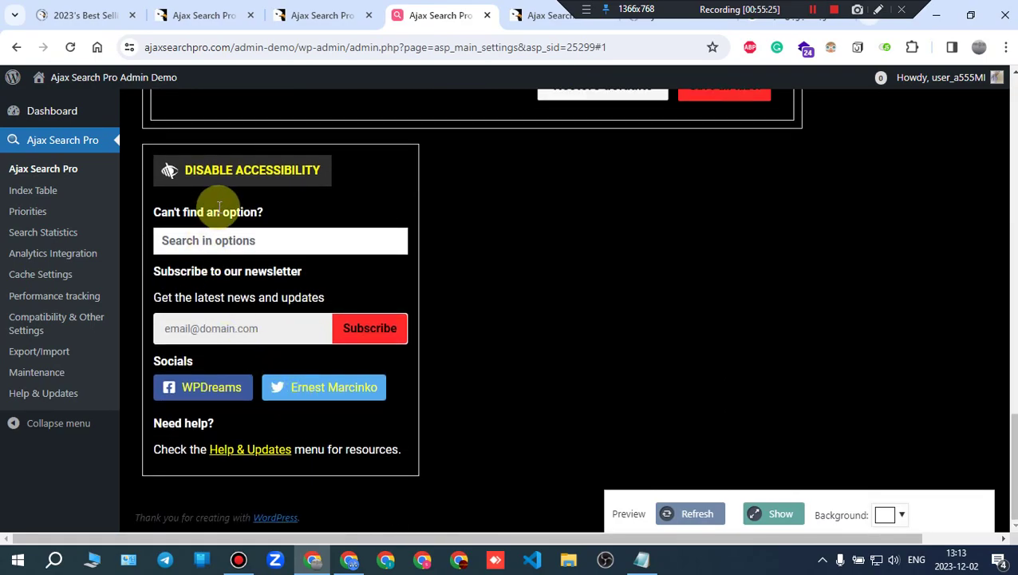
{"action": "left_click", "coordinate": [246, 188]}
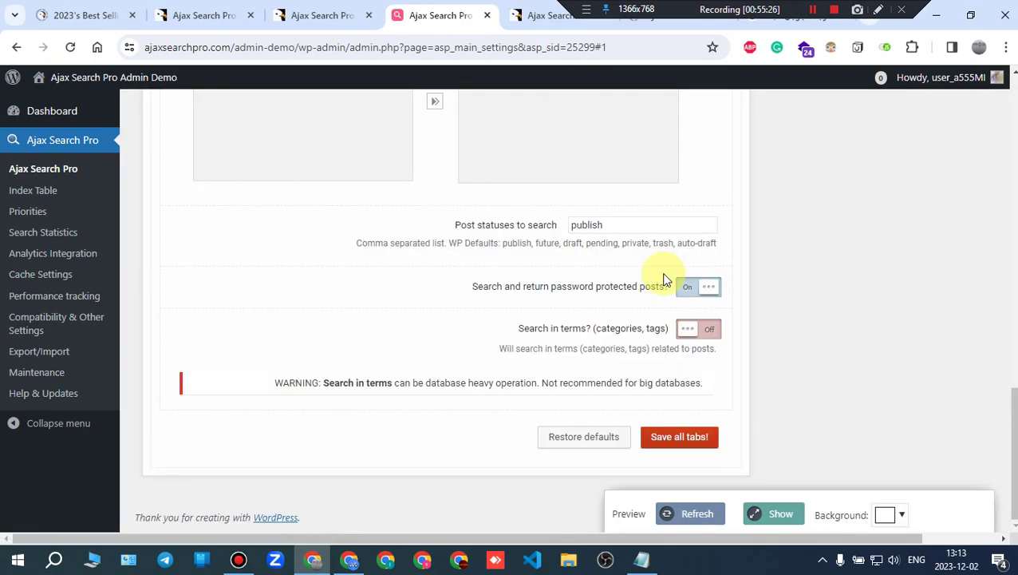
{"action": "scroll", "coordinate": [667, 303], "scroll_direction": "up", "scroll_amount": 10}
{"action": "scroll", "coordinate": [675, 319], "scroll_direction": "up", "scroll_amount": 4}
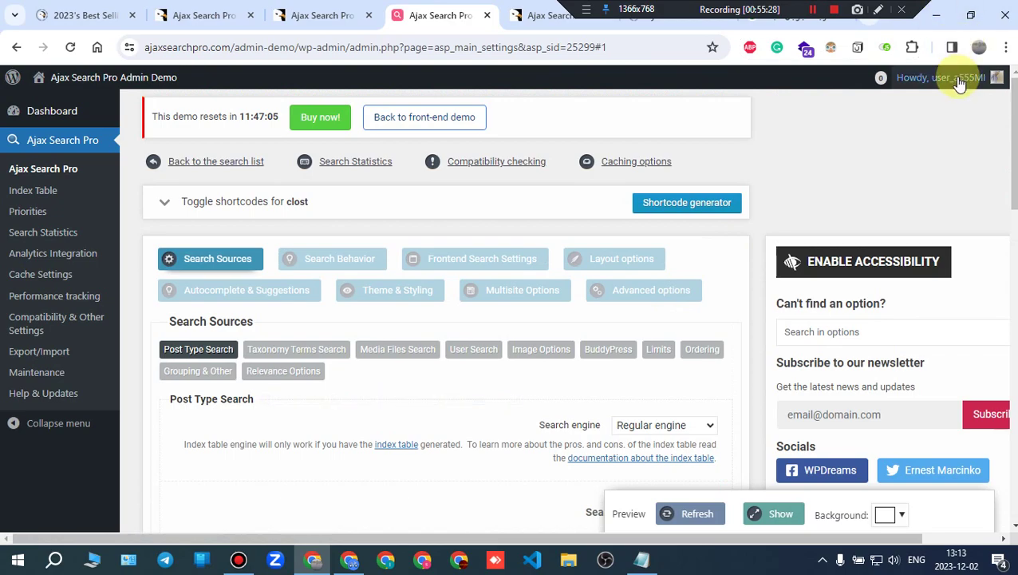
Step: Leave the admin demo for the Ajax Search Pro website's home page and look over its search box and feature sections
{"action": "mouse_move", "coordinate": [960, 82]}
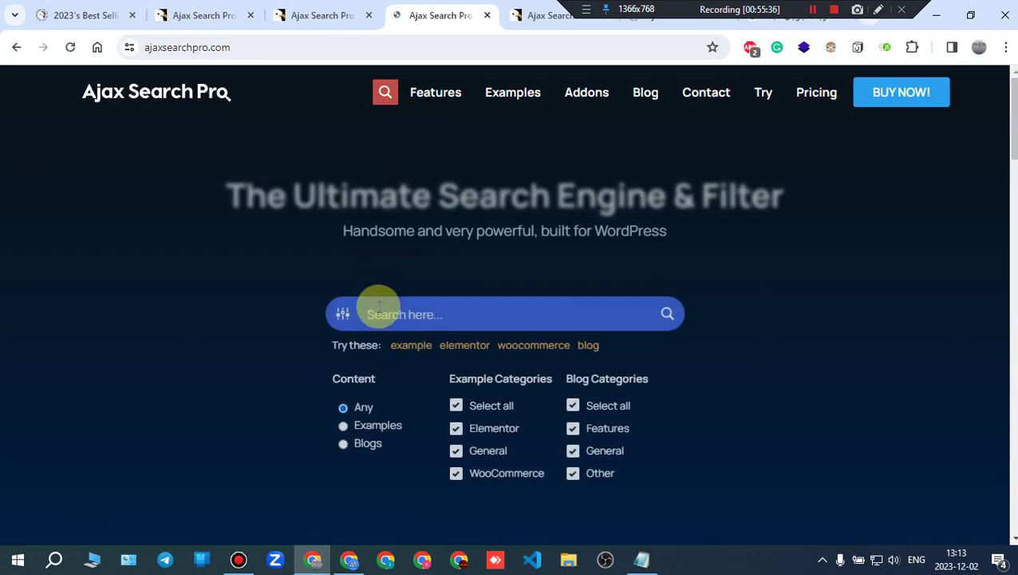
{"action": "scroll", "coordinate": [379, 305], "scroll_direction": "down", "scroll_amount": 5}
{"action": "scroll", "coordinate": [381, 304], "scroll_direction": "down", "scroll_amount": 5}
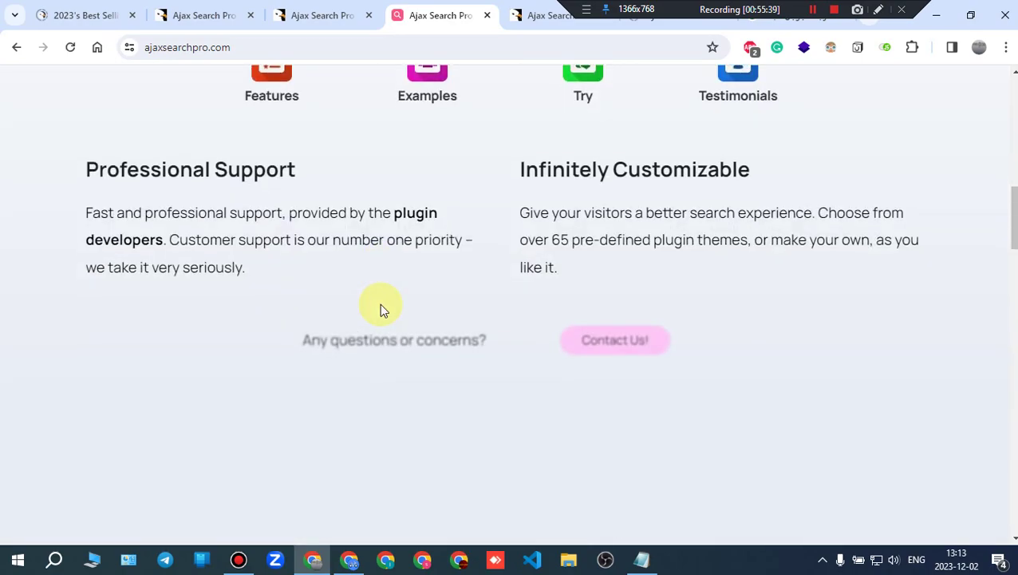
{"action": "scroll", "coordinate": [380, 305], "scroll_direction": "up", "scroll_amount": 11}
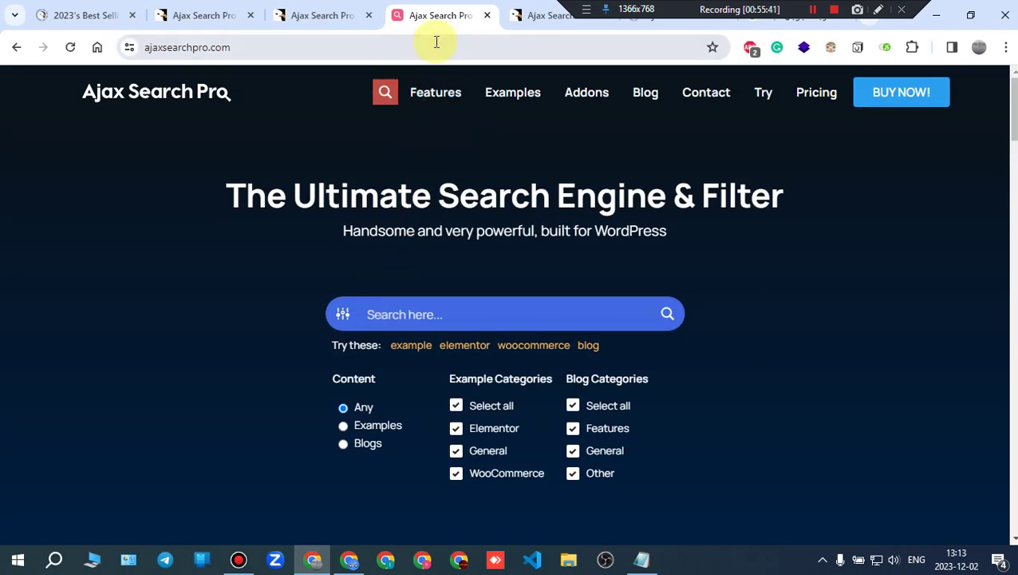
Step: Return to the plugin's CodeCanyon item page and review its title, sales count and Regular License price
{"action": "left_click", "coordinate": [351, 12]}
{"action": "left_click", "coordinate": [216, 8]}
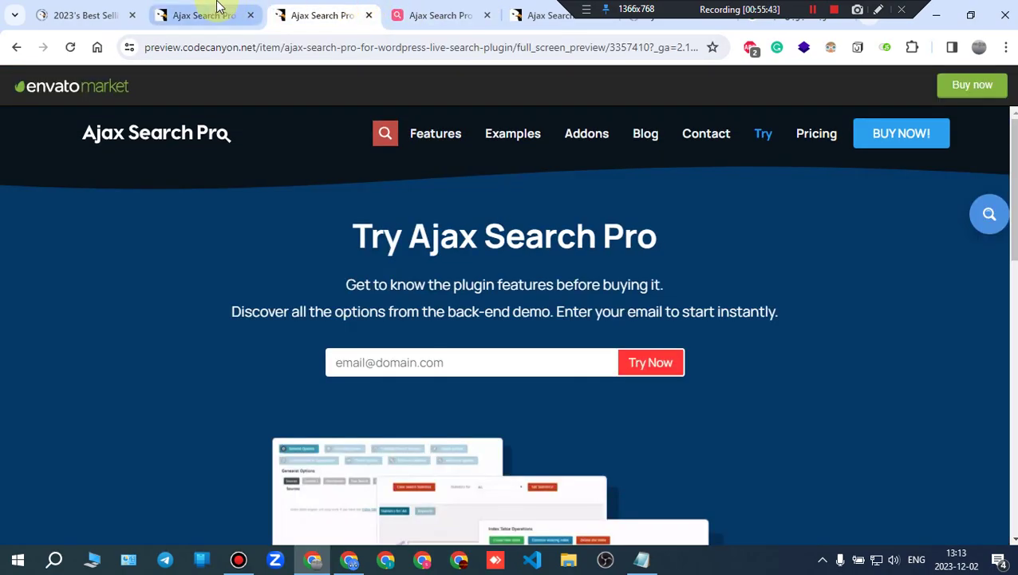
{"action": "scroll", "coordinate": [259, 240], "scroll_direction": "up", "scroll_amount": 2}
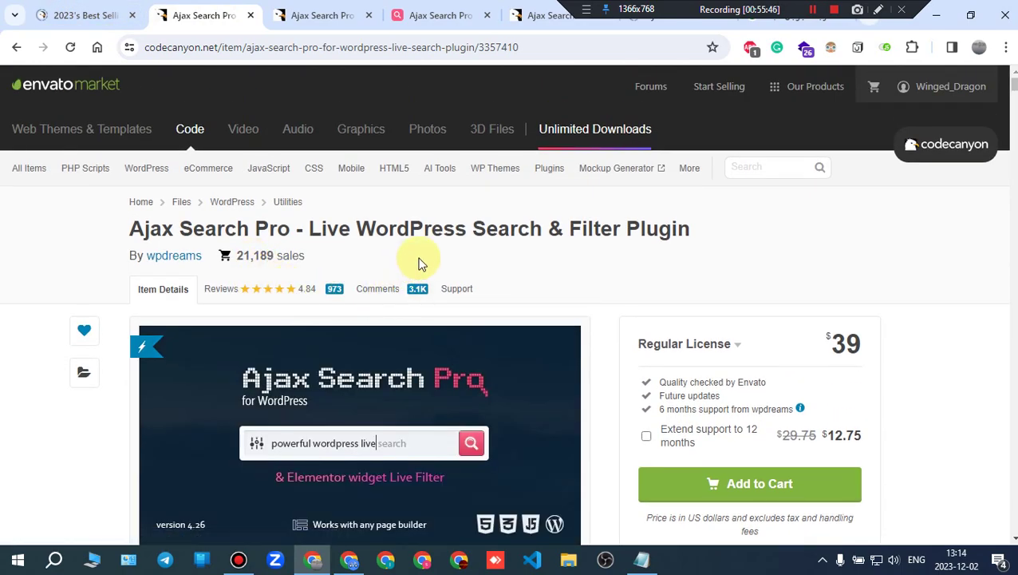
{"action": "left_click_drag", "start_coordinate": [866, 345], "coordinate": [469, 312]}
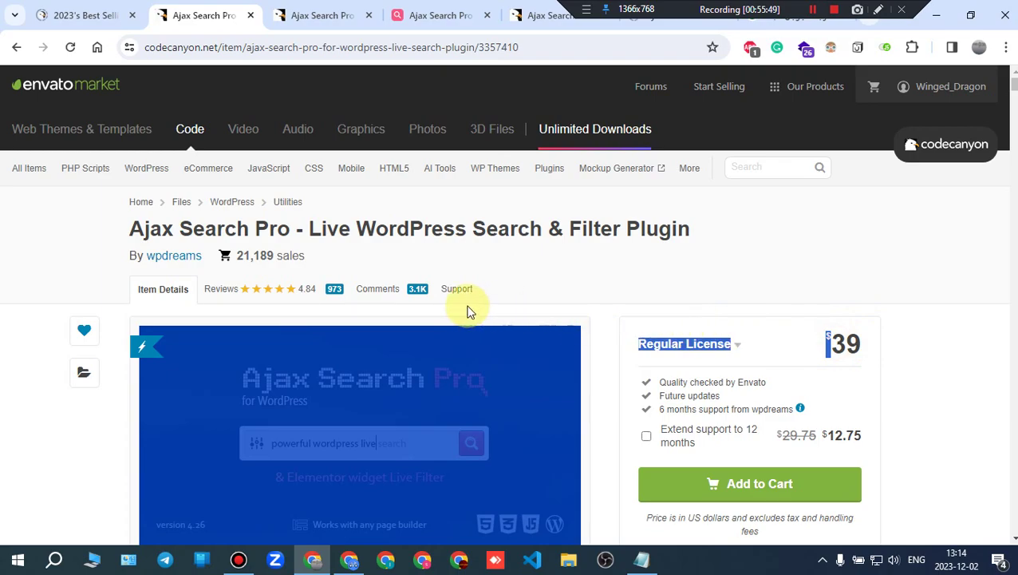
{"action": "left_click", "coordinate": [30, 324]}
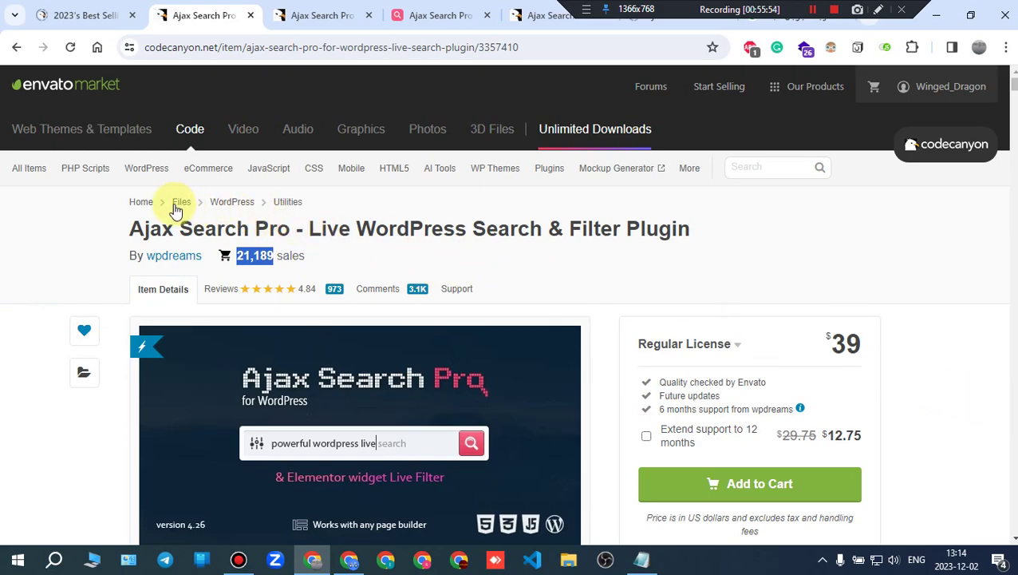
{"action": "scroll", "coordinate": [159, 439], "scroll_direction": "down", "scroll_amount": 1}
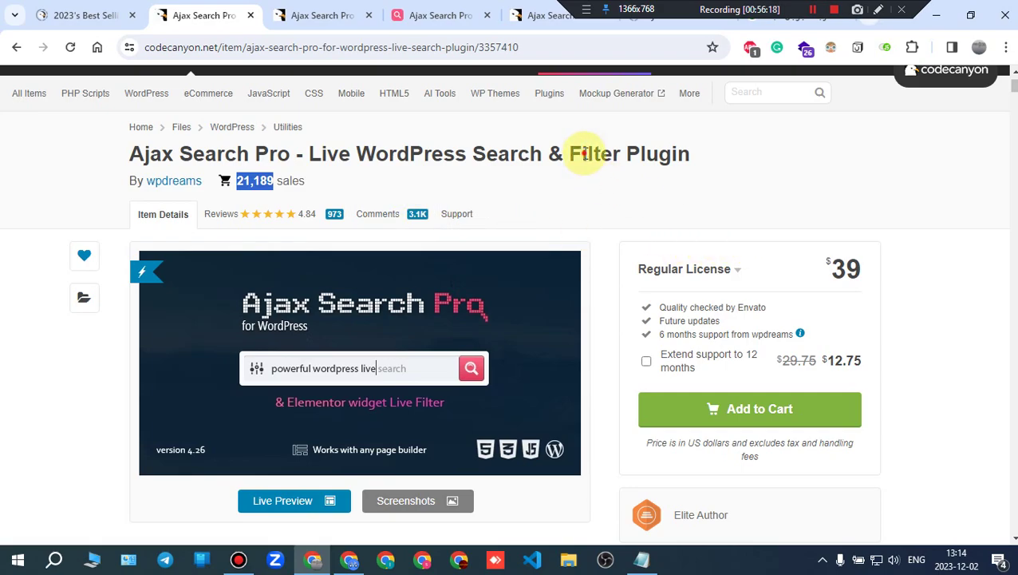
{"action": "left_click_drag", "start_coordinate": [585, 154], "coordinate": [717, 171]}
{"action": "left_click", "coordinate": [718, 174]}
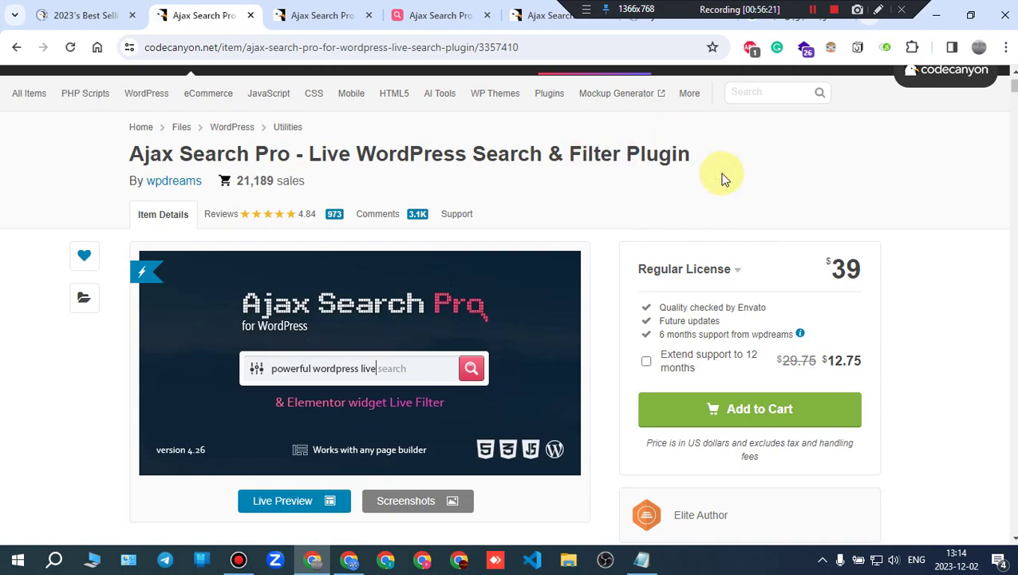